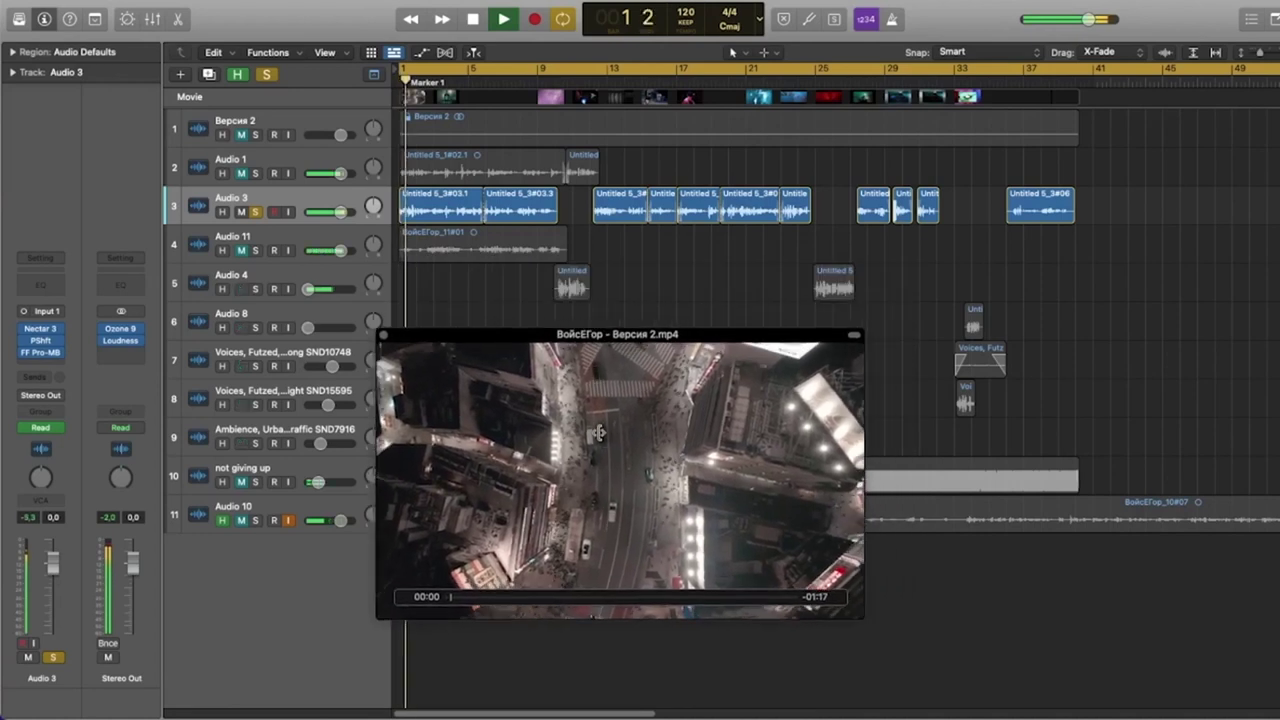
Step: Delete the recorded region on the Audio 11 track along with its audio file from disk
click(494, 250)
key(BackSpace)
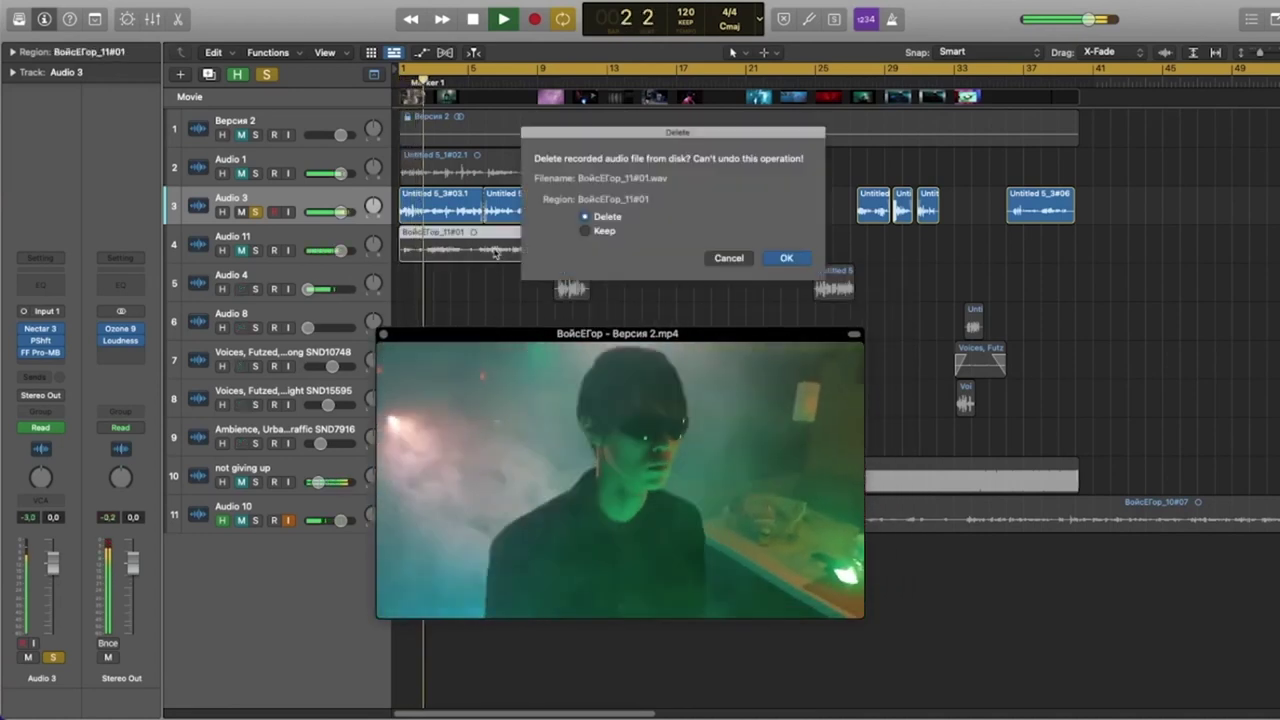
key(Return)
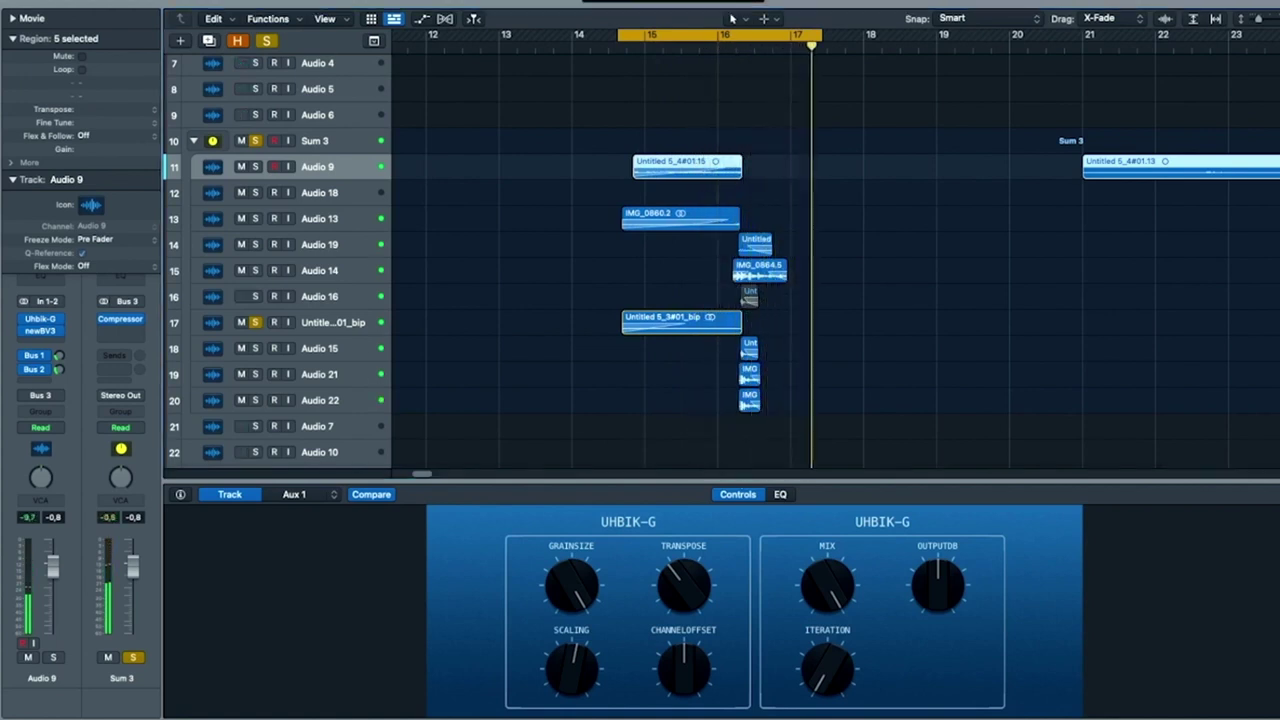
Step: Solo Audio 9, bypass its Uhbik-G and newBV3 plug-ins and its Bus 1 and Bus 2 sends, and play it dry
click(840, 251)
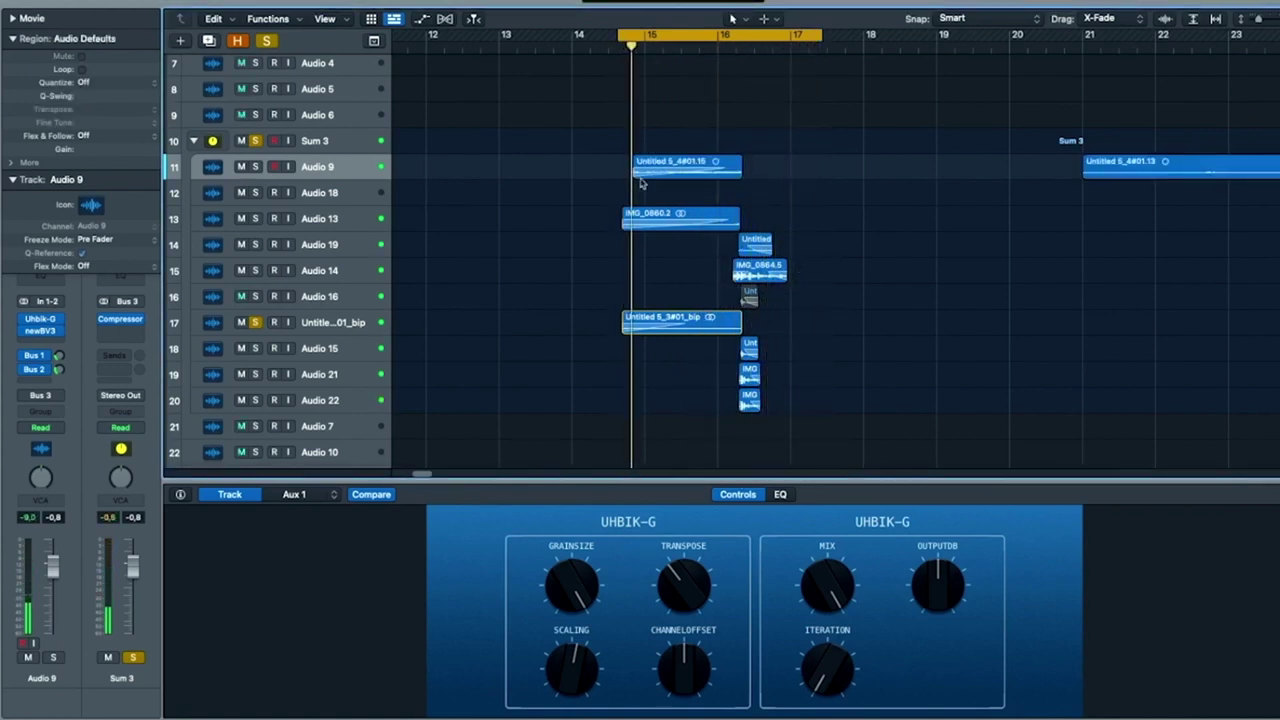
click(265, 41)
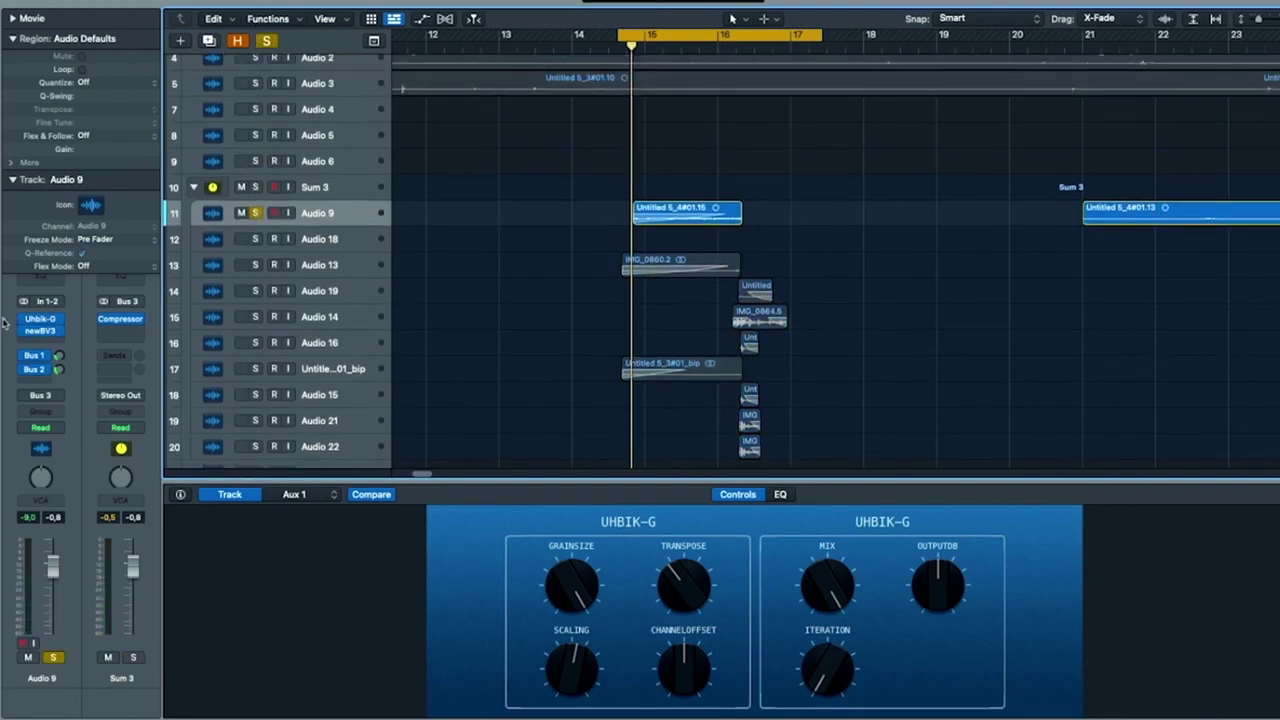
click(26, 325)
click(11, 37)
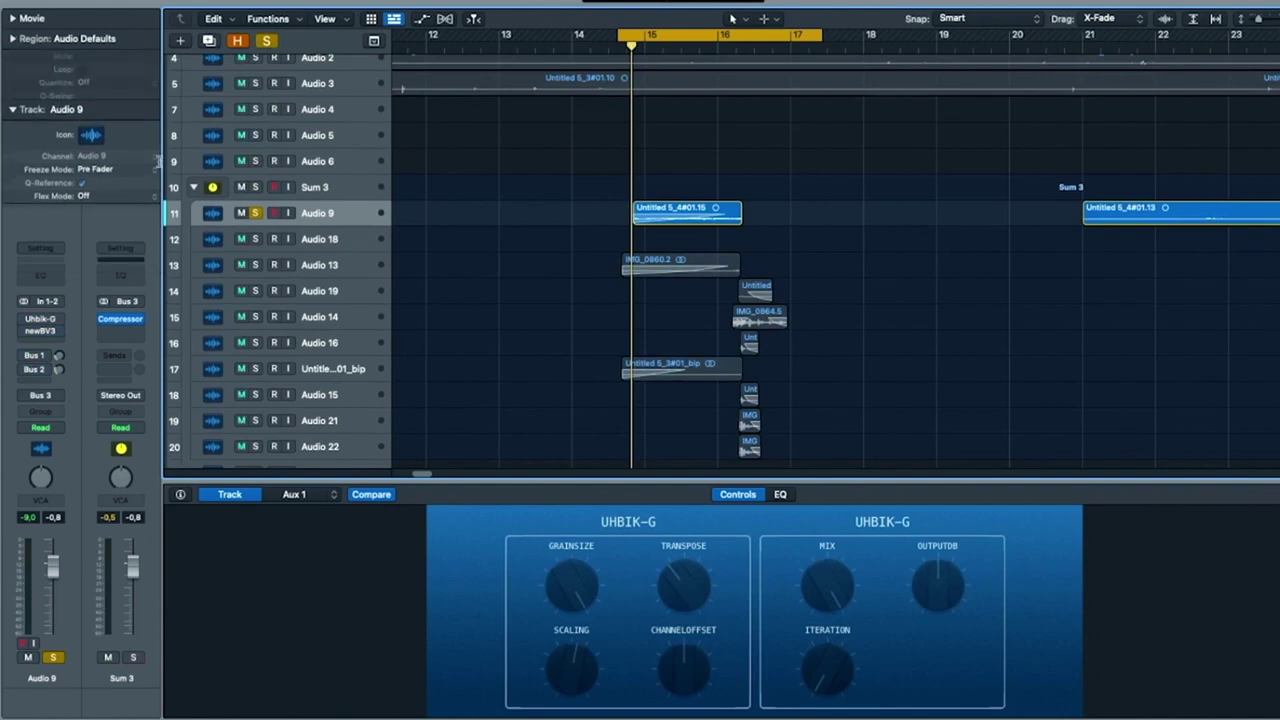
key(space)
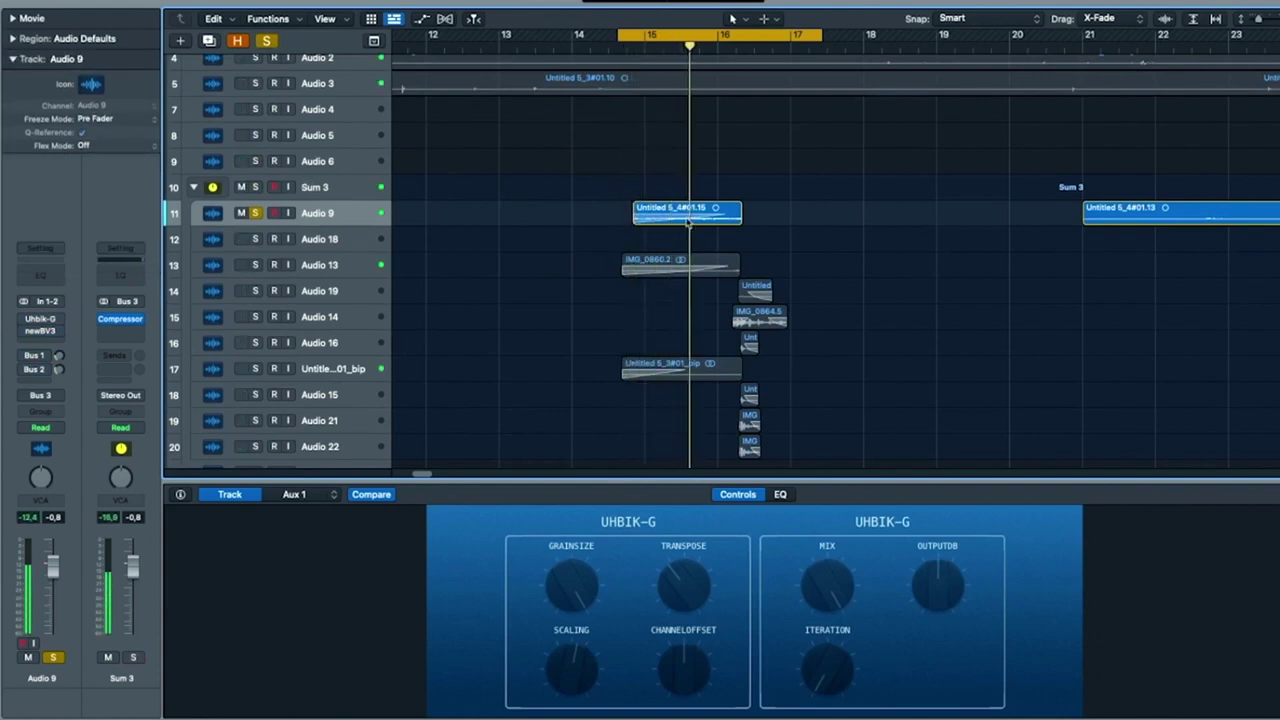
Step: Turn off the cycle range and audition the long dry recording on Audio 9 from around bar 30
scroll(686, 221, left, 5)
key(super+Left)
scroll(852, 189, right, 7)
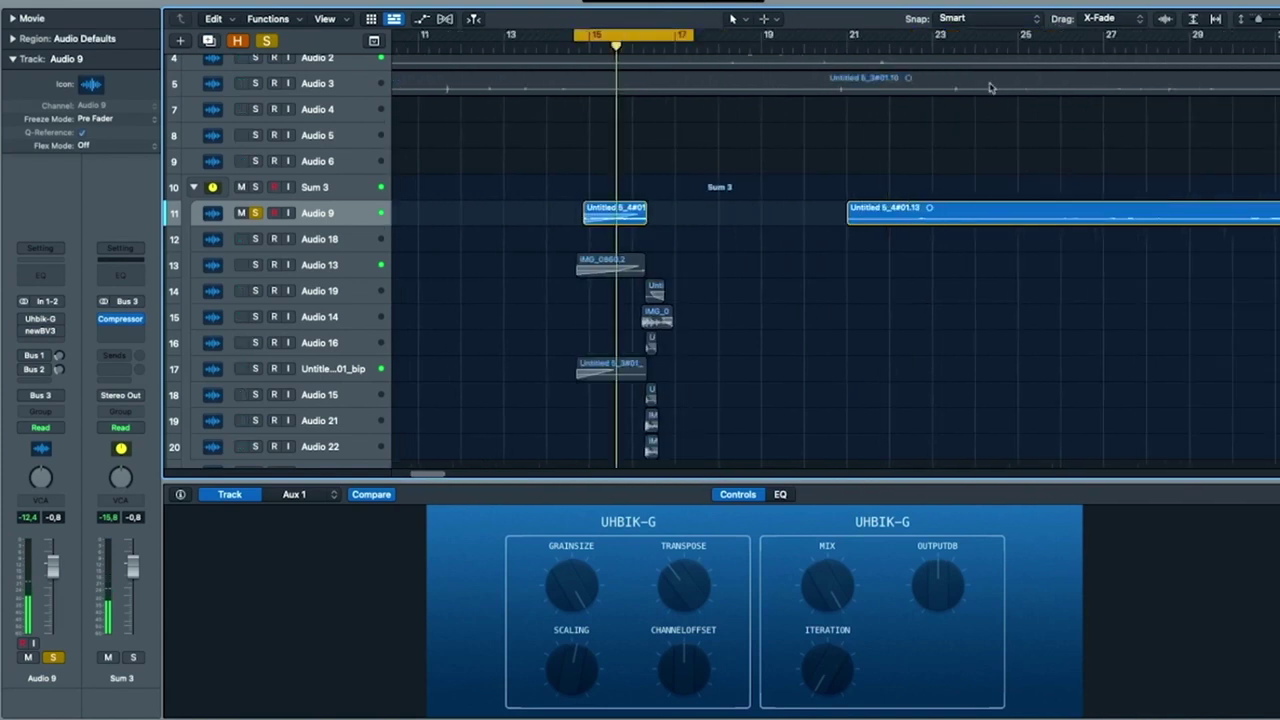
click(643, 31)
drag(1150, 46, 1249, 54)
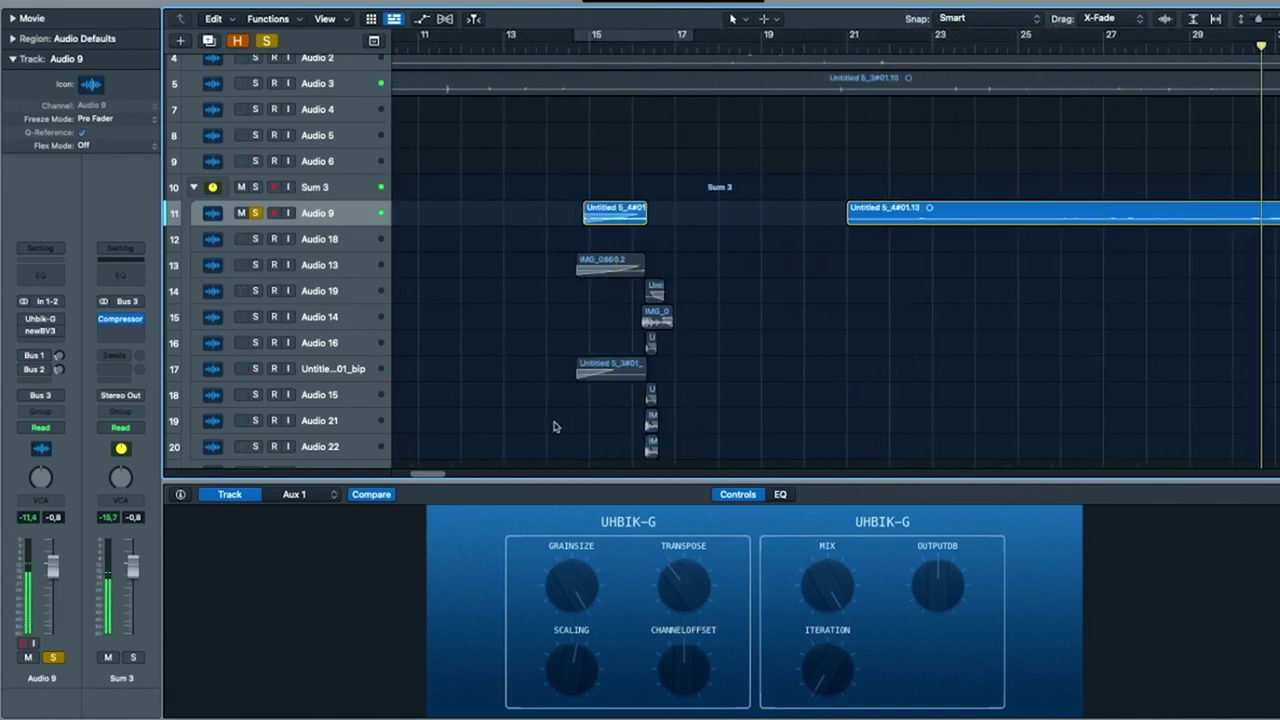
Step: Switch the solo from Audio 9 to Audio 13, re-enable Audio 9's plug-ins and sends, and play from the start of Audio 13's region
click(254, 213)
click(256, 264)
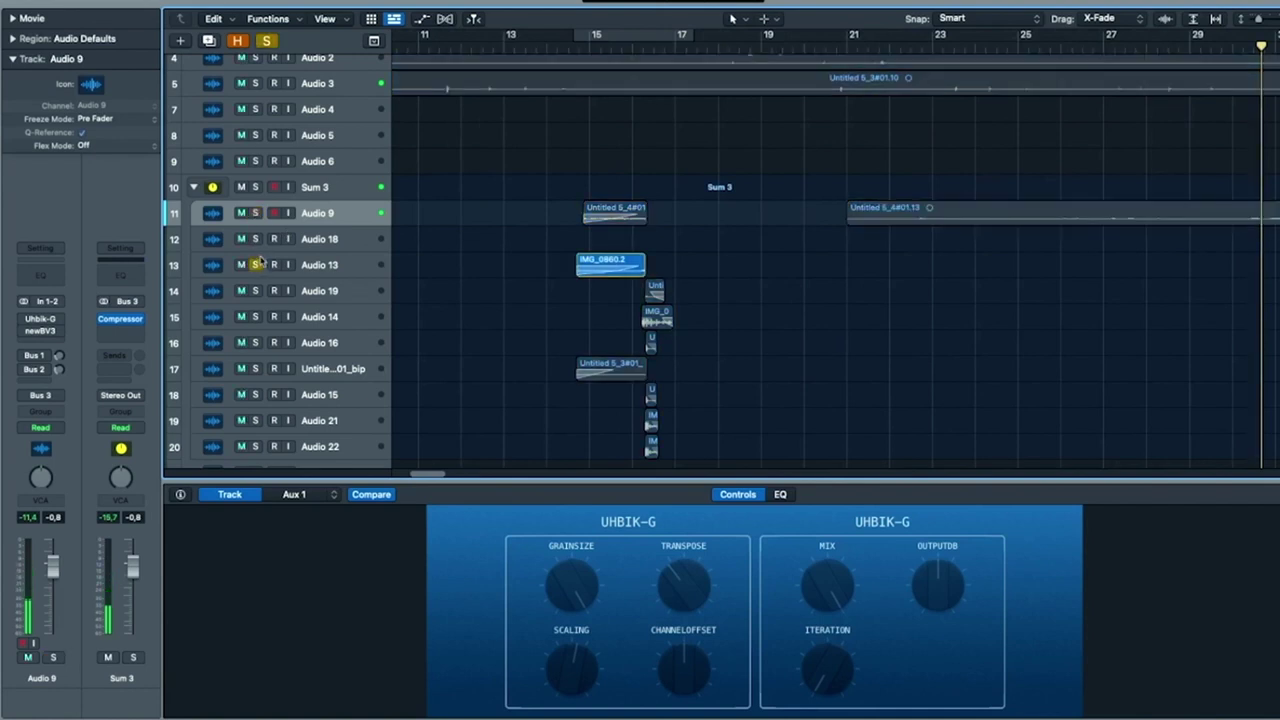
click(323, 217)
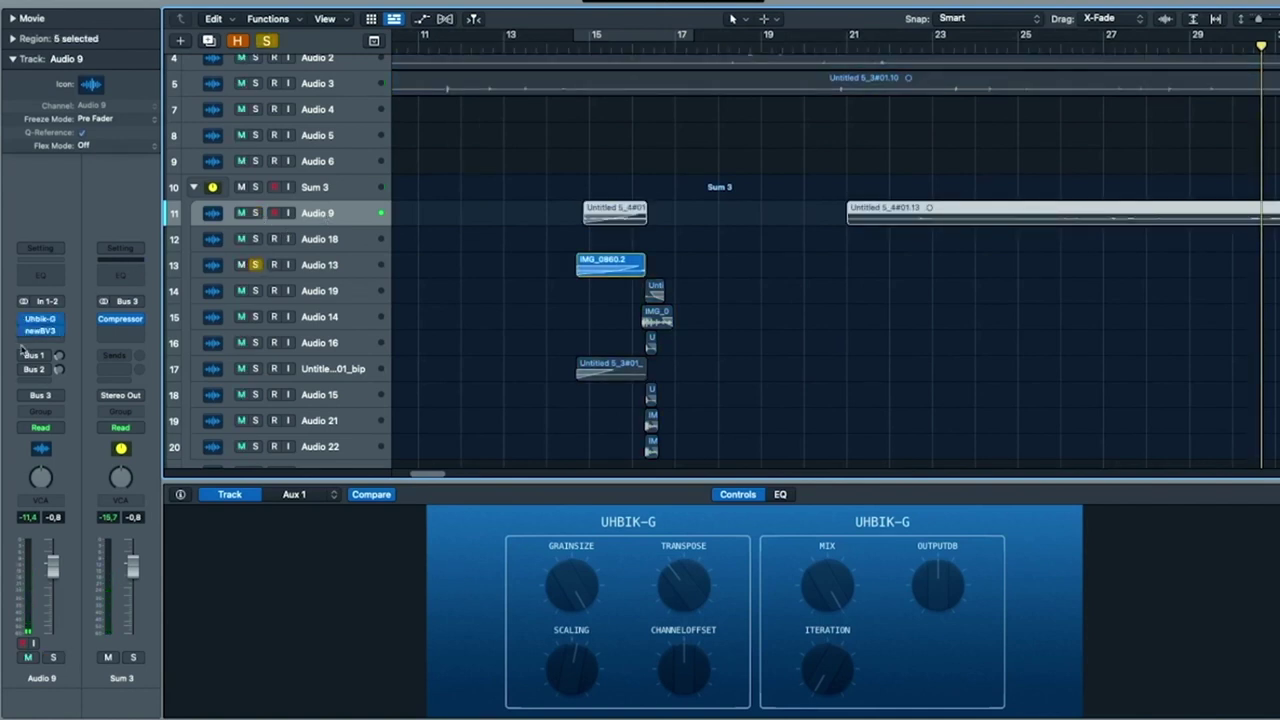
drag(23, 321, 22, 360)
click(577, 47)
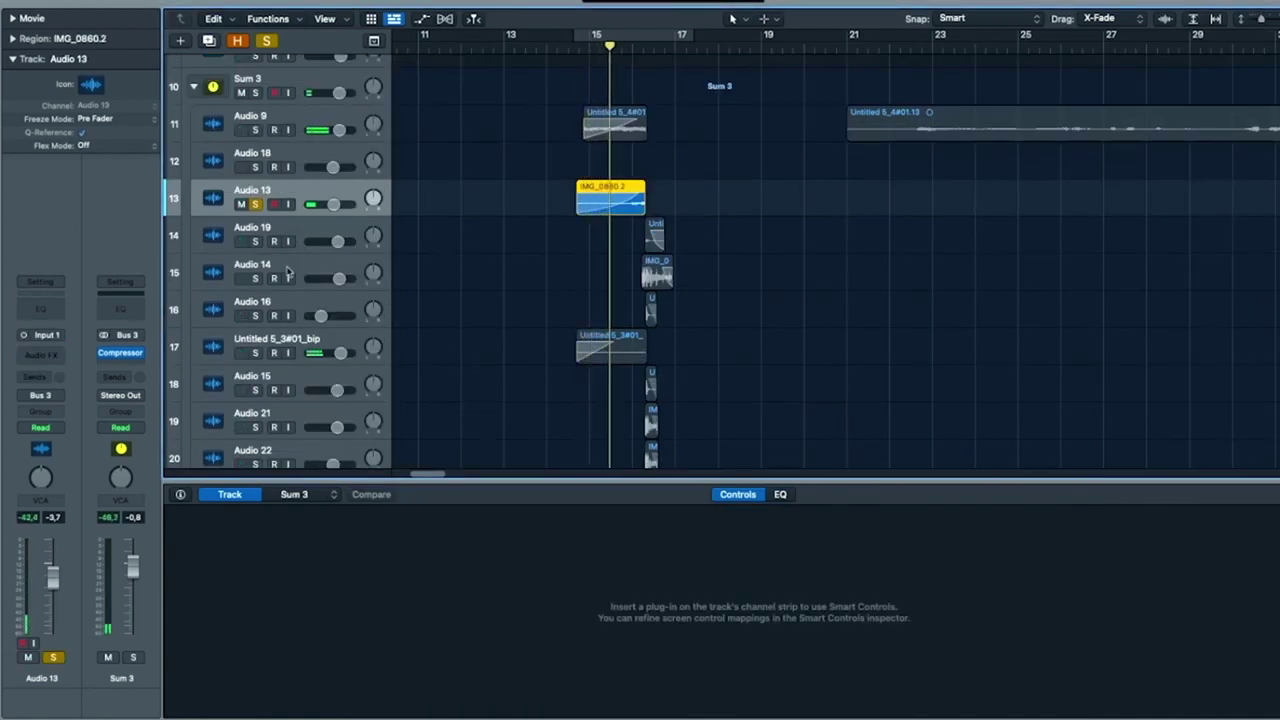
Step: Switch the solo to the Untitled 5_3#01_bip track, cycle playback around bar 15, and bypass its Compressor and Bus 2 send
click(256, 204)
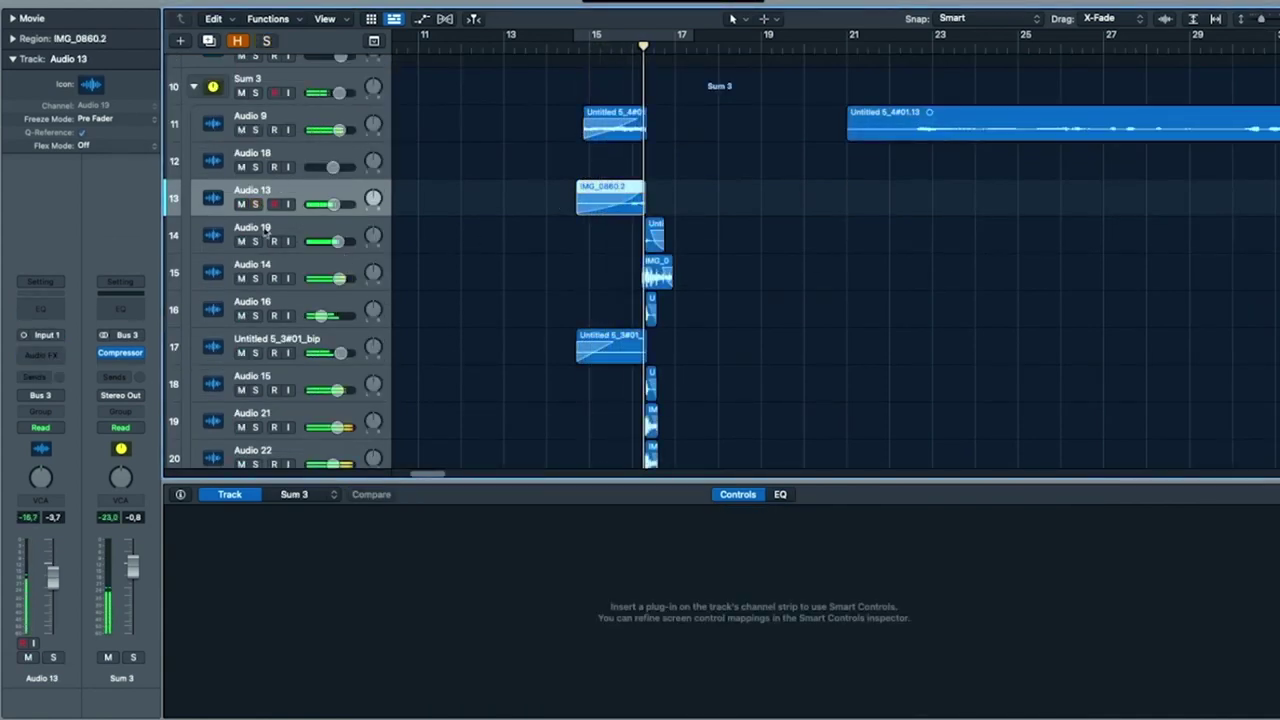
click(255, 353)
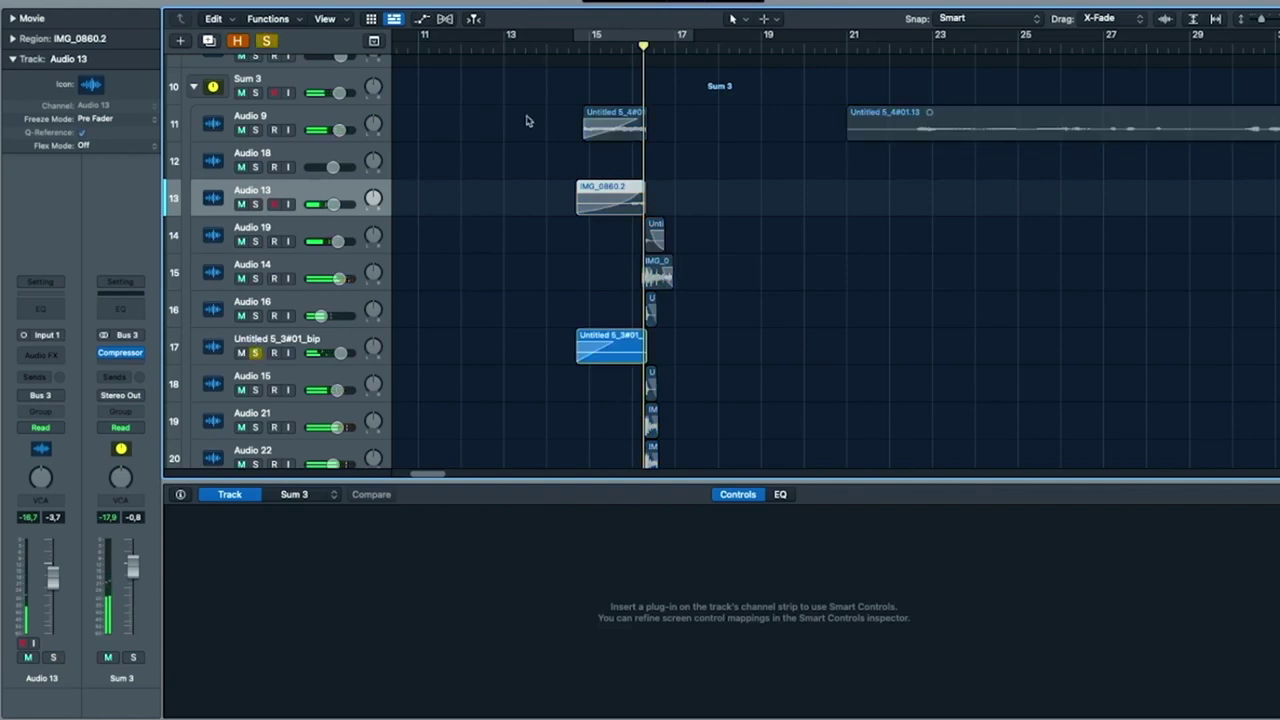
click(604, 37)
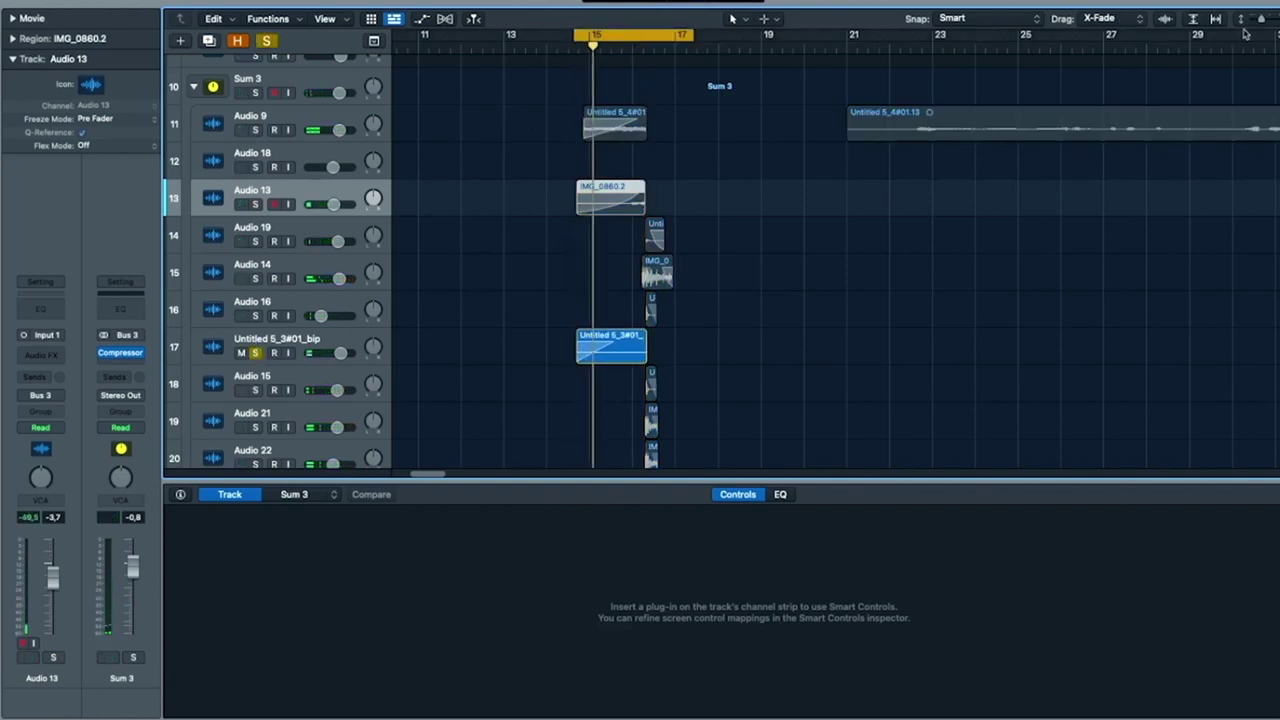
drag(1262, 23, 1265, 24)
scroll(483, 306, down, 3)
click(350, 333)
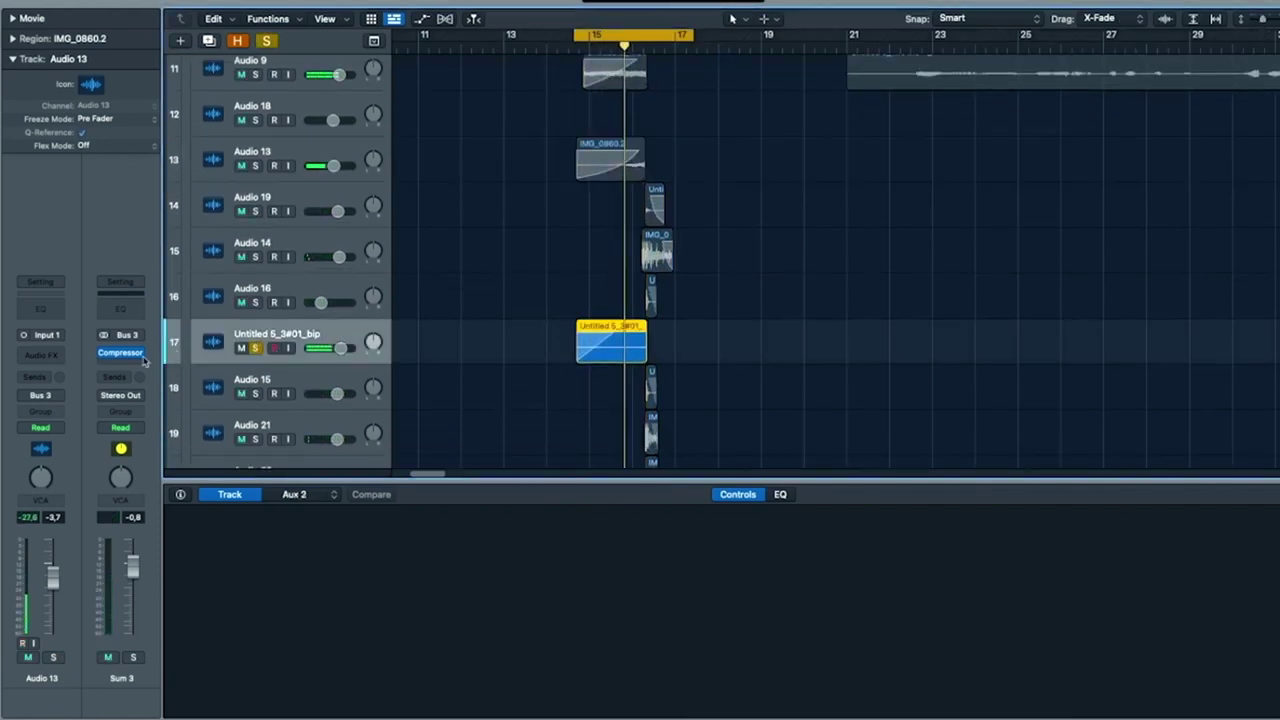
click(28, 330)
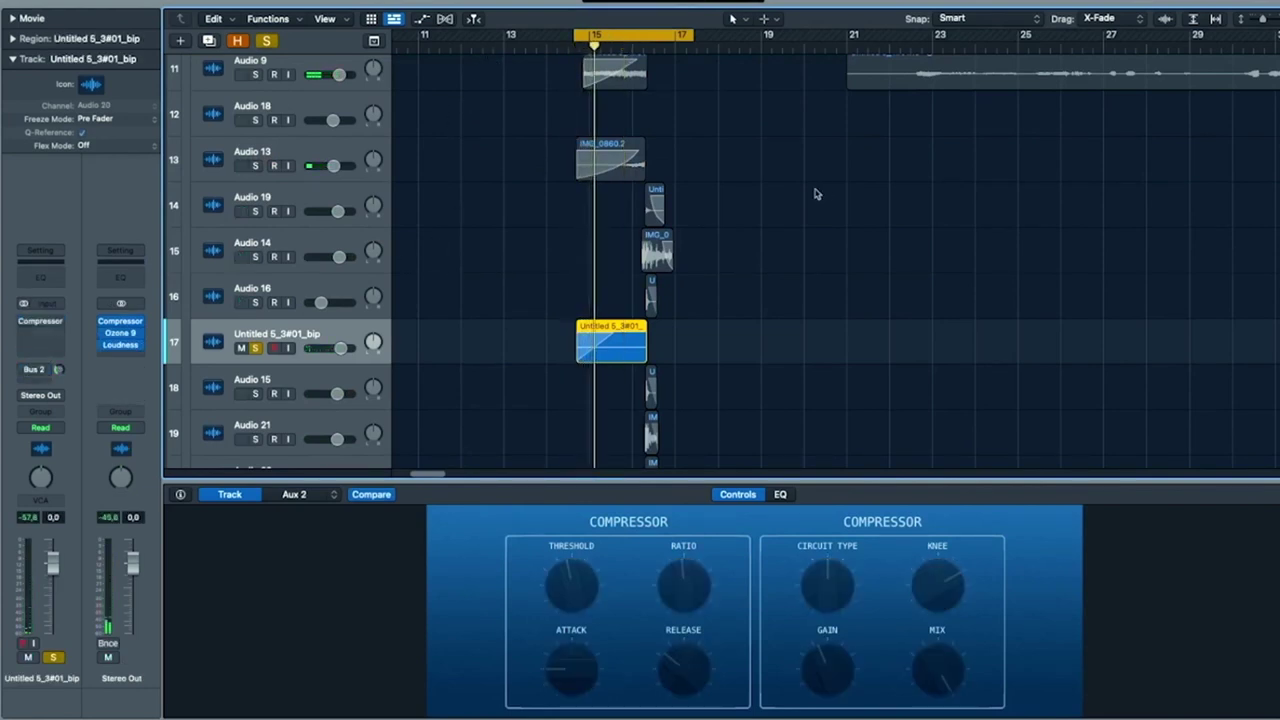
Step: Switch the solo to Audio 16, turn off the cycle range, and play its region from about bar 16
click(280, 296)
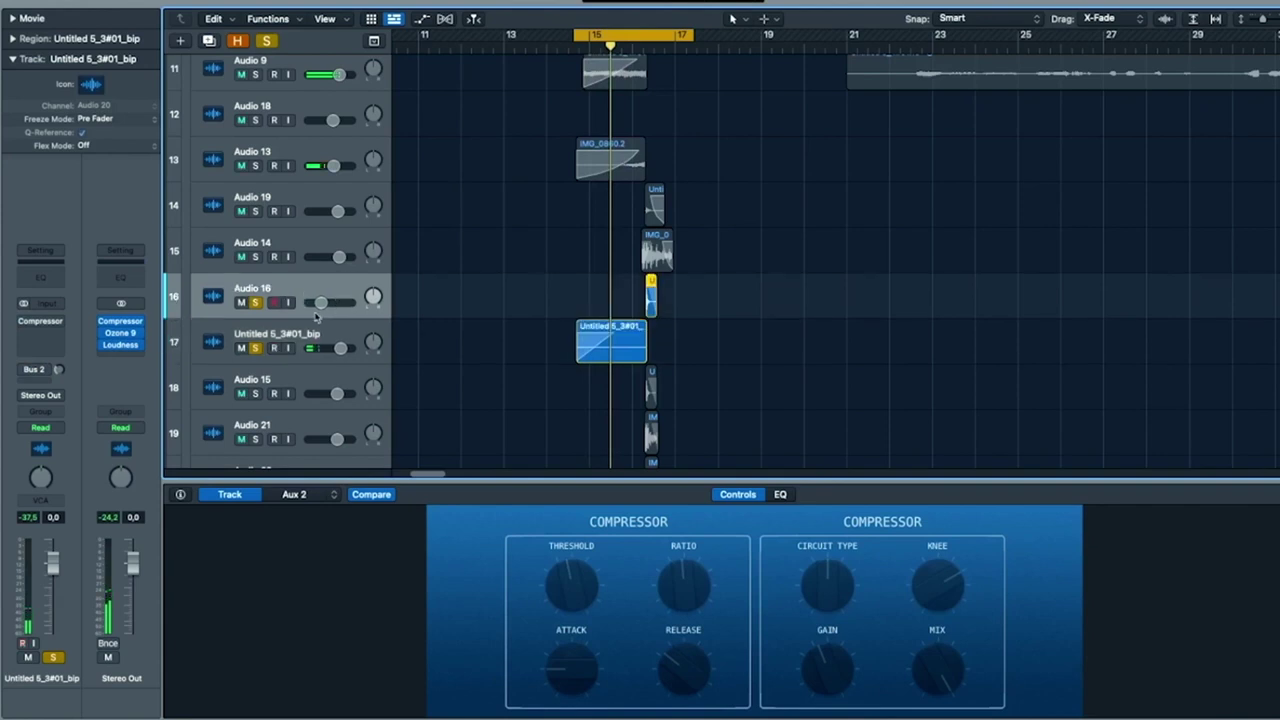
click(677, 34)
click(639, 48)
key(space)
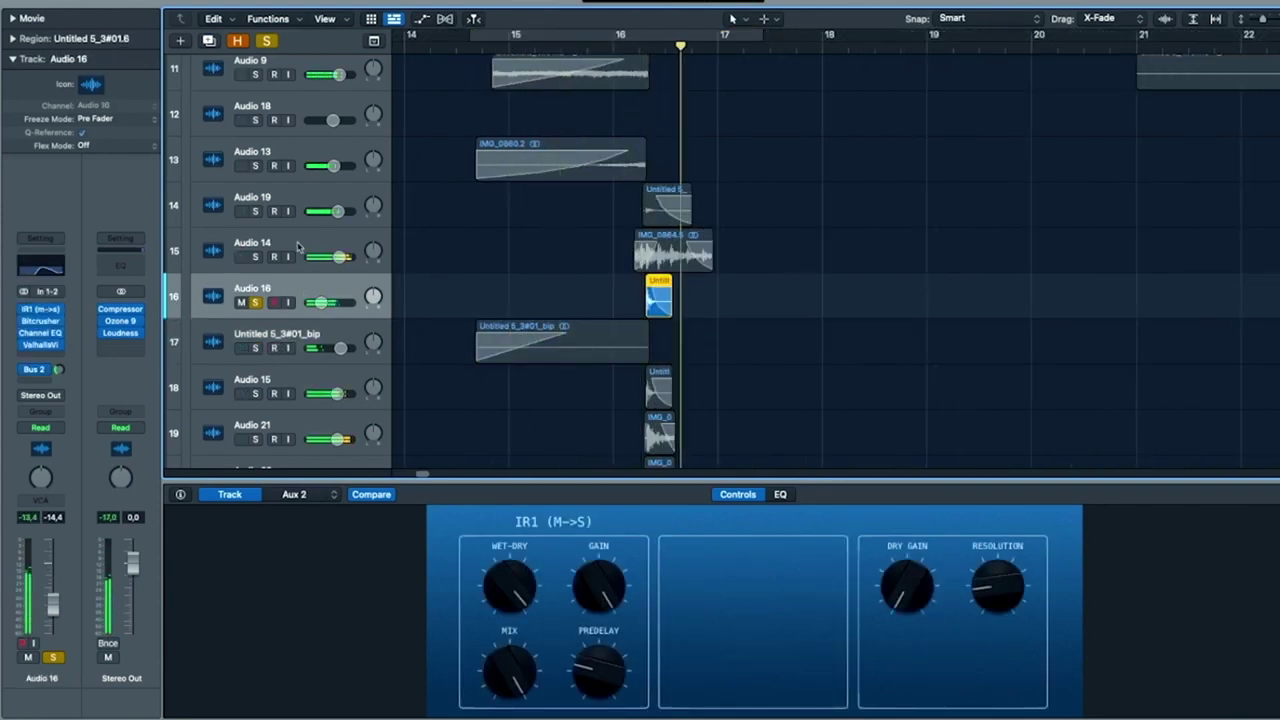
Step: Bypass all four plug-ins and the Bus 2 send on Audio 16, and replay its region dry from about bar 16
drag(26, 313, 25, 370)
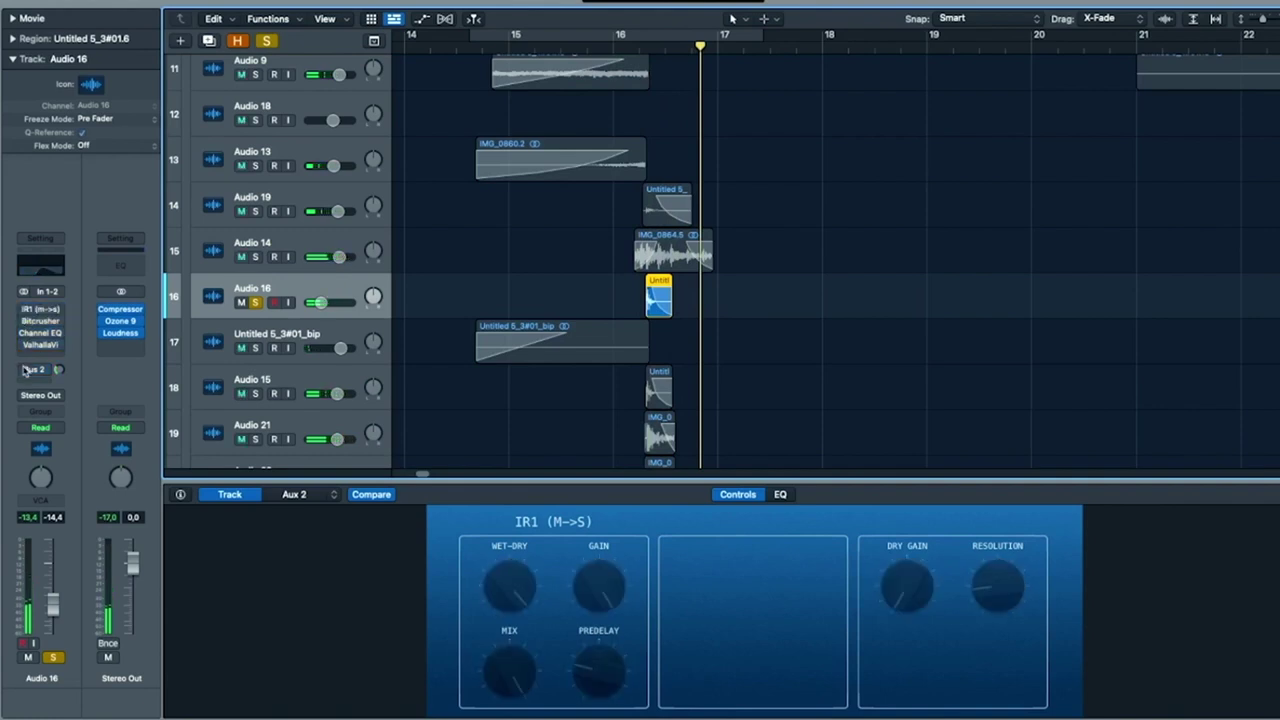
key(space)
key(space)
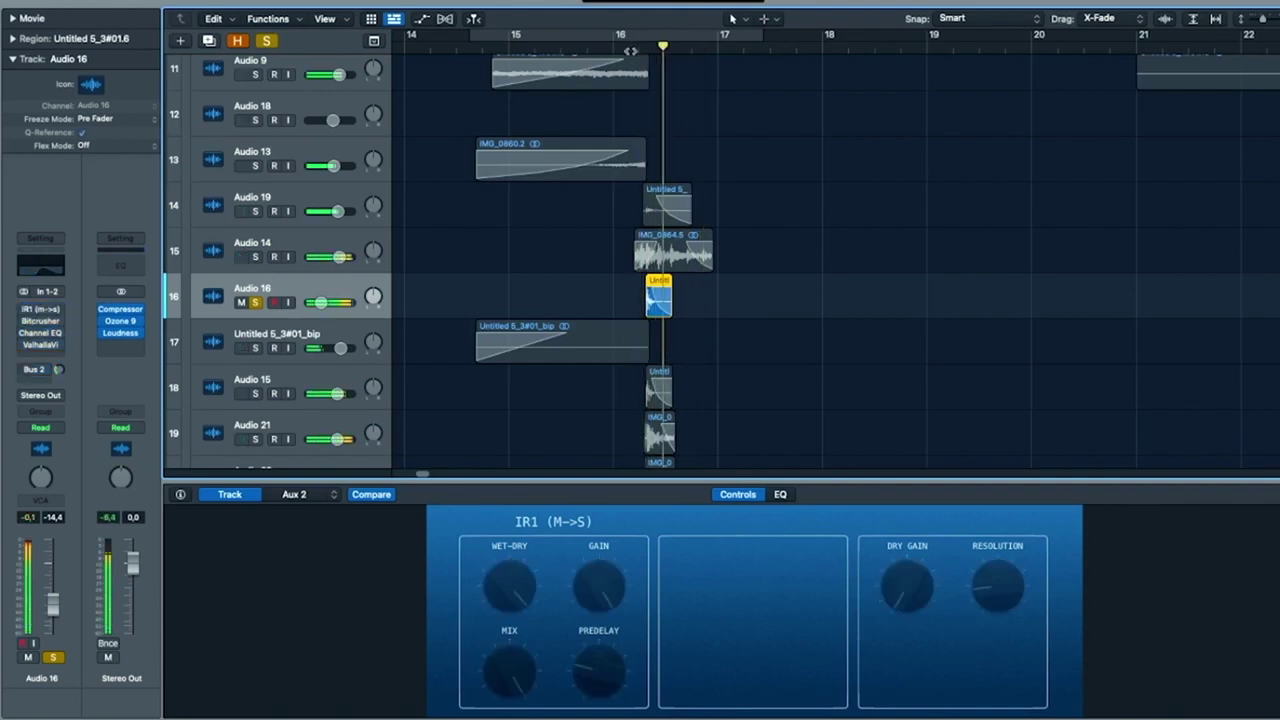
click(633, 46)
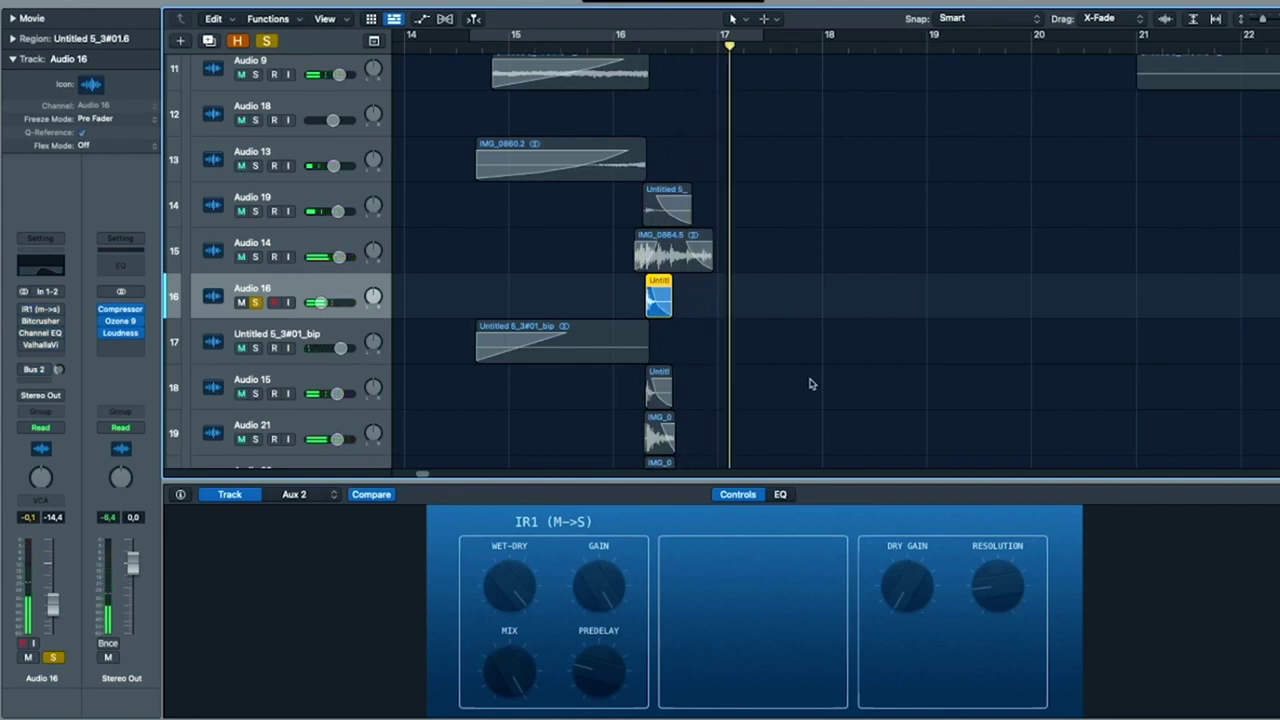
Step: Re-enable Audio 16's IR1, Bitcrusher, Channel EQ and ValhallaVi plug-ins one by one
click(24, 310)
click(22, 322)
click(22, 333)
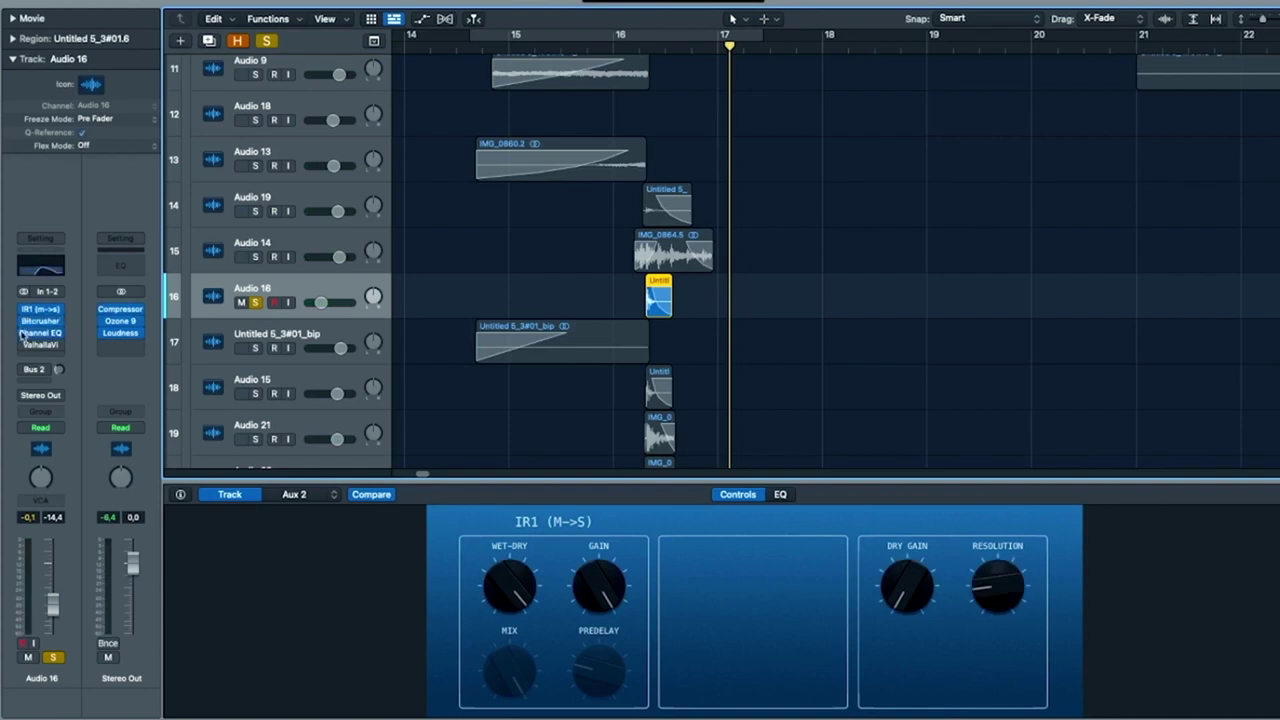
click(22, 345)
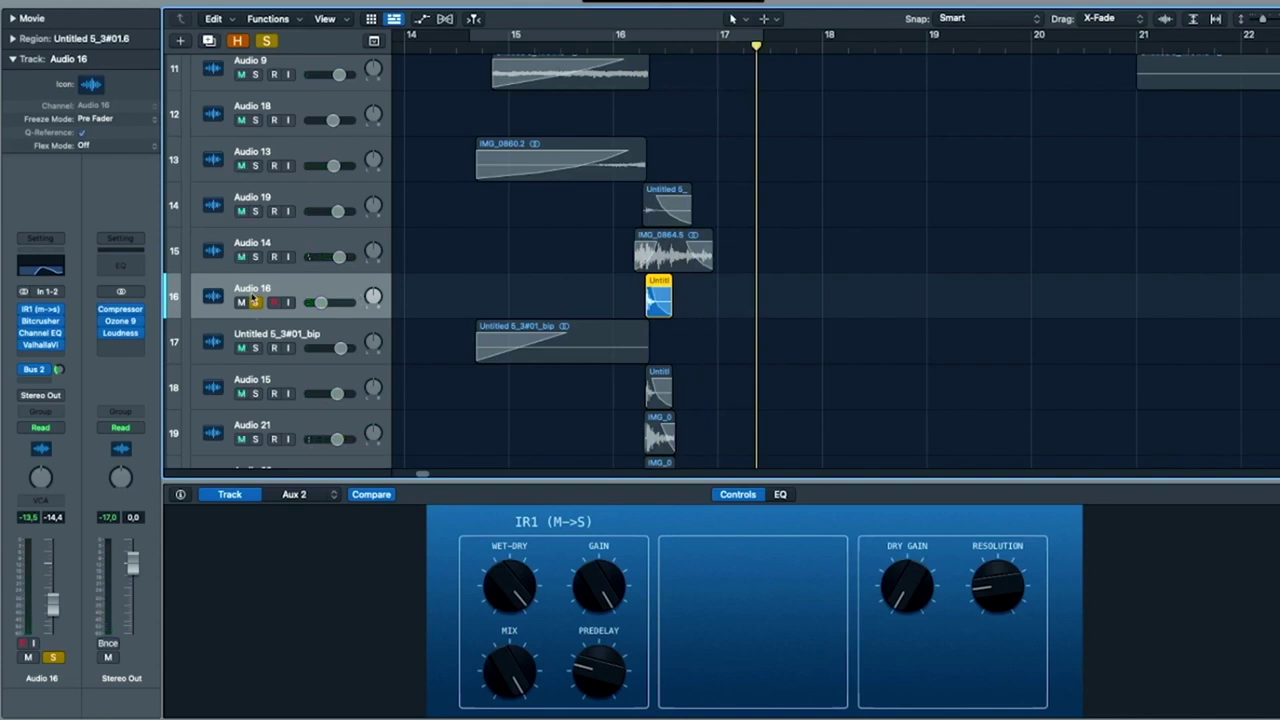
Step: Switch the solo to the Untitled 5_3#01_bip track, play its region, and compare it with its Compressor and Bus 2 send re-enabled
click(254, 301)
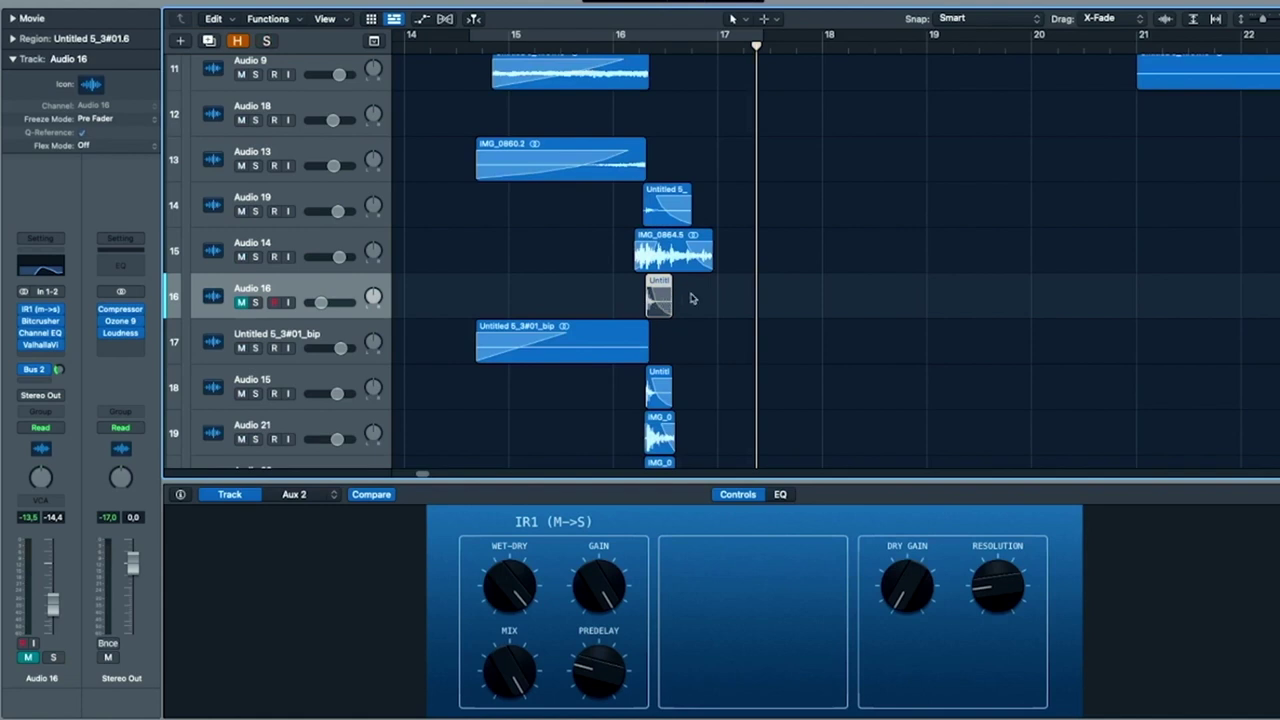
click(255, 347)
click(471, 40)
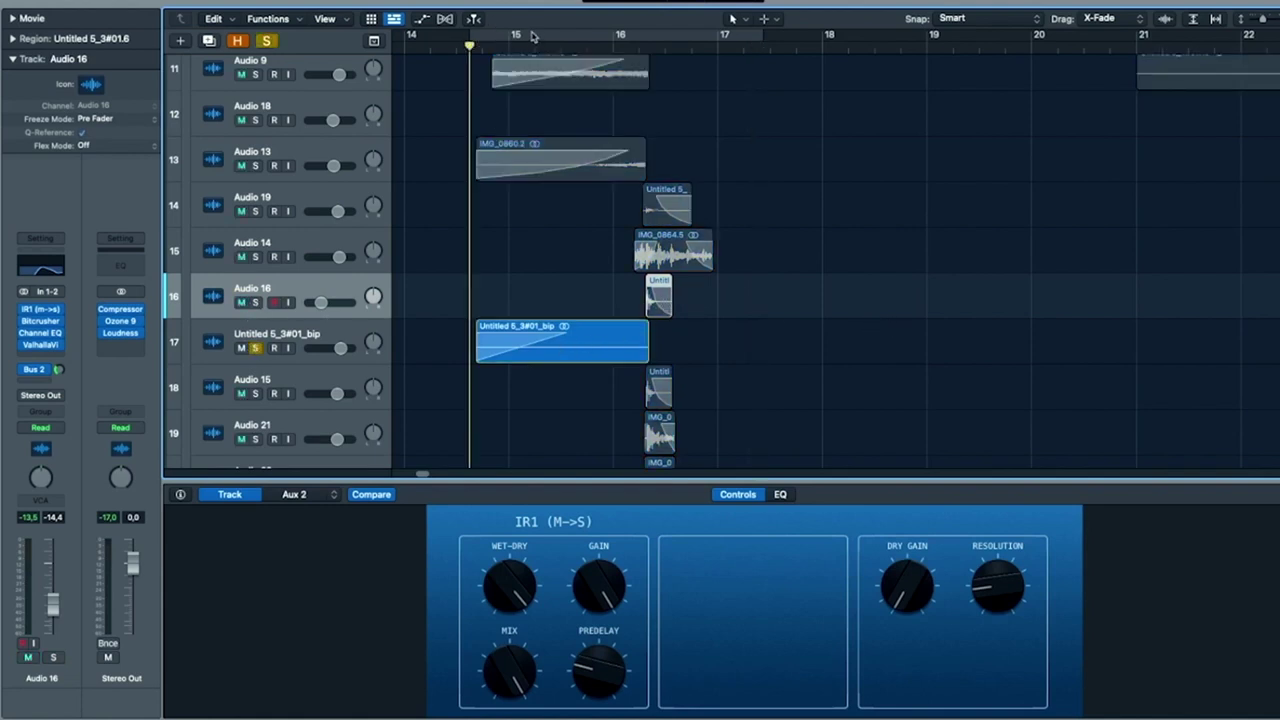
key(space)
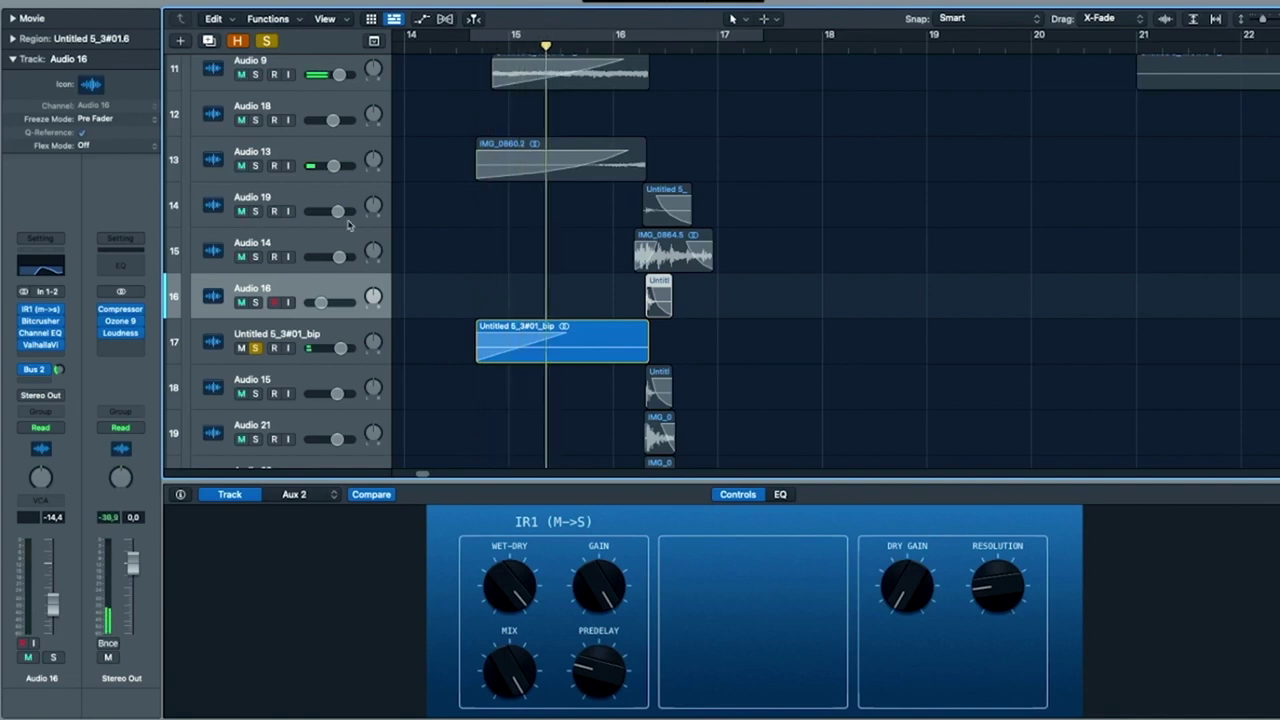
click(313, 332)
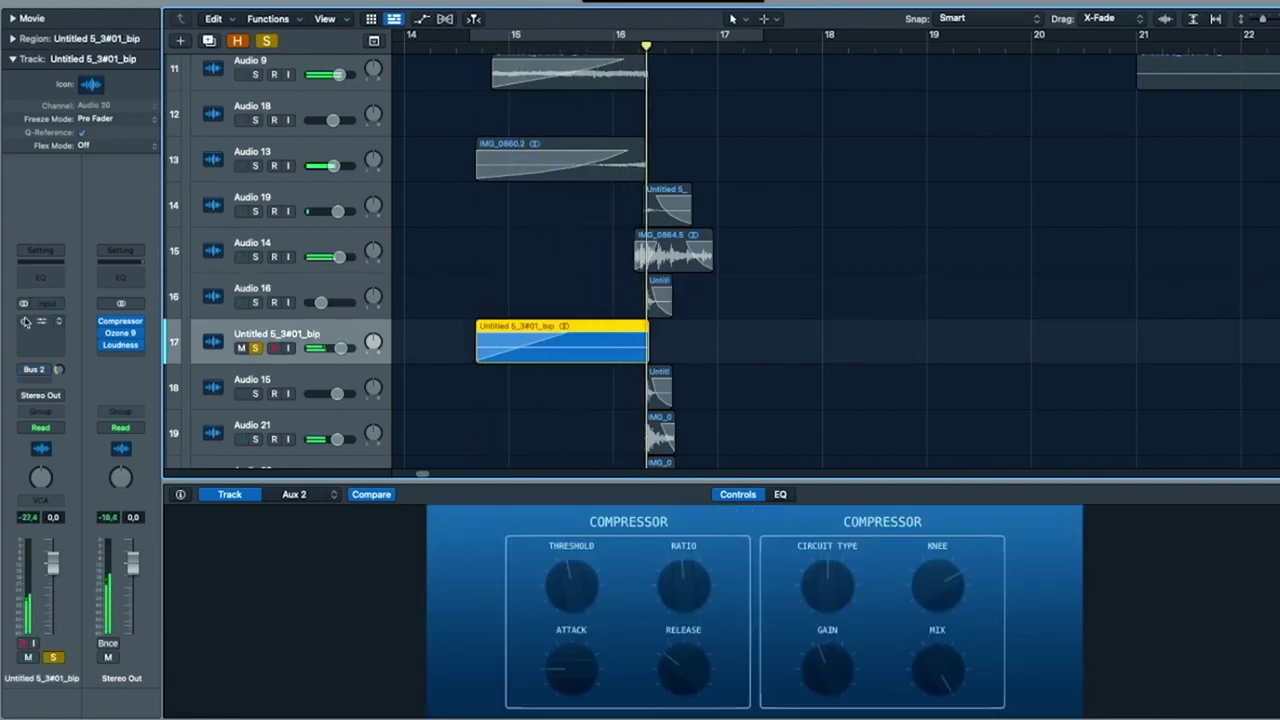
key(space)
key(space)
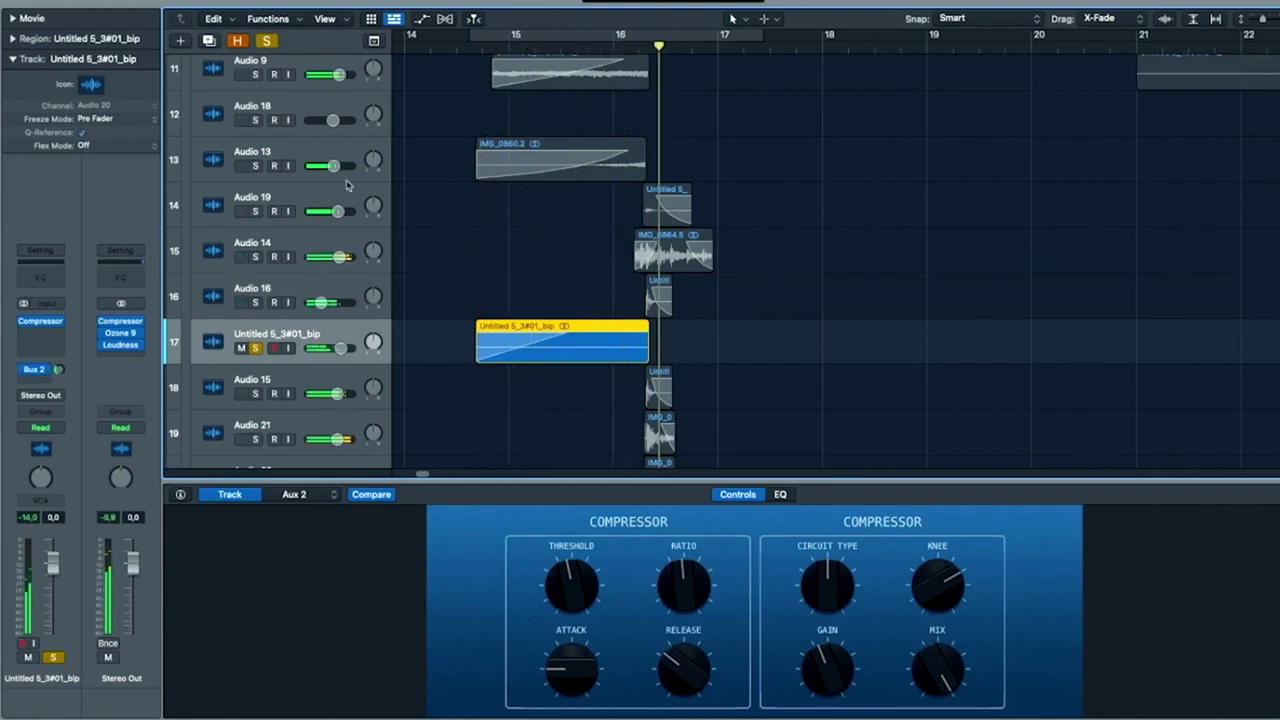
Step: Clear the current solo, solo and select Audio 15, and play its region
click(267, 41)
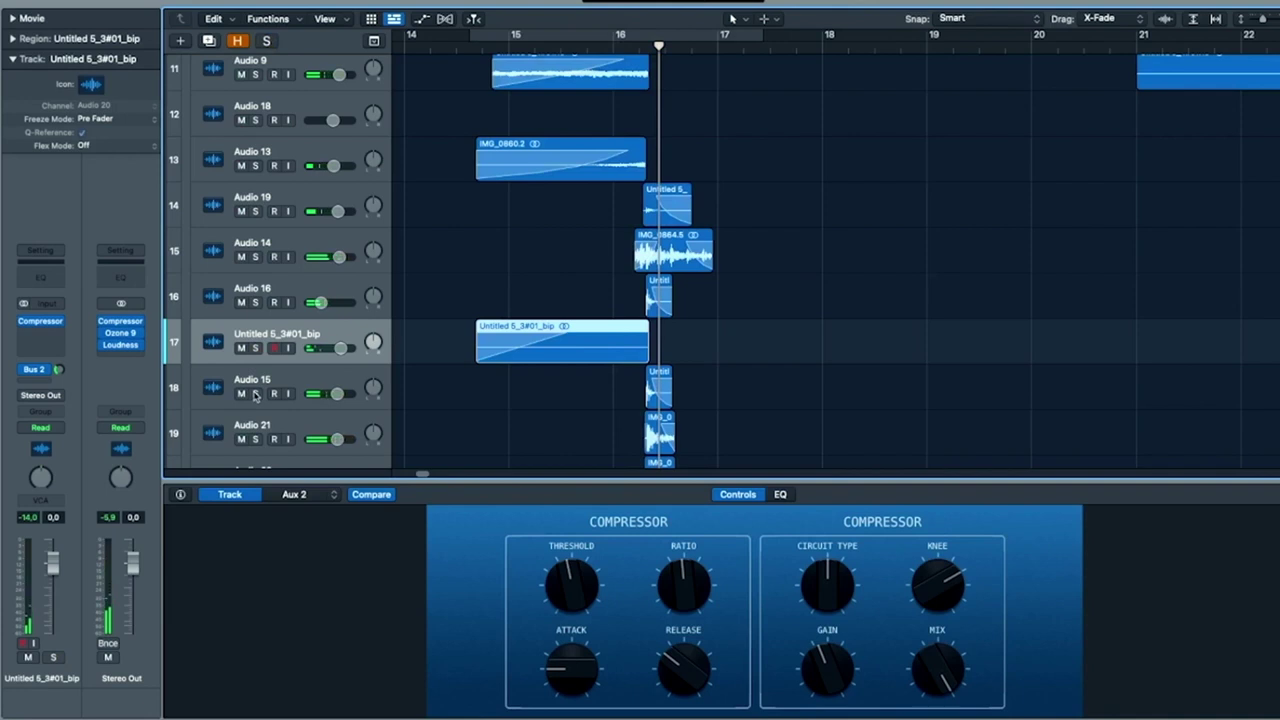
click(255, 394)
scroll(242, 348, down, 3)
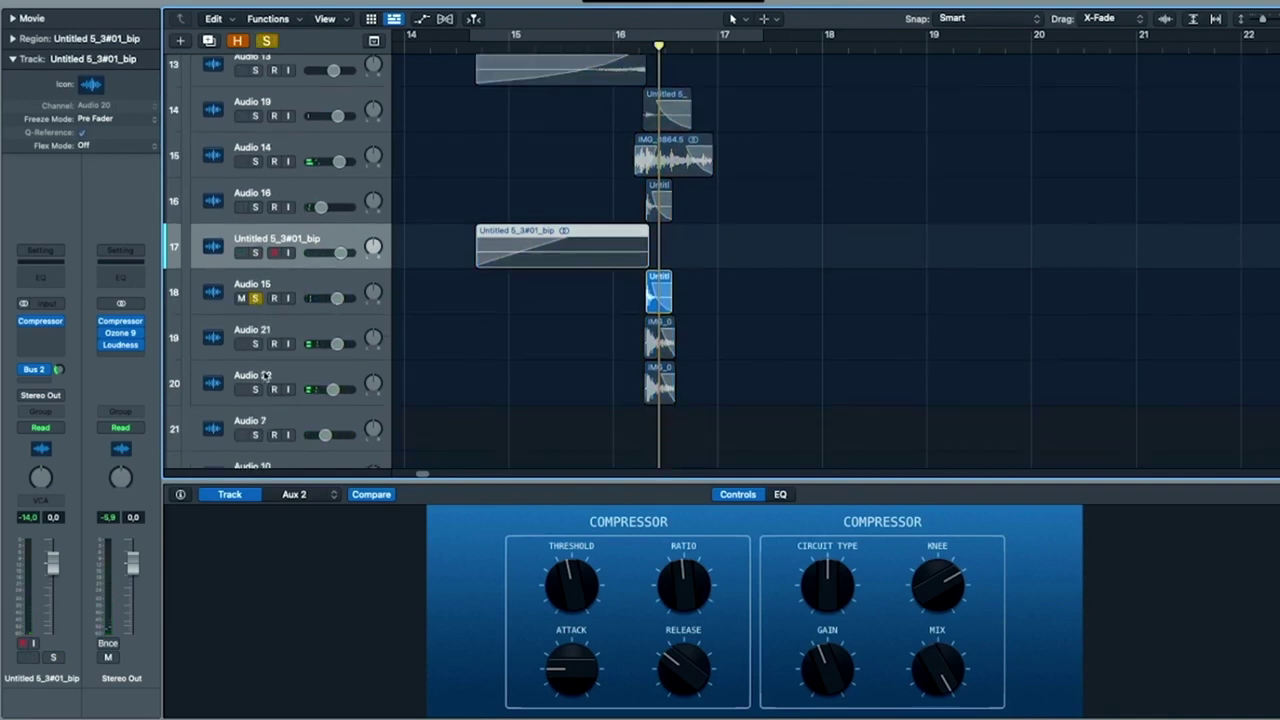
click(266, 282)
key(space)
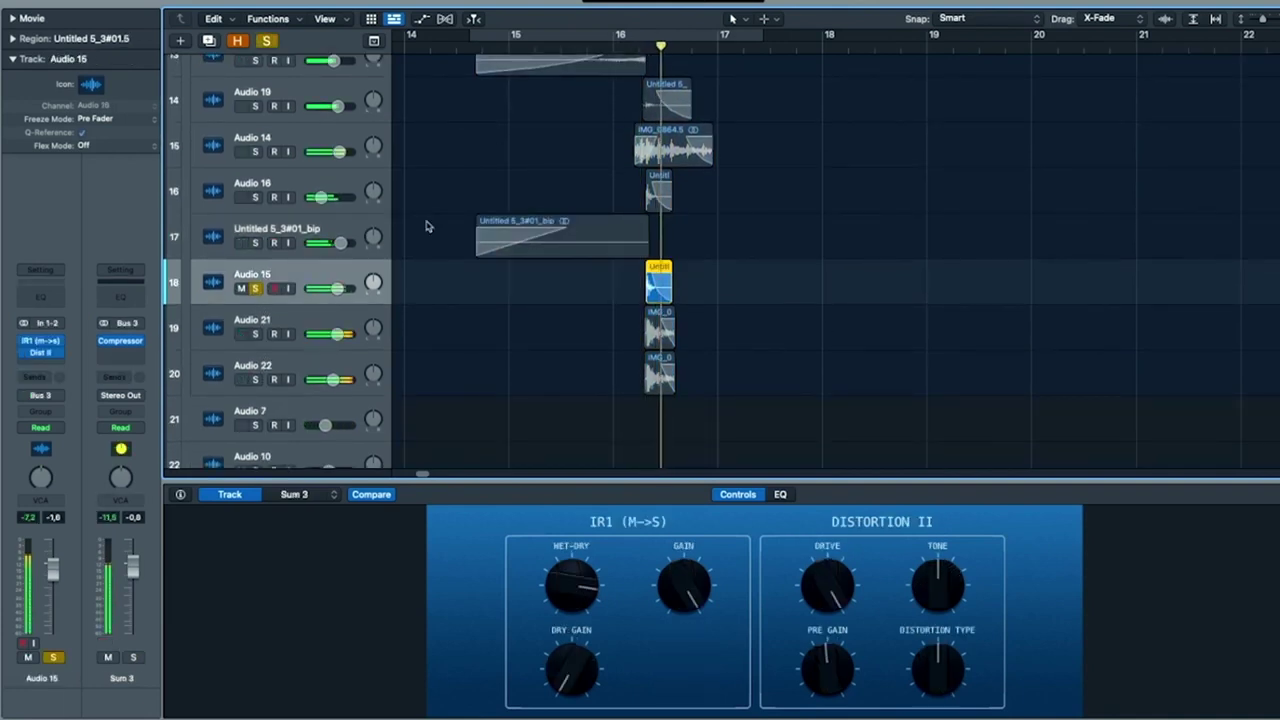
Step: Switch the solo to Audio 21, play its region from about bar 16, and bypass its IR1 and newBV3 plug-ins and Bus 2 send
scroll(225, 293, down, 2)
click(255, 224)
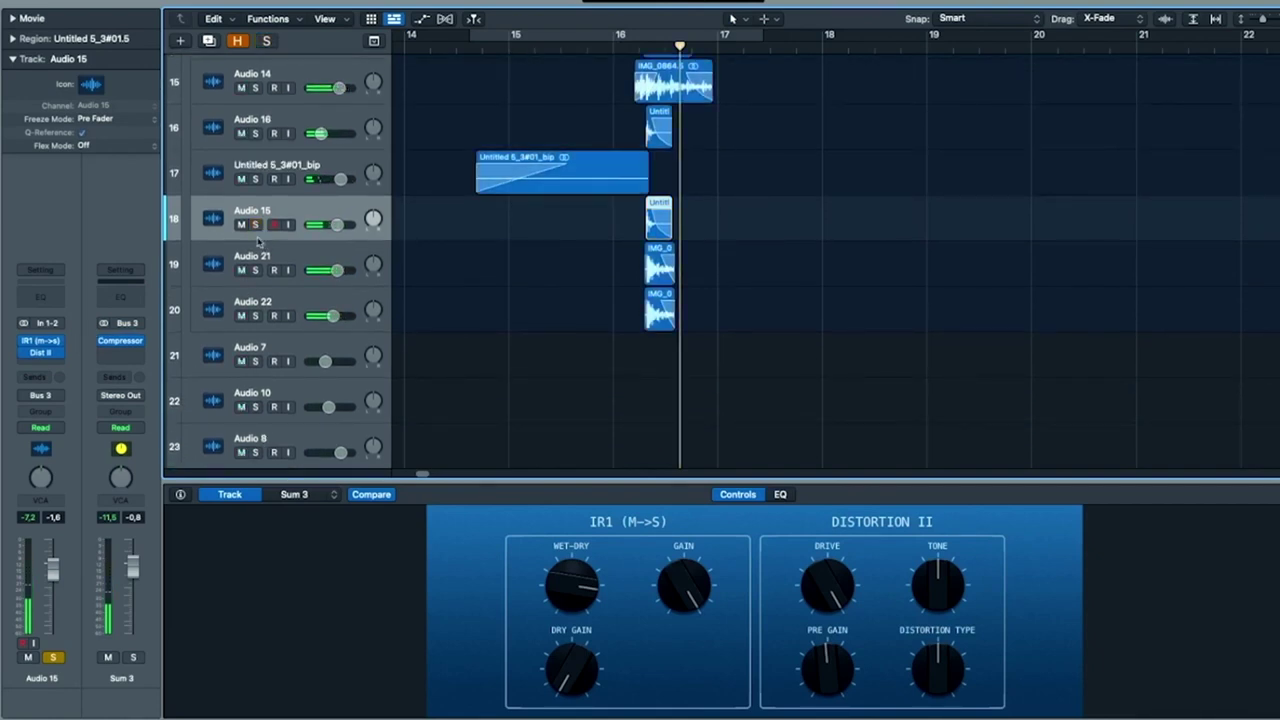
click(256, 270)
click(636, 49)
key(space)
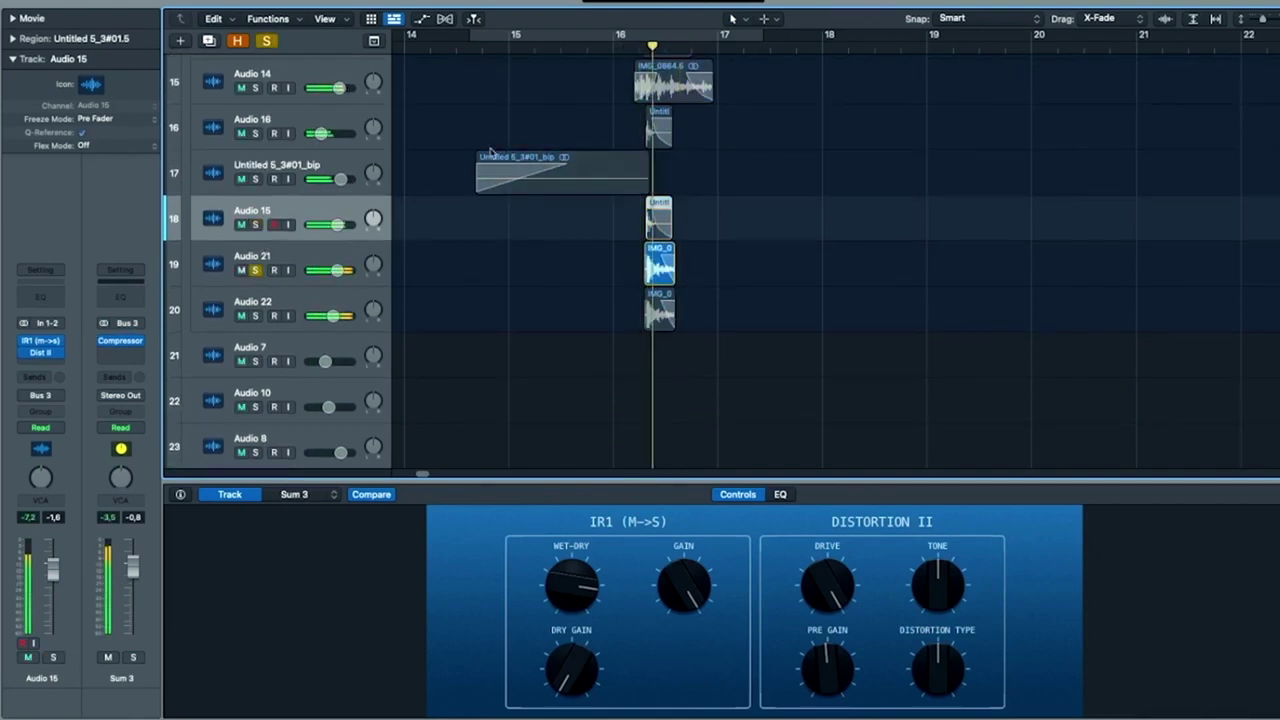
click(283, 257)
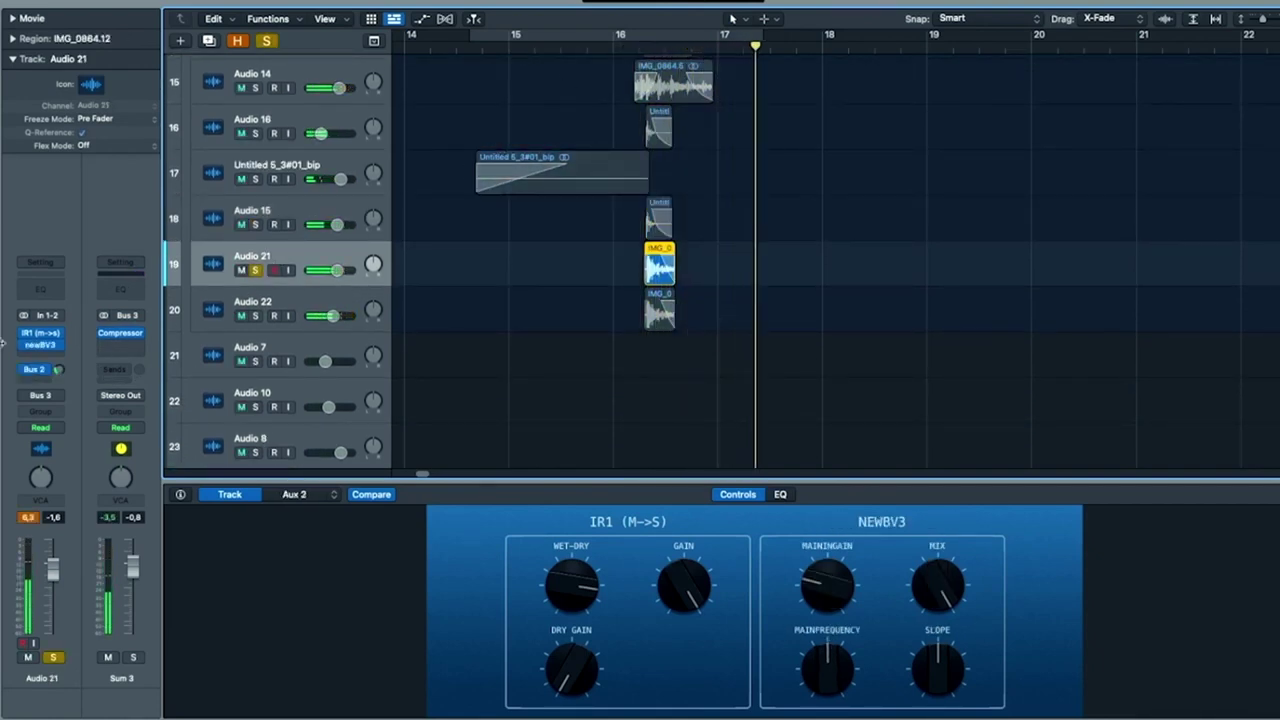
click(26, 346)
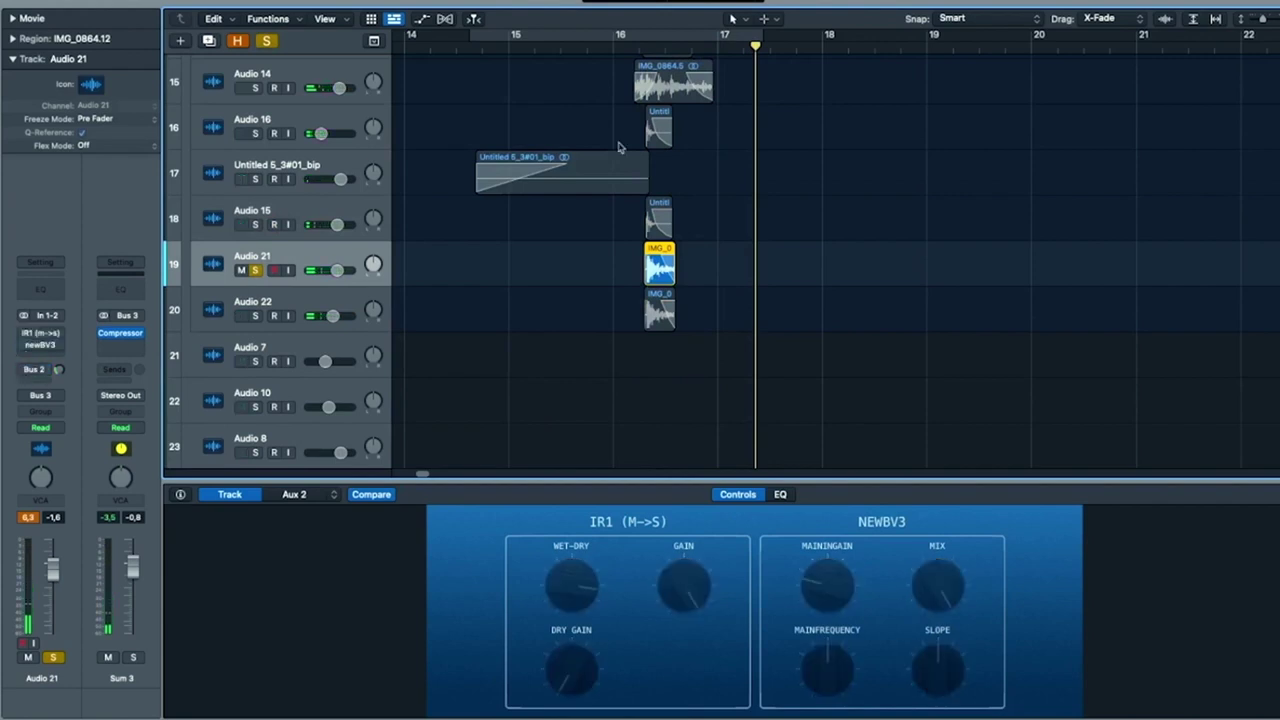
Step: Play the soloed Audio 21 region from about bar 16 with its plug-ins bypassed
click(636, 49)
key(space)
key(space)
click(636, 49)
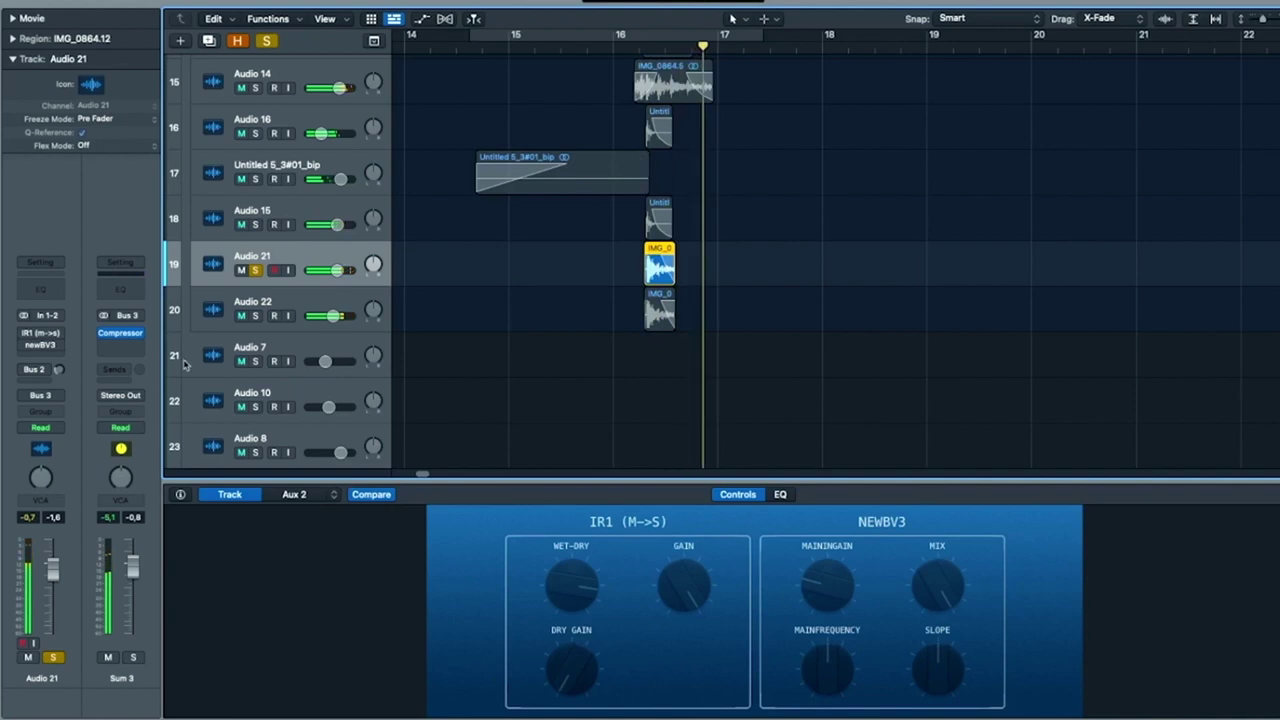
Step: Switch the solo from Audio 21 to Audio 22, select that track, and toggle its Ringshifter plug-in
click(254, 271)
click(255, 316)
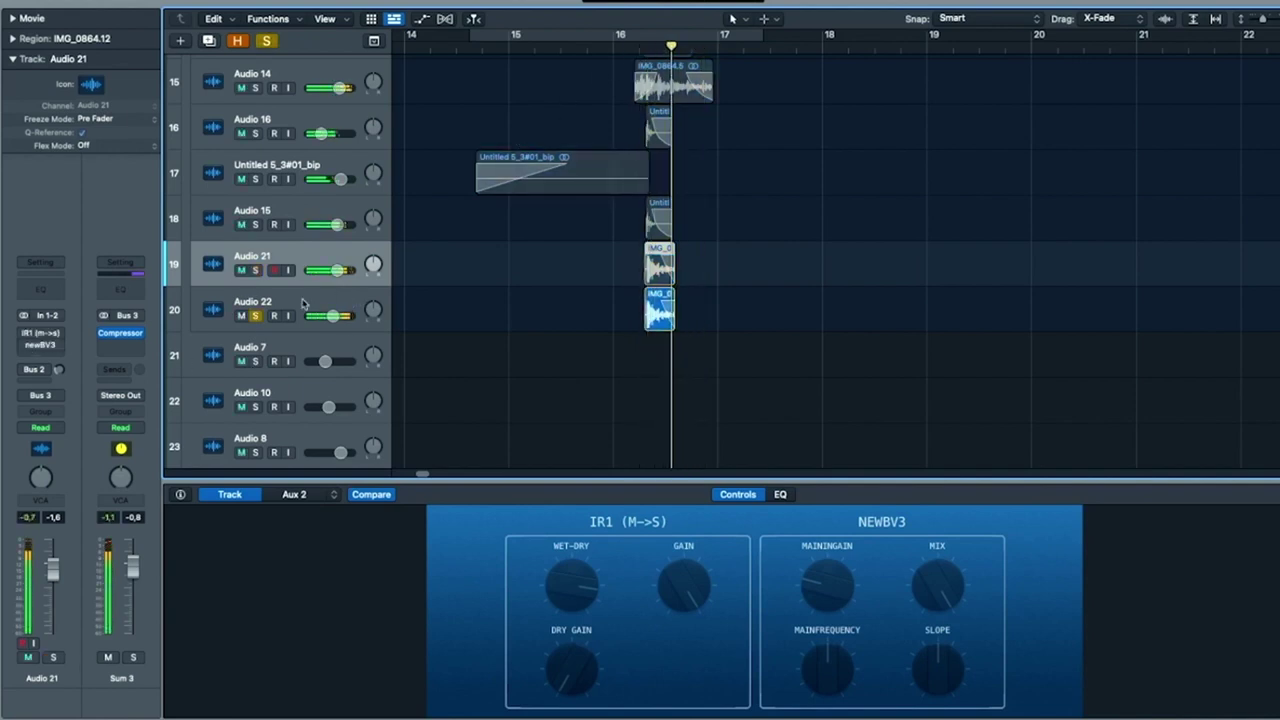
click(303, 308)
click(25, 346)
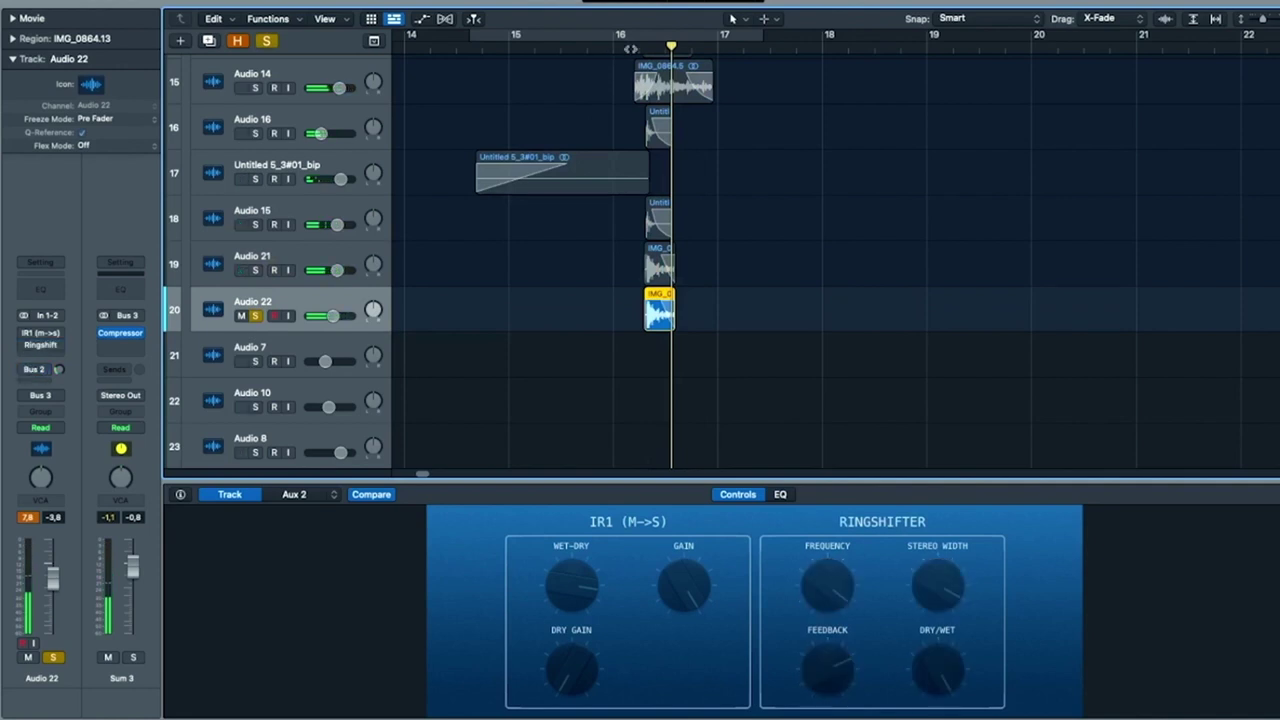
click(26, 345)
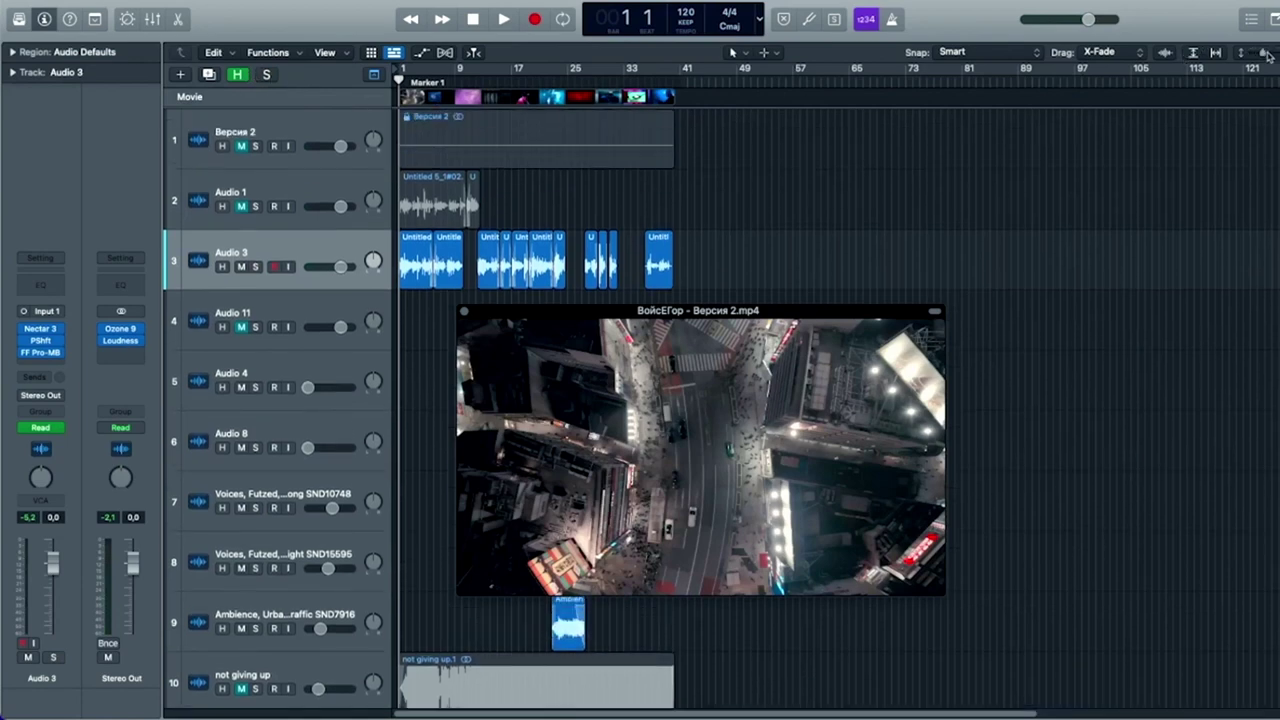
Step: Create one new audio track with Input 1, Output 1 + 2, and both input monitoring and record enable on
drag(1267, 53, 1263, 53)
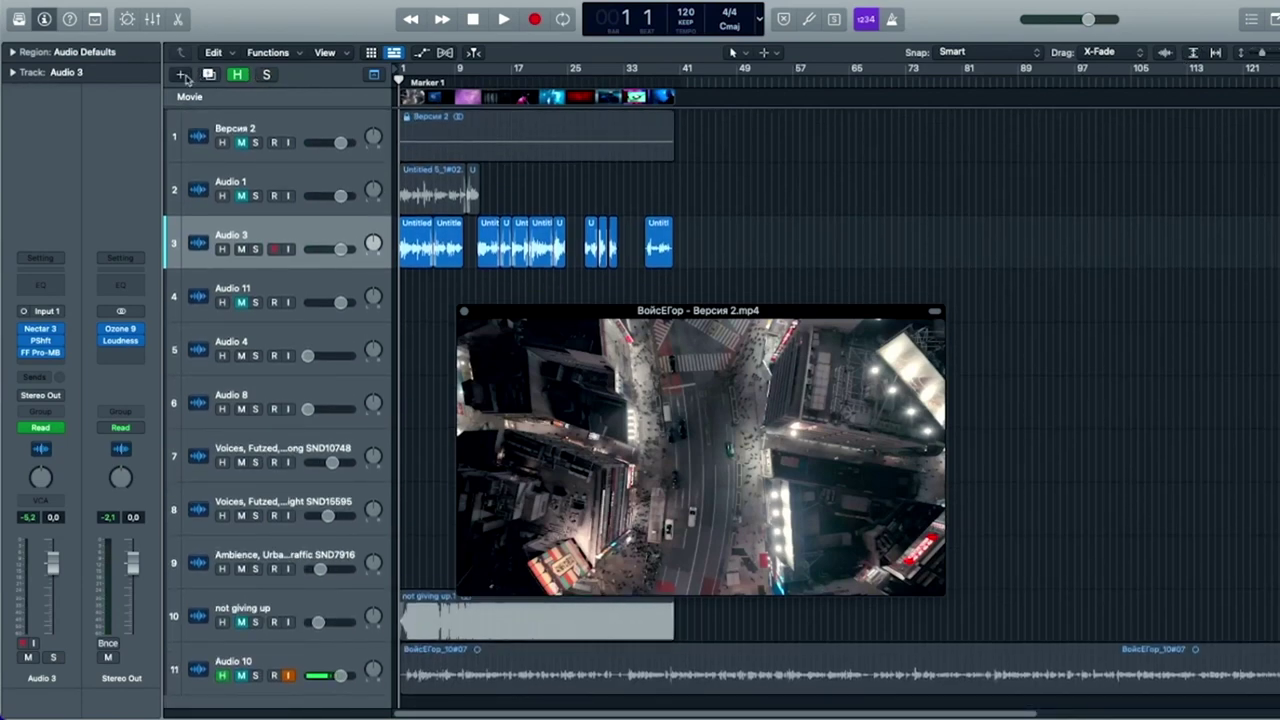
click(182, 75)
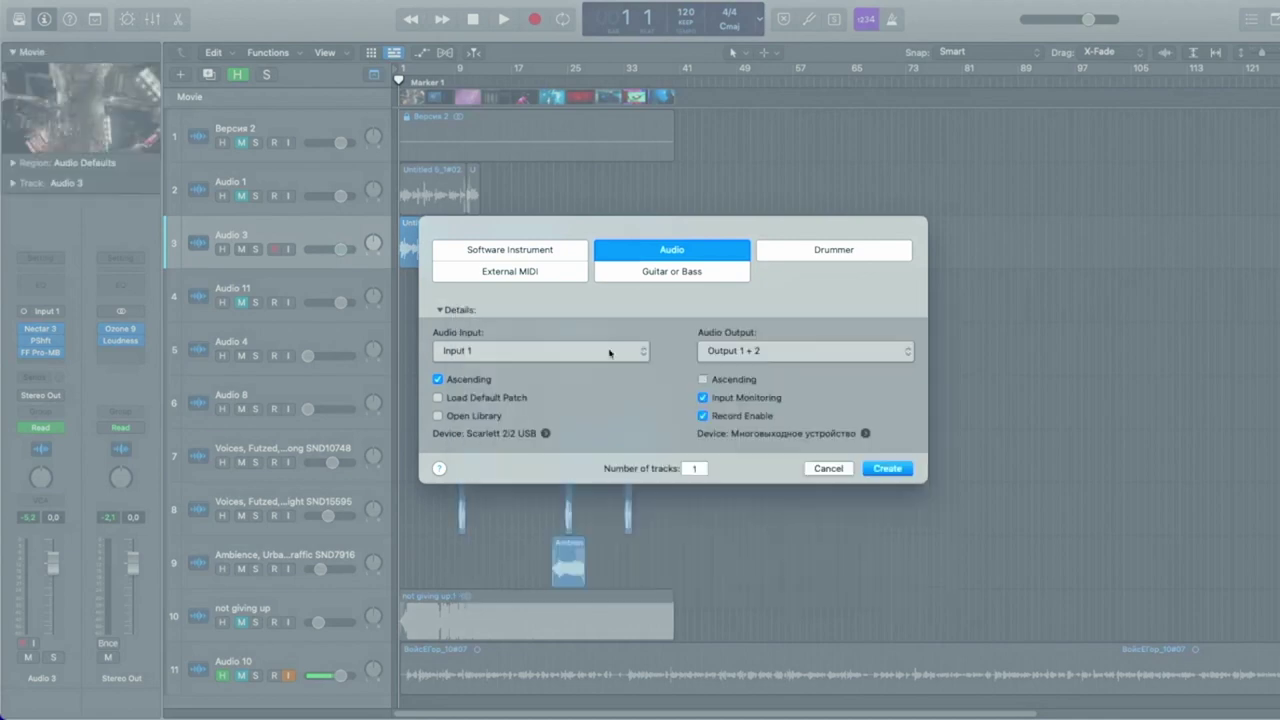
click(866, 470)
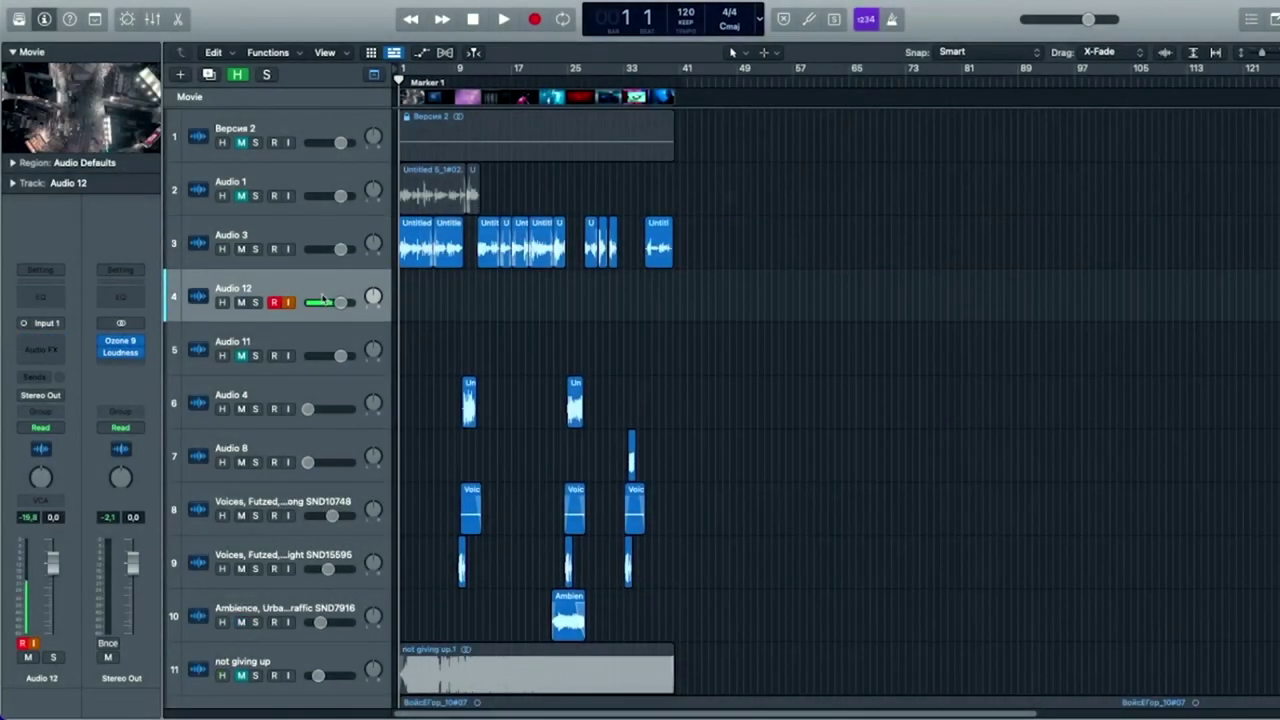
click(98, 51)
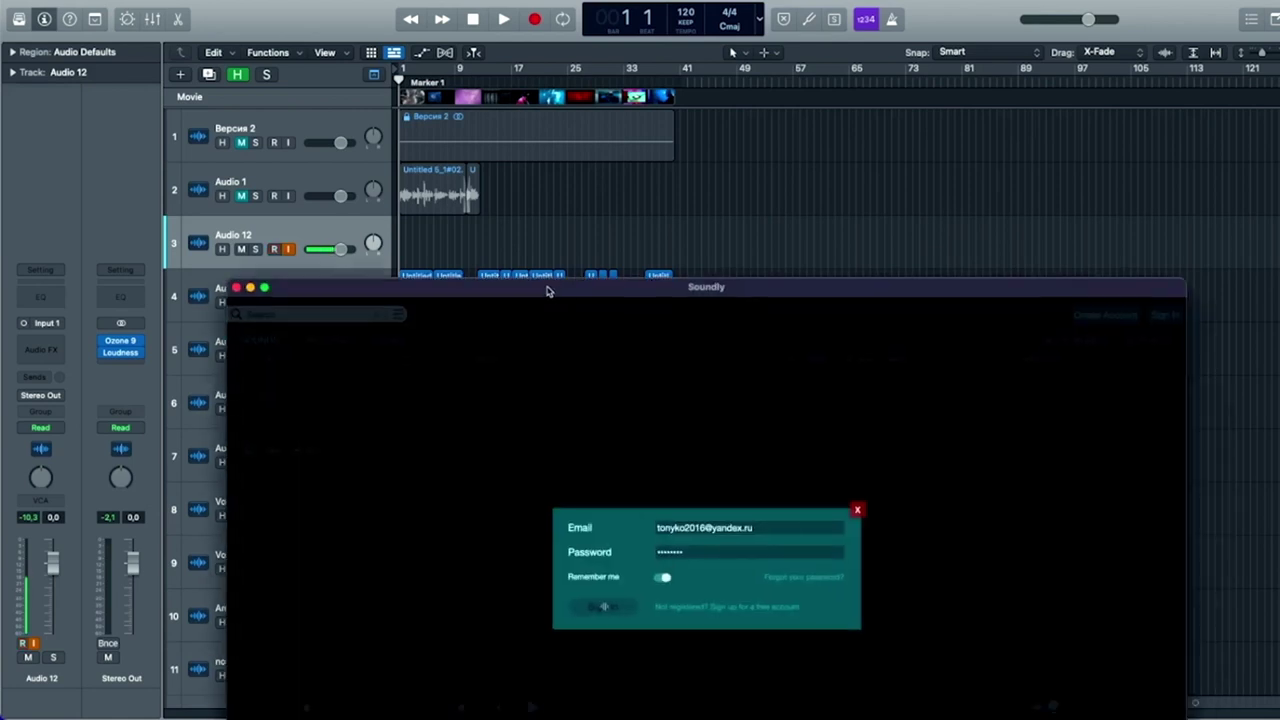
Step: Switch to Soundly, search its library for "ambience city", and audition two of the distant-traffic recordings
drag(549, 289, 536, 164)
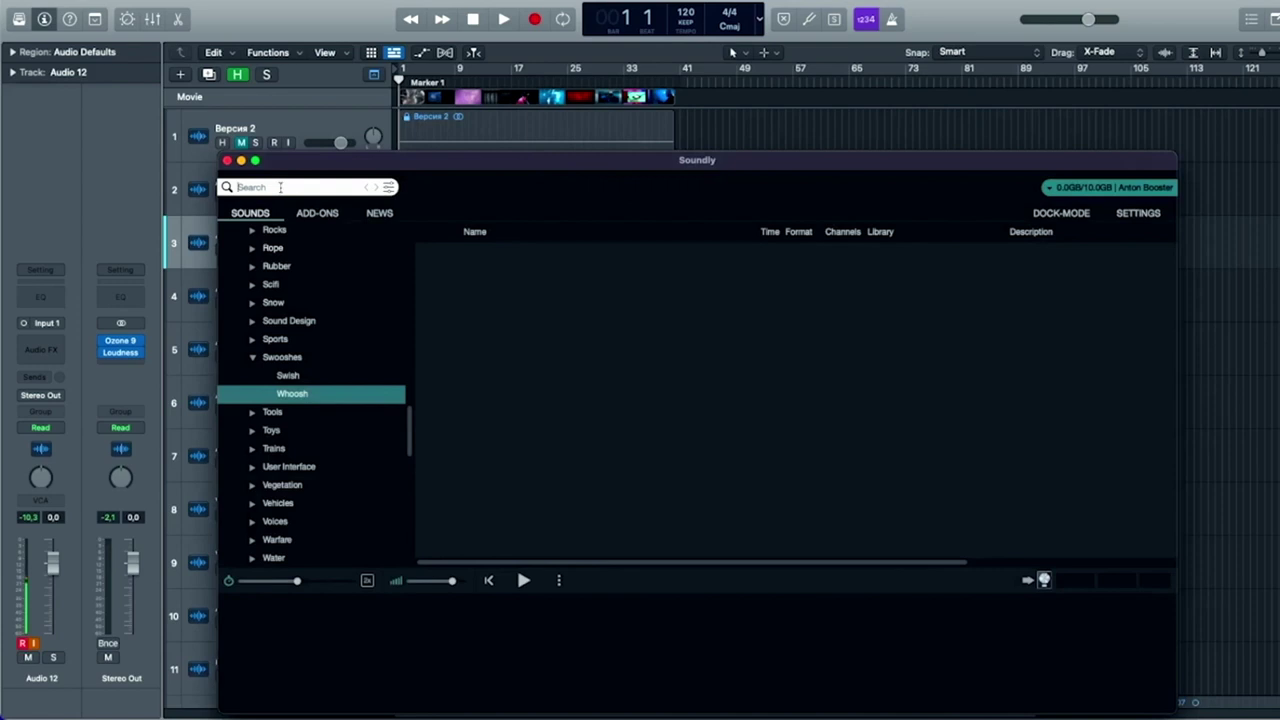
click(280, 189)
scroll(274, 307, up, 15)
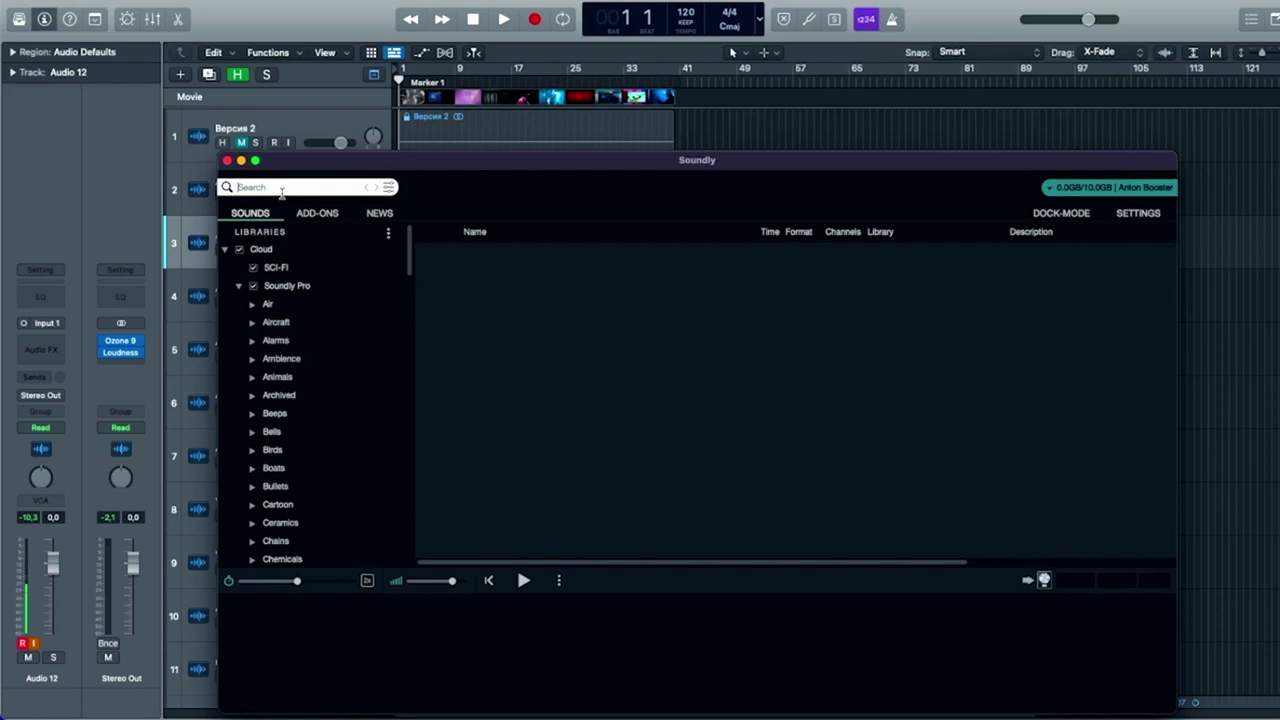
text(ambience cit)
key(Return)
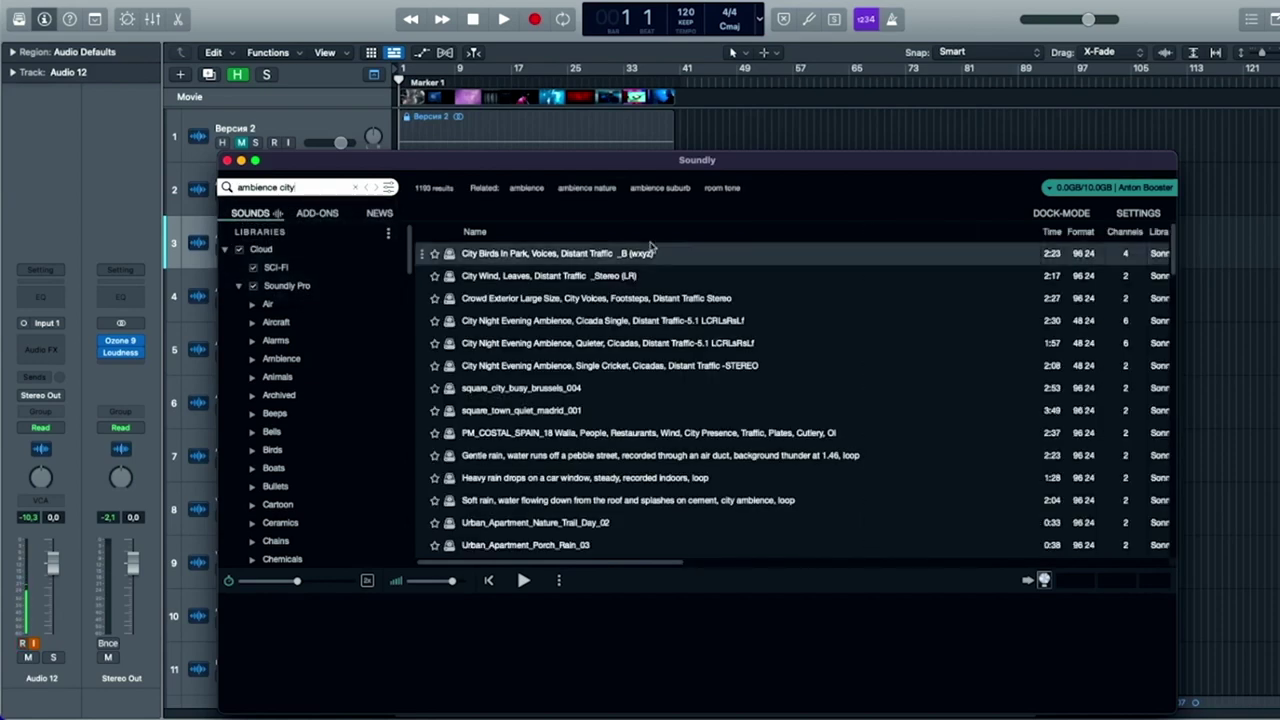
click(630, 321)
click(600, 276)
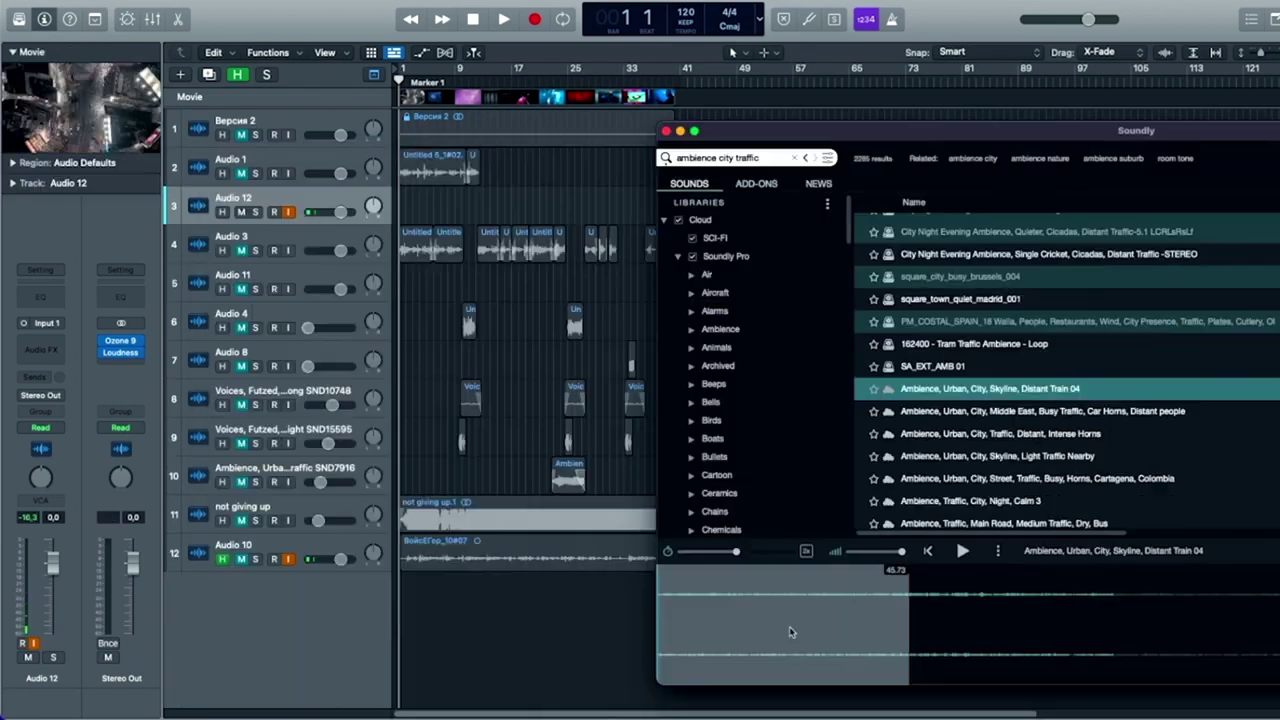
Step: Import "Ambience, Urban, City, Skyline, Distant Train 04" from Soundly onto a new track at bar 1 and play it
drag(940, 452, 400, 600)
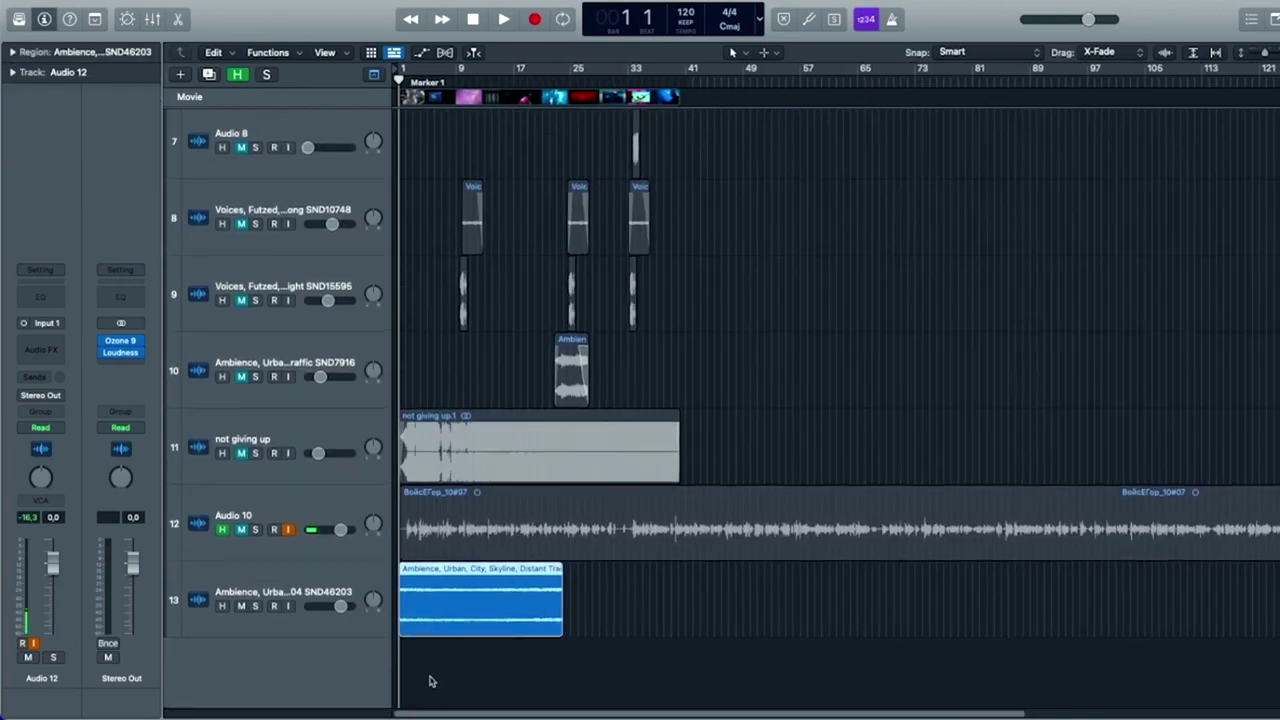
key(space)
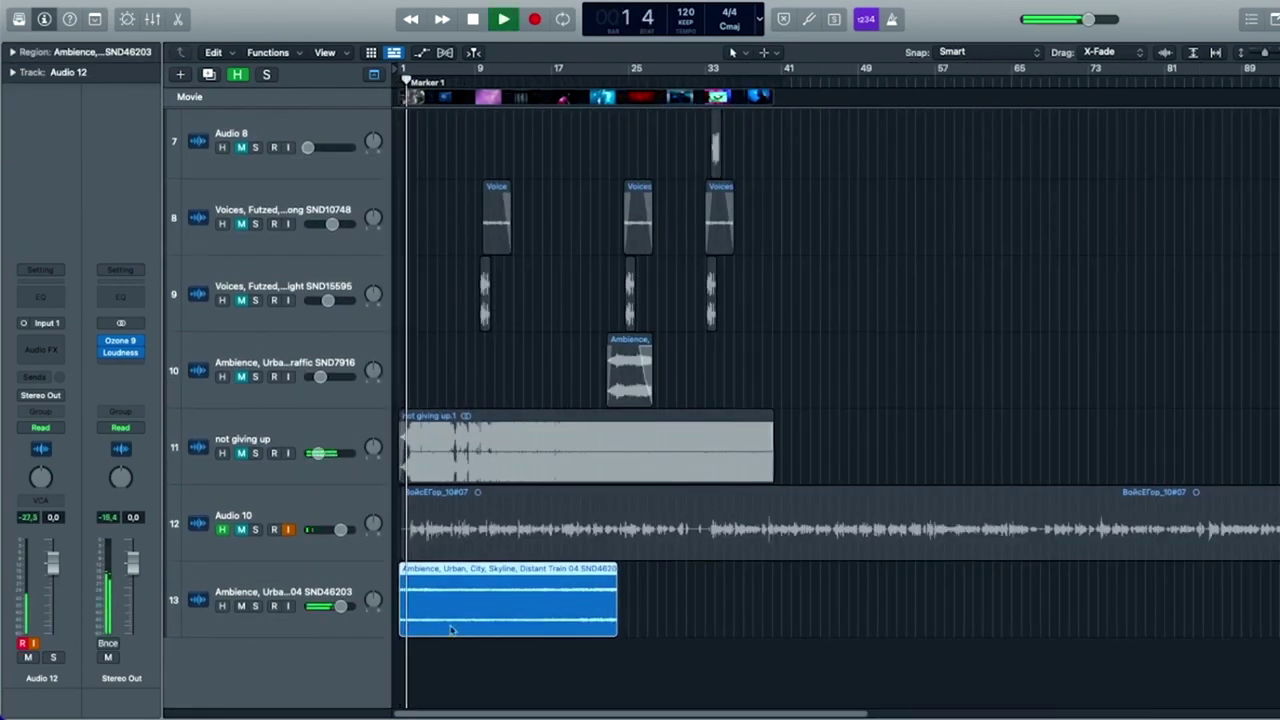
key(space)
Step: Split the city skyline ambience region at position 1 4 4 1, where the first shot changes
key(z)
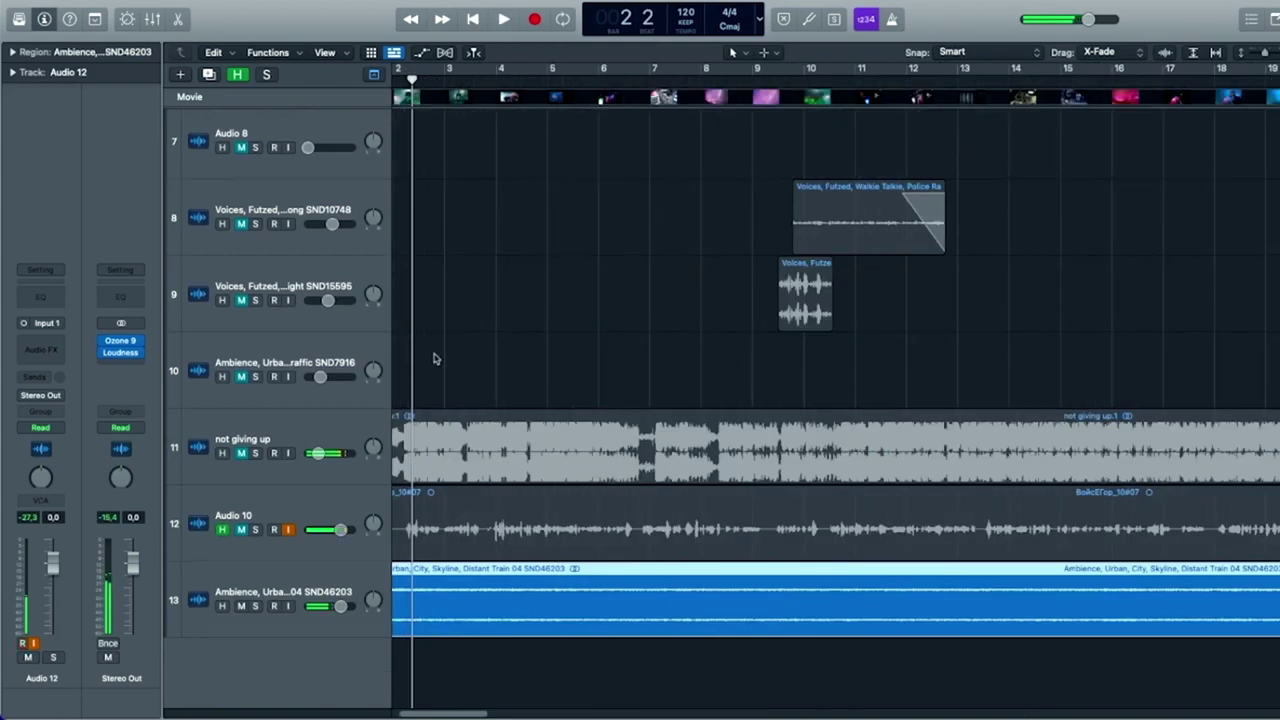
key(super+t)
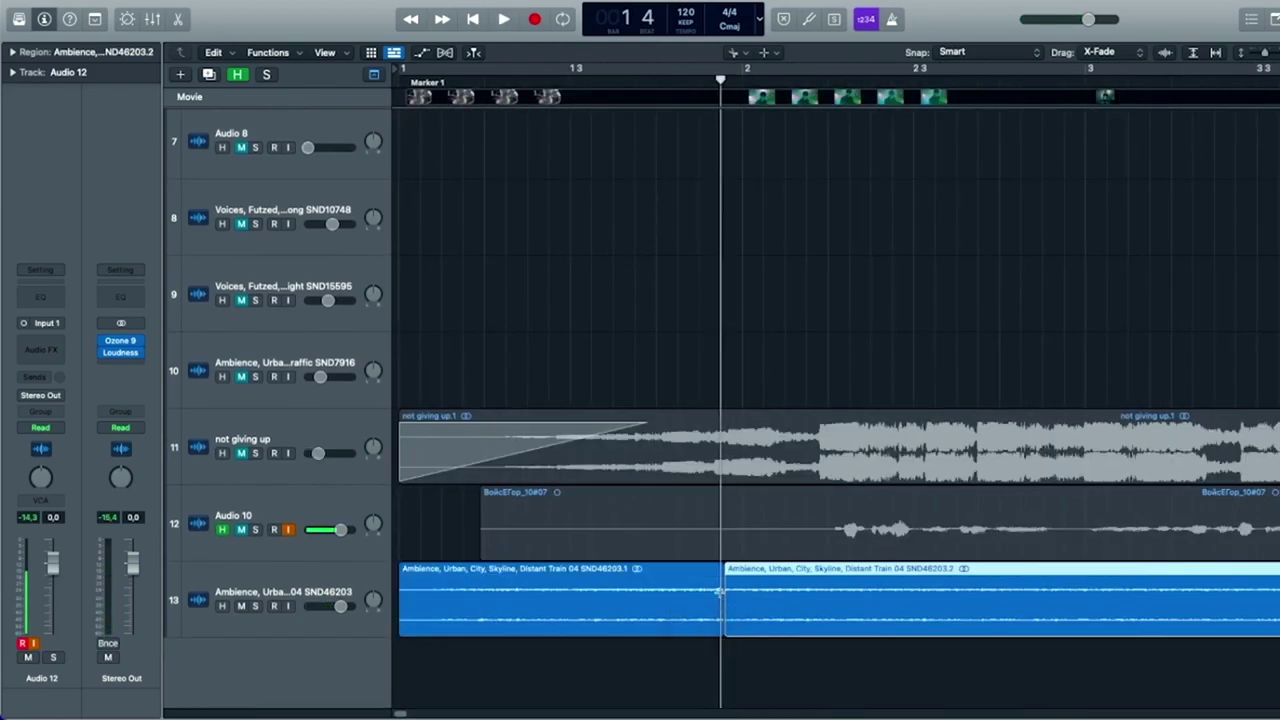
key(super+z)
key(super+t)
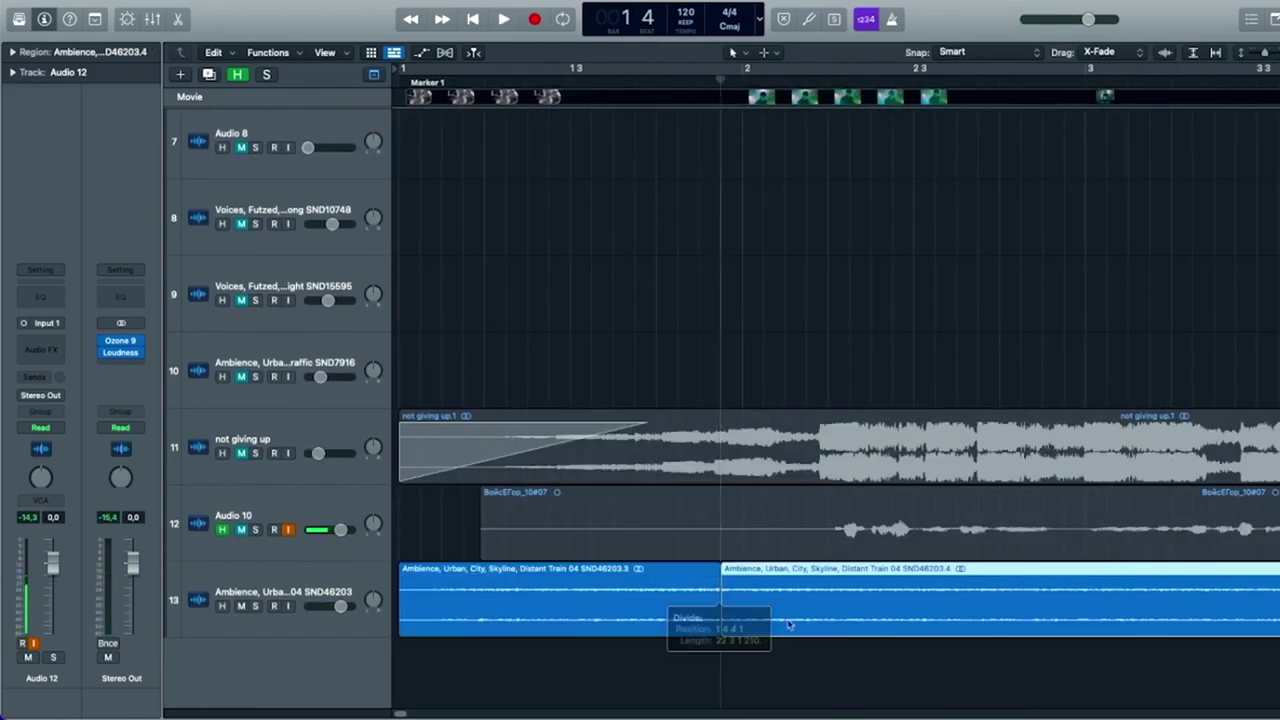
key(z)
click(522, 75)
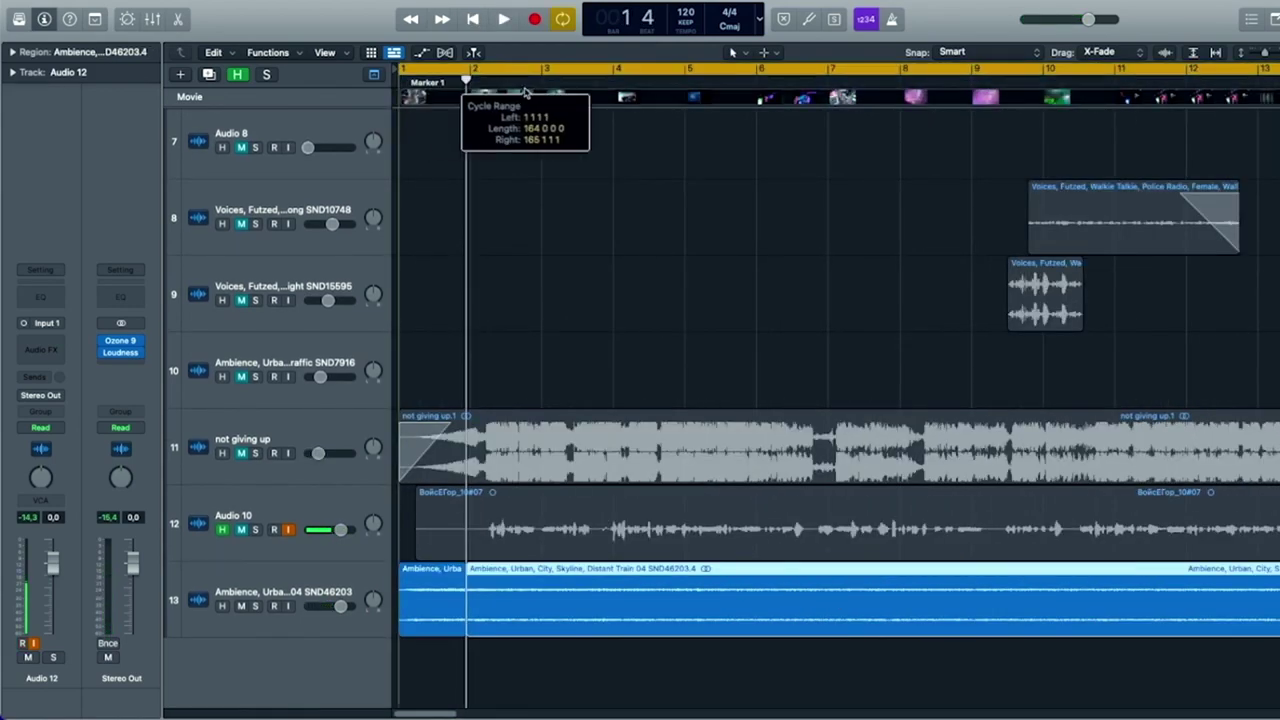
click(520, 74)
Step: Move the remaining skyline ambience region to the playhead in bar 25 and shorten its end to the chosen point in bar 26
scroll(483, 77, down, 5)
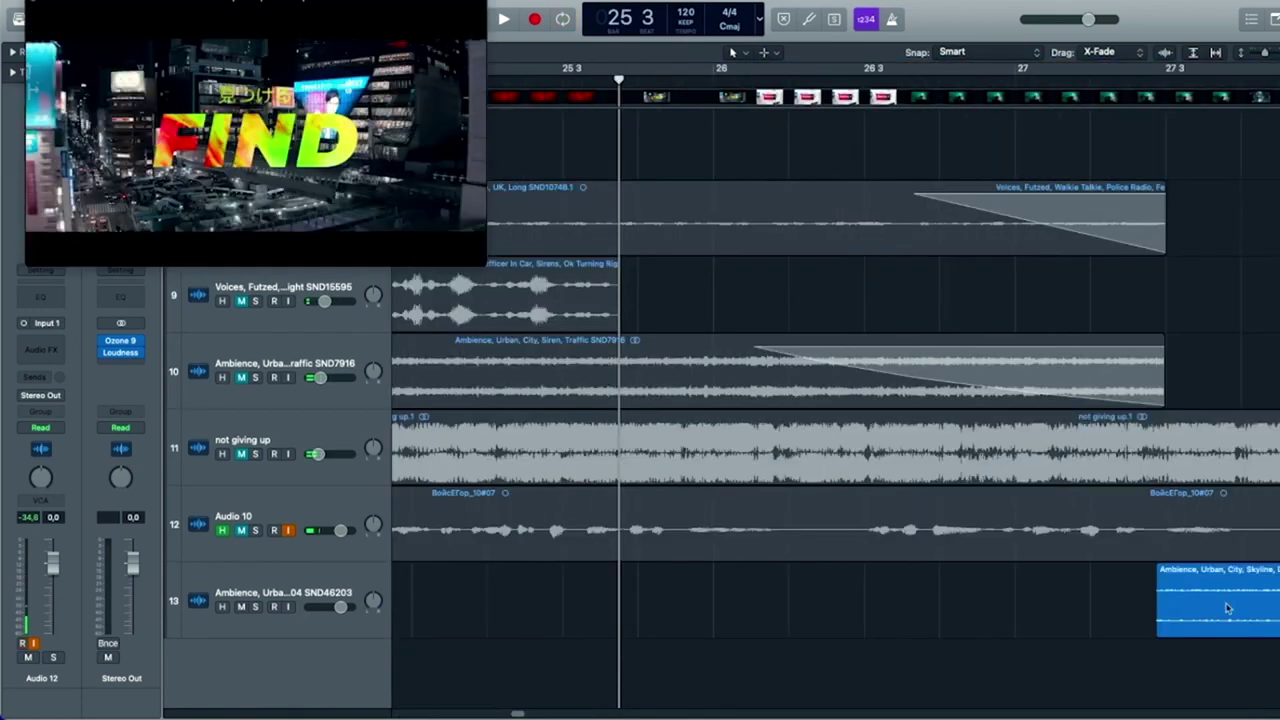
drag(1222, 614, 682, 620)
click(914, 68)
drag(1008, 620, 914, 620)
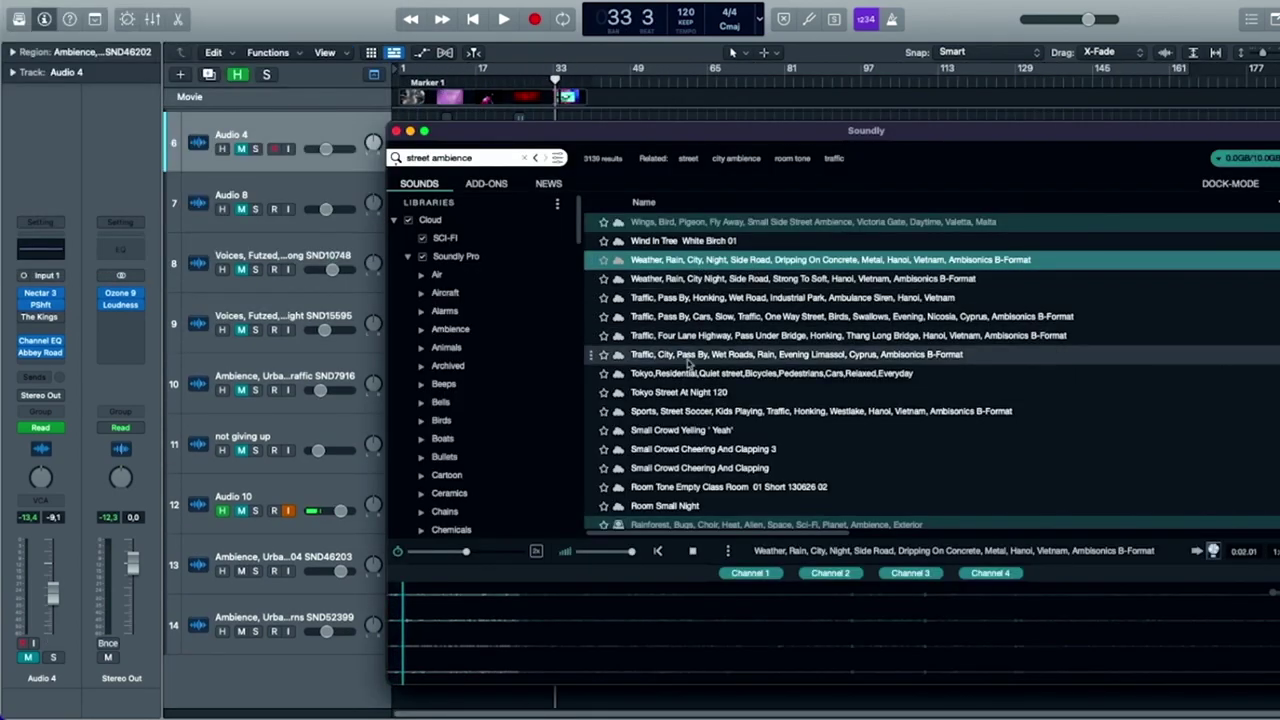
Step: Import Soundly's "Weather, Rain, City, Night, Side Road" recording onto a new track and line it up with the shot around bar 10
drag(582, 636, 455, 680)
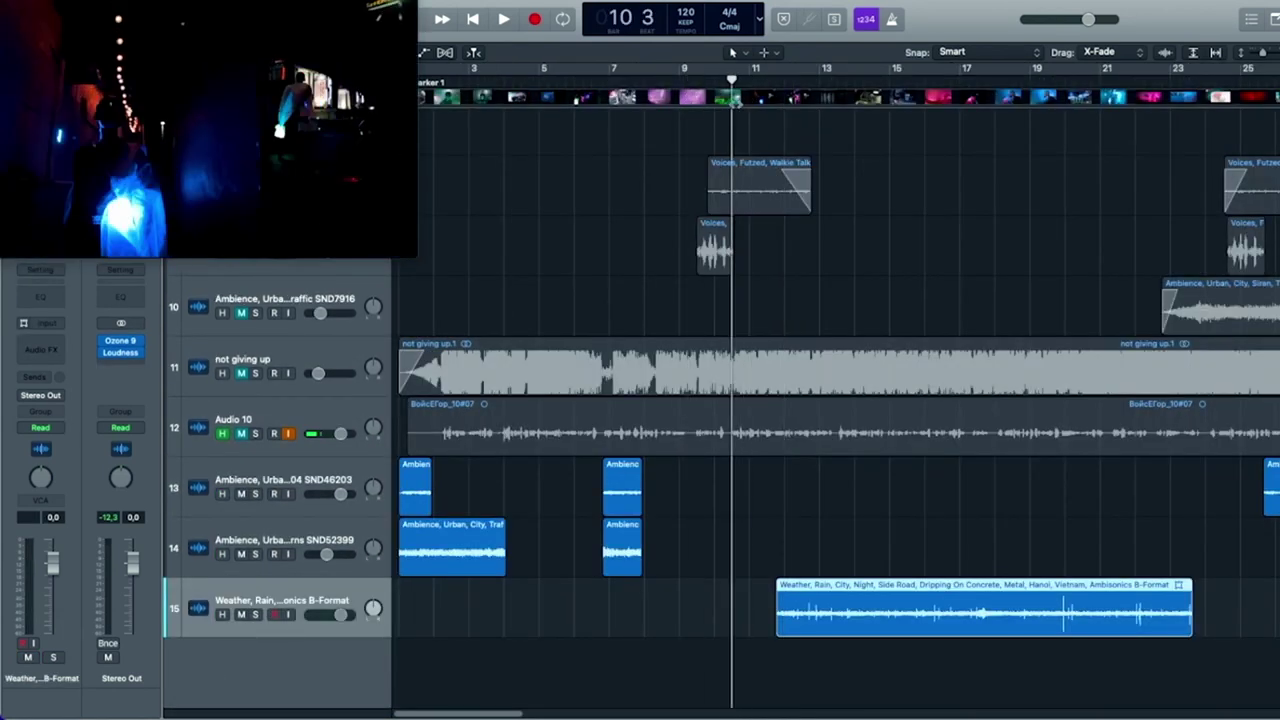
drag(728, 107, 719, 103)
key(super+Right)
key(super+Right)
drag(611, 80, 634, 80)
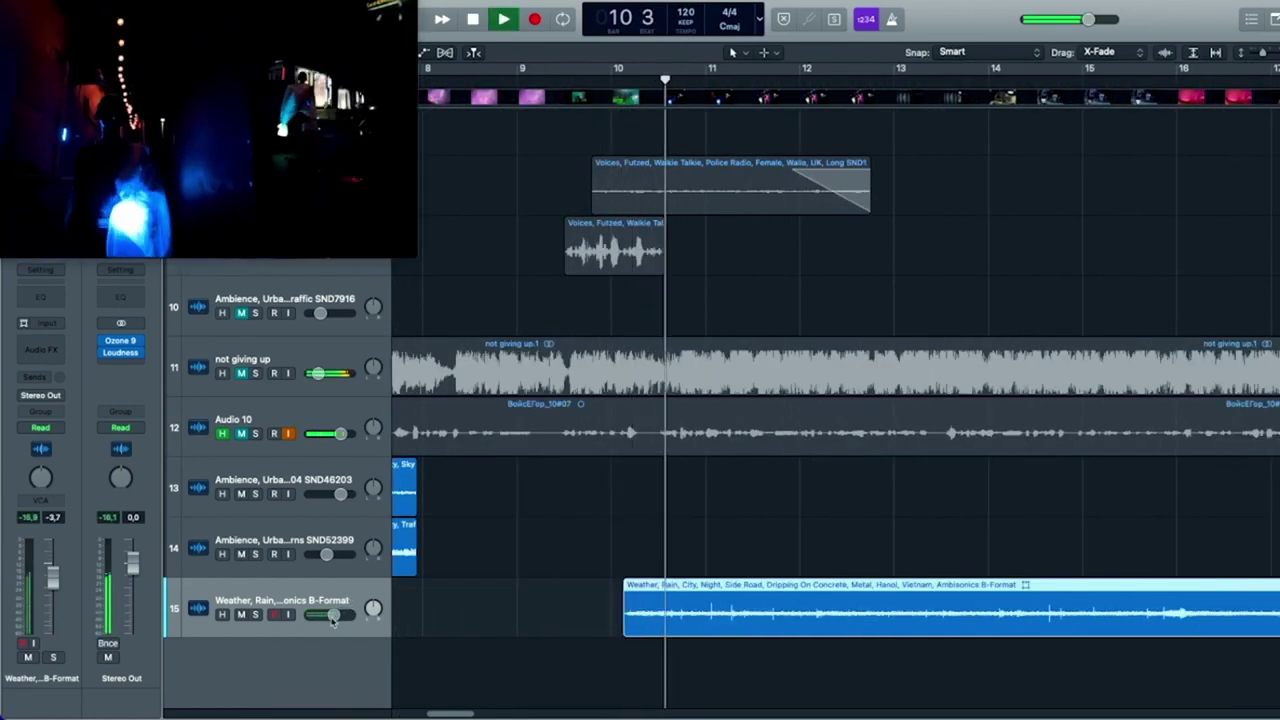
Step: Lower the rain track's volume to -5.9 dB during playback, check it against the video, and stop
drag(333, 619, 328, 619)
scroll(640, 579, right, 1)
scroll(686, 586, right, 2)
drag(231, 91, 303, 91)
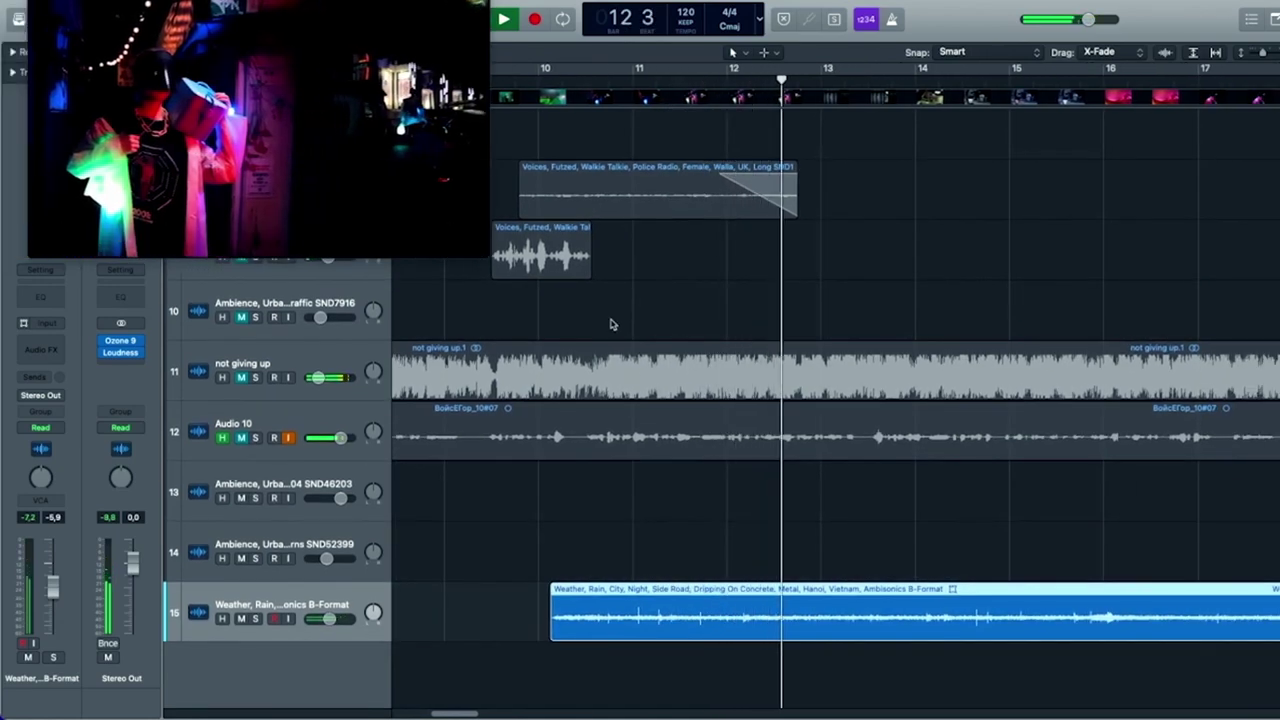
key(space)
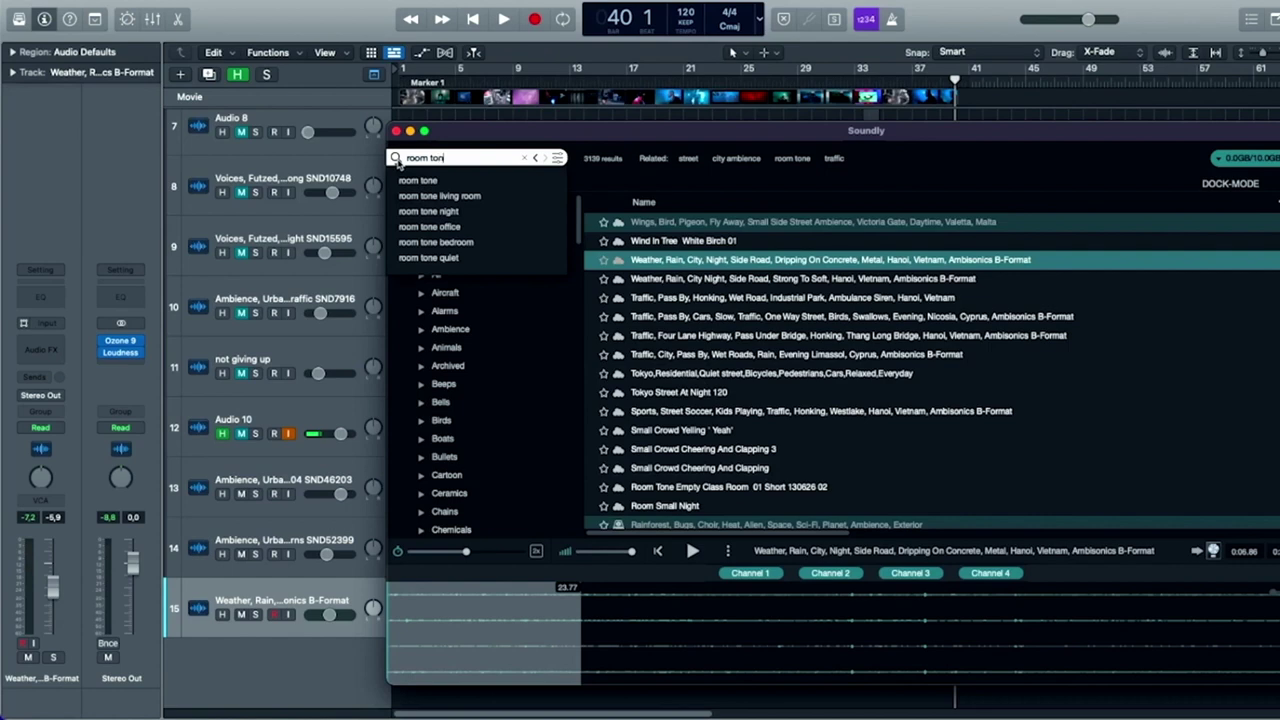
Step: Search Soundly for "room tone" and import "Room Tone Bathroom Fan 3_5.1 LCRLsRsLFE" onto a new track
key(Return)
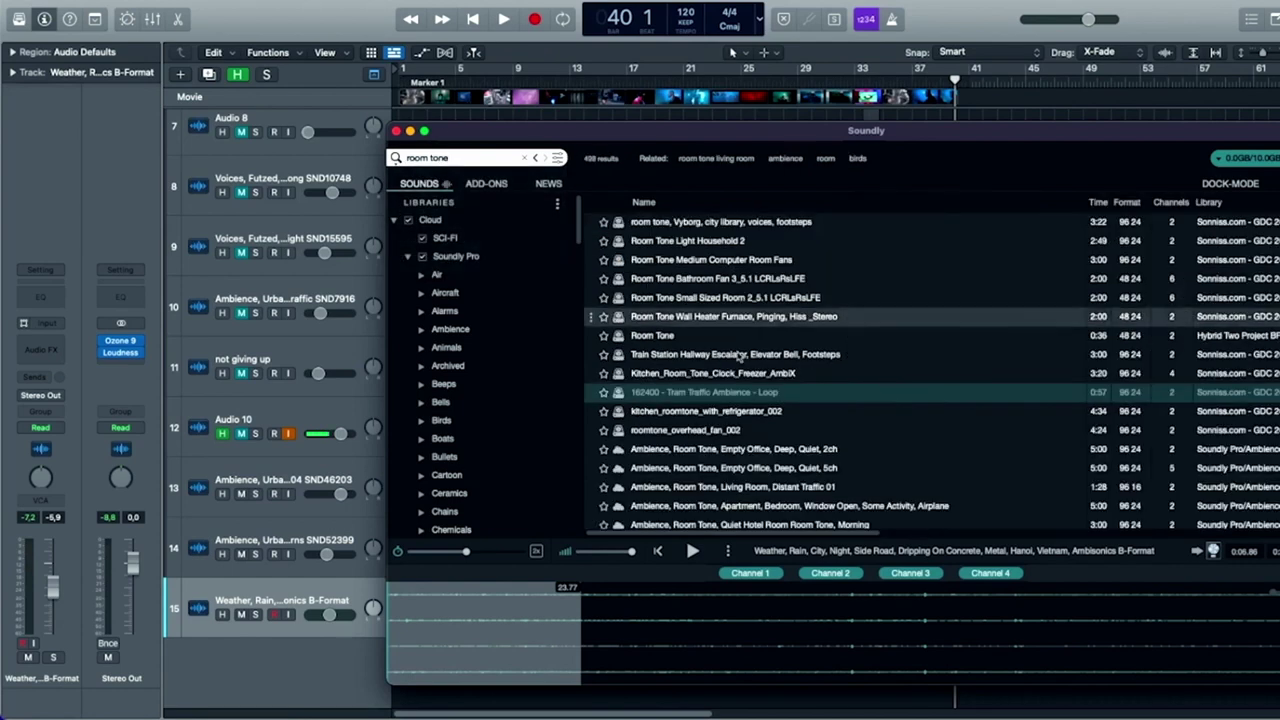
click(650, 281)
drag(489, 628, 445, 660)
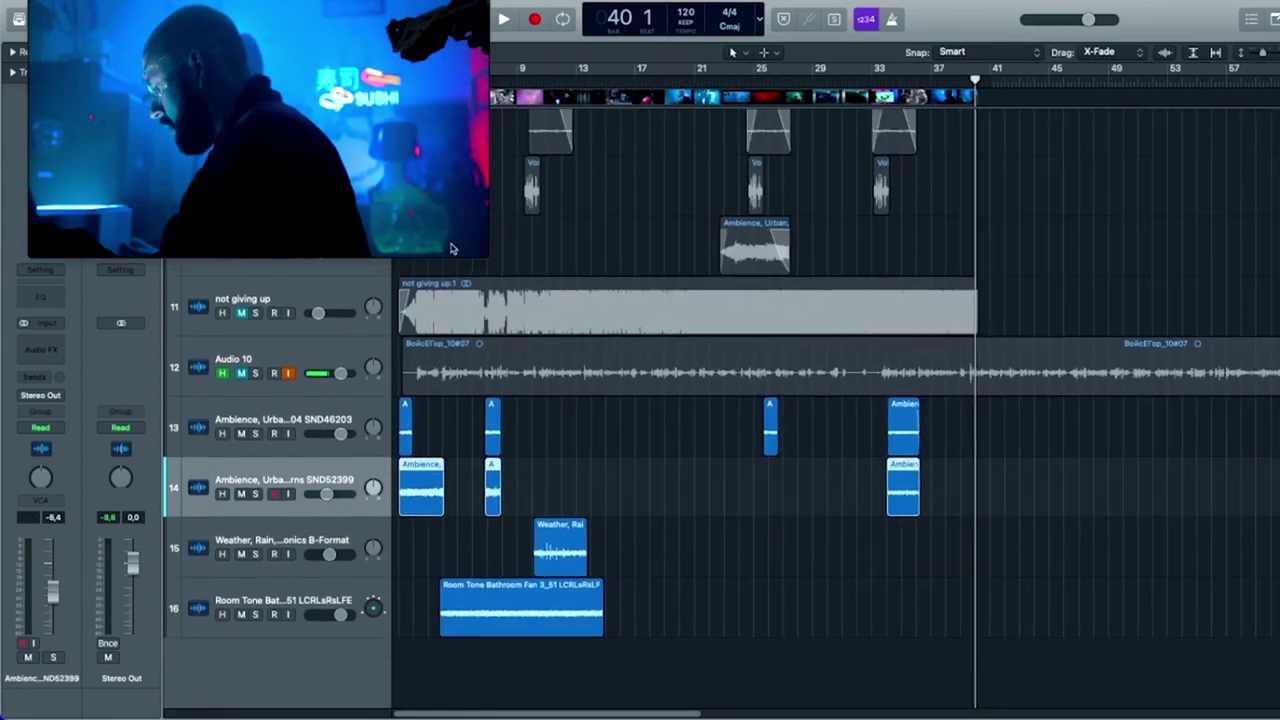
Step: Play the transition just before bar 2 and add a short fade-out to the end of the first skyline ambience region
key(super+Right)
key(super+Right)
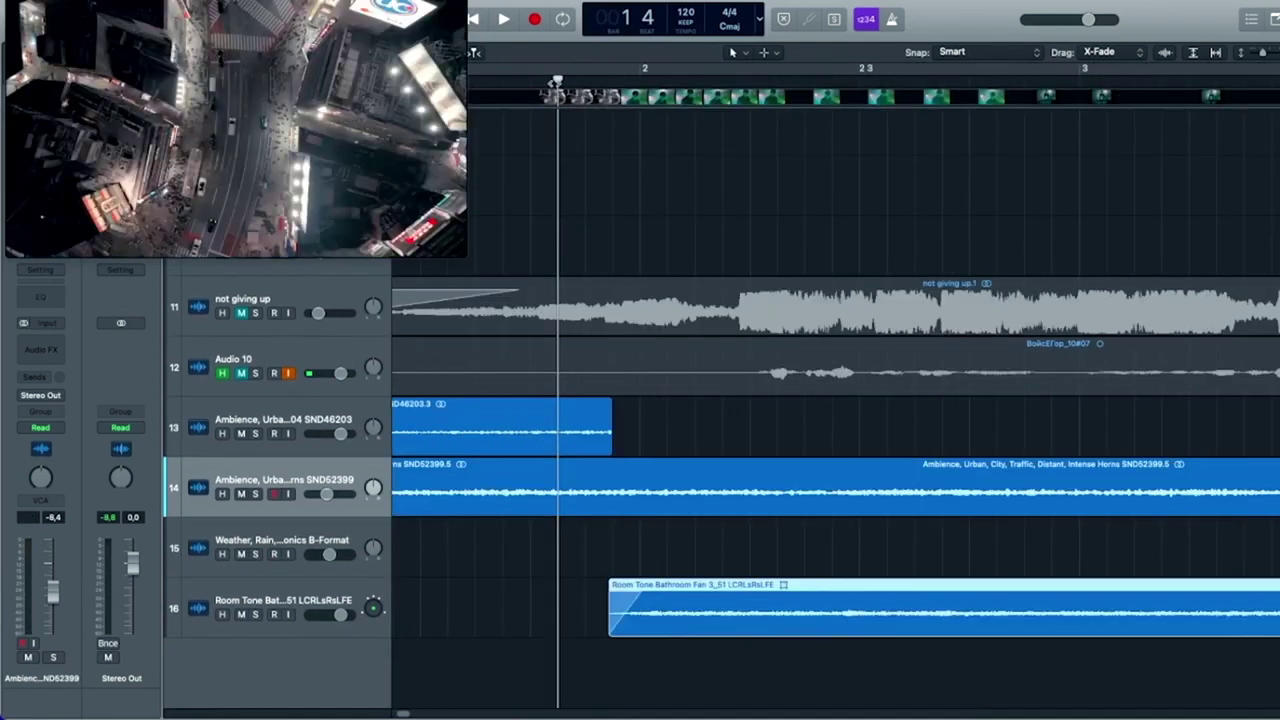
key(space)
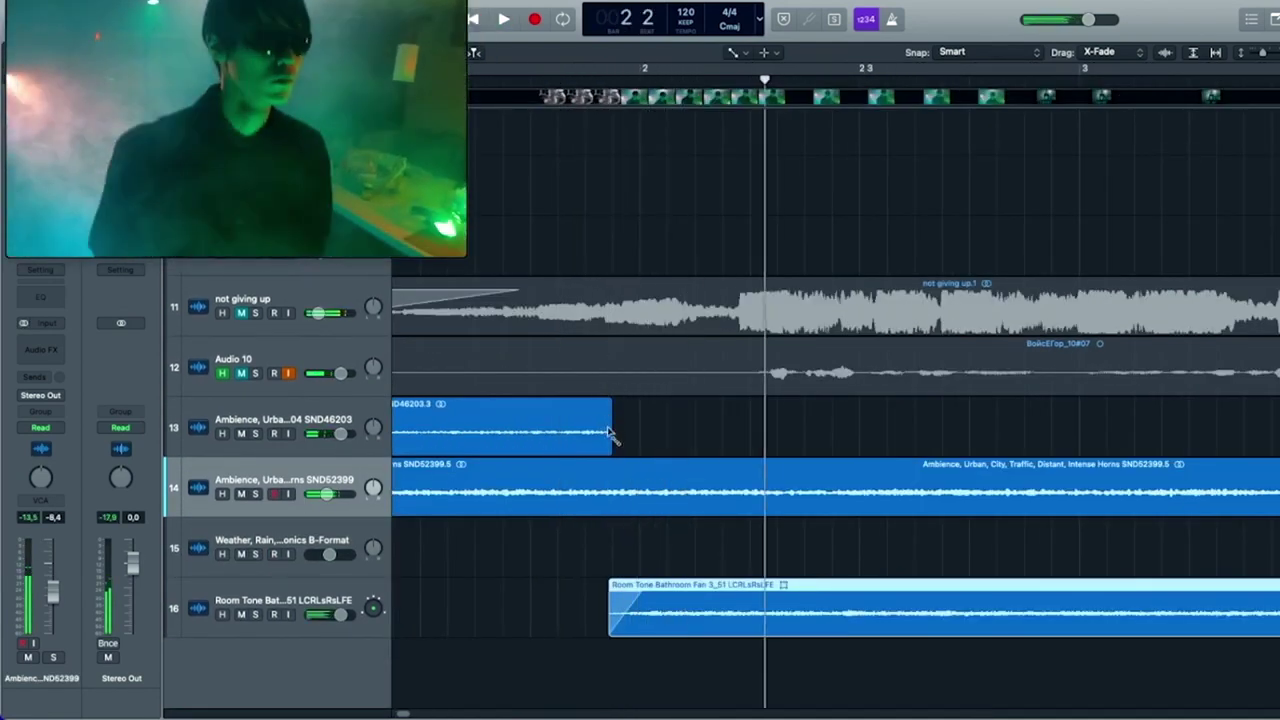
drag(607, 428, 645, 435)
Step: Add a Channel EQ to the "Traffic, Distant, Intense Horns" ambience track and enable its high-cut filter
click(330, 483)
drag(235, 70, 348, 281)
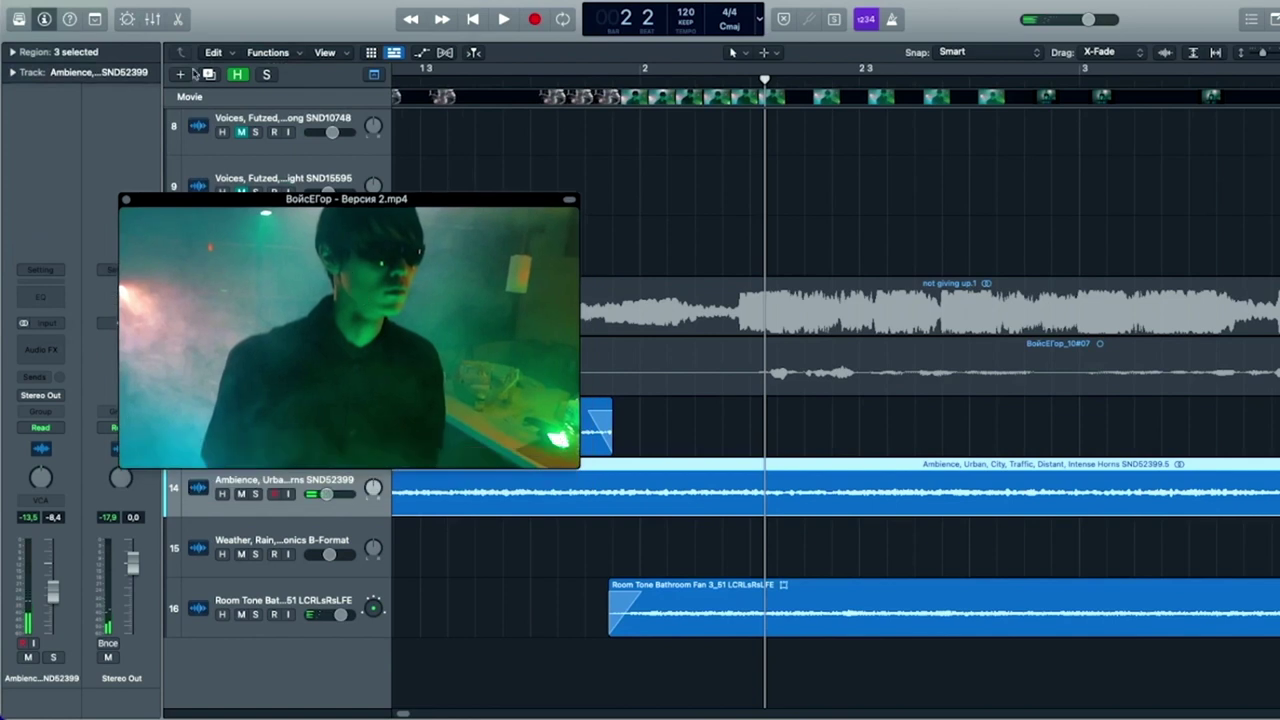
drag(368, 360, 452, 267)
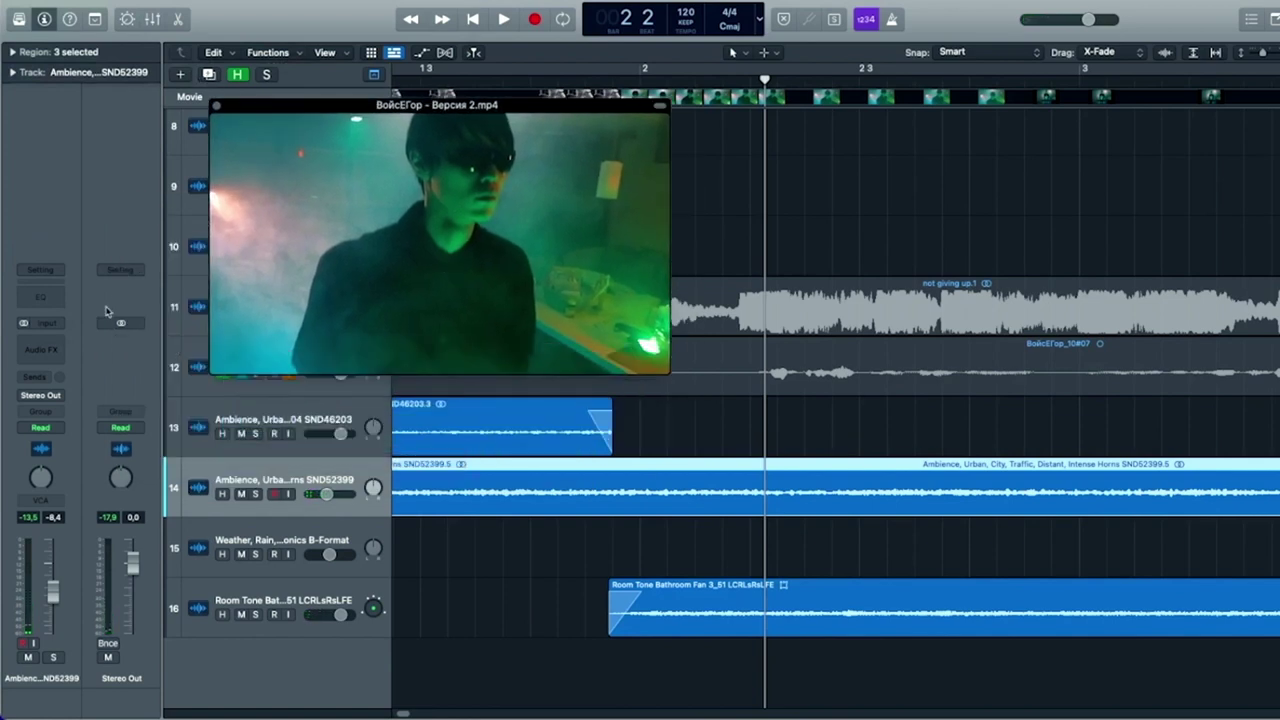
click(38, 296)
click(928, 225)
drag(944, 310, 940, 313)
Step: Set the Intense Horns track's automation mode to Touch and sweep the EQ's high cut downward to record its automation
click(40, 428)
click(41, 443)
click(428, 163)
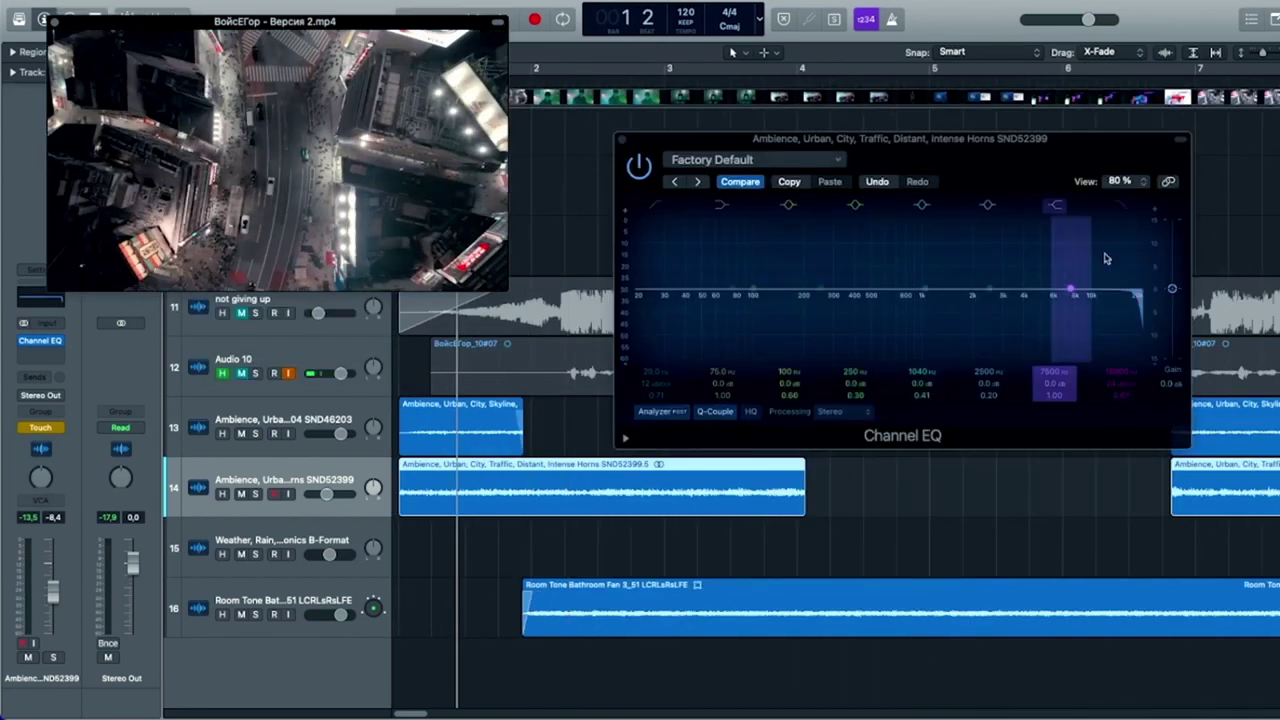
drag(1140, 307, 947, 344)
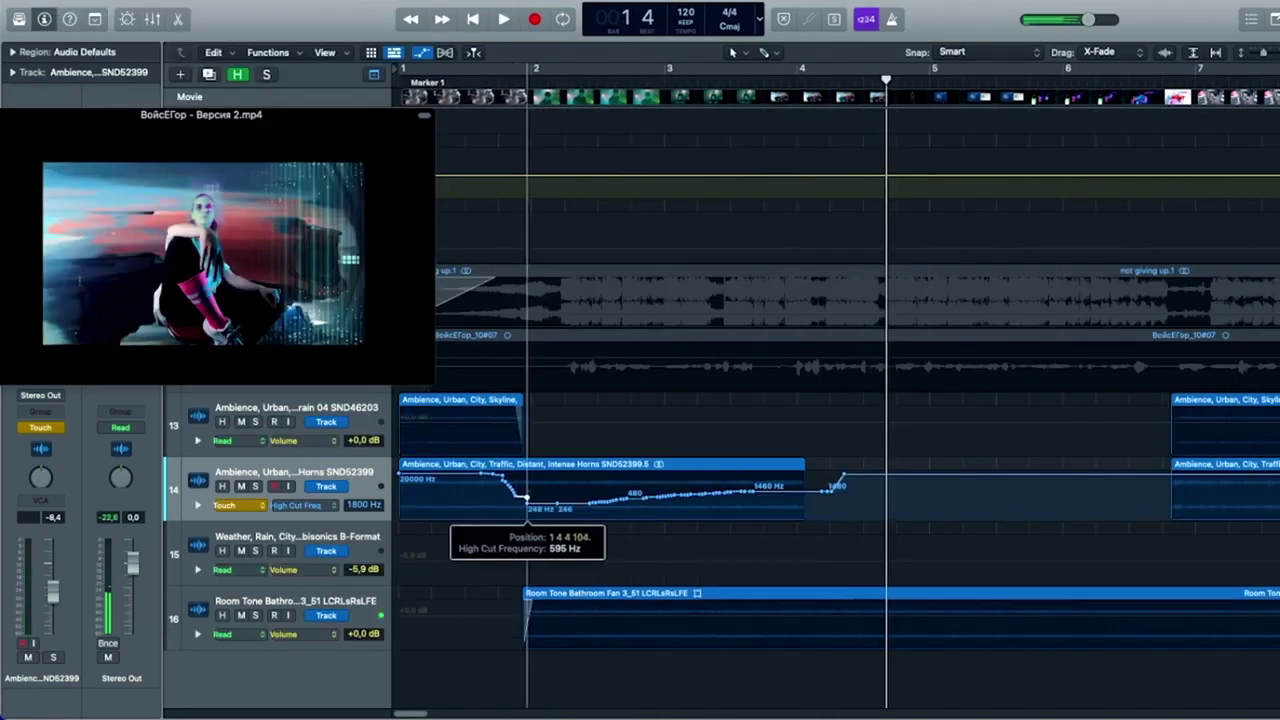
Step: Reshape the Intense Horns track's High Cut Freq automation to drop from 20000 Hz to about 476 Hz just before bar 2, and play the transition
drag(523, 495, 805, 497)
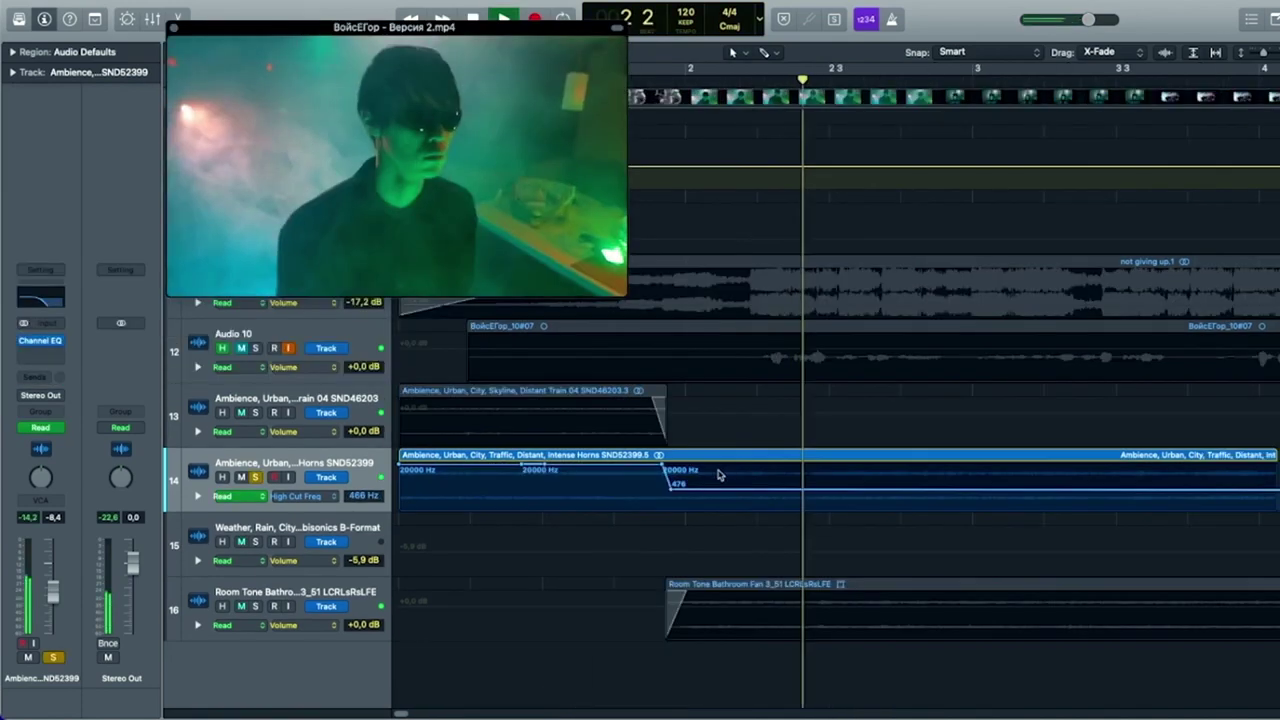
drag(671, 485, 671, 483)
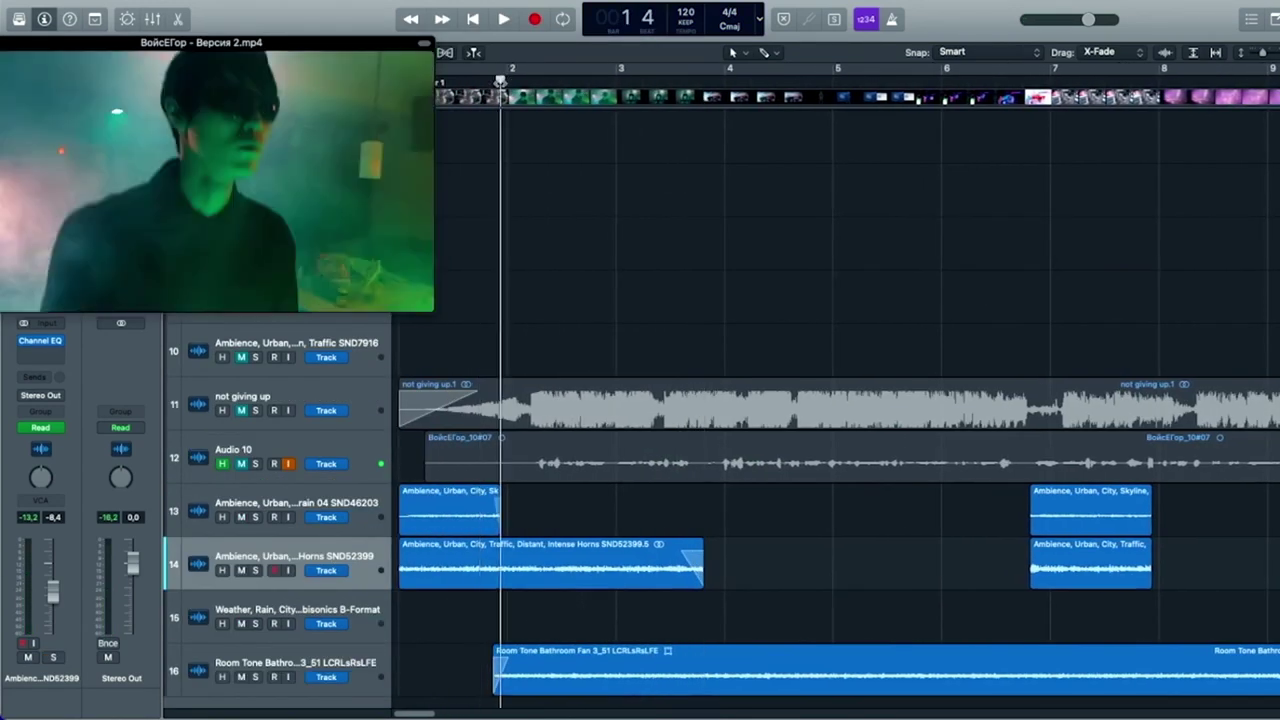
key(space)
scroll(362, 585, down, 3)
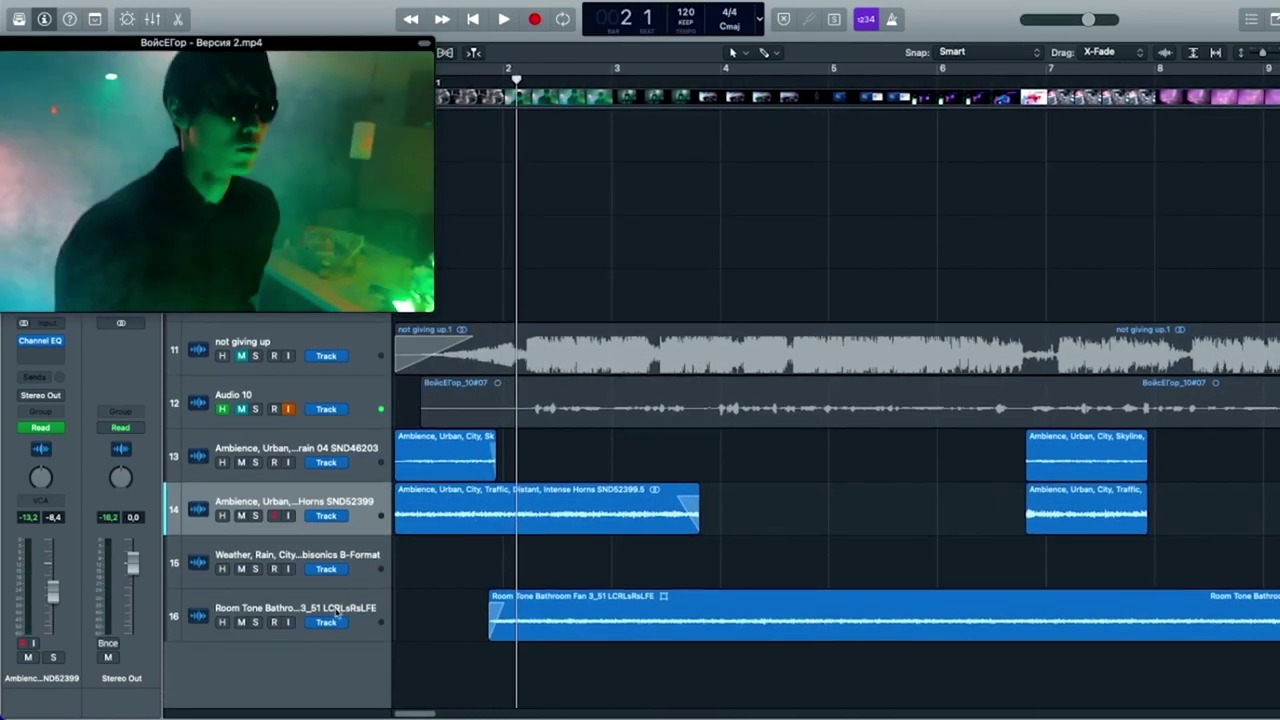
Step: Add a new audio track below the Room Tone Bathroom Fan track and move the movie window clear of the track controls
click(338, 609)
drag(306, 43, 294, 154)
click(208, 75)
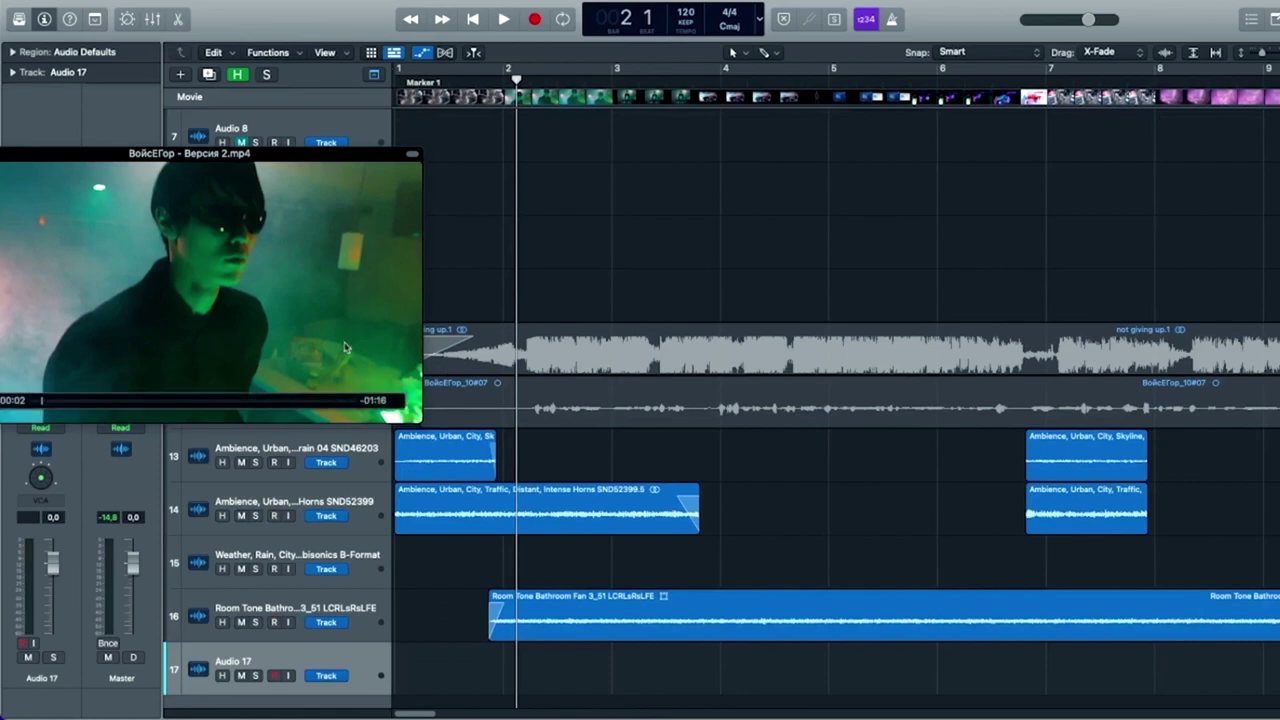
key(space)
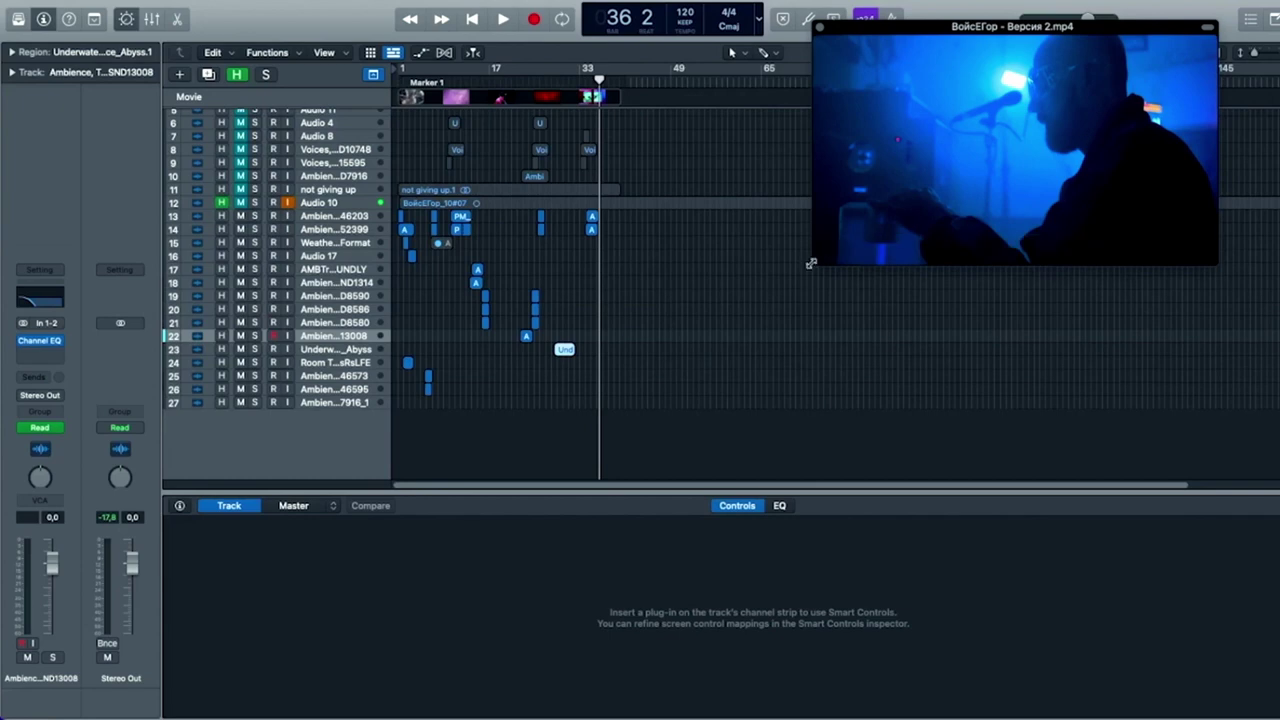
Step: Enlarge the floating movie window and reduce the track heights so all 27 tracks fit in view
drag(811, 263, 746, 262)
drag(1253, 54, 1256, 54)
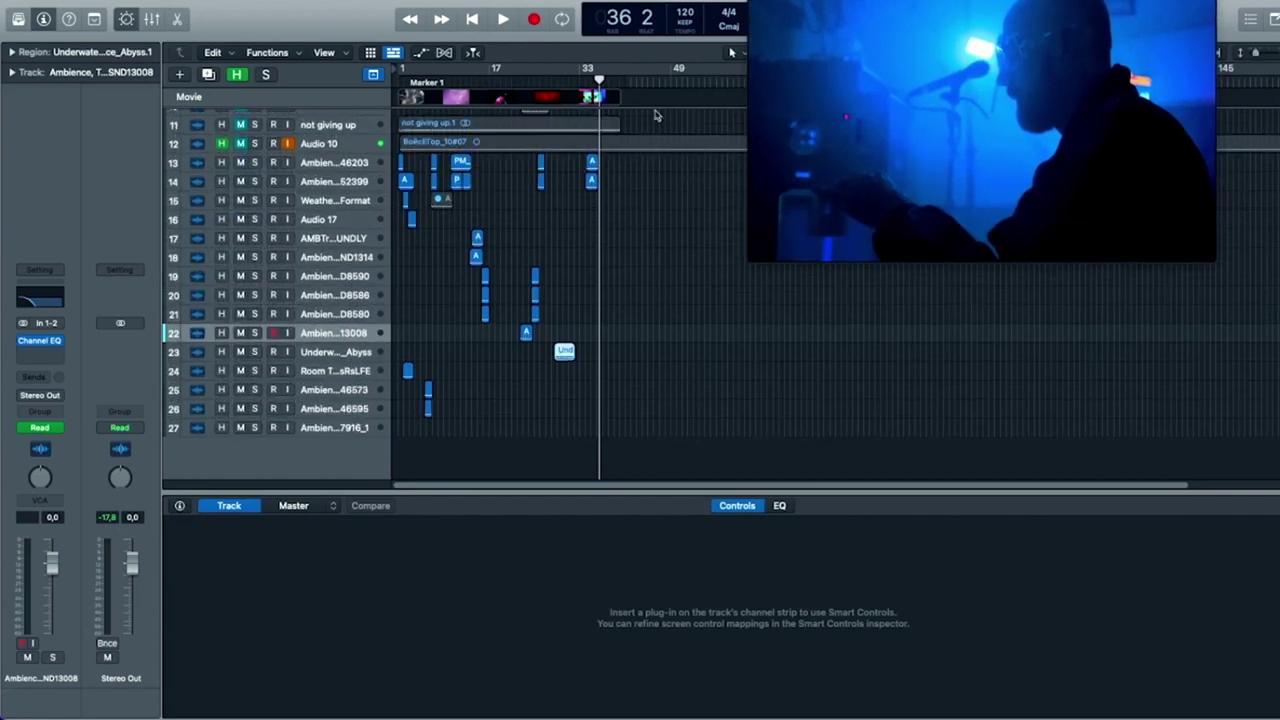
scroll(720, 230, up, 5)
drag(1194, 117, 1194, 163)
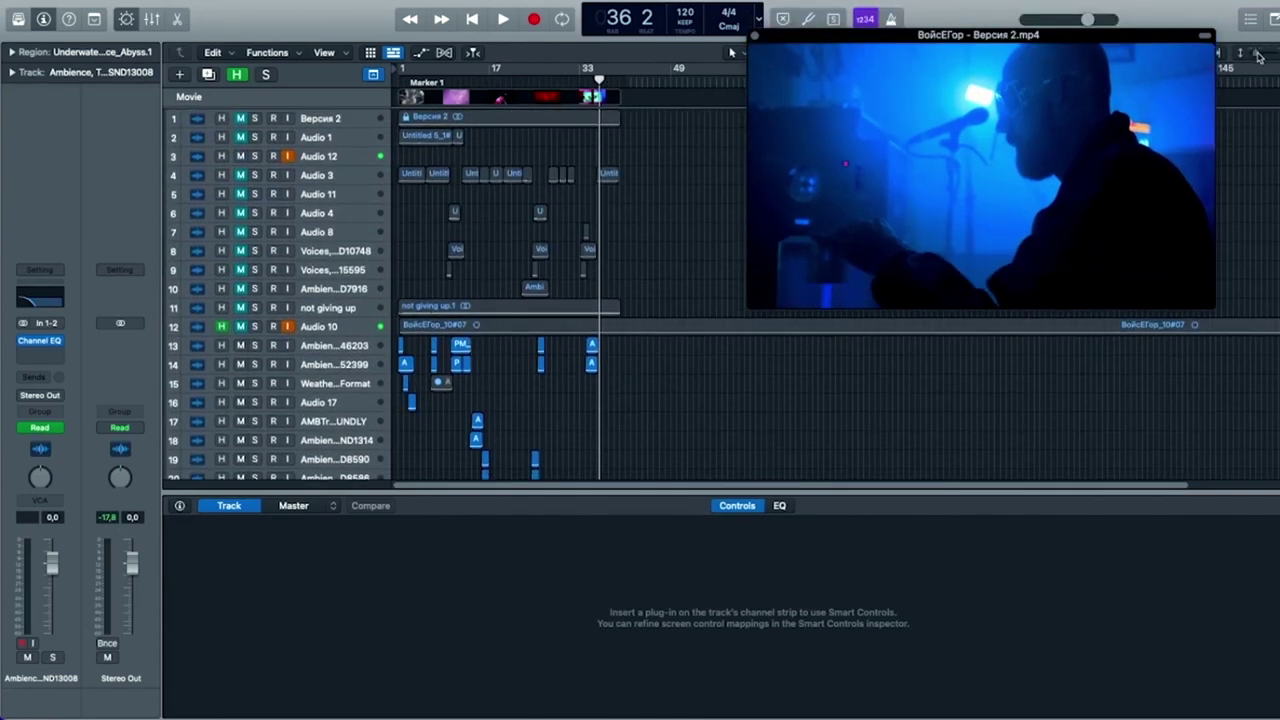
scroll(1258, 56, down, 1)
drag(1258, 56, 1163, 76)
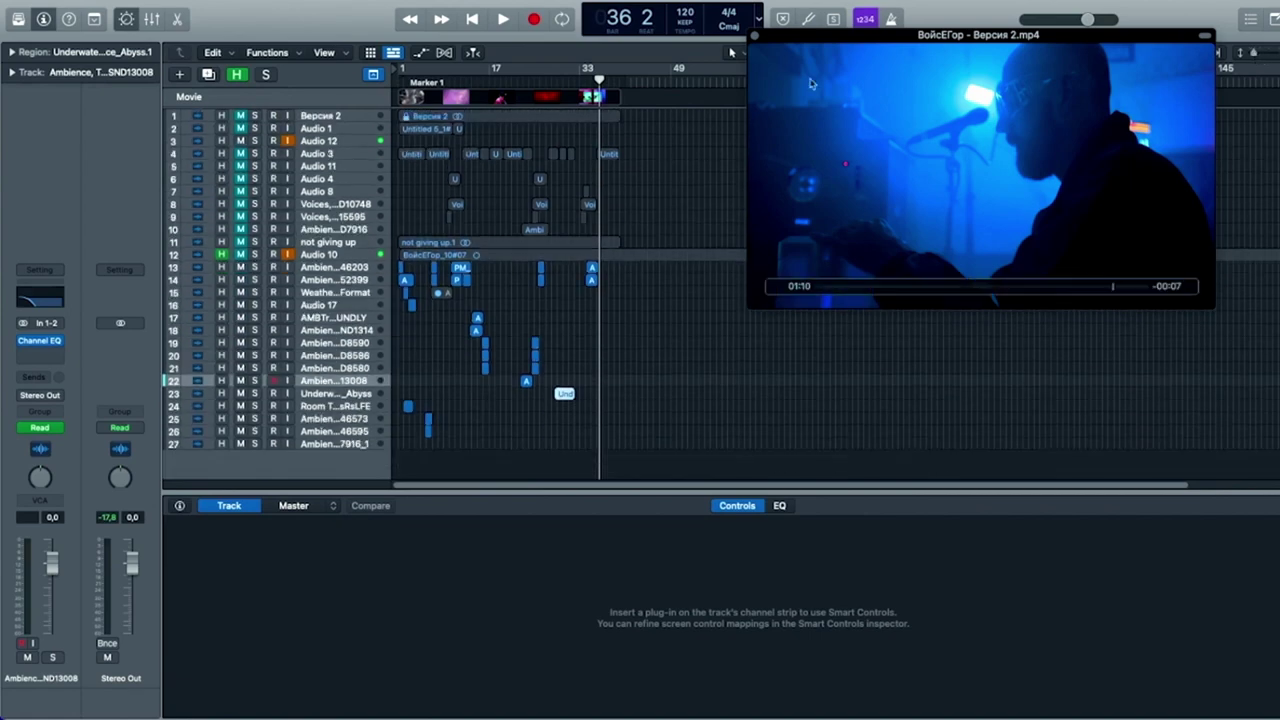
Step: Play the assembled ambience arrangement from bar 1, following the tracks against the video until about bar 23
drag(602, 88, 205, 95)
key(space)
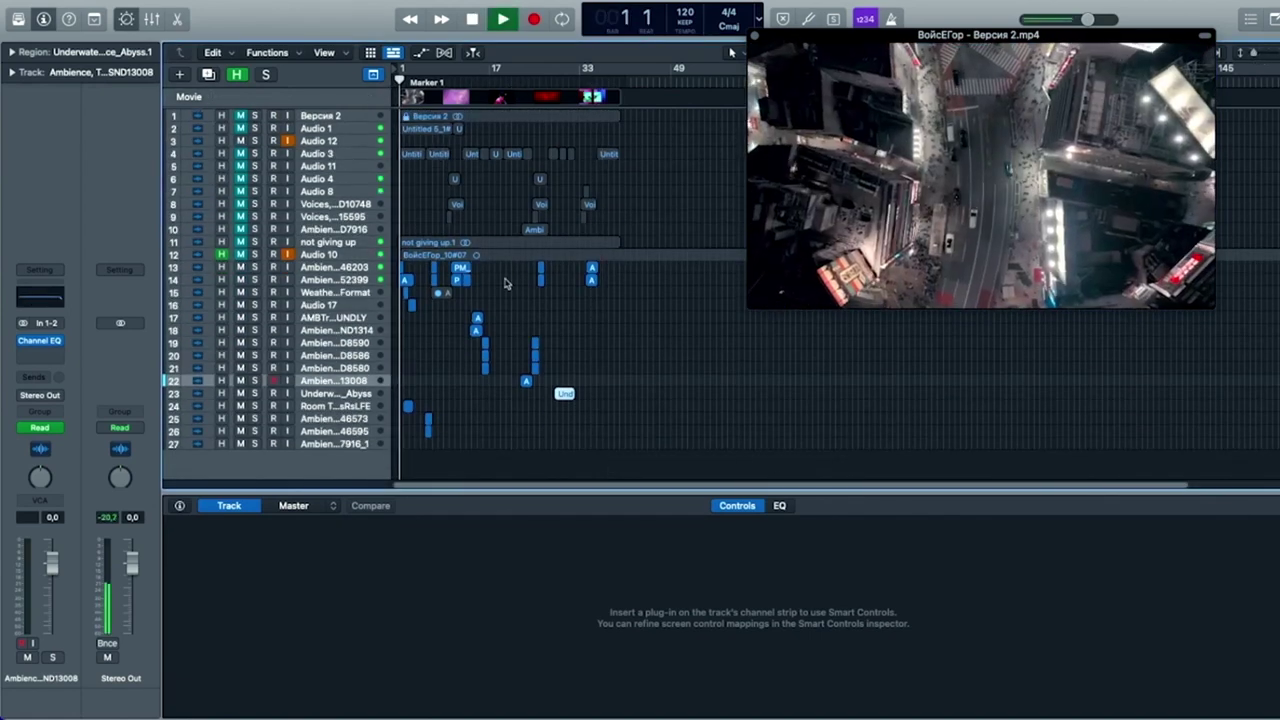
scroll(517, 272, up, 3)
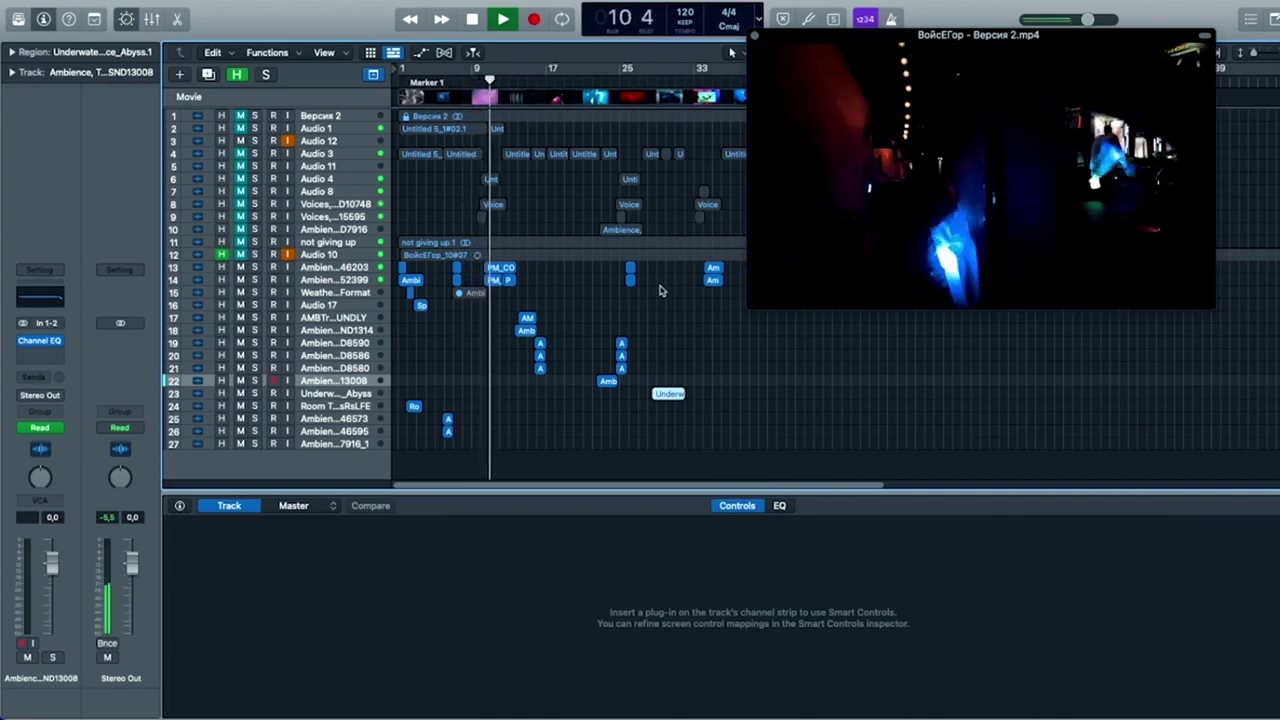
scroll(480, 308, up, 3)
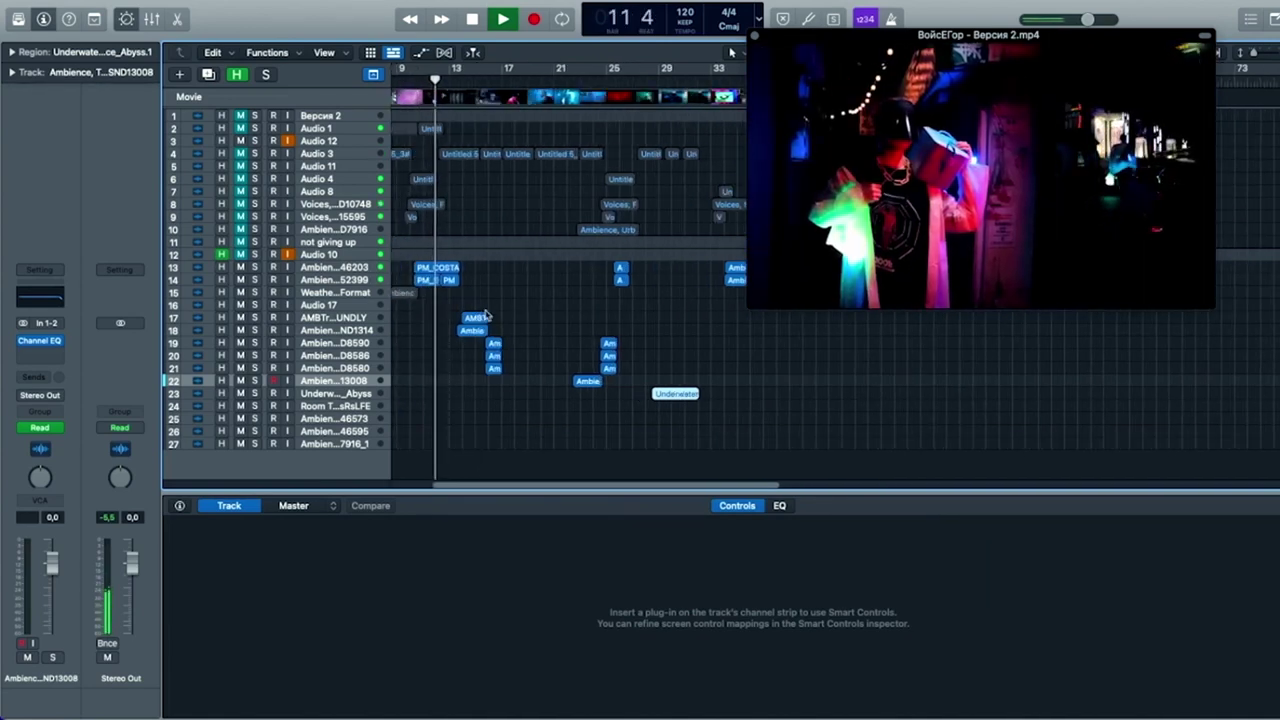
scroll(481, 293, left, 2)
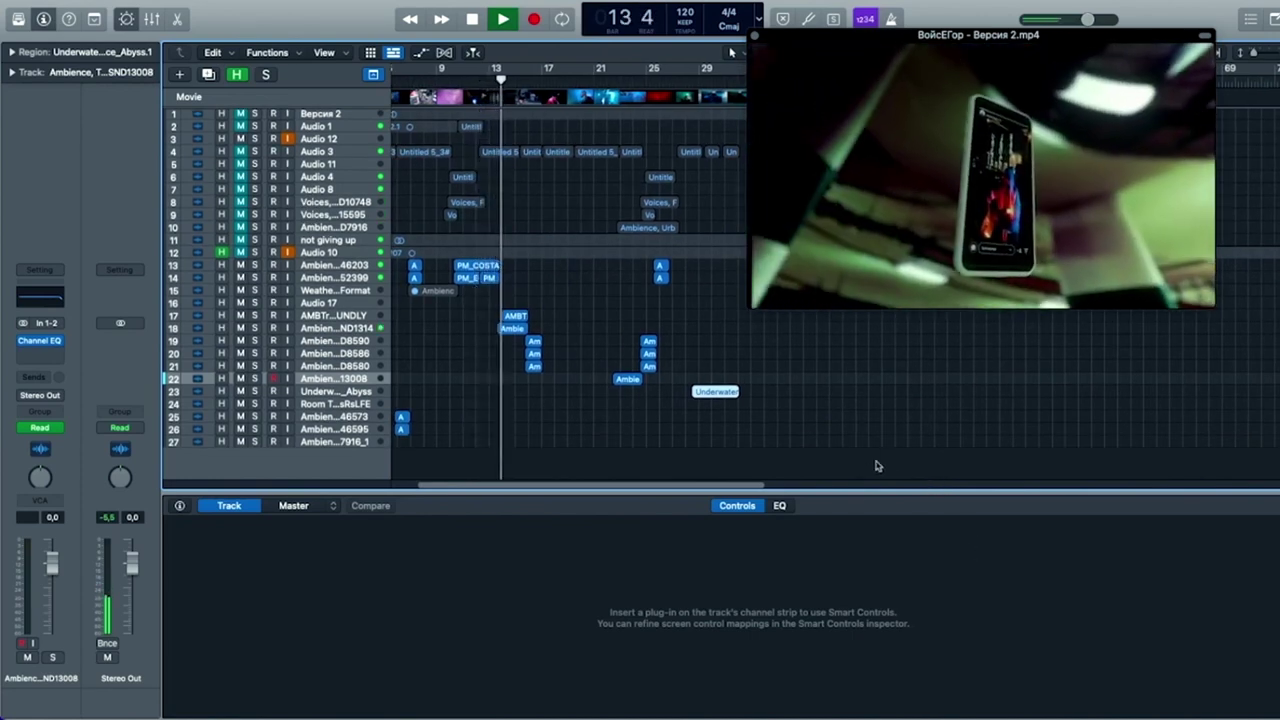
scroll(704, 446, up, 3)
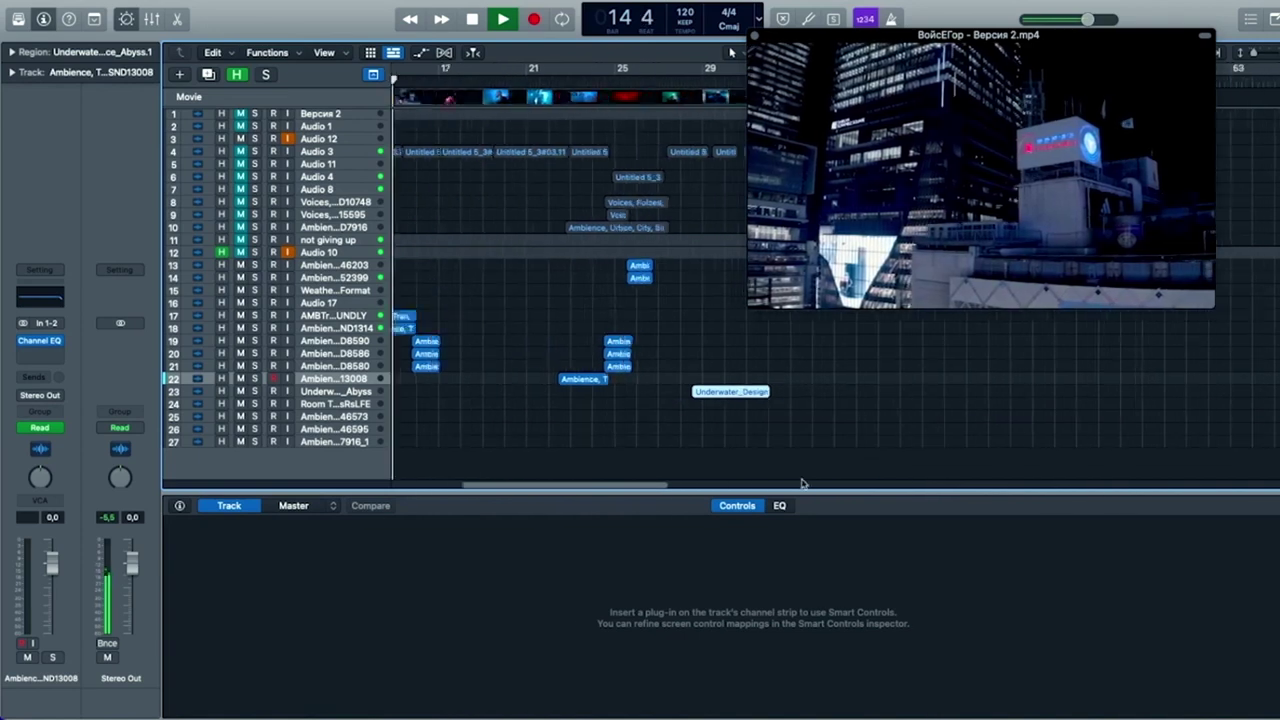
scroll(704, 446, down, 3)
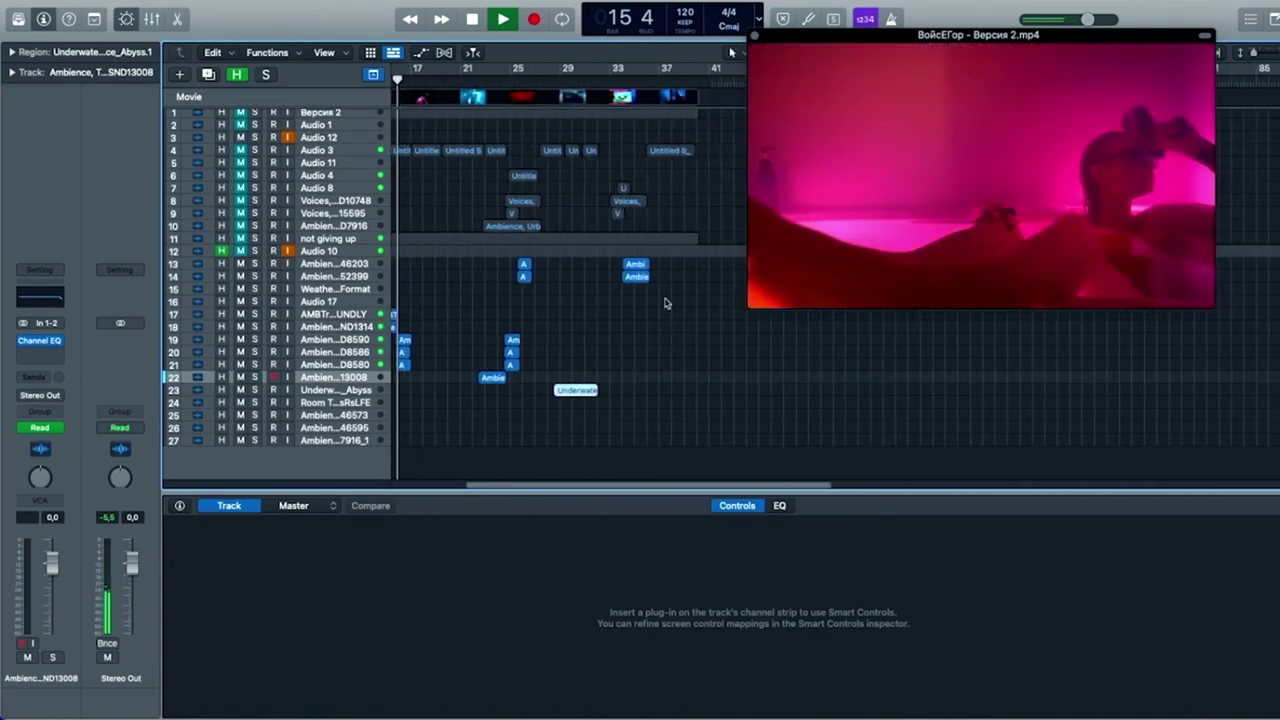
scroll(551, 91, left, 2)
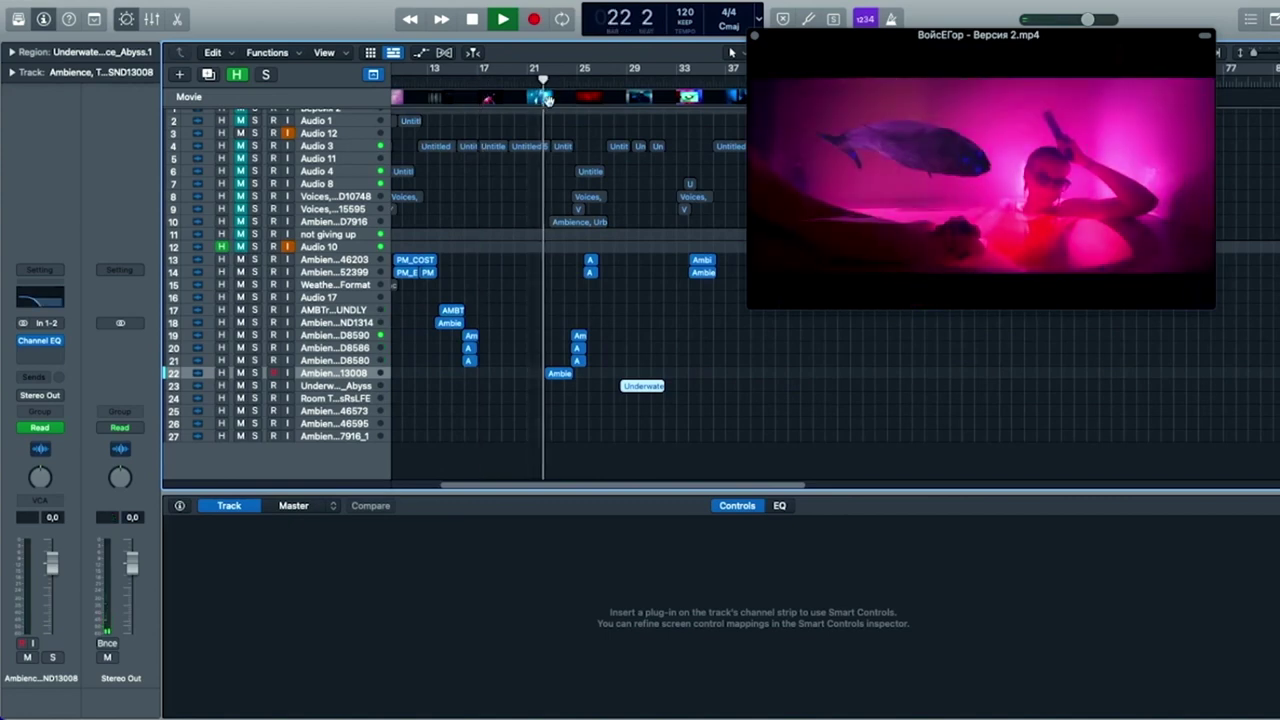
scroll(574, 106, right, 3)
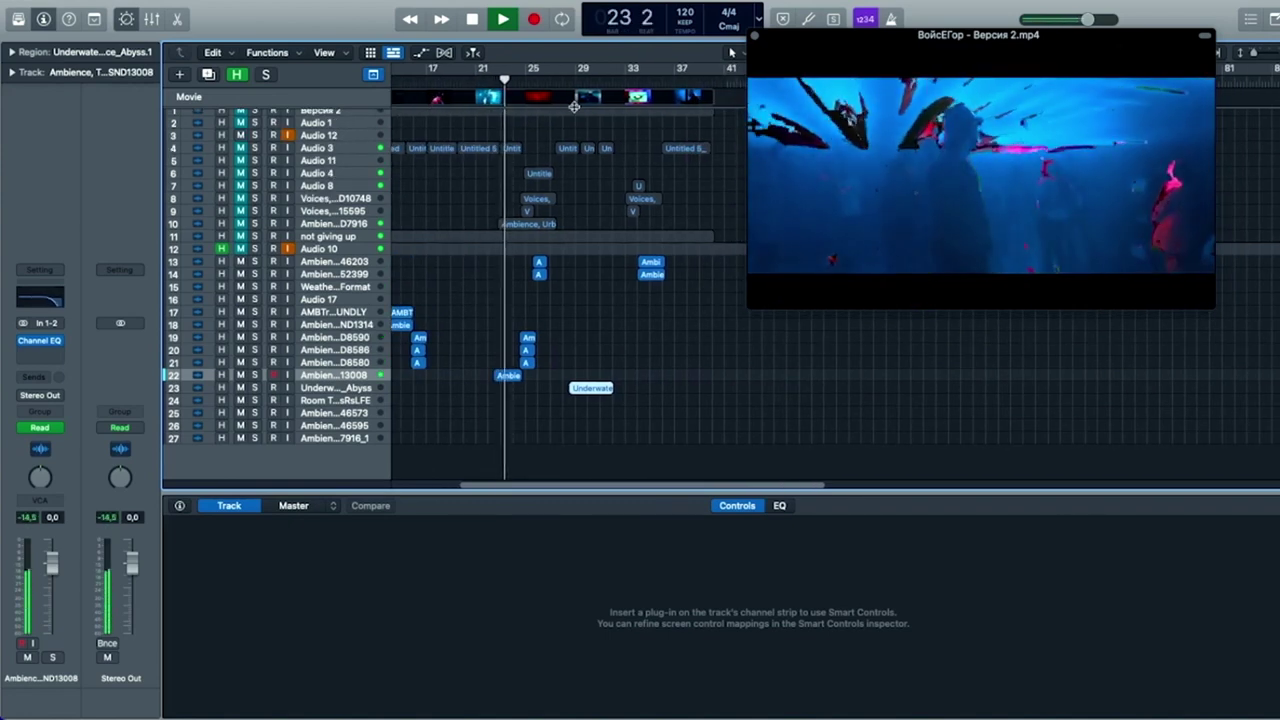
key(space)
Step: Reposition the movie window and playhead, and play another passage of the ambience arrangement
drag(1066, 131, 1049, 236)
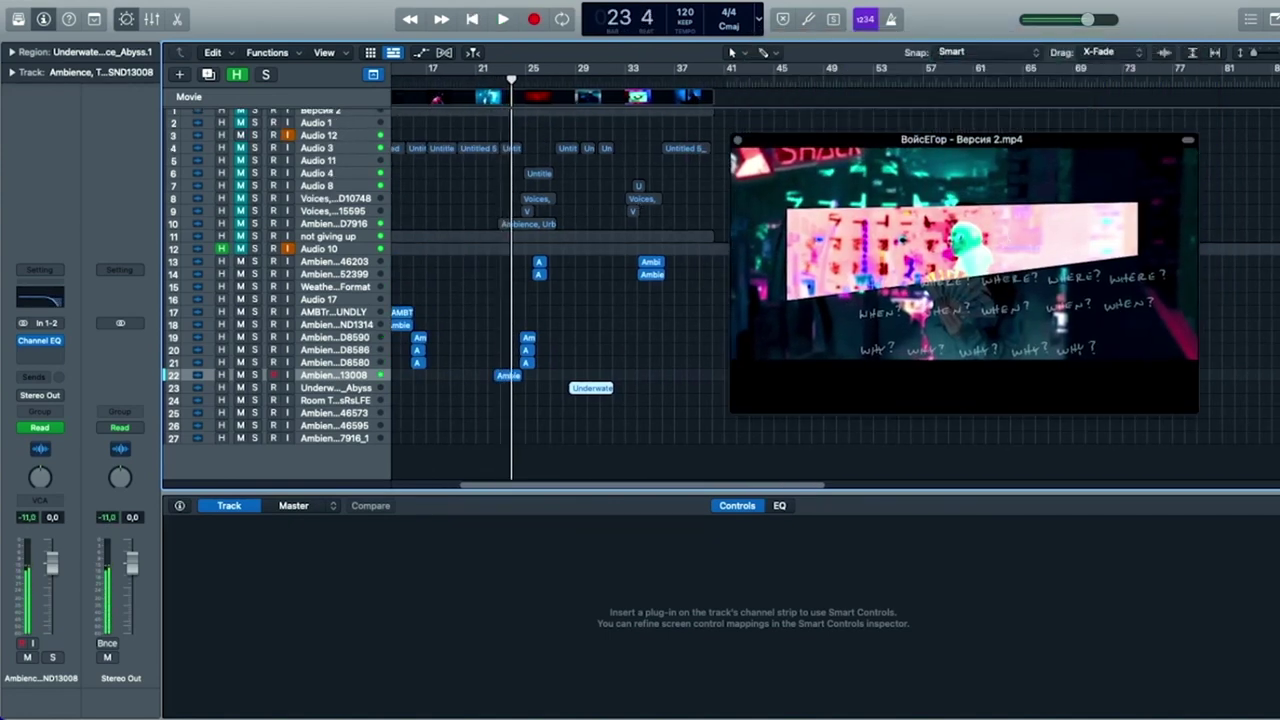
drag(1253, 55, 1262, 55)
scroll(600, 200, down, 3)
key(super+Right)
key(super+Right)
key(super+Right)
scroll(491, 103, left, 3)
click(443, 83)
drag(443, 84, 479, 84)
key(space)
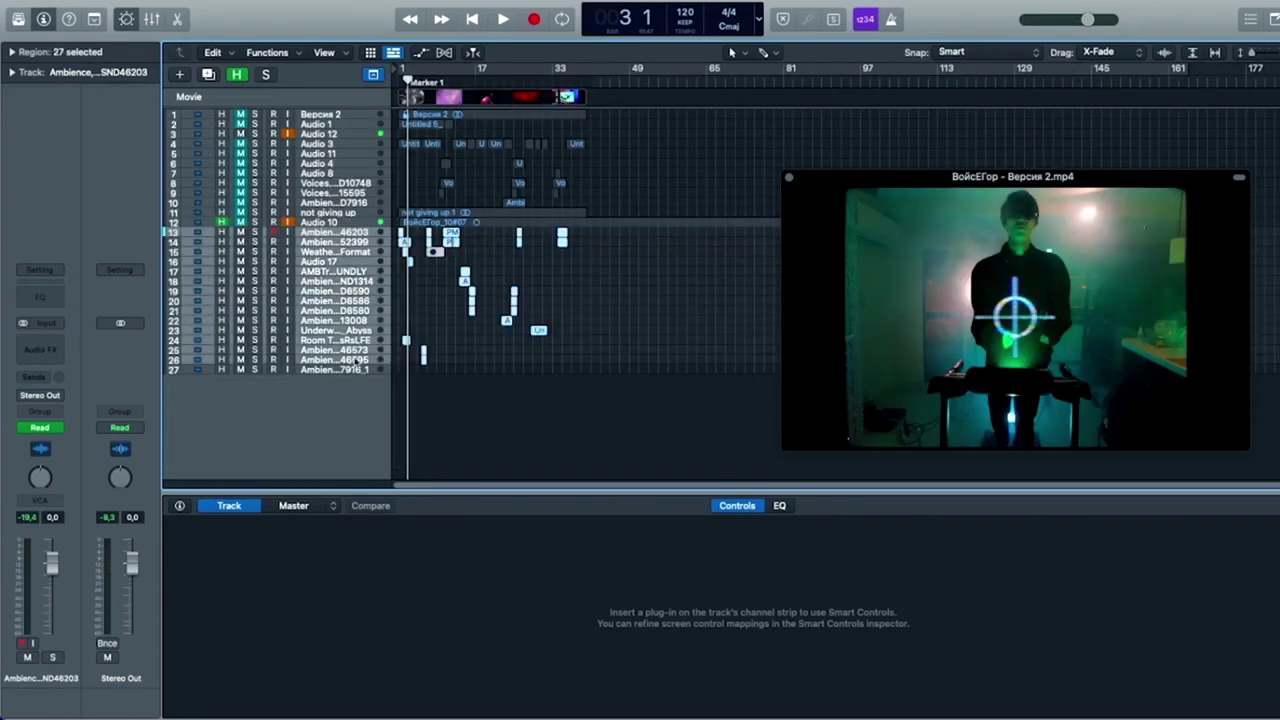
Step: Group the selected ambience tracks from 13 to 27 into a Summing Stack
key(shift+super+d)
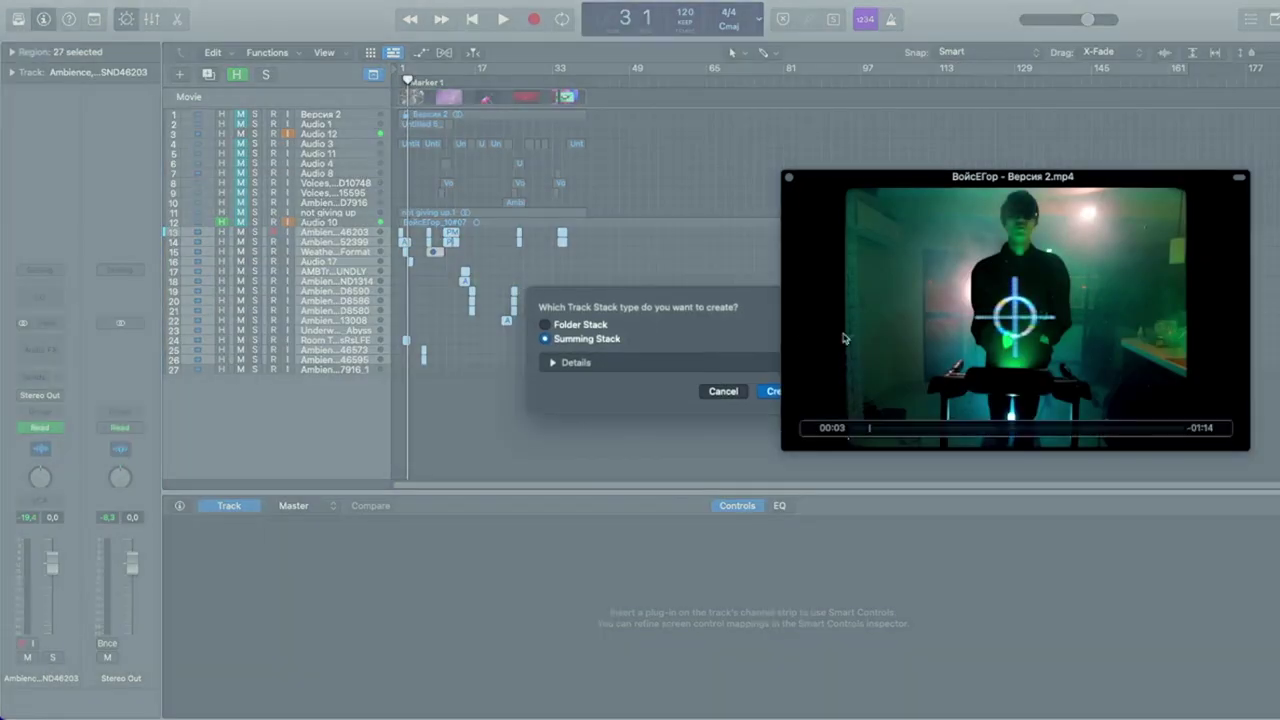
click(773, 391)
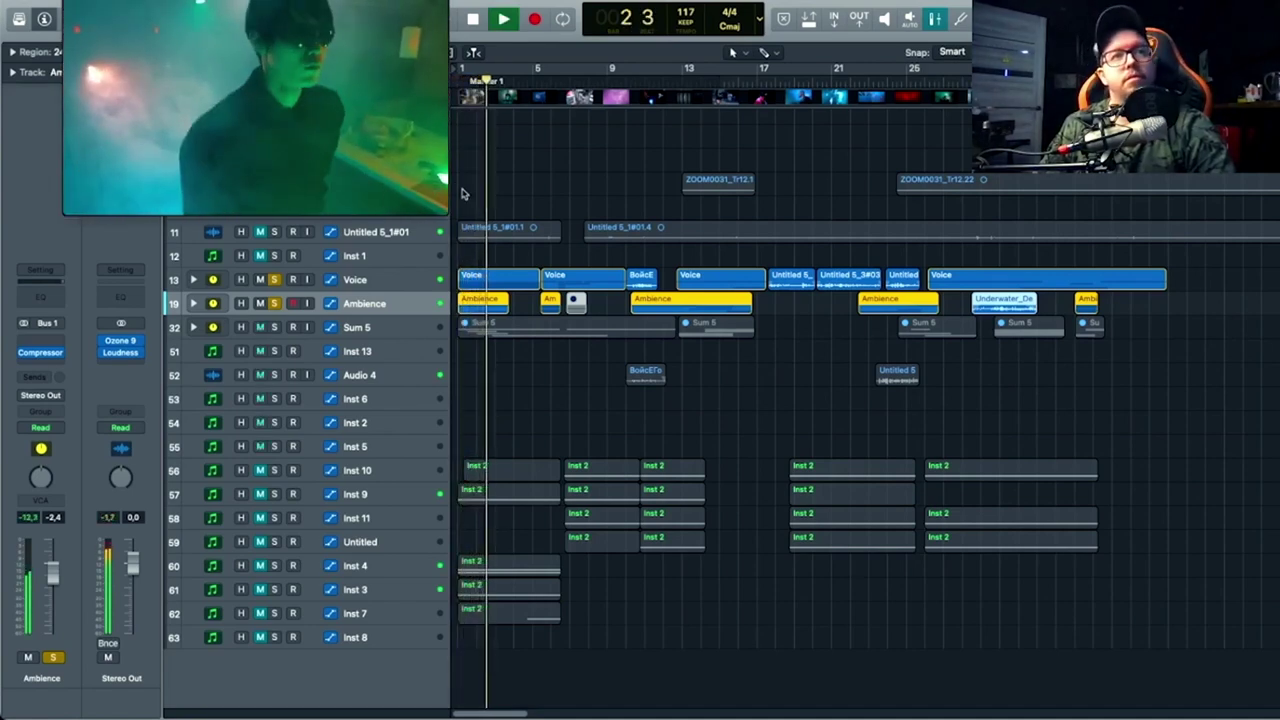
Step: Expand and solo the Sum 5 stack and look over its effect tracks, keeping the movie window beside them
scroll(600, 231, down, 5)
scroll(627, 285, down, 1)
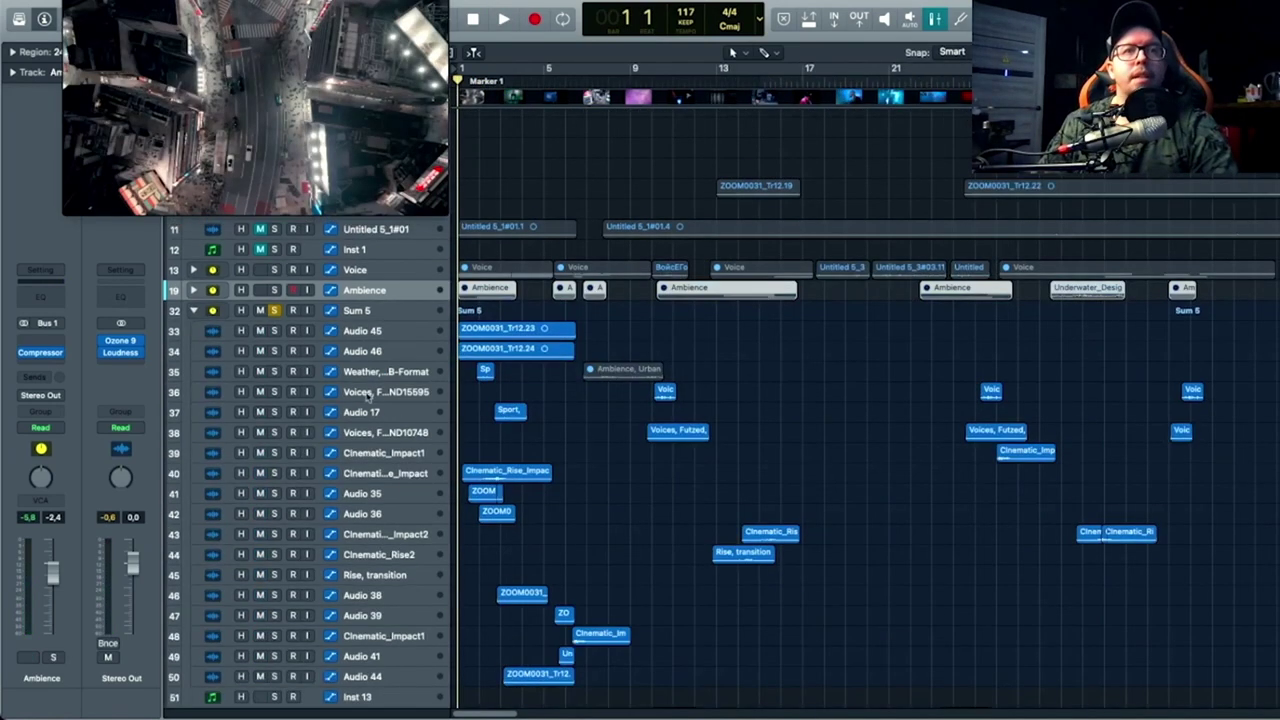
scroll(700, 400, down, 10)
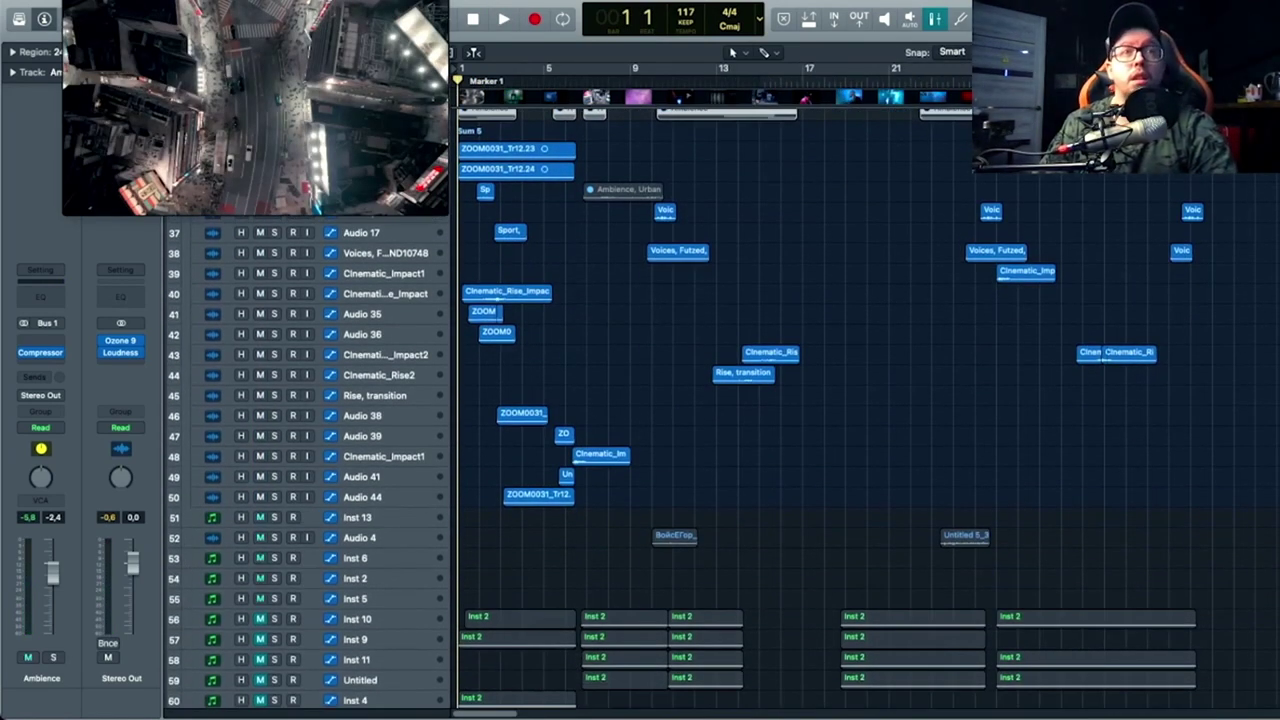
scroll(700, 400, up, 5)
key(super+Up)
key(super+Up)
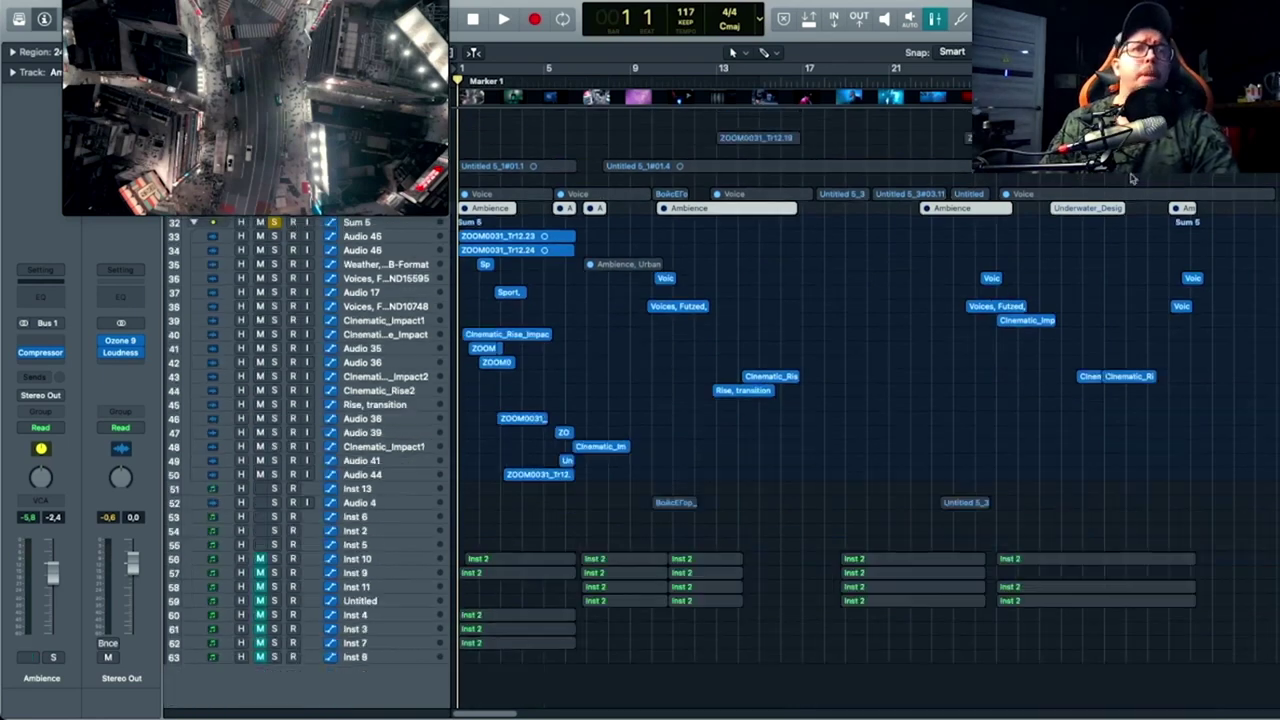
scroll(877, 143, down, 2)
drag(254, 2, 202, 10)
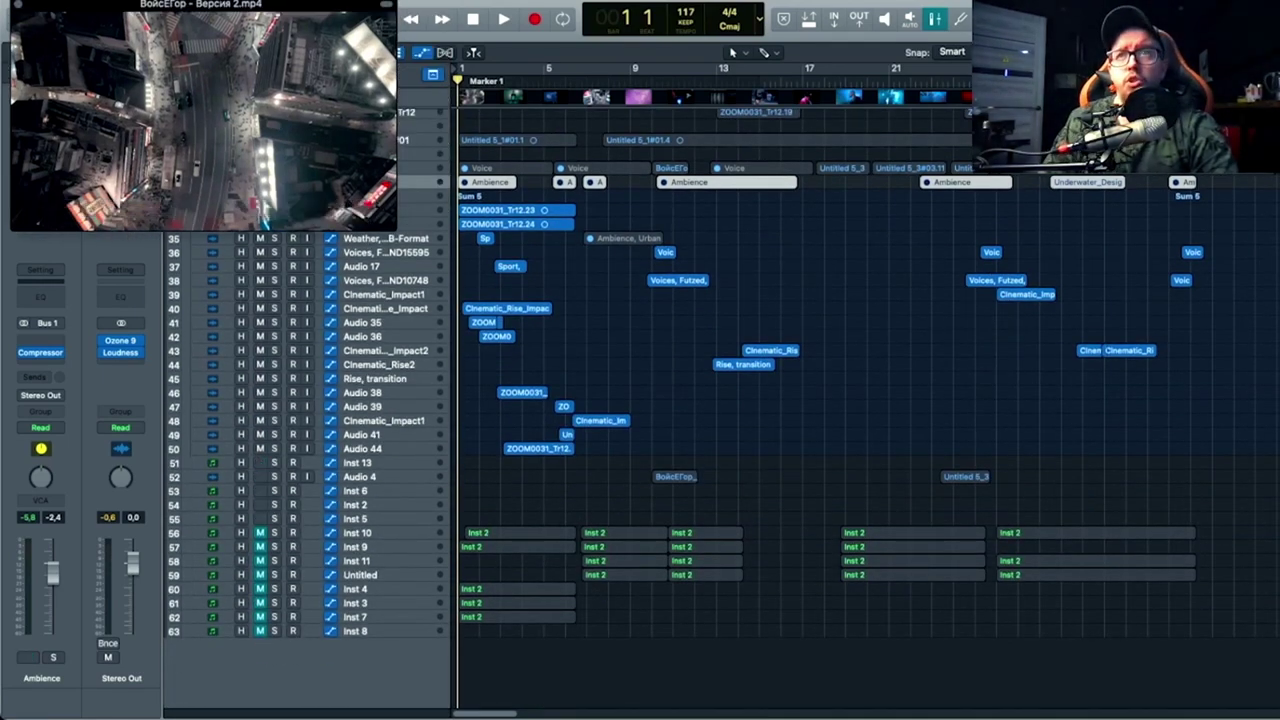
Step: Examine the placement and waveforms of the voice, cinematic and transition regions in the Sum 5 stack
key(super+Down)
key(super+Down)
key(super+Down)
key(super+Down)
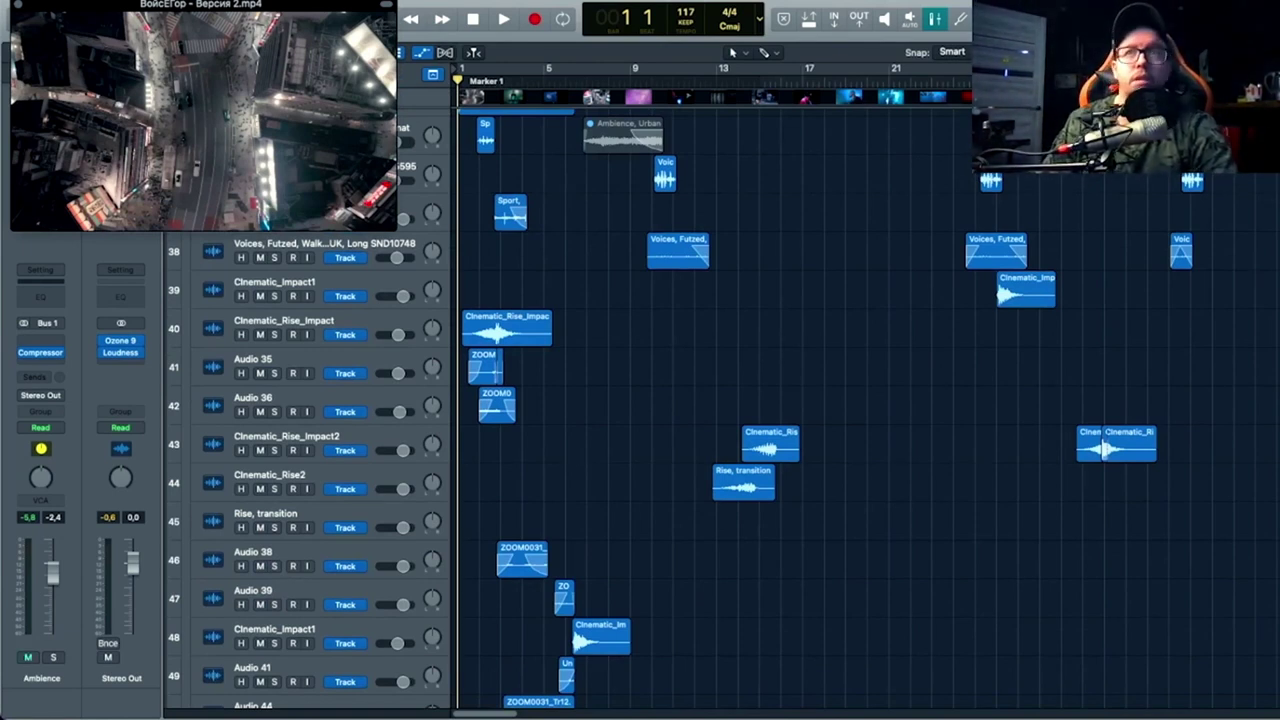
key(super+Up)
scroll(654, 218, up, 3)
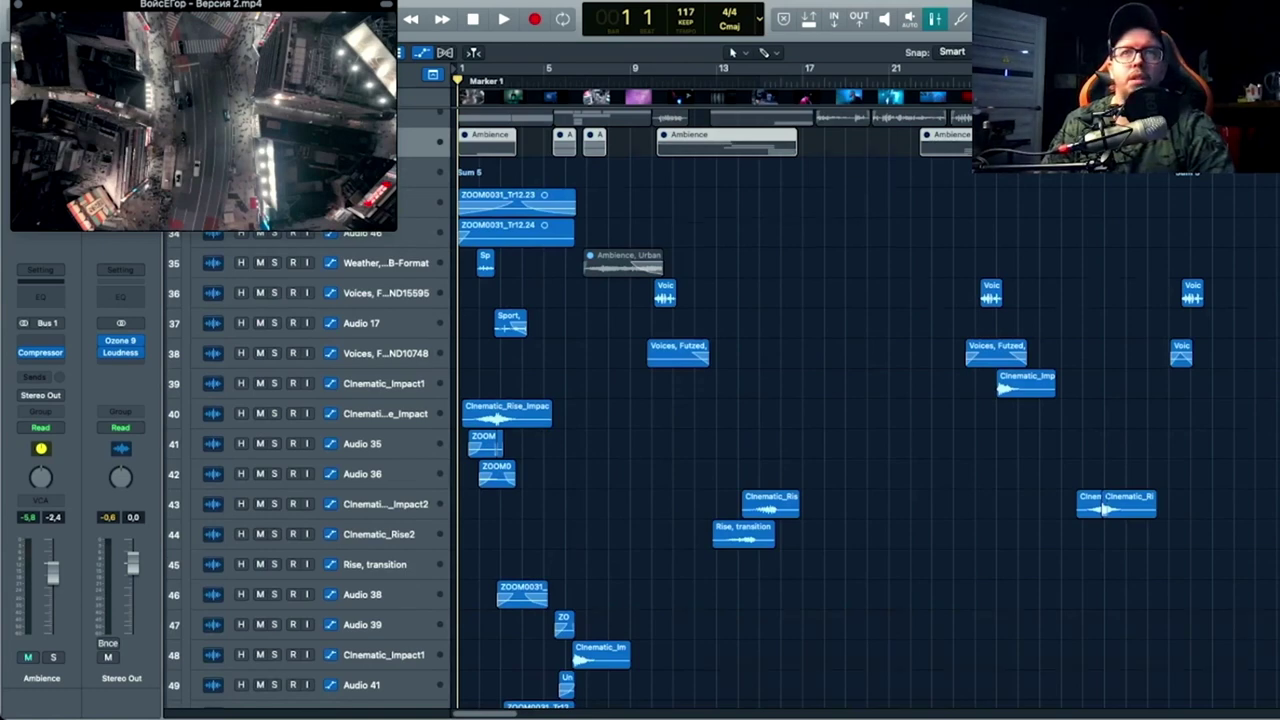
key(super+Up)
key(super+Left)
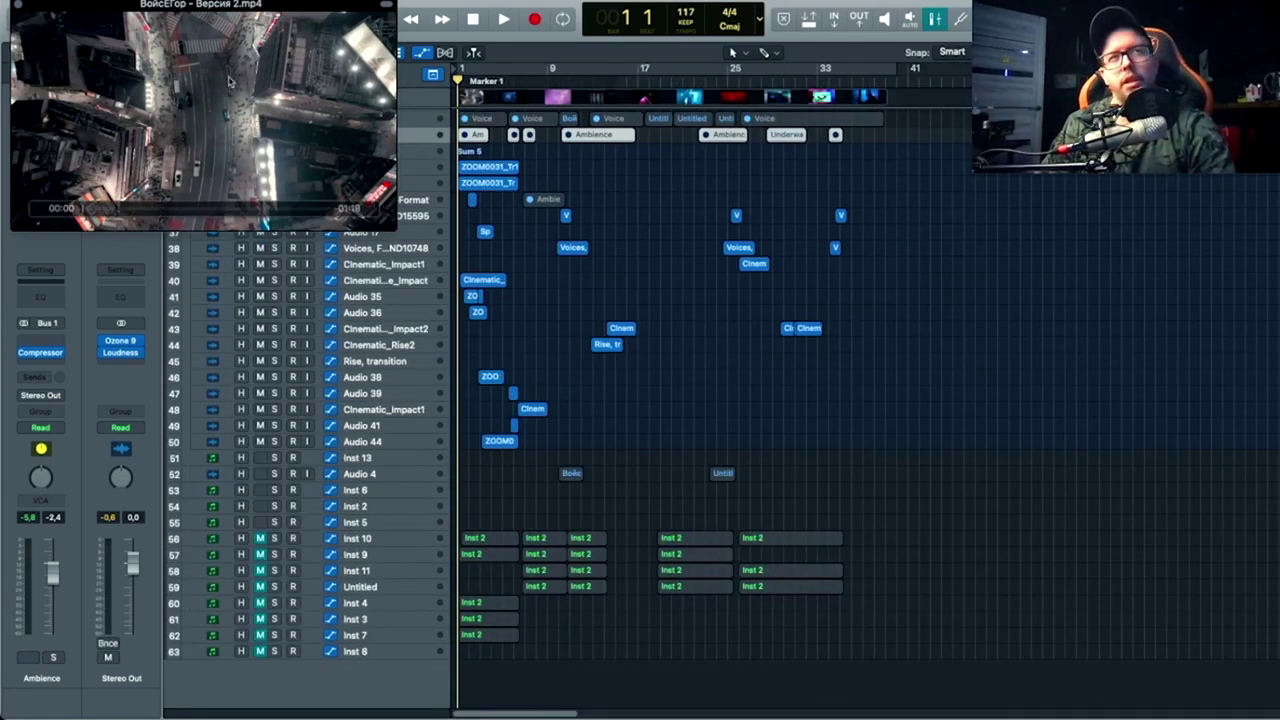
scroll(491, 204, up, 2)
scroll(491, 204, up, 3)
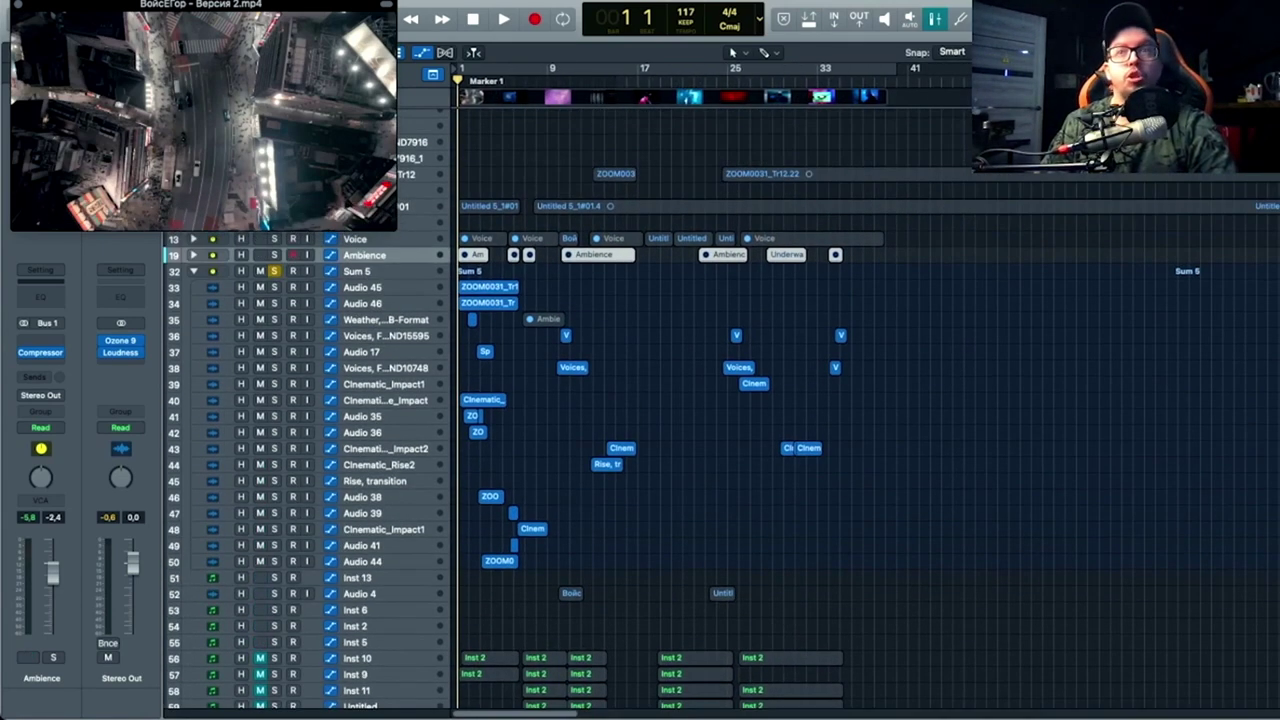
key(super+Down)
scroll(520, 330, down, 5)
key(super+Right)
key(super+Right)
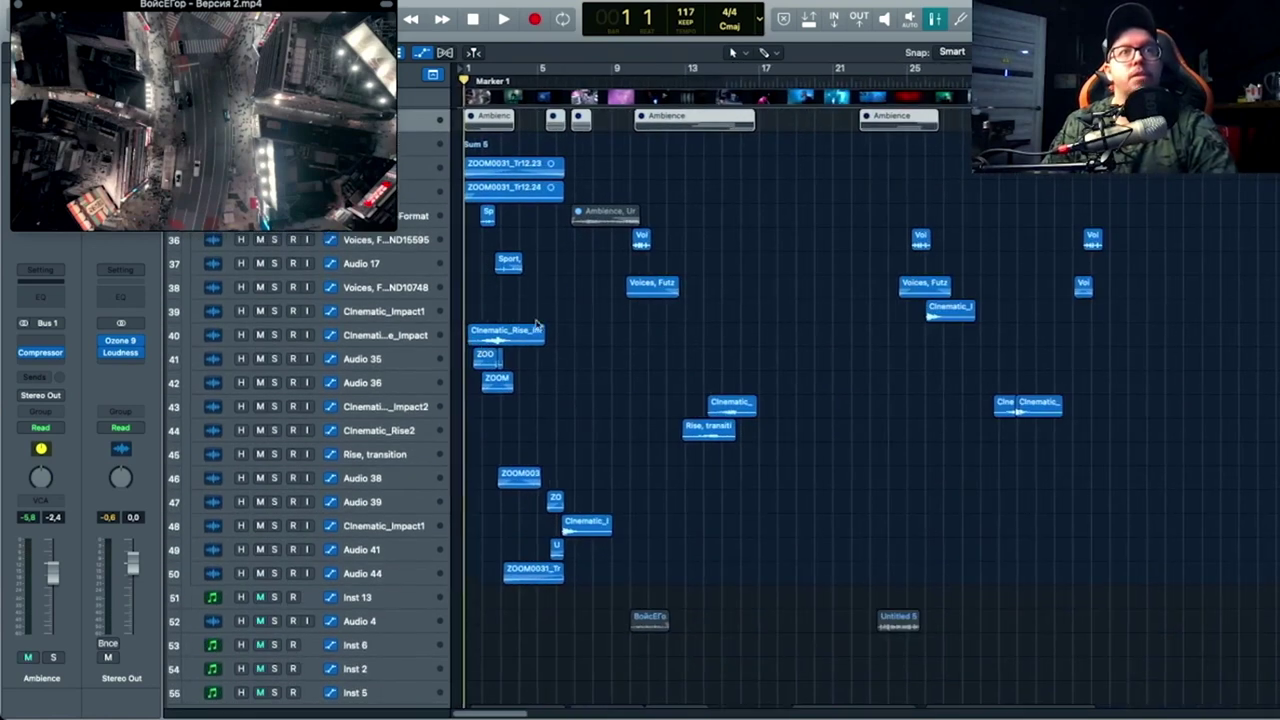
scroll(566, 273, up, 3)
Step: Solo Audio 45 and Audio 46 in the Sum 5 stack and enlarge their ZOOM0031 regions
drag(275, 271, 275, 296)
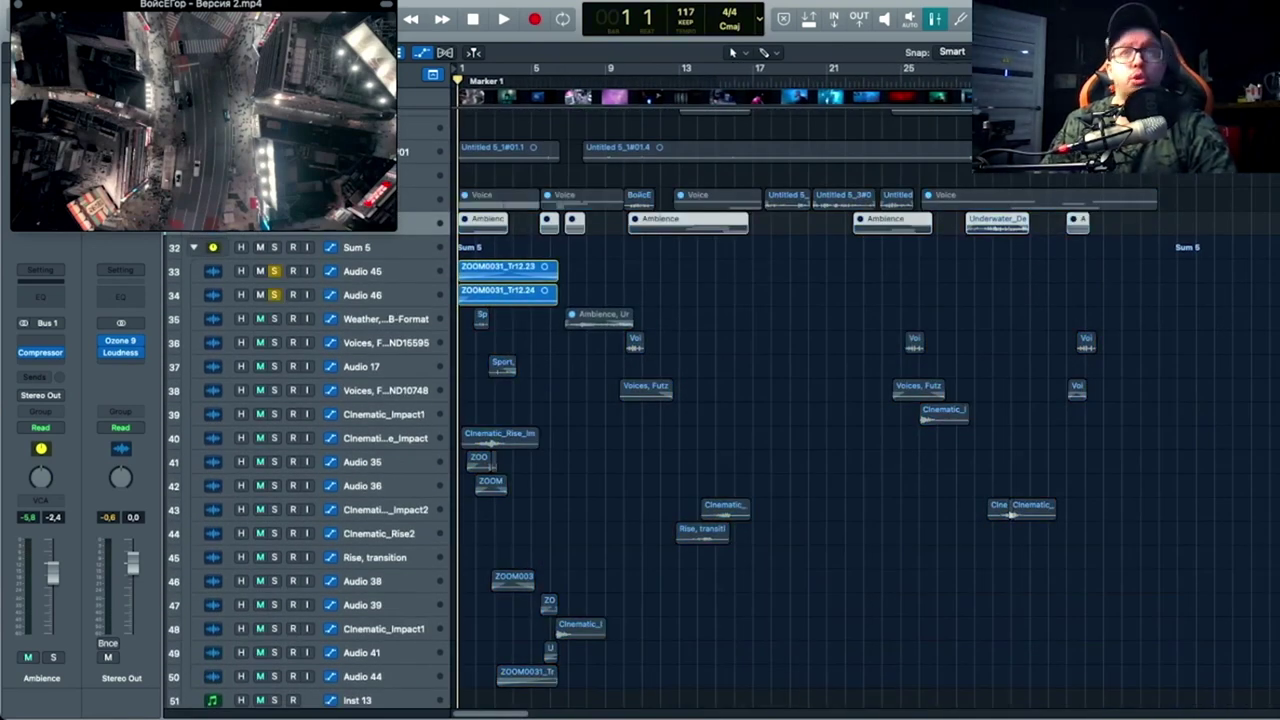
key(super+Down)
key(super+Right)
key(super+Right)
key(super+Right)
scroll(570, 313, down, 1)
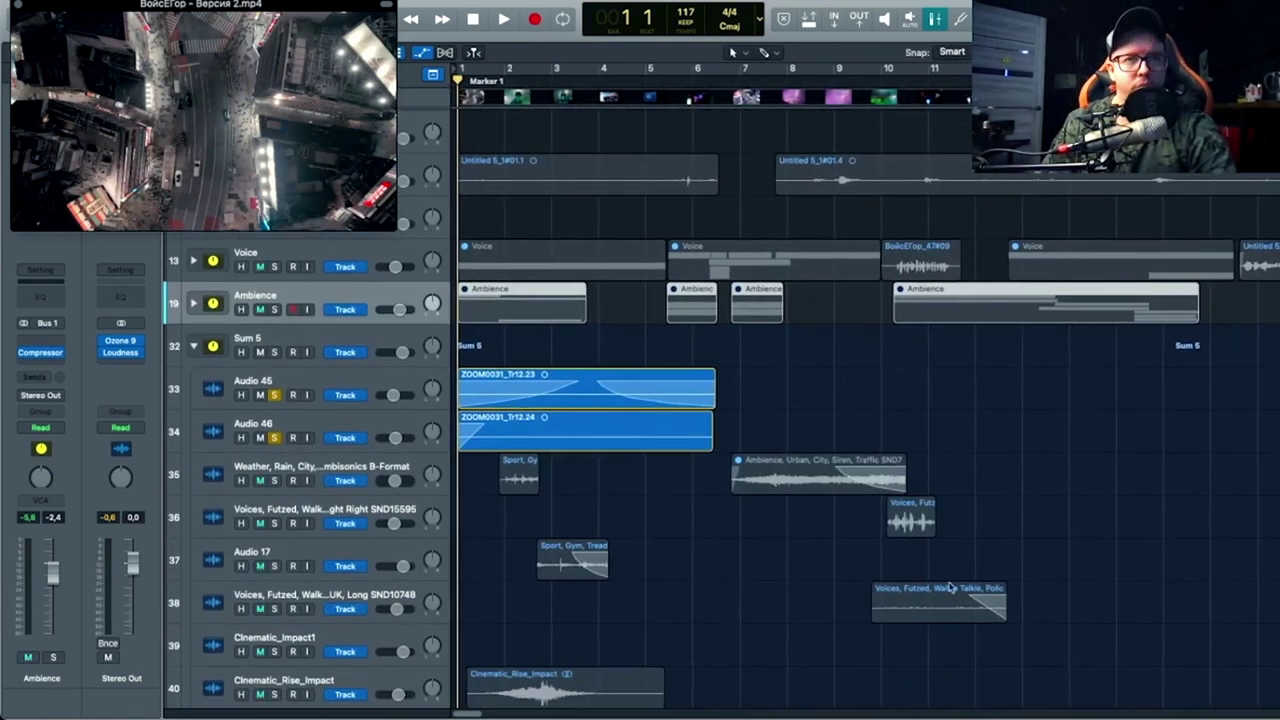
Step: Look over the remaining Sum 5 tracks and show the volume automation lanes around Audio 45 and Audio 46
key(super+Left)
scroll(940, 351, down, 8)
scroll(940, 351, up, 4)
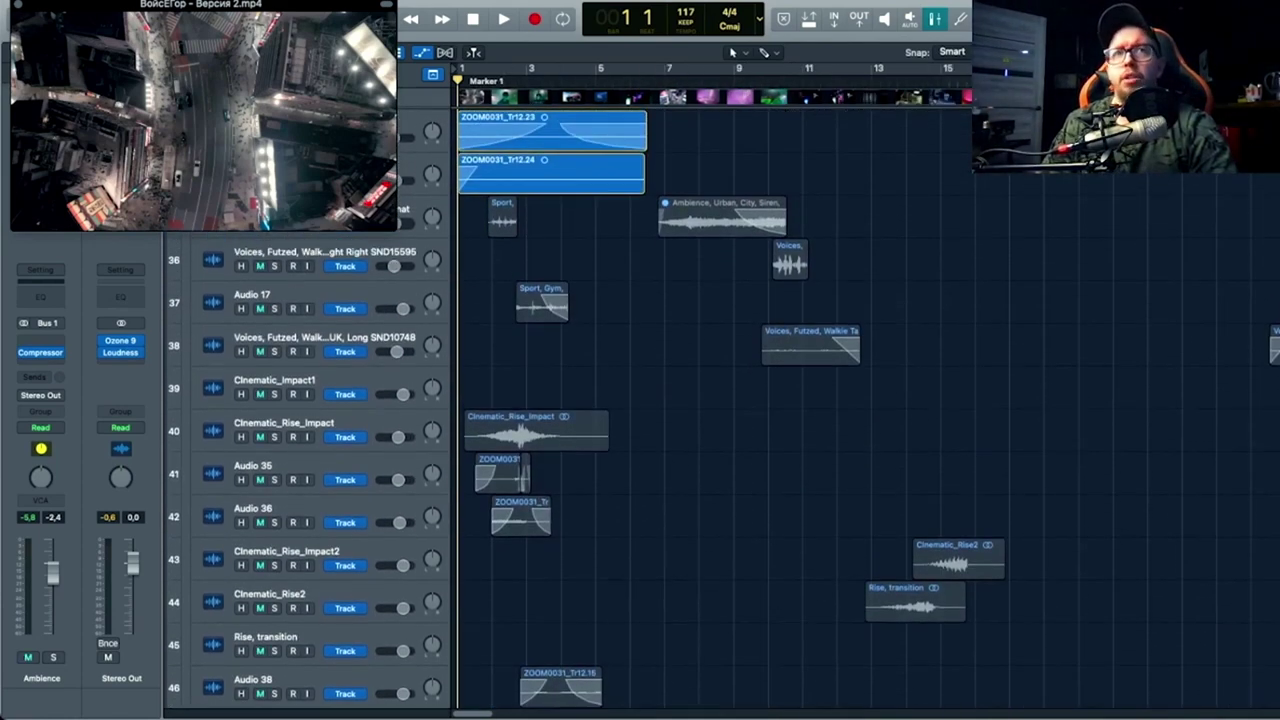
key(super+Up)
scroll(643, 300, down, 5)
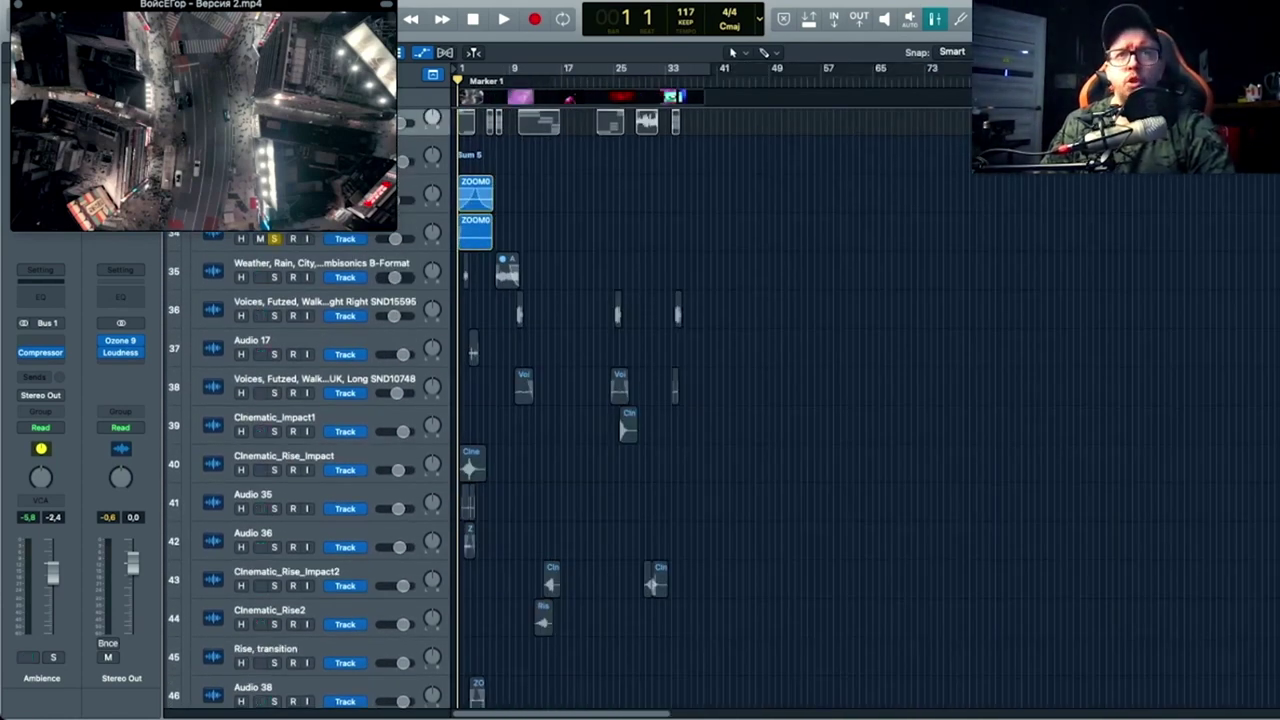
scroll(706, 220, up, 5)
key(super+Down)
key(super+Down)
key(super+Down)
key(super+Down)
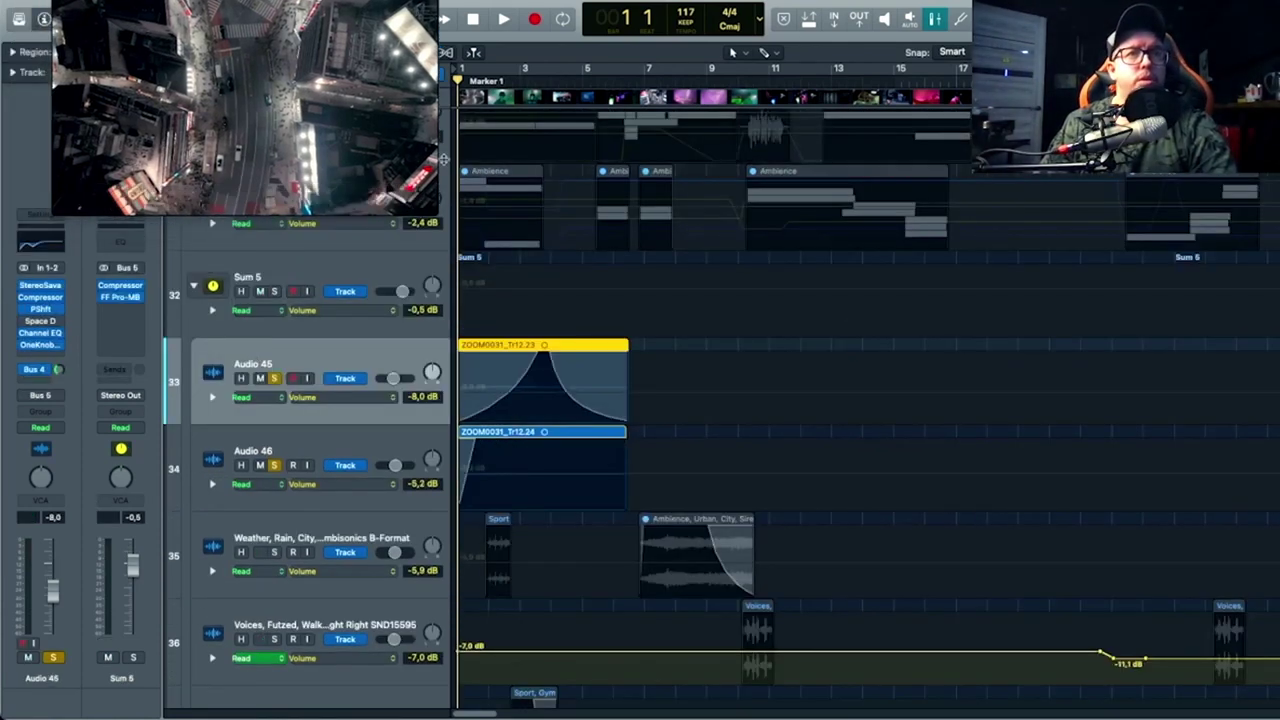
Step: Remove the solo from Audio 46 and play Audio 45 alone from the project start with its insert effects enabled
mouse_move(462, 81)
mouse_down()
mouse_move(504, 81)
mouse_move(466, 81)
mouse_up()
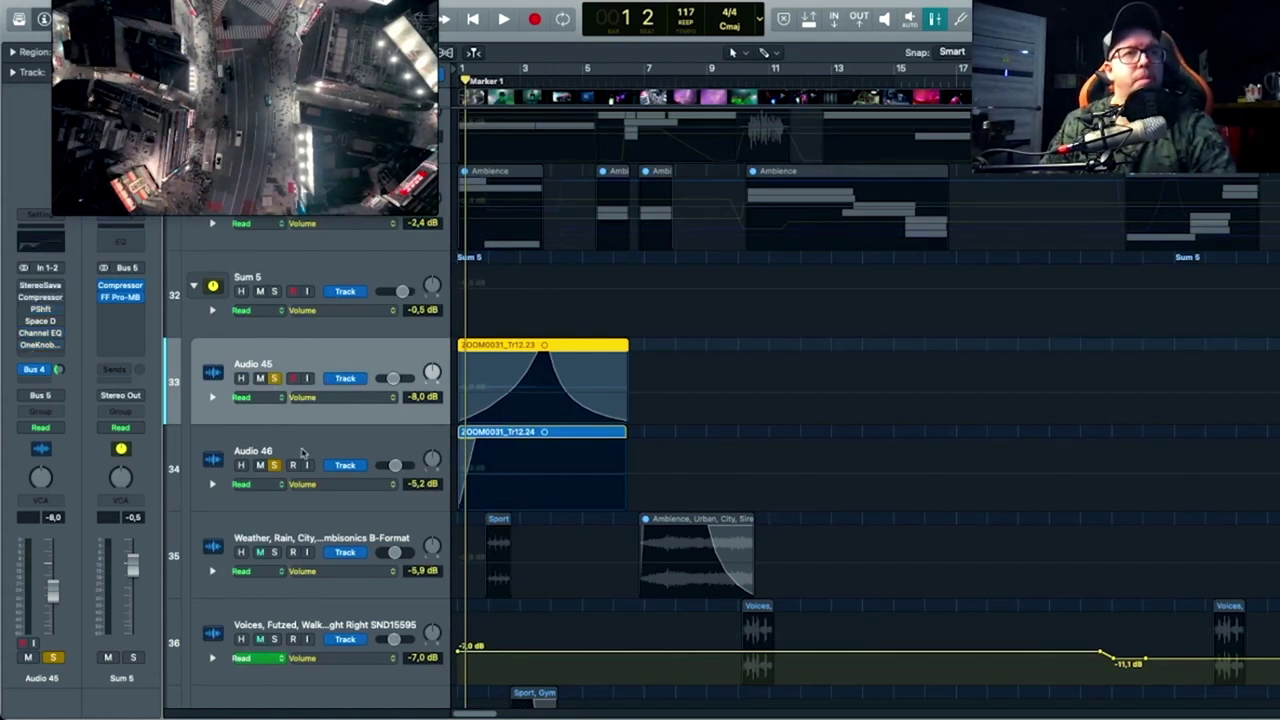
click(276, 466)
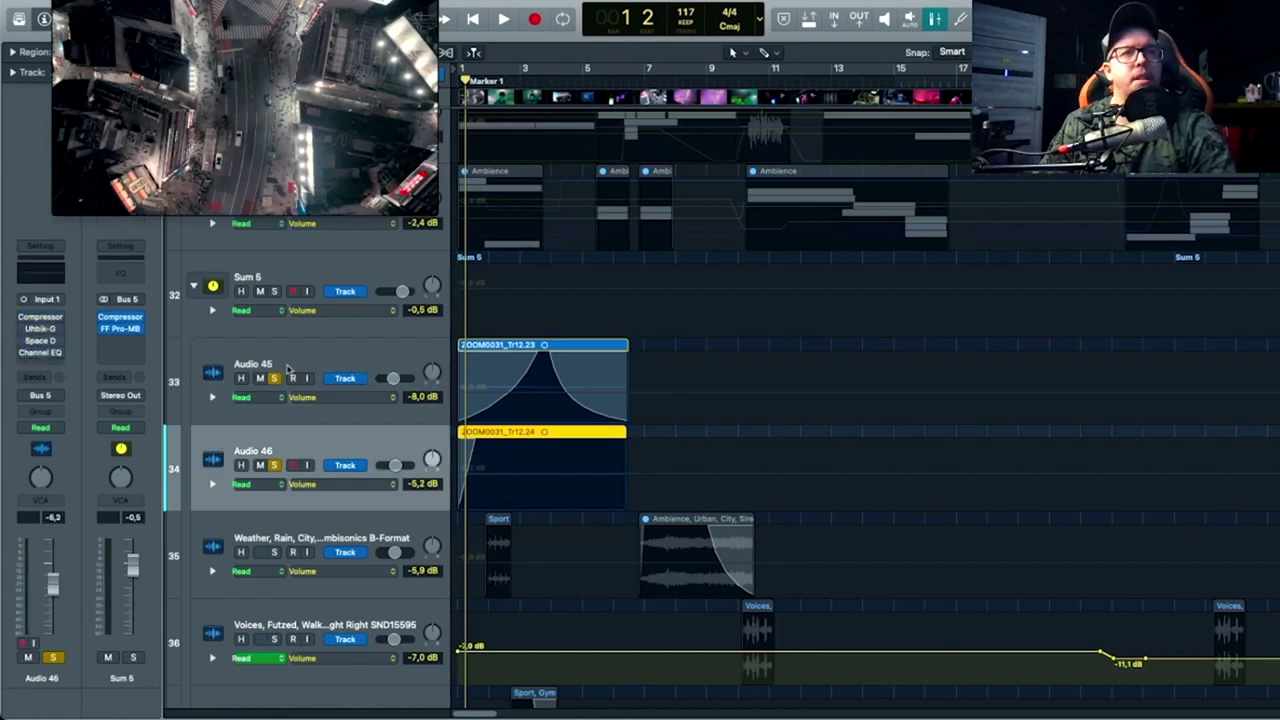
key(Return)
click(335, 240)
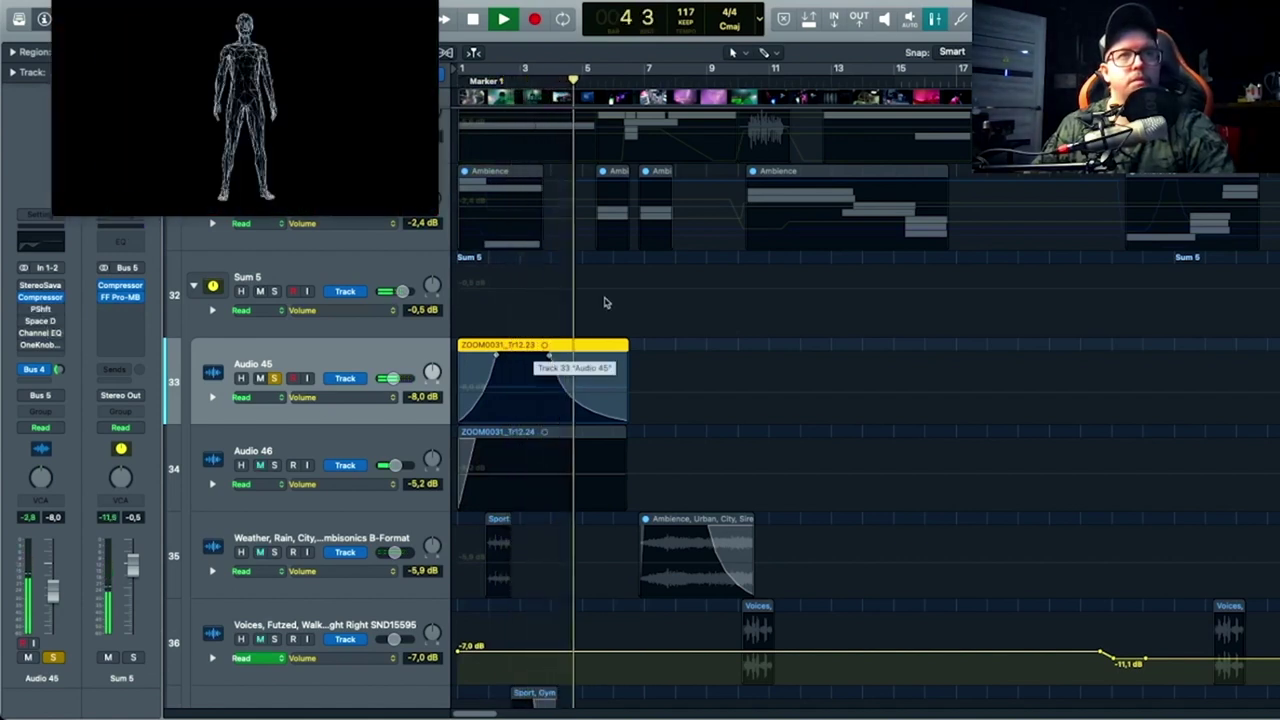
key(space)
drag(622, 344, 594, 344)
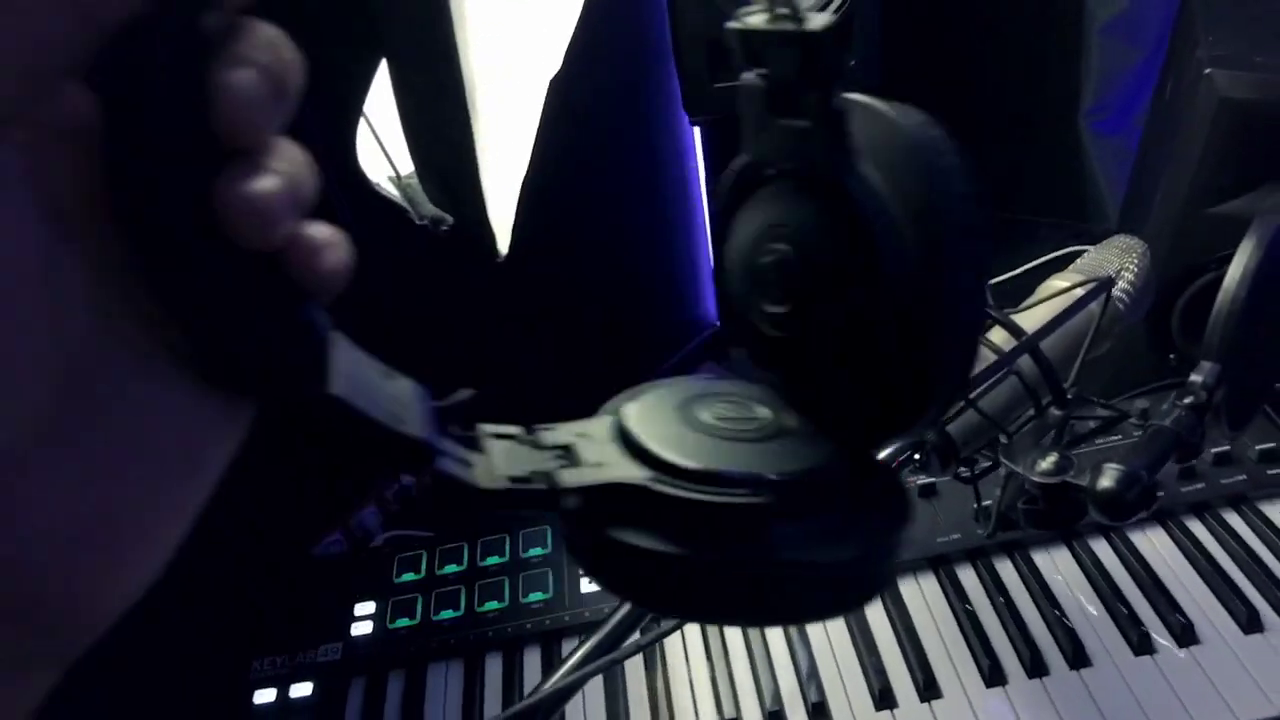
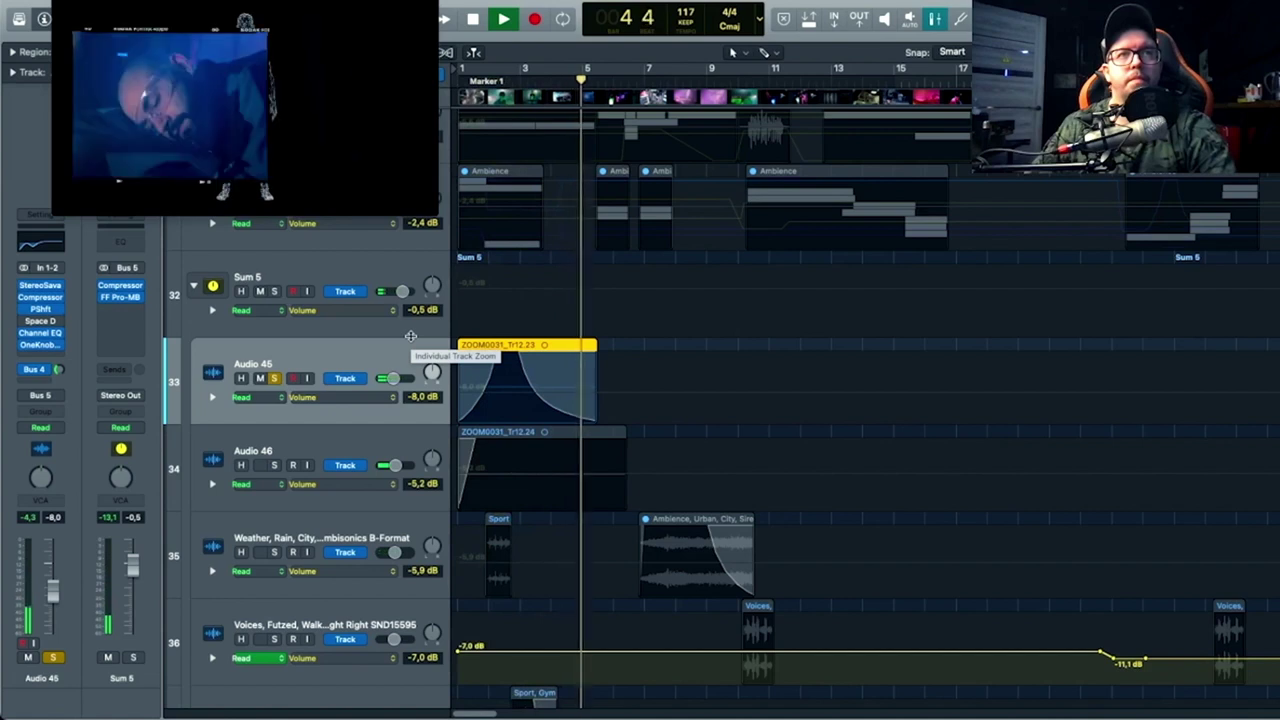
Step: Switch the solo from Audio 45 to Audio 46, return to the project start and select the Audio 46 track
click(272, 378)
click(276, 466)
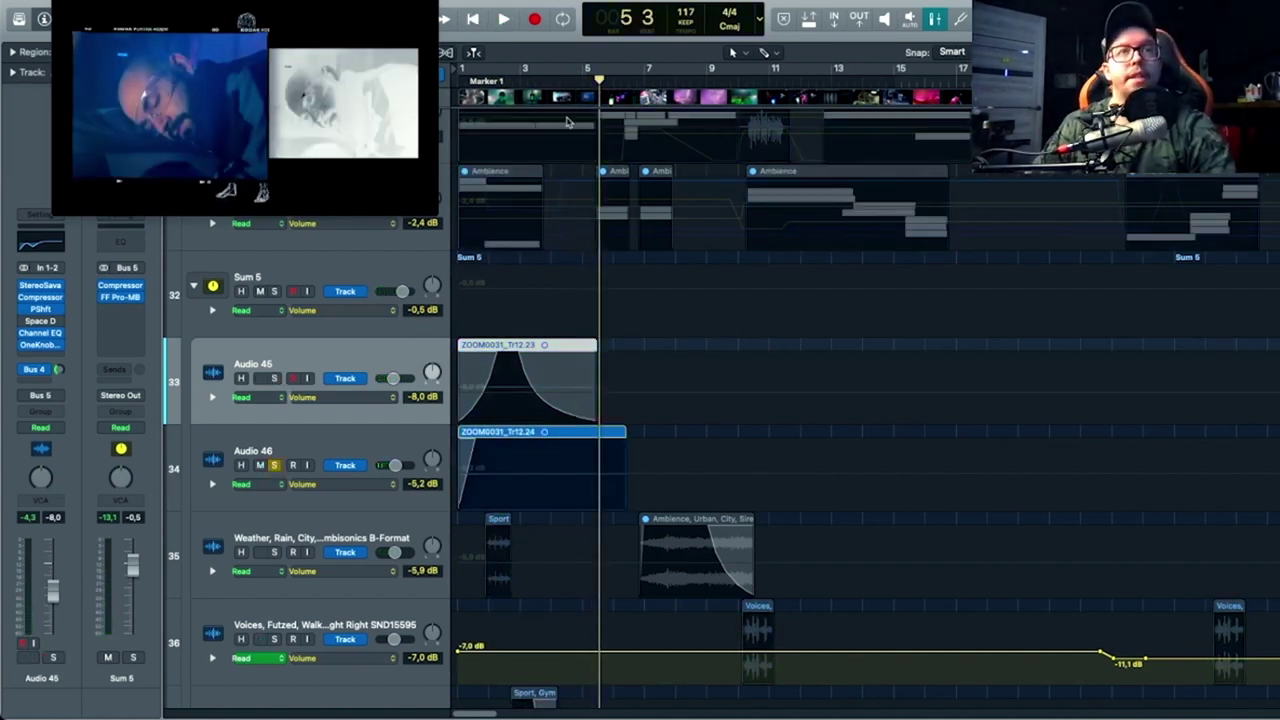
key(Return)
click(307, 440)
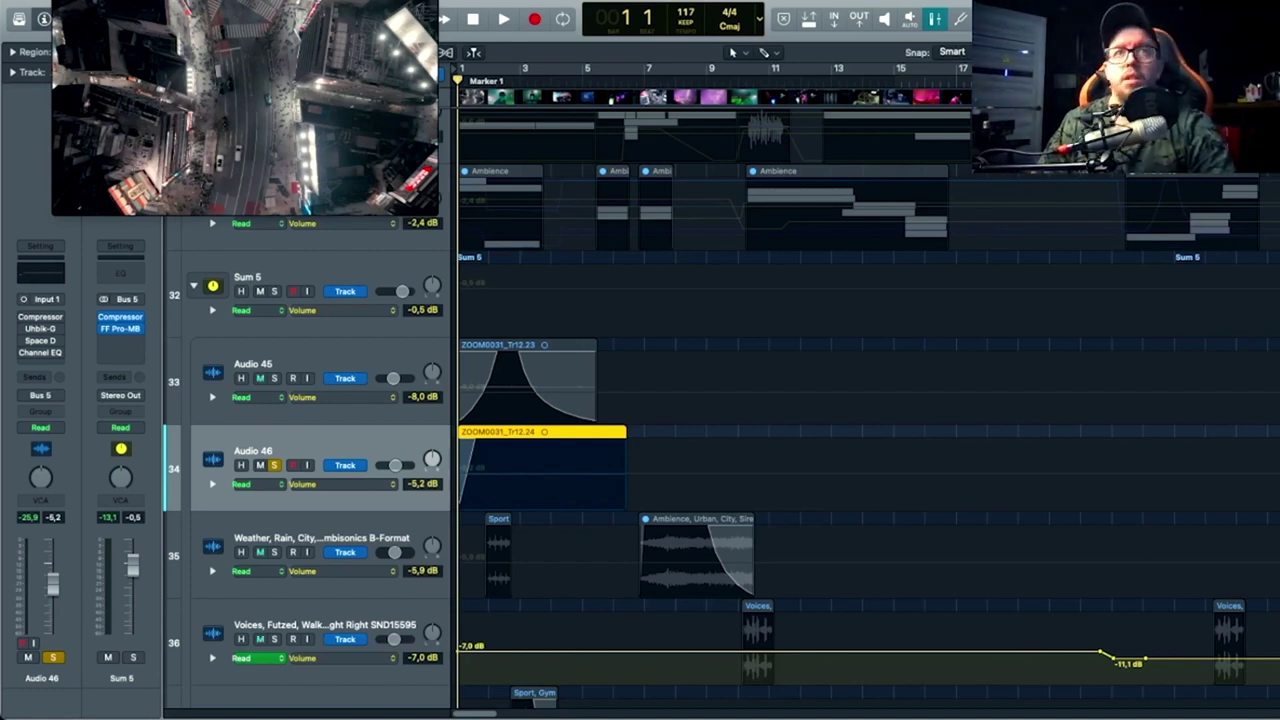
Step: Enlarge the Audio 46 region in the arrangement and play it soloed from the project start with its insert effects bypassed
key(super+Up)
key(super+Up)
scroll(800, 420, down, 2)
scroll(800, 450, down, 2)
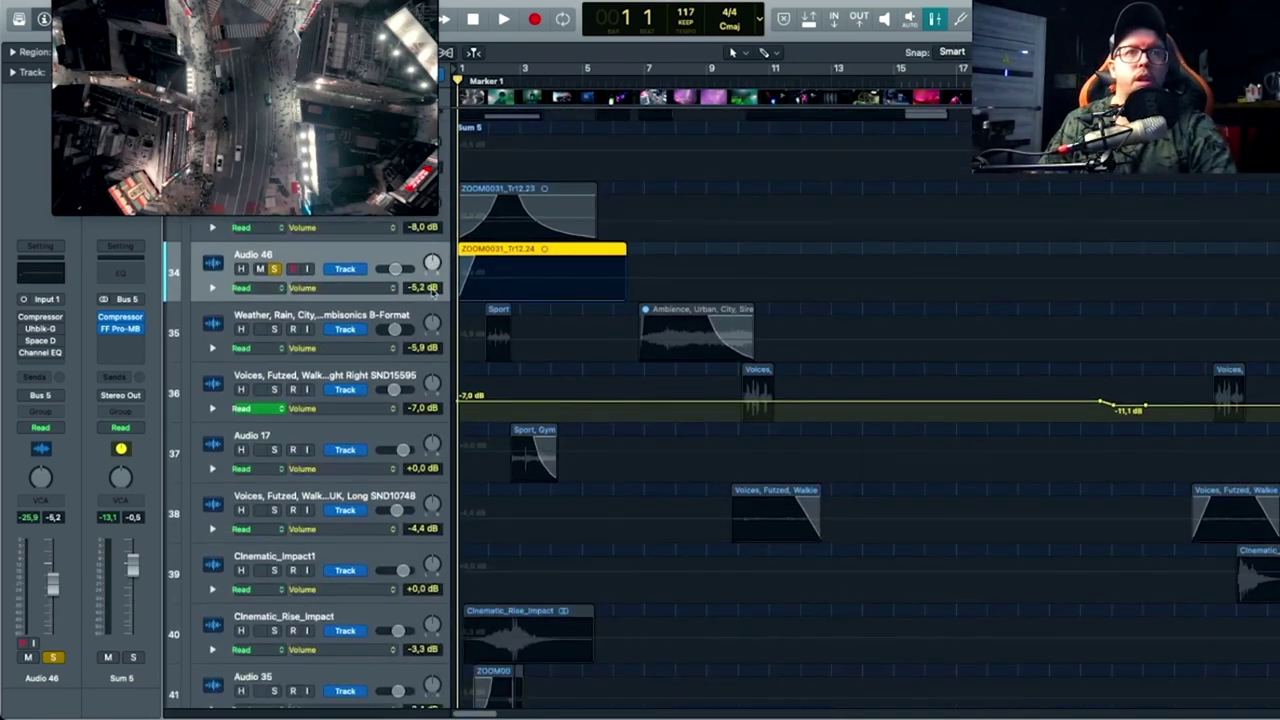
key(super+Down)
key(super+Down)
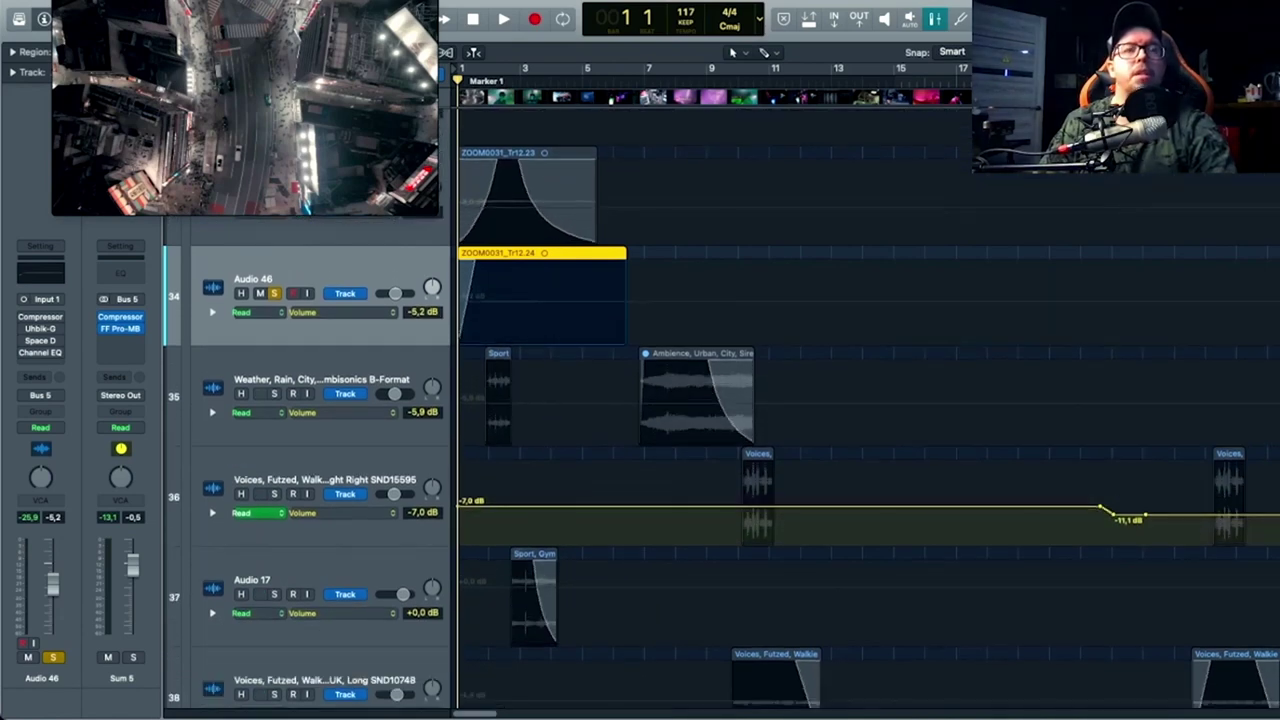
key(super+Right)
key(super+Right)
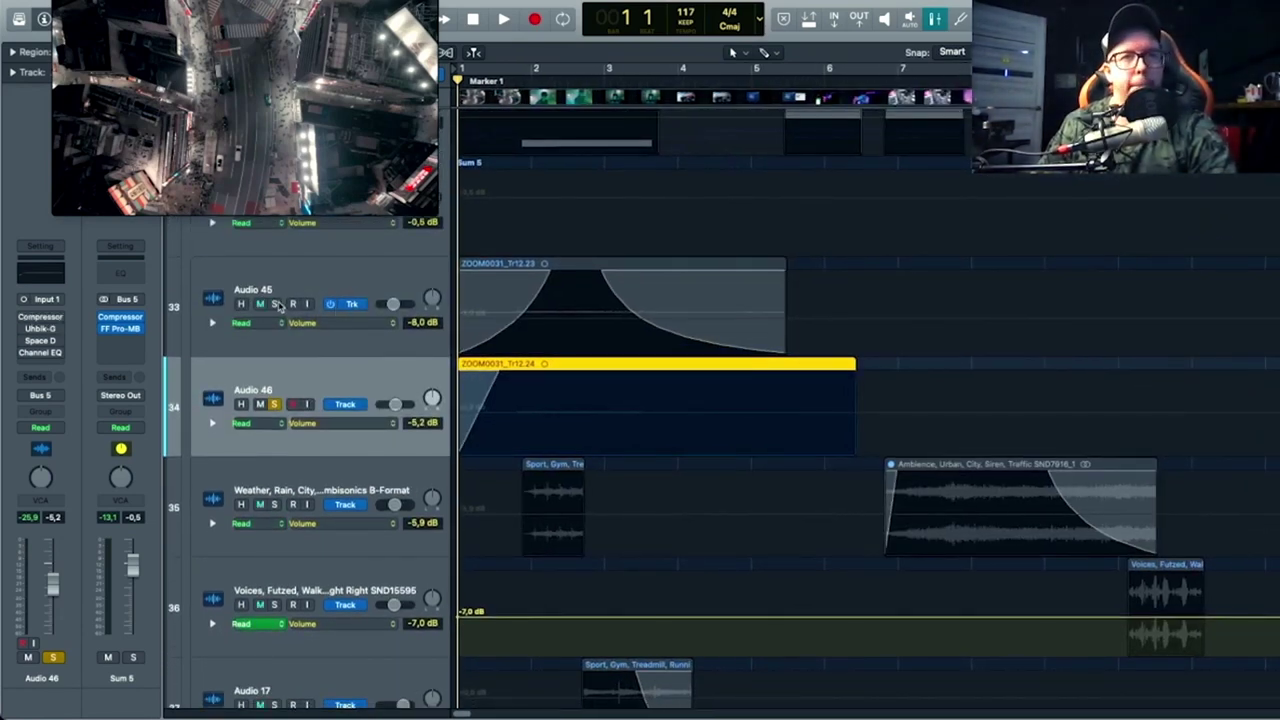
key(space)
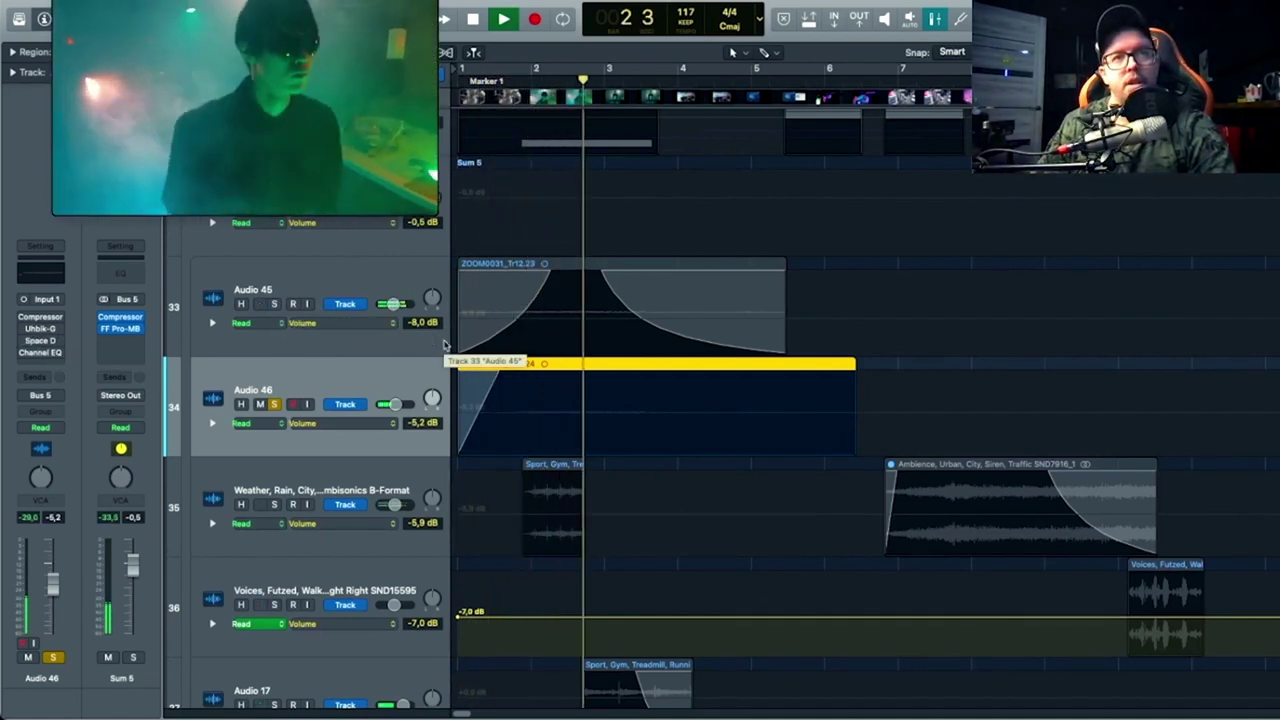
key(space)
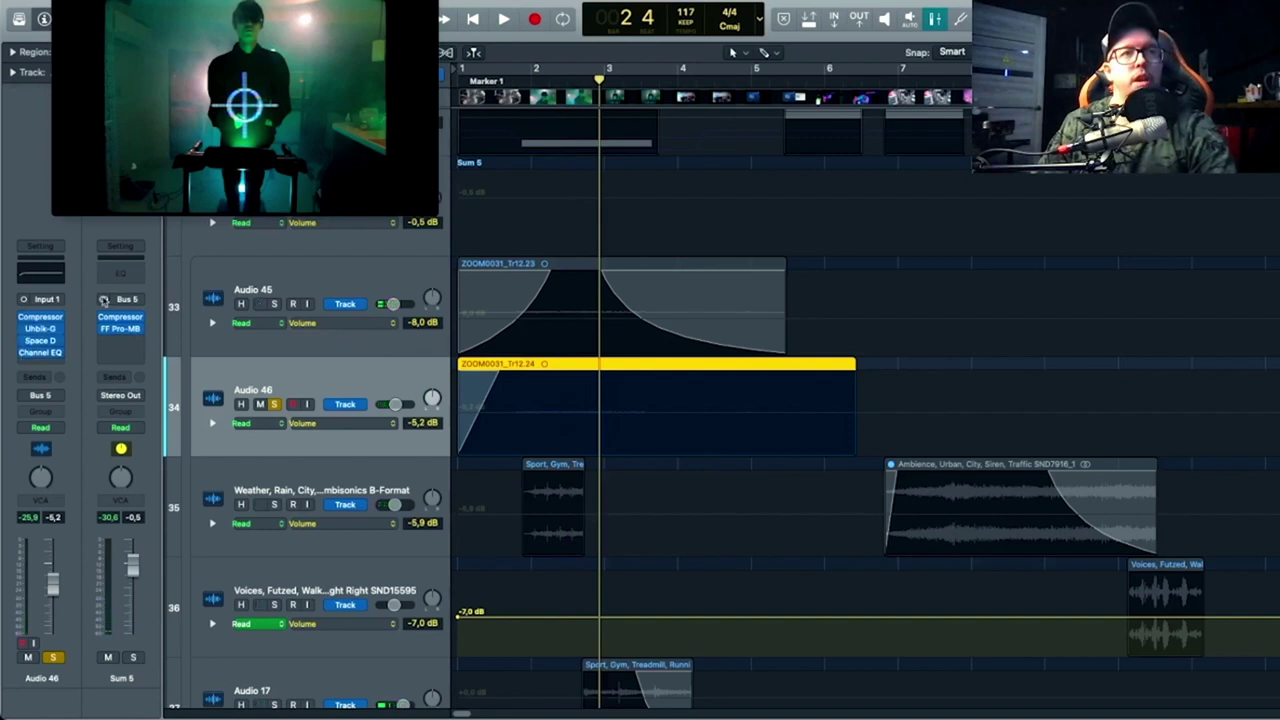
Step: Inspect the Uhbik-G and Space Designer settings on Audio 46, close both plug-ins and return to the project start
click(40, 329)
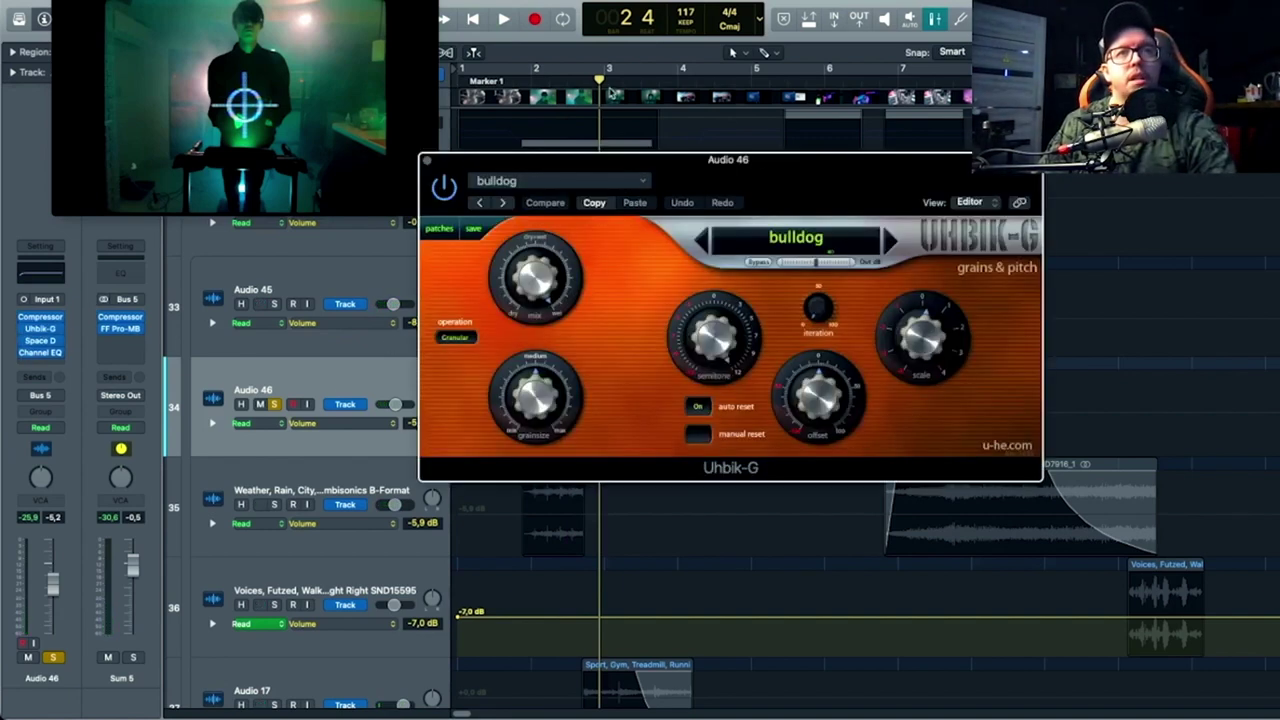
drag(456, 154, 388, 197)
click(359, 204)
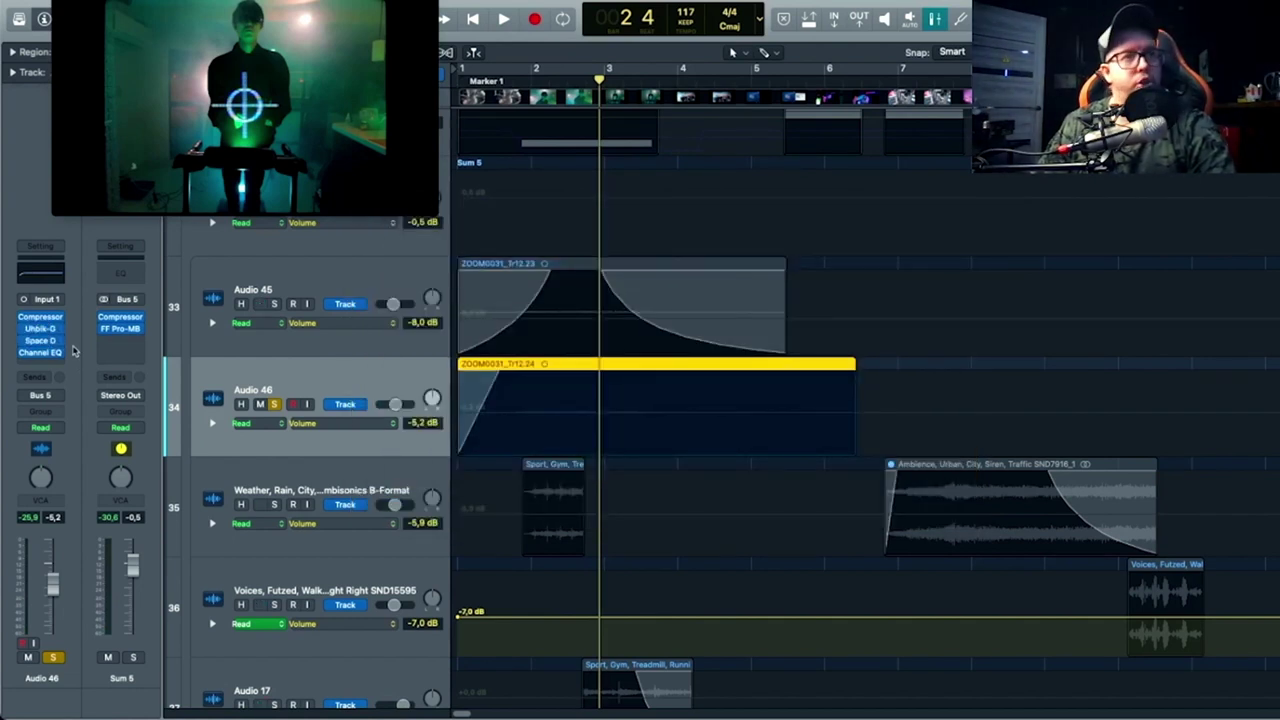
key(Return)
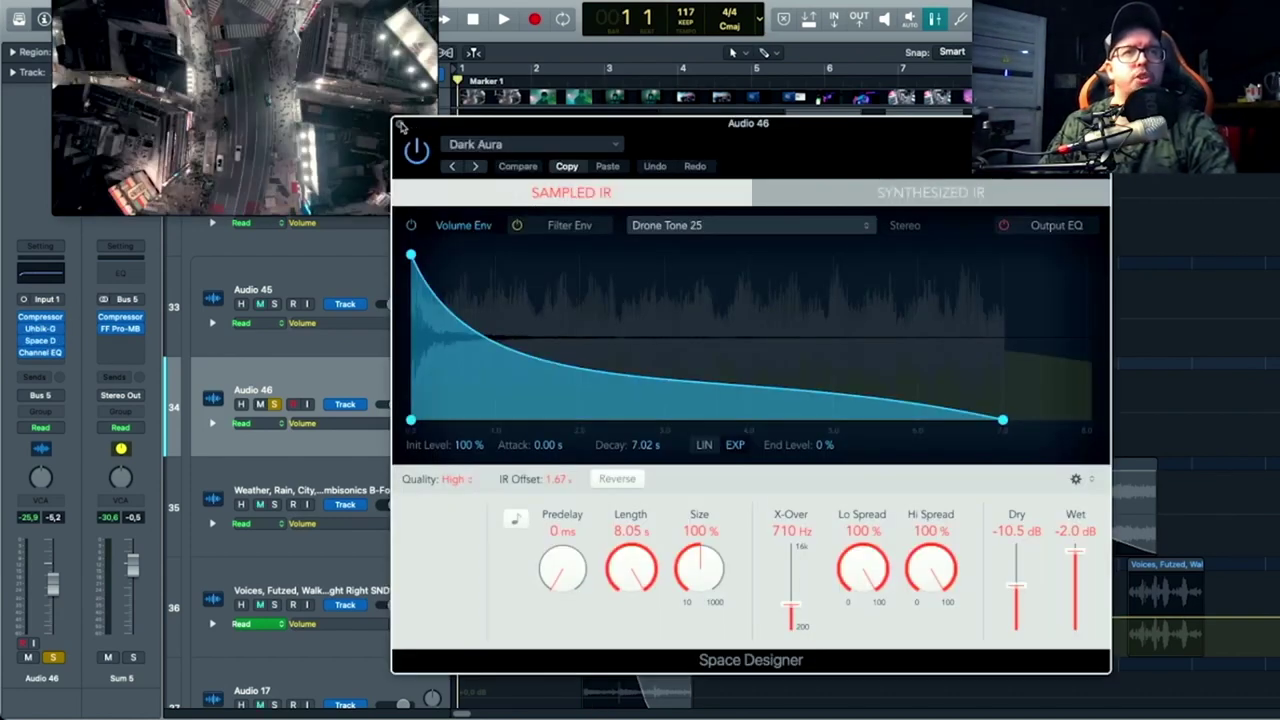
click(397, 124)
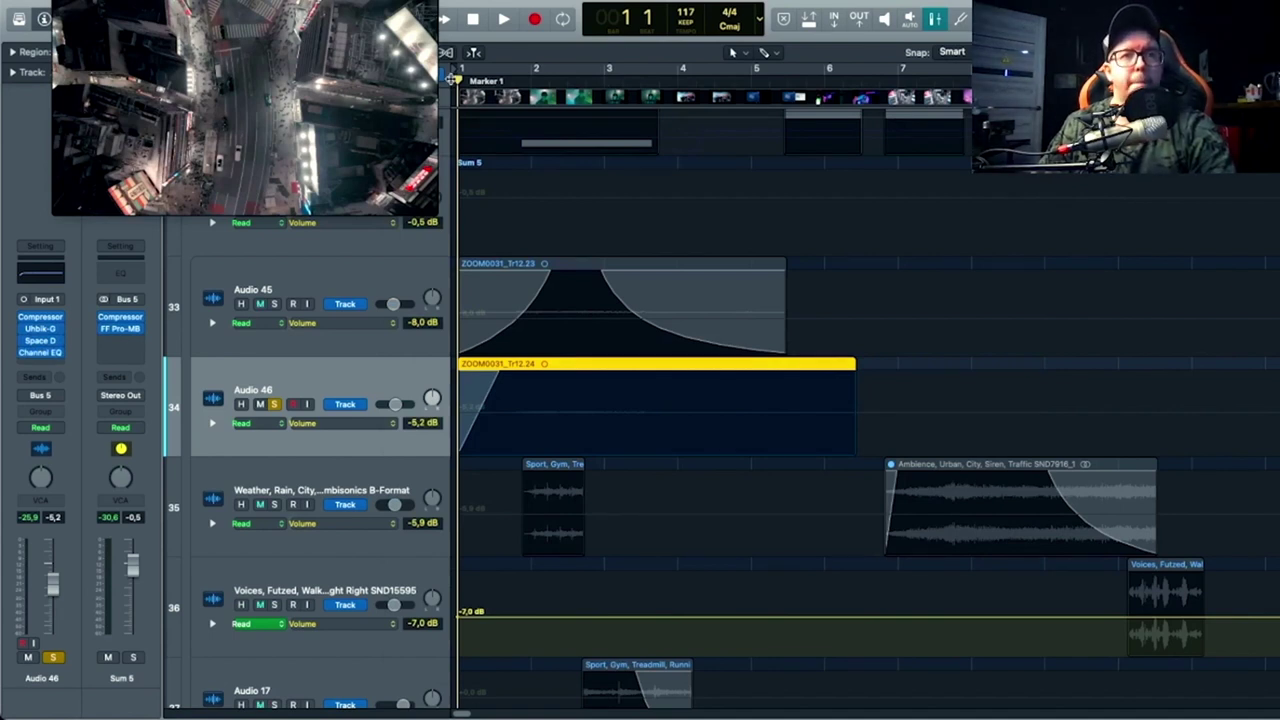
Step: Play Audio 46 with its inserts enabled and add a curved fade-out from just after bar 3 to the region's end
key(space)
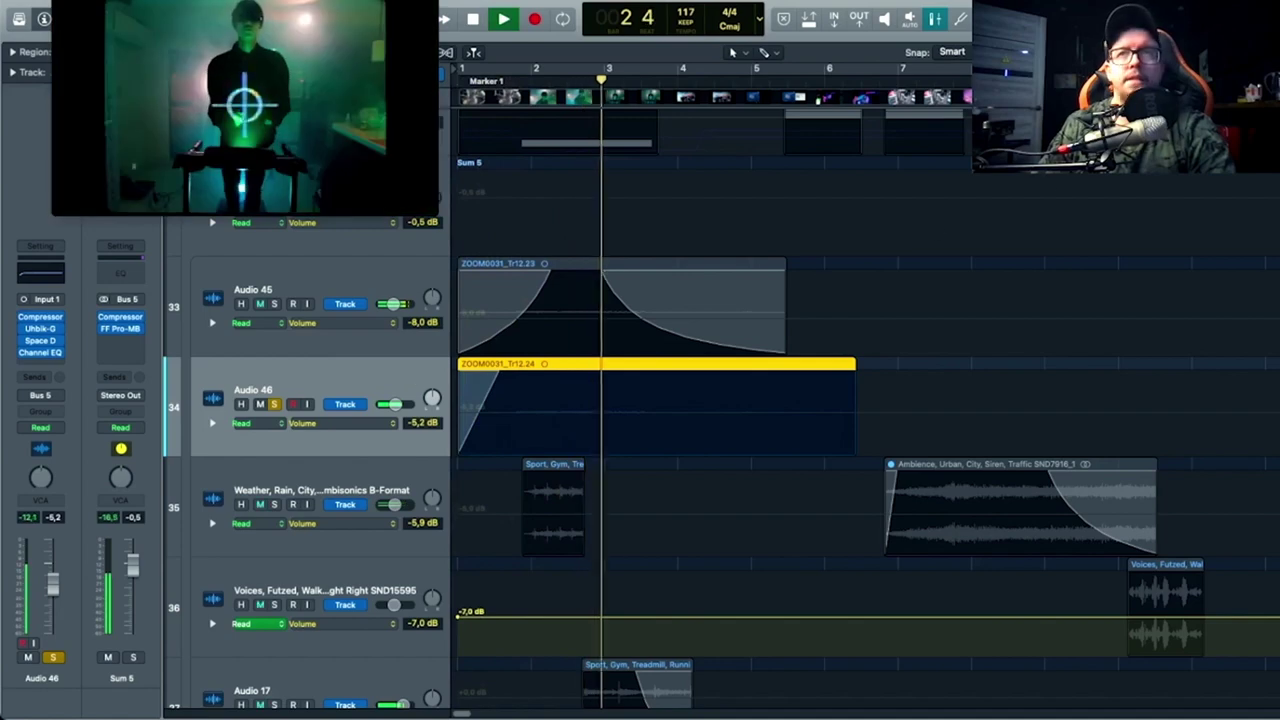
key(super+Up)
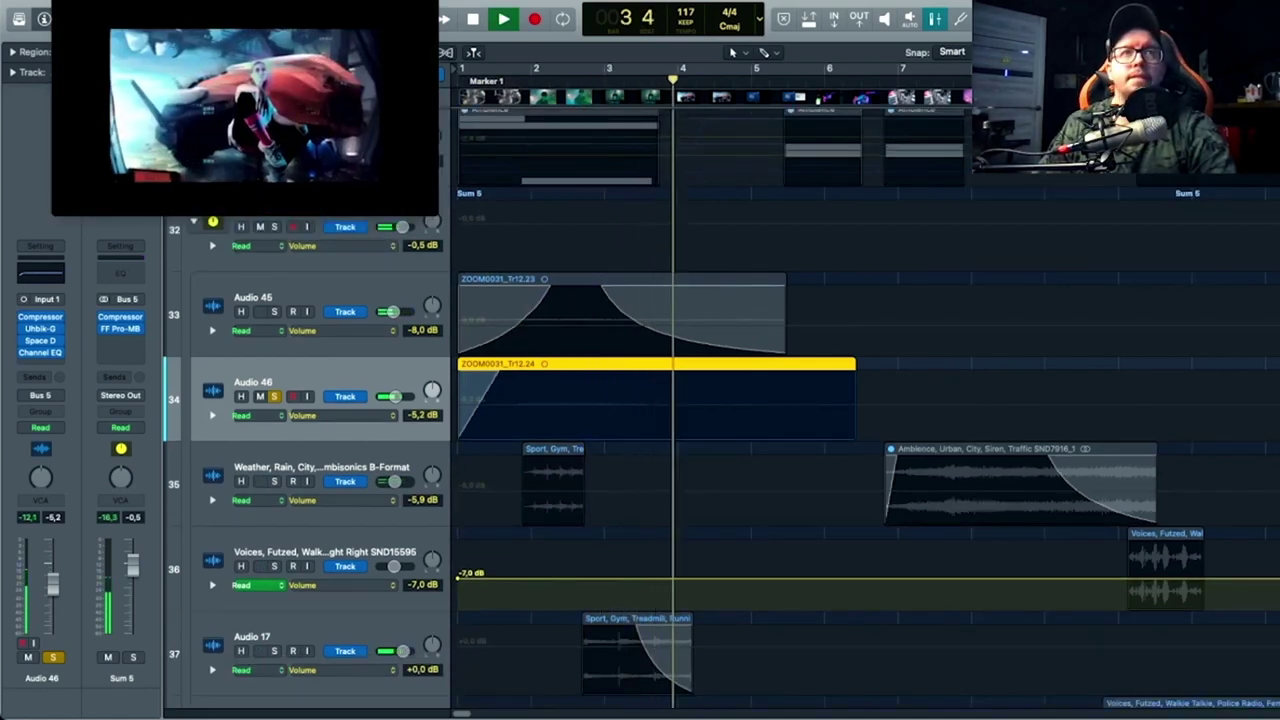
key(super+Down)
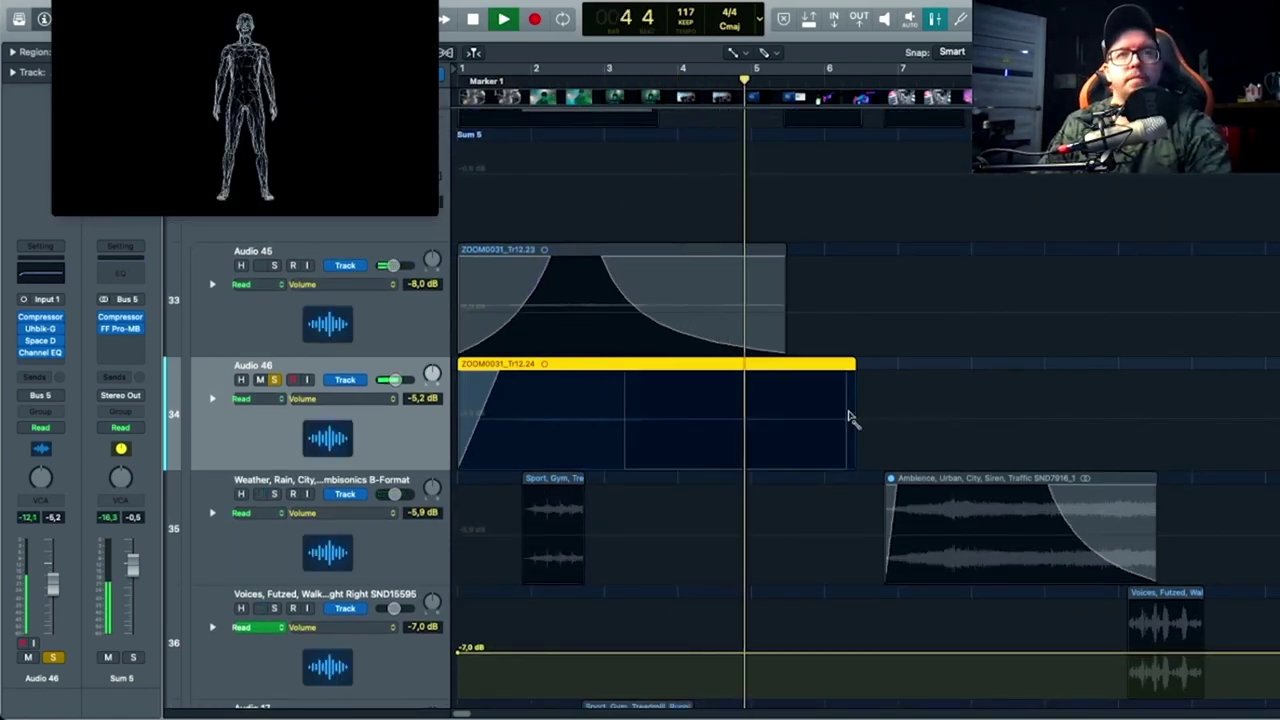
drag(850, 418, 852, 418)
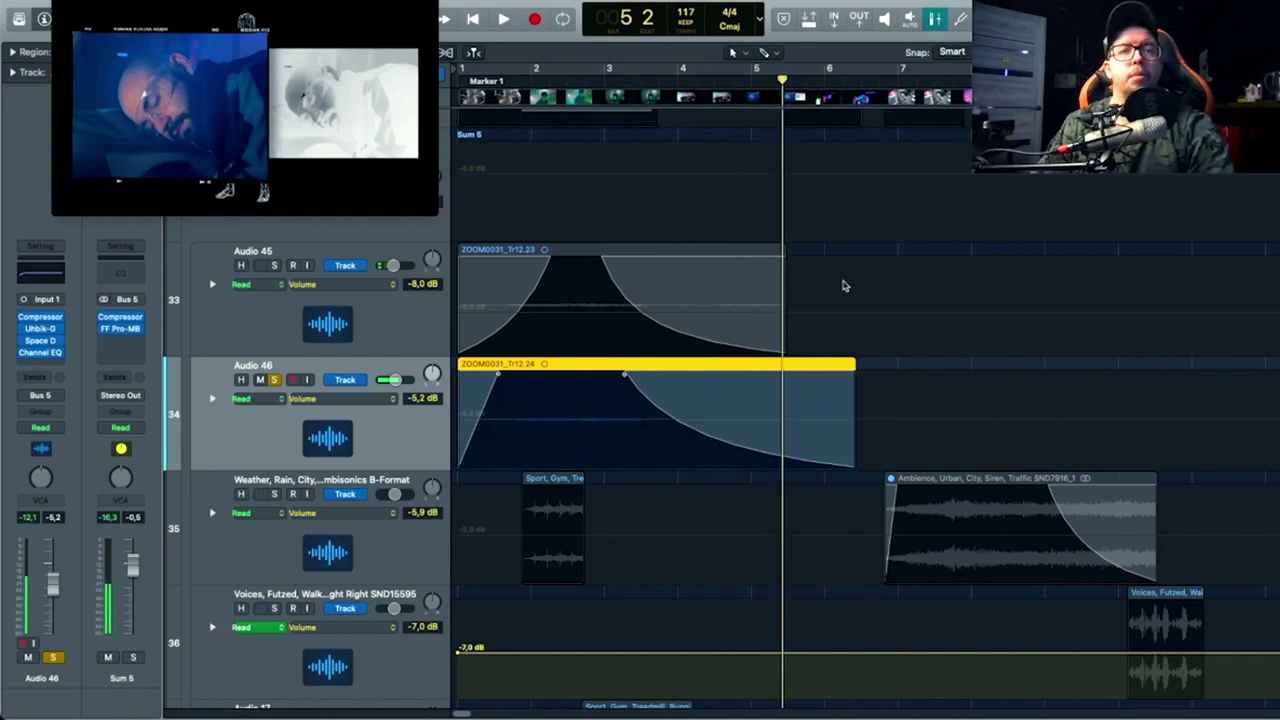
key(space)
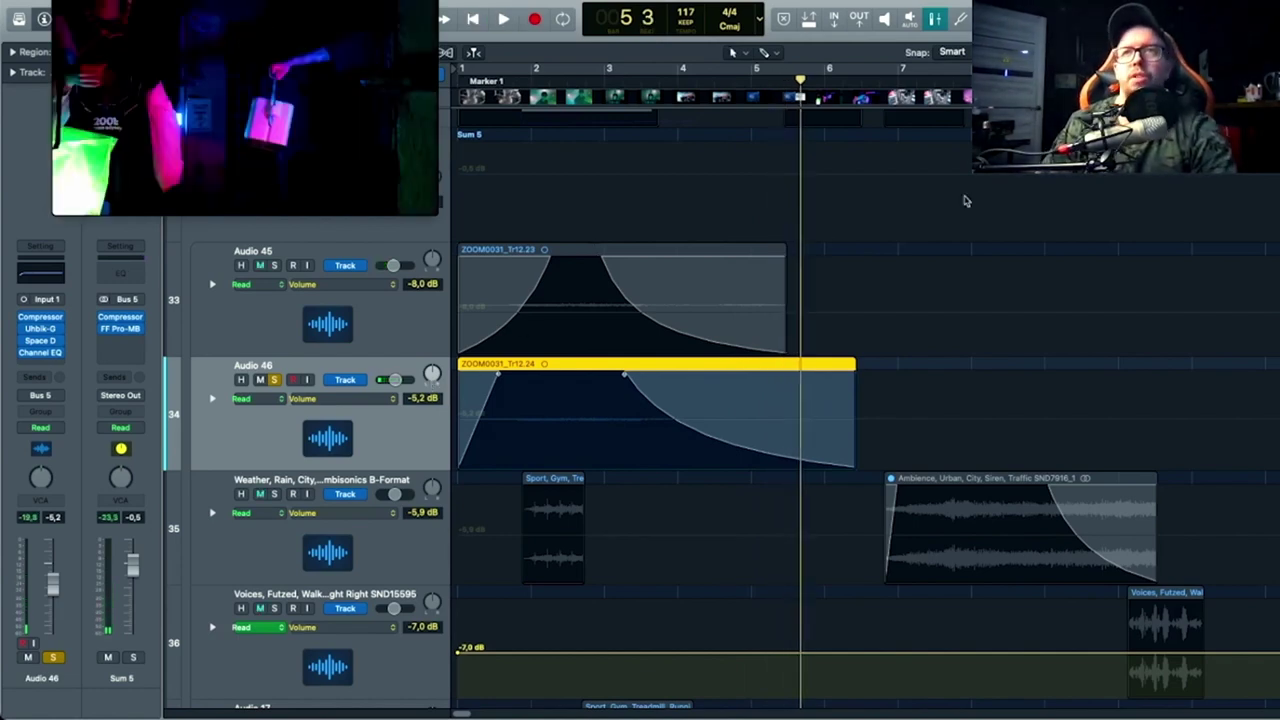
Step: Play Audio 45 and Audio 46 soloed together from the project start, and clear both solos
key(super+Up)
key(super+Up)
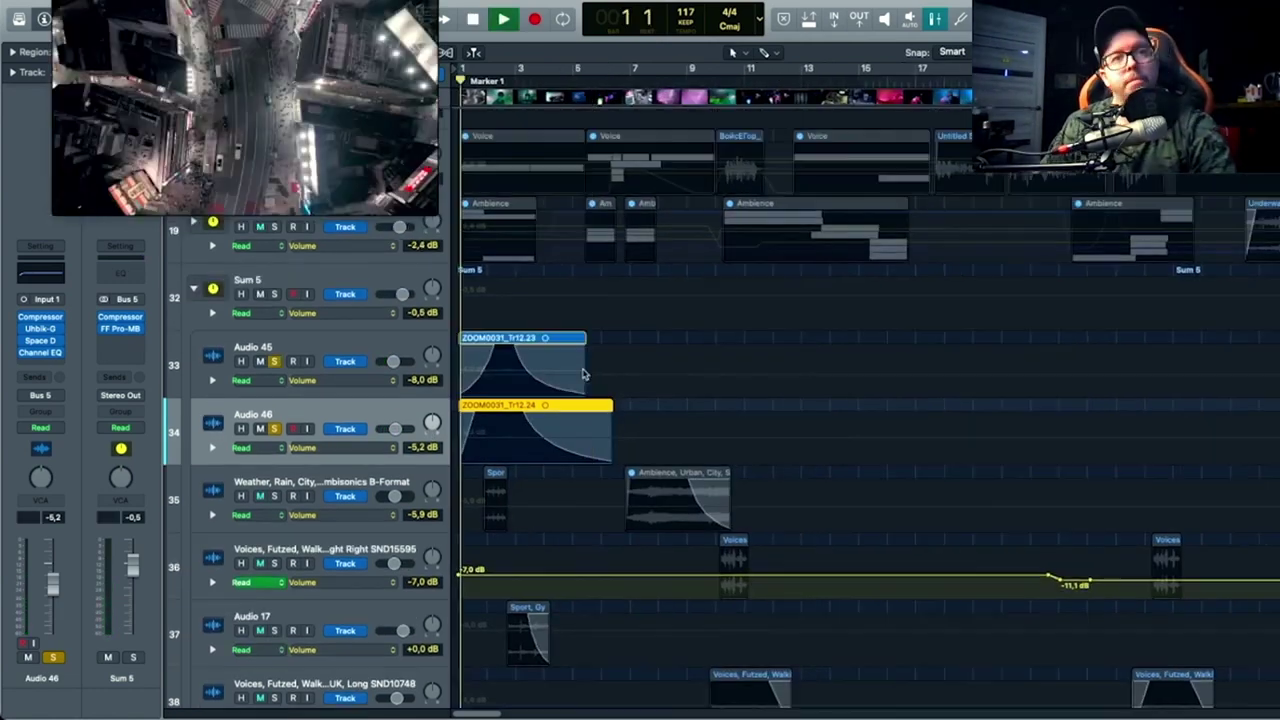
key(super+Right)
key(super+Right)
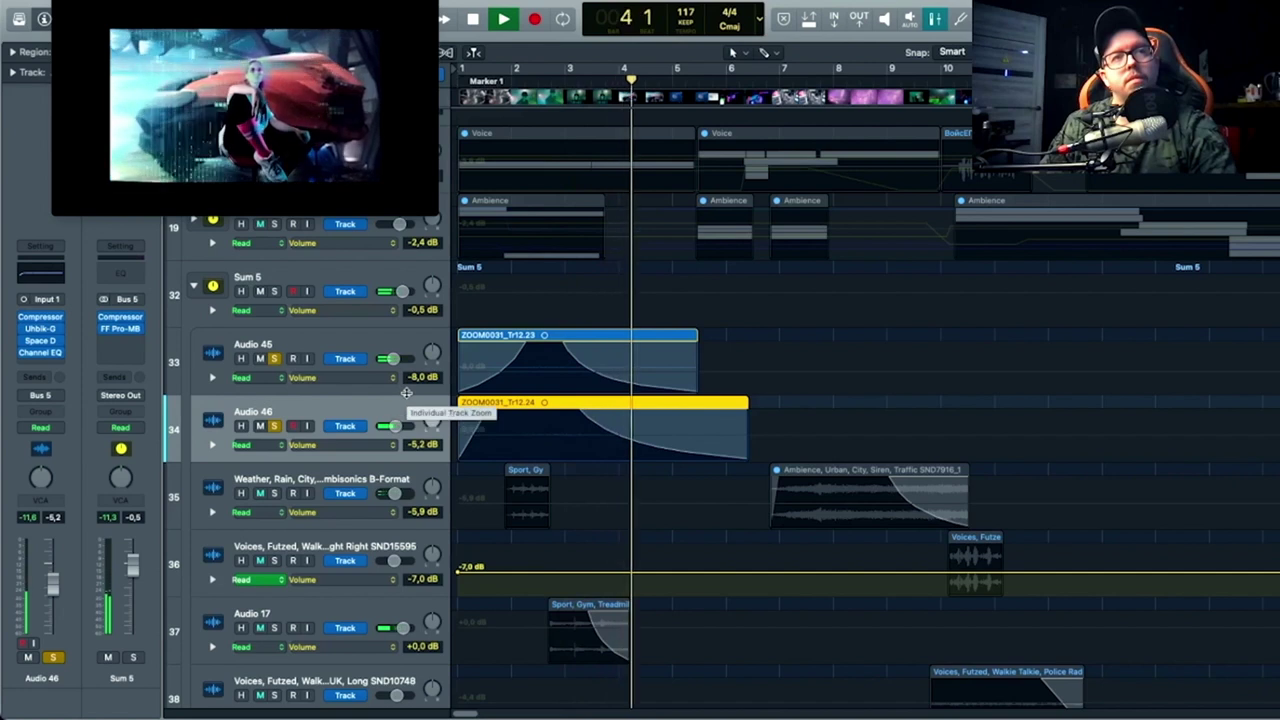
drag(275, 360, 280, 434)
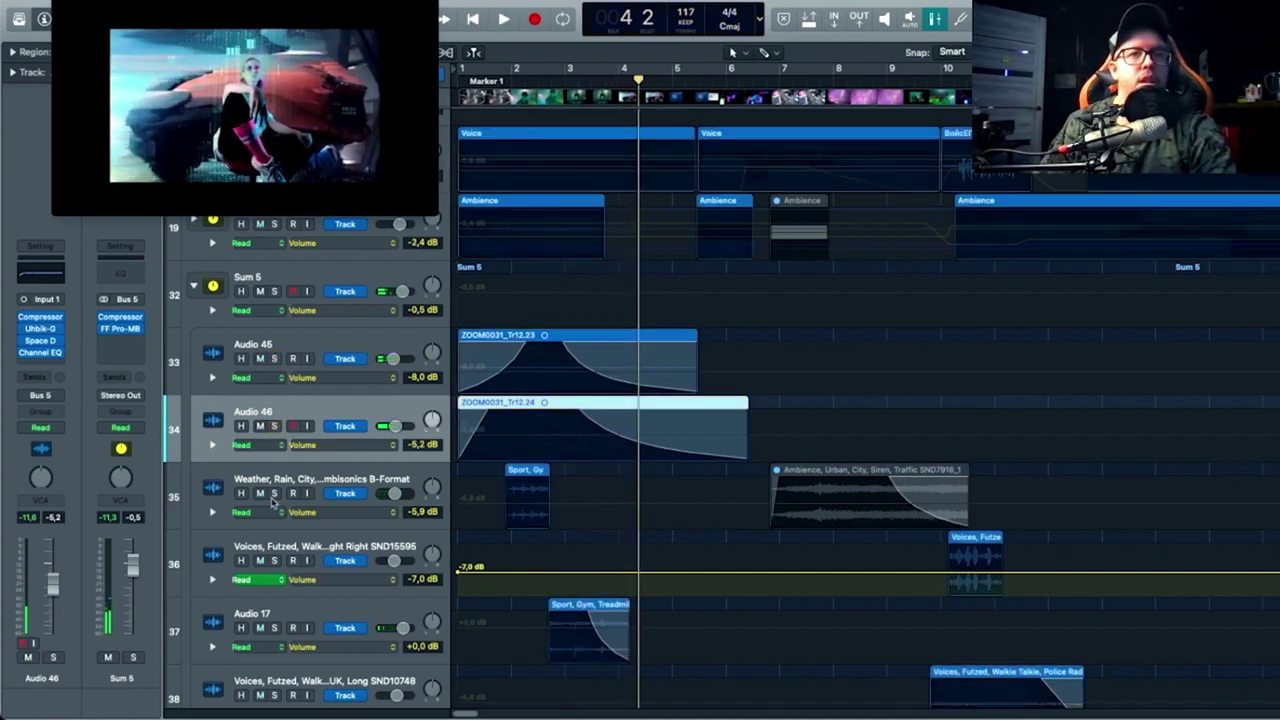
Step: Solo the Weather, Rain, City track and play its short Sport, Gym region from bar 1 beat 4
click(274, 494)
click(497, 82)
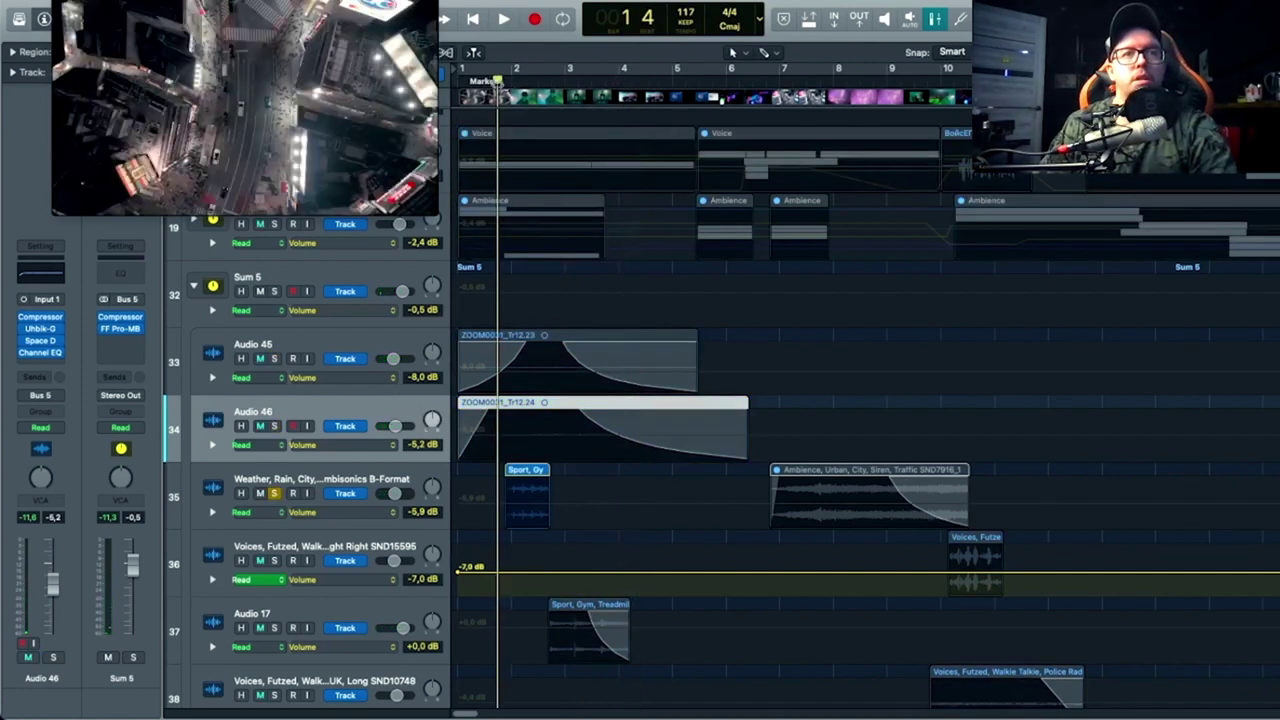
key(space)
scroll(390, 474, down, 1)
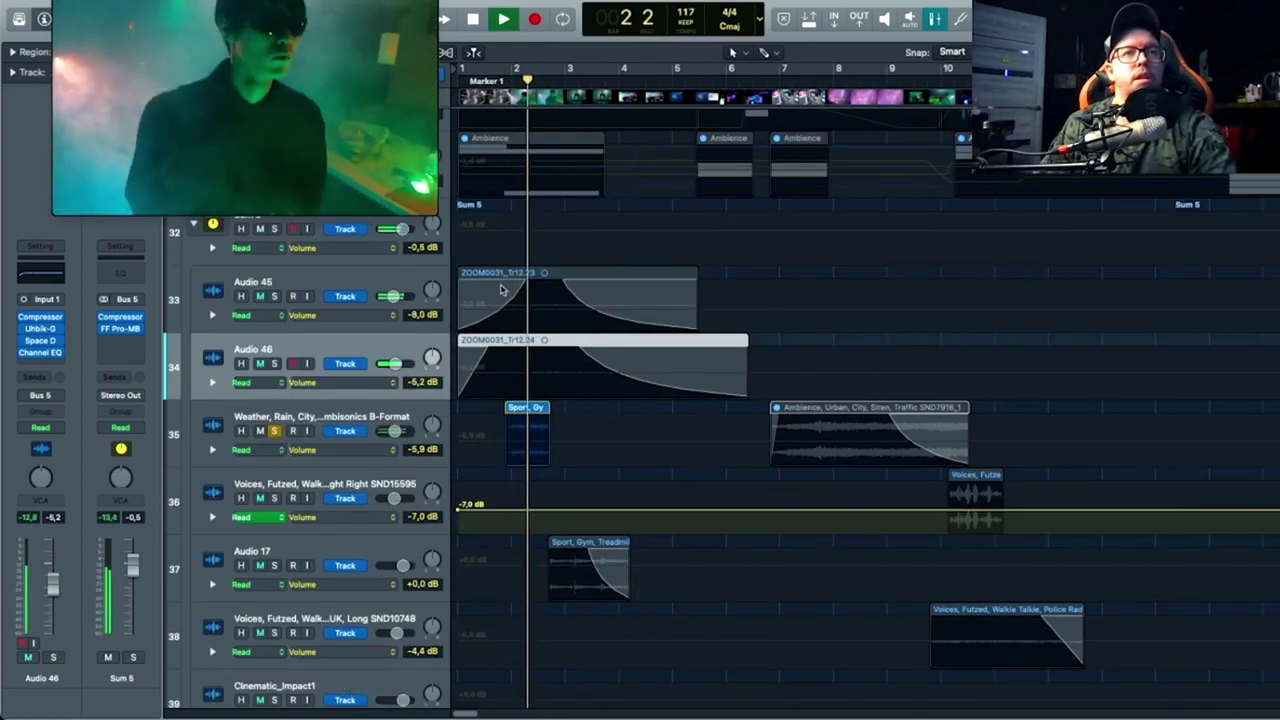
key(space)
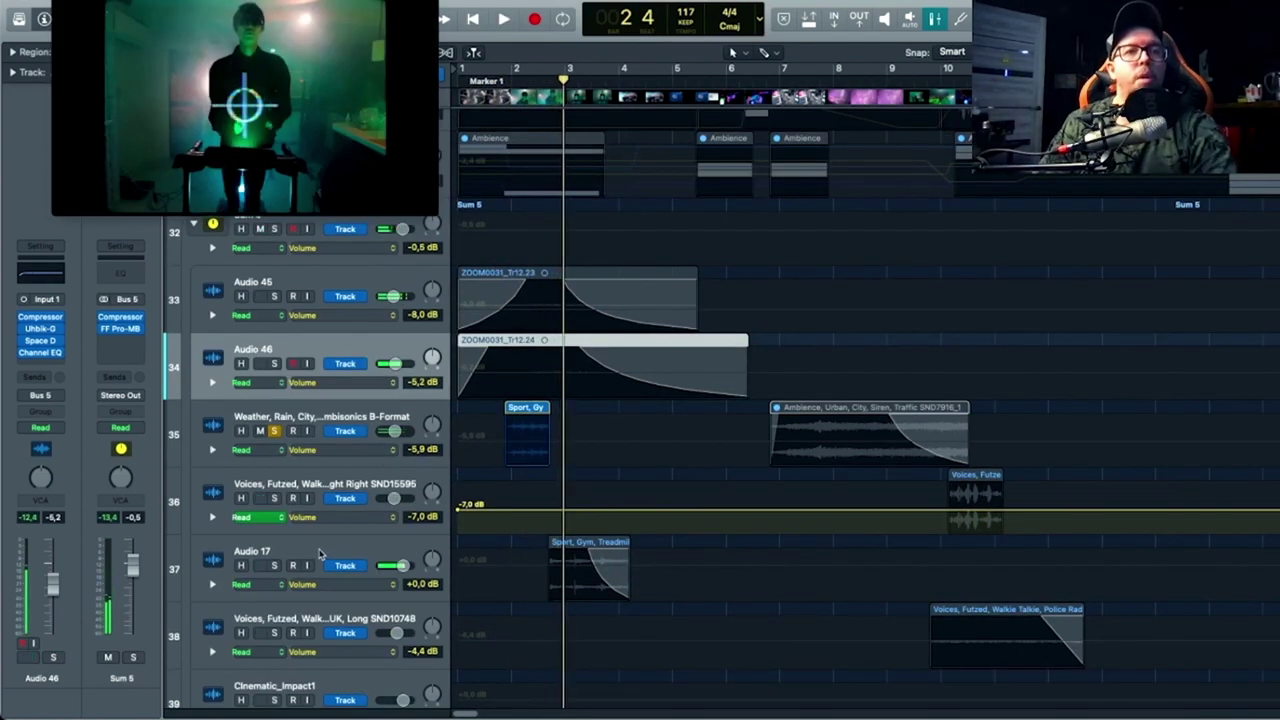
Step: Move Audio 17 directly below the Weather, Rain, City track and play both soloed from bar 2
drag(327, 550, 332, 482)
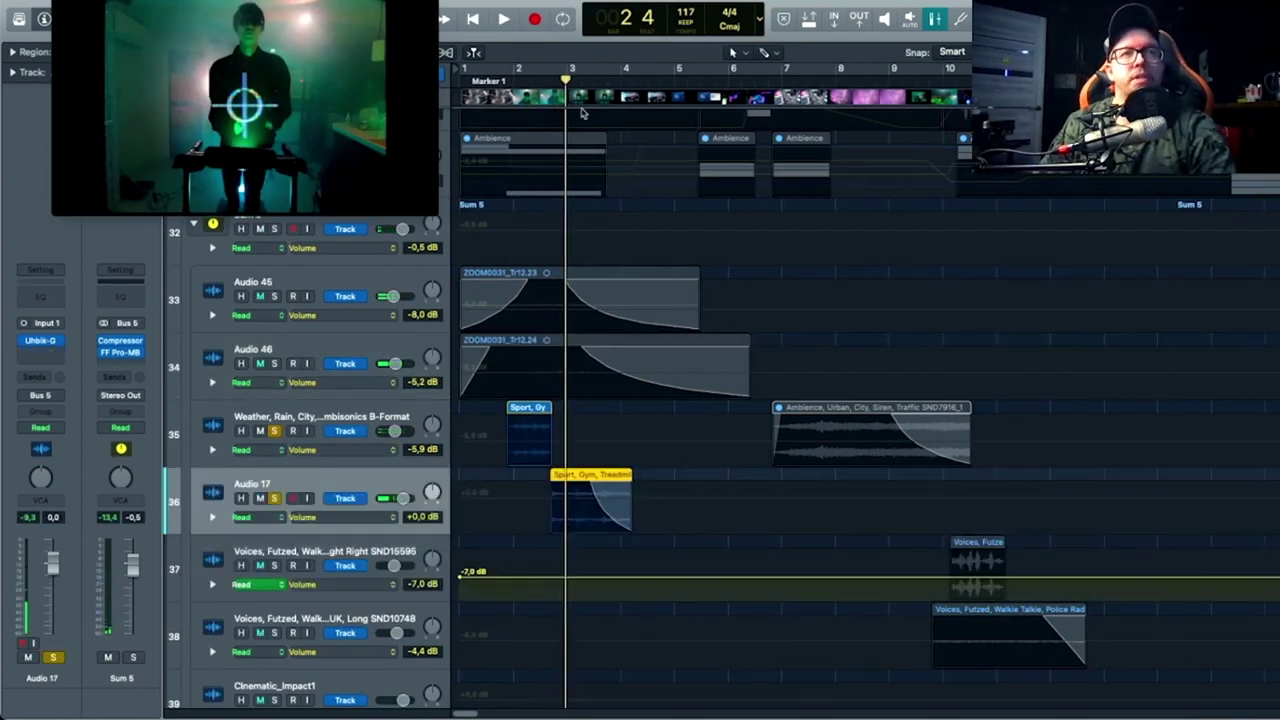
click(503, 84)
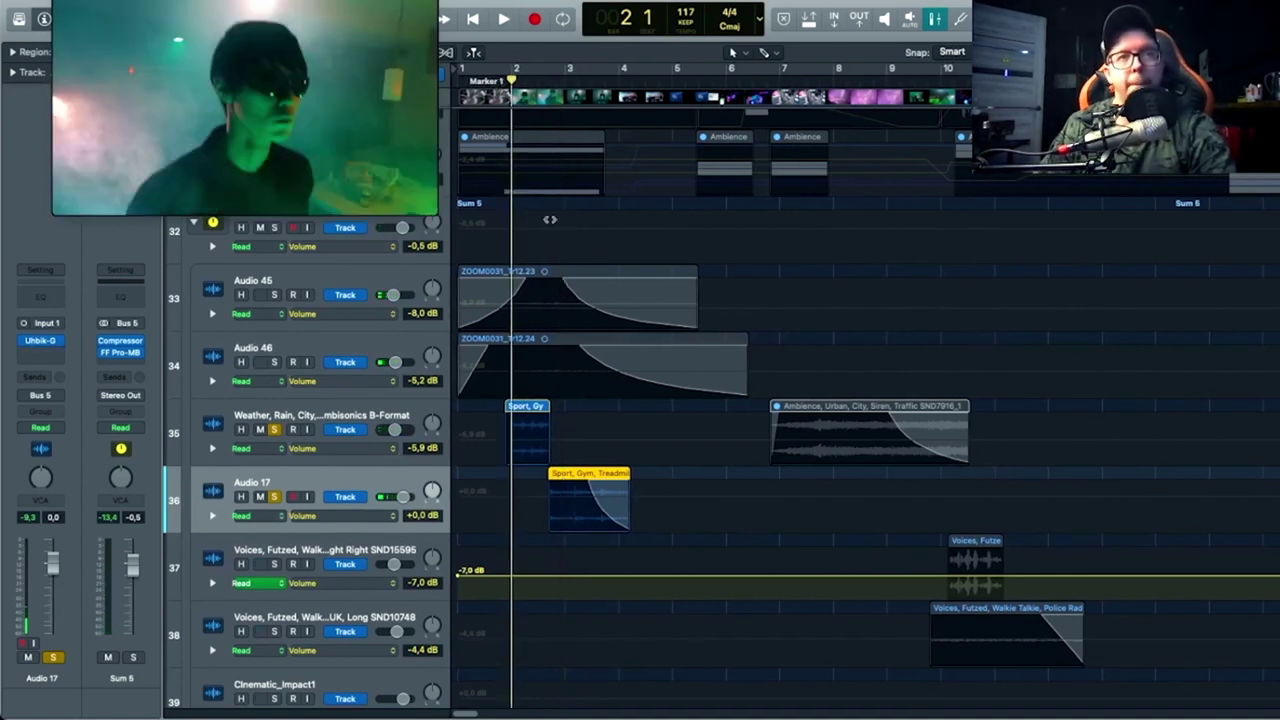
key(space)
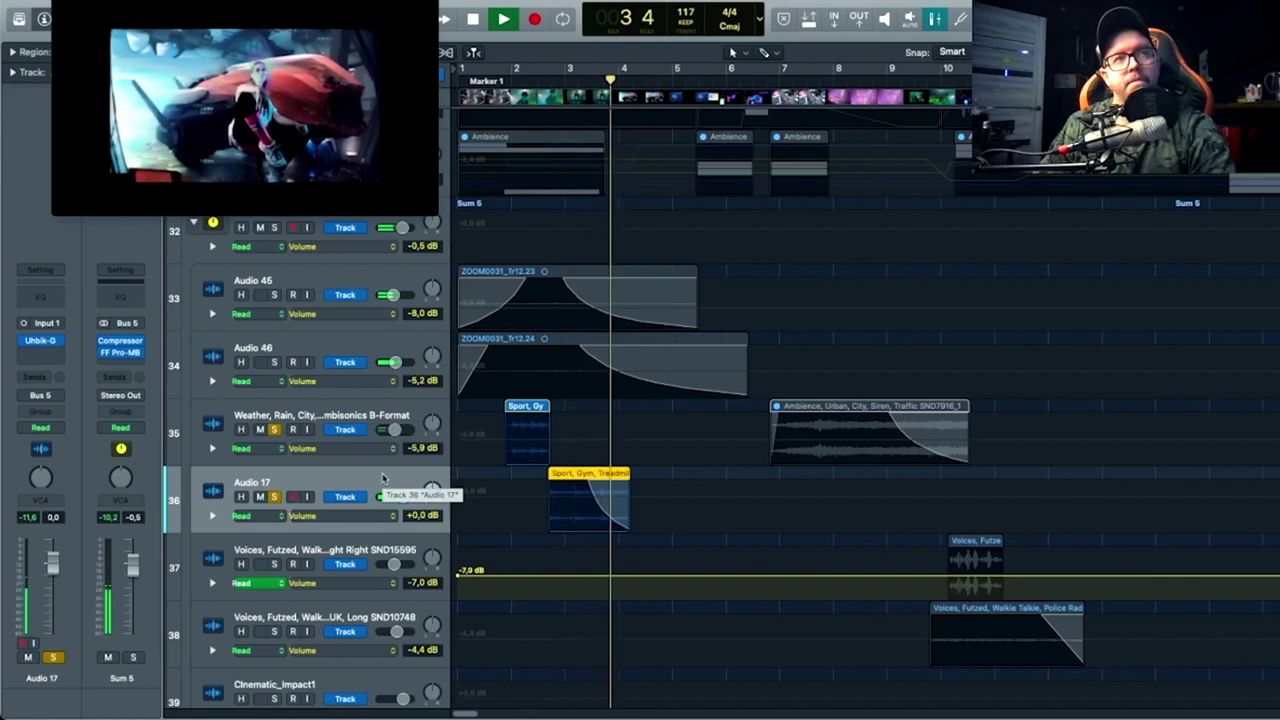
key(space)
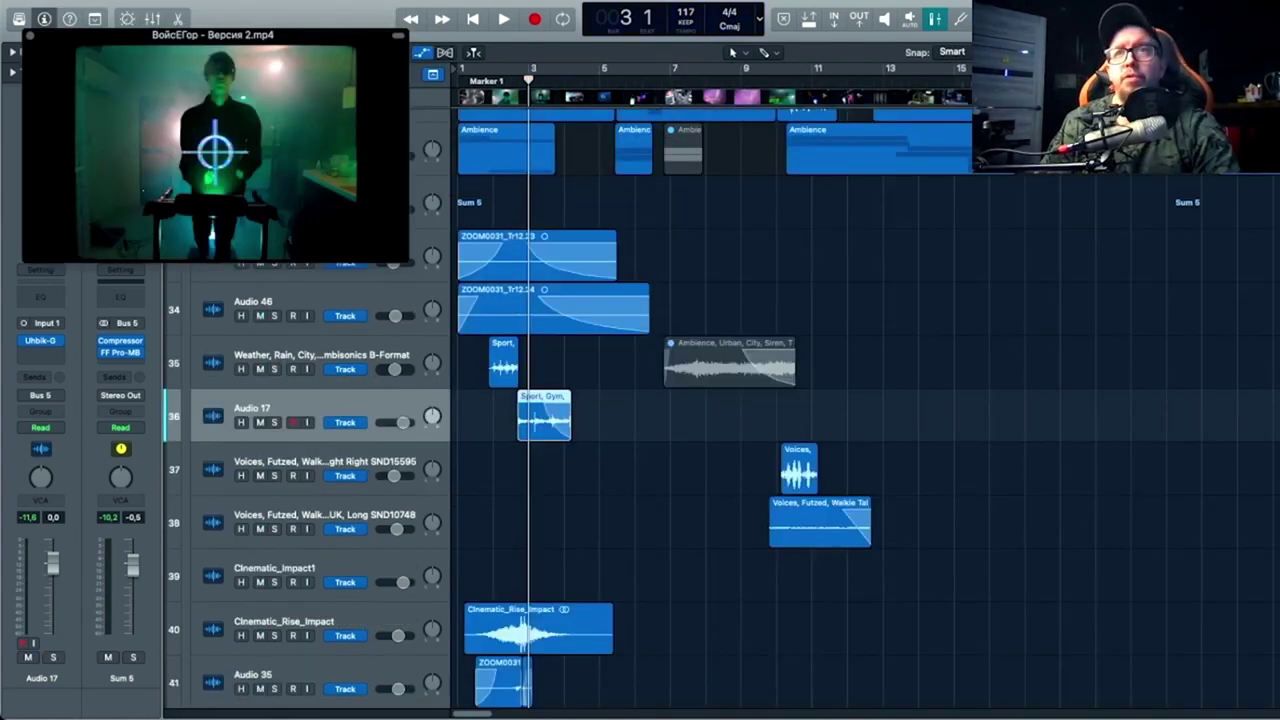
Step: Solo the Cinematic_Rise_Impact track and play its region from bar 1 beat 3
scroll(275, 413, down, 5)
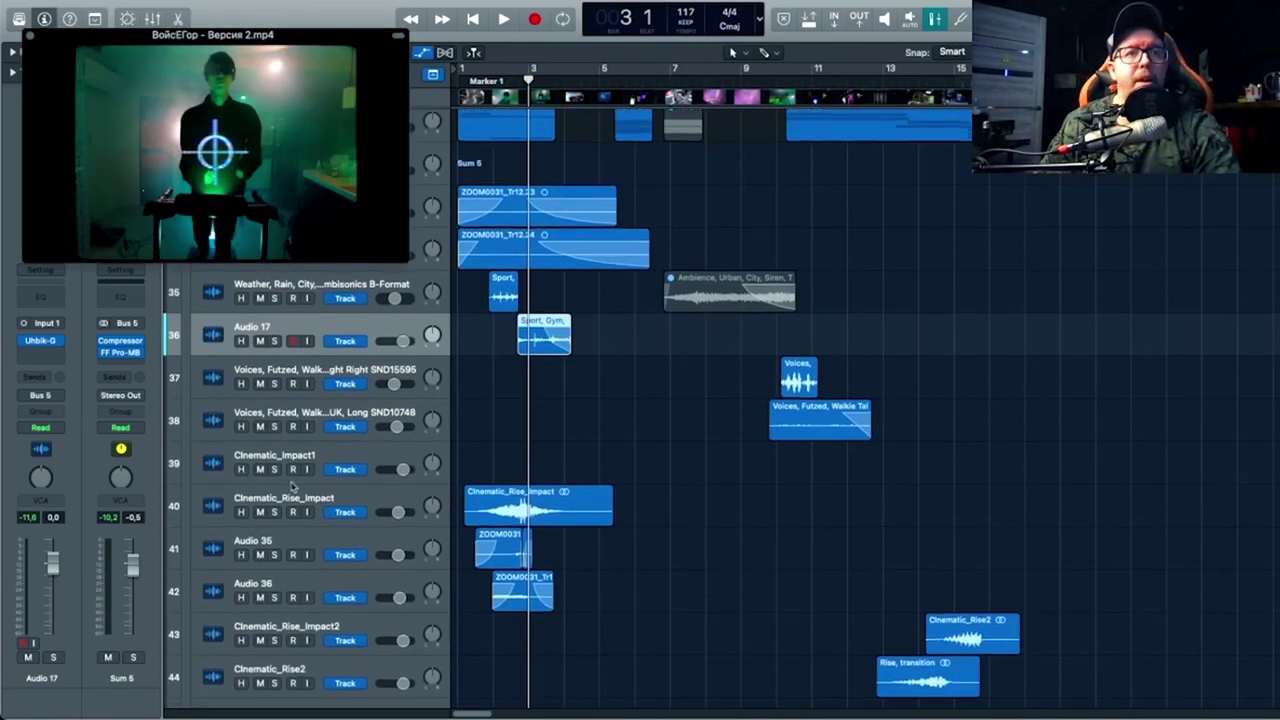
click(275, 419)
click(324, 405)
scroll(328, 403, down, 3)
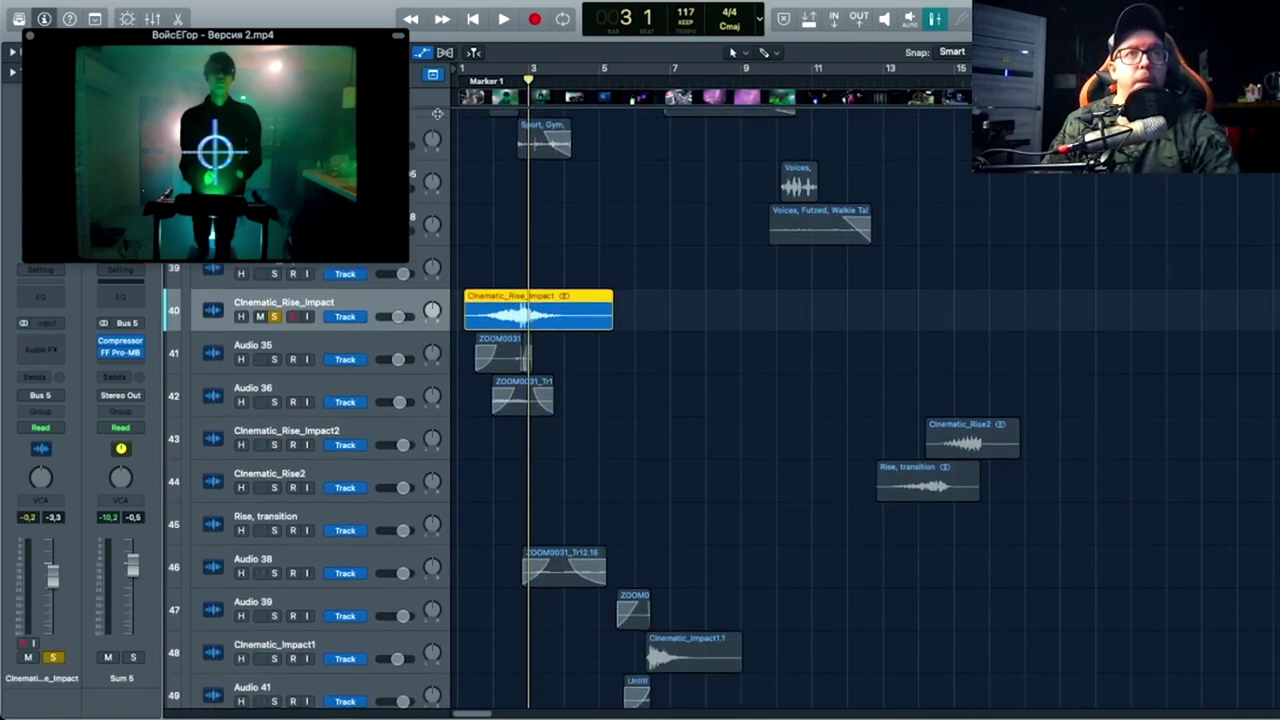
click(476, 85)
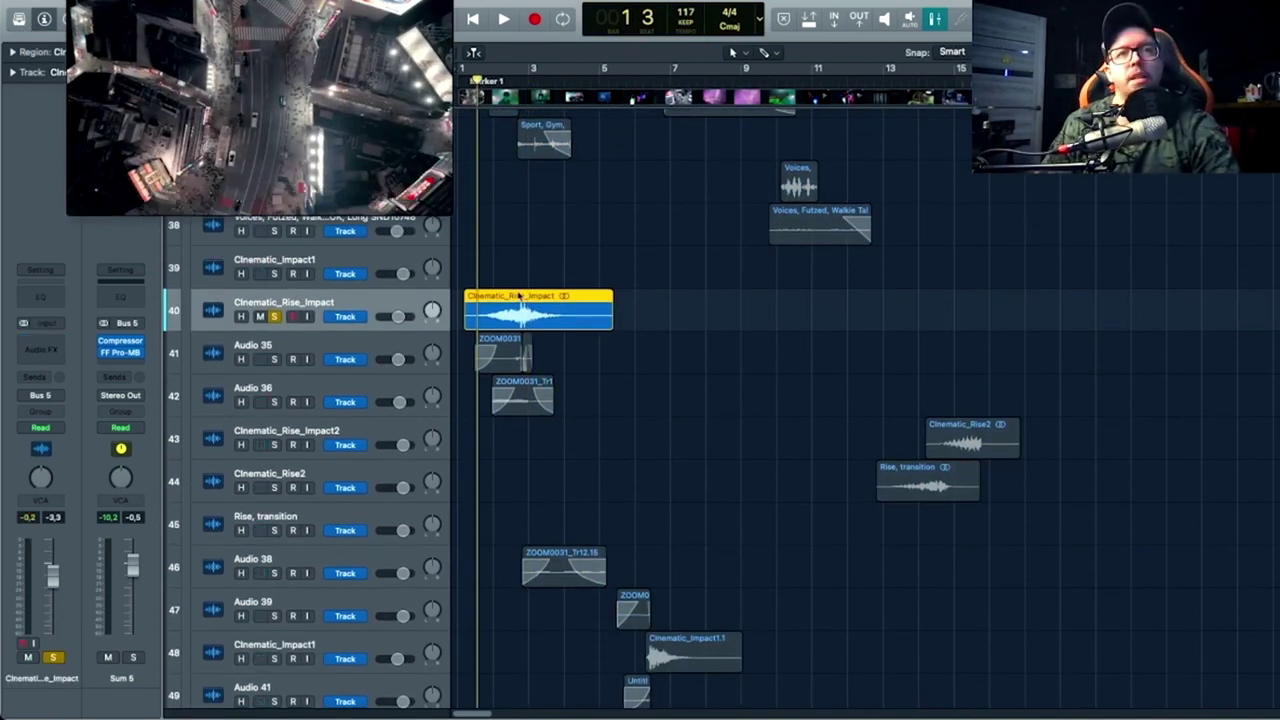
key(space)
scroll(512, 292, down, 1)
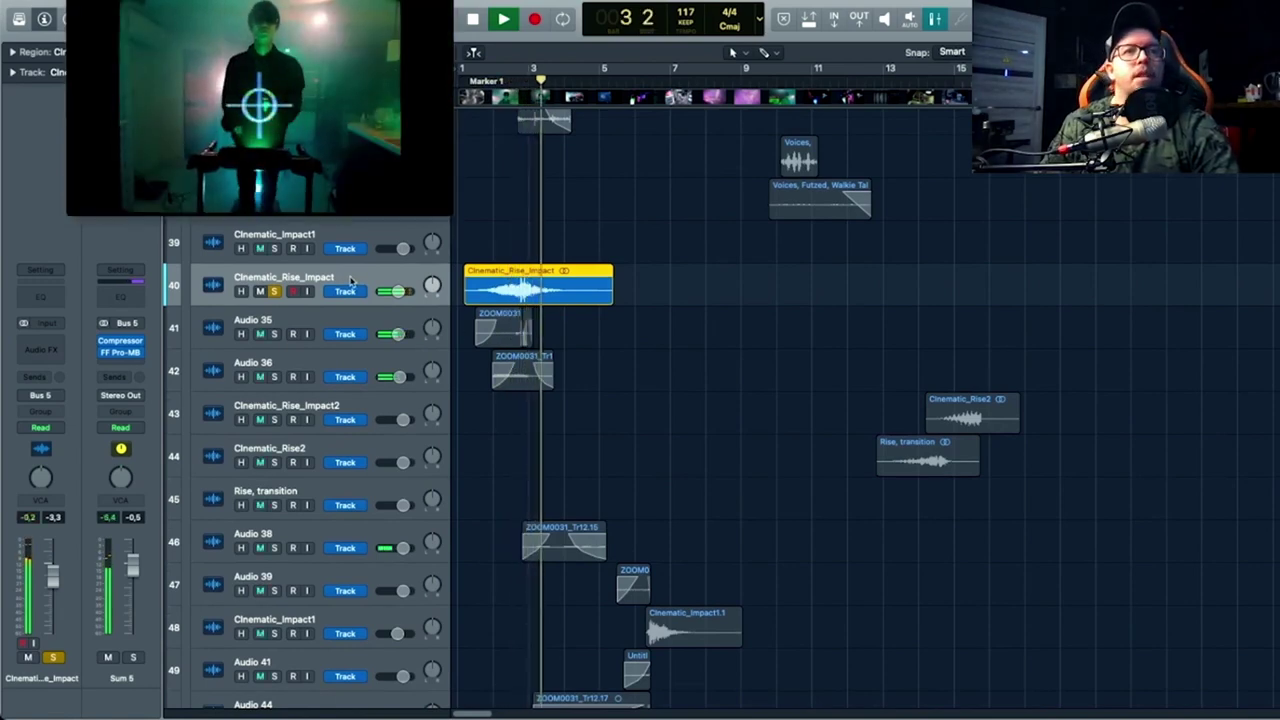
key(space)
Step: Examine the peak of the Cinematic_Rise_Impact waveform up close and place the playhead on it at bar 2 beat 4
scroll(563, 115, up, 5)
scroll(569, 117, left, 2)
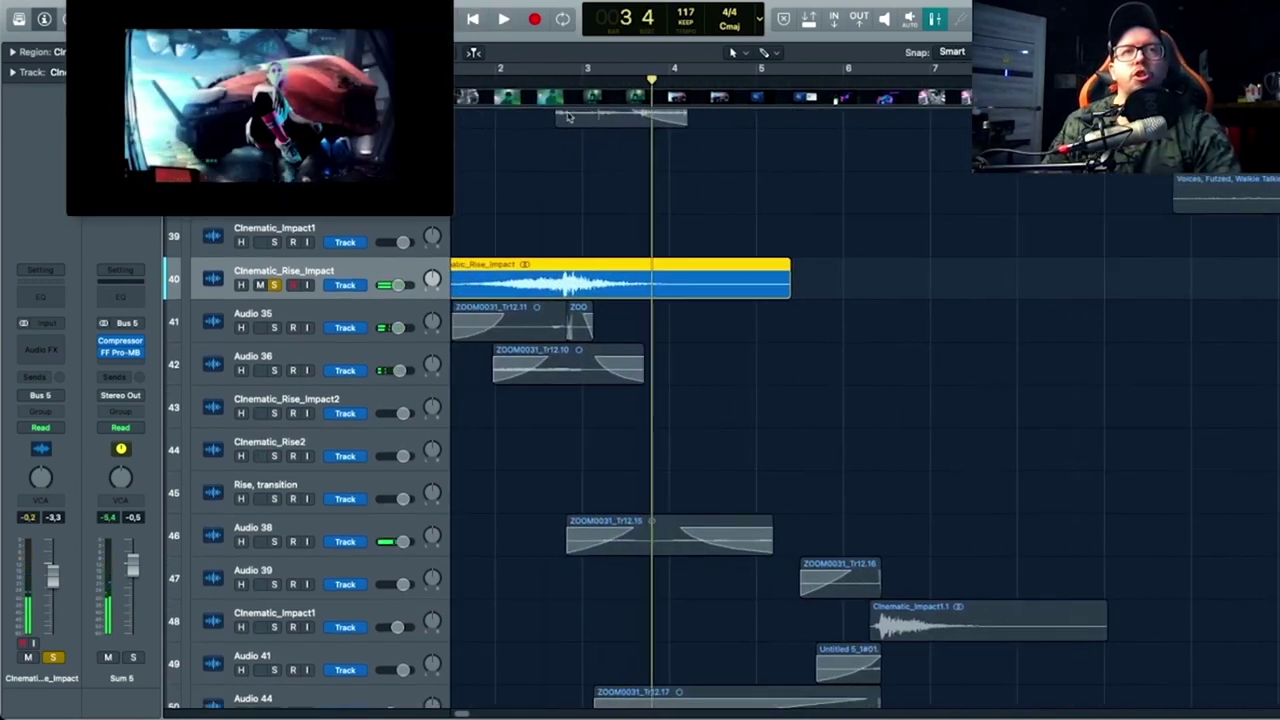
scroll(570, 117, up, 2)
scroll(585, 110, up, 5)
click(635, 73)
click(572, 76)
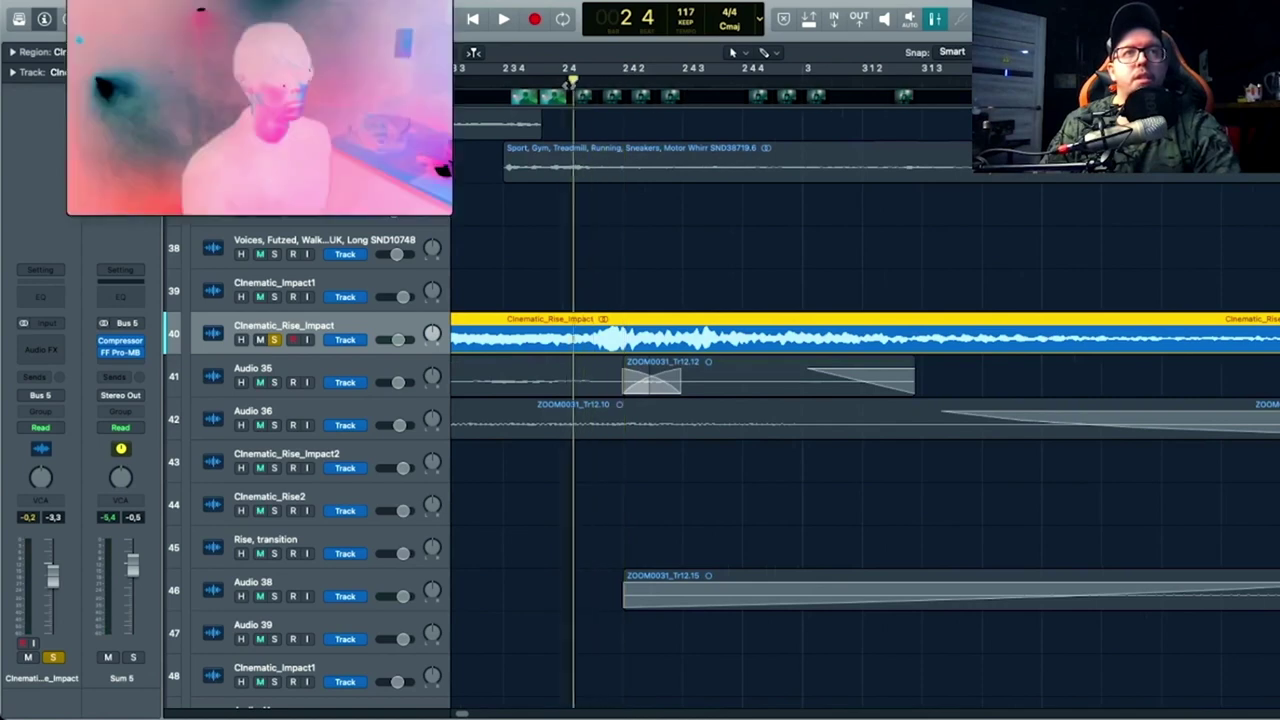
drag(572, 85, 583, 86)
drag(620, 341, 608, 346)
Step: Select the ZOOM0031 regions on Audio 35 and Audio 36 around the impact peak and examine their placement
scroll(690, 367, down, 1)
scroll(838, 430, down, 3)
scroll(905, 478, left, 2)
drag(891, 480, 591, 377)
scroll(660, 384, left, 1)
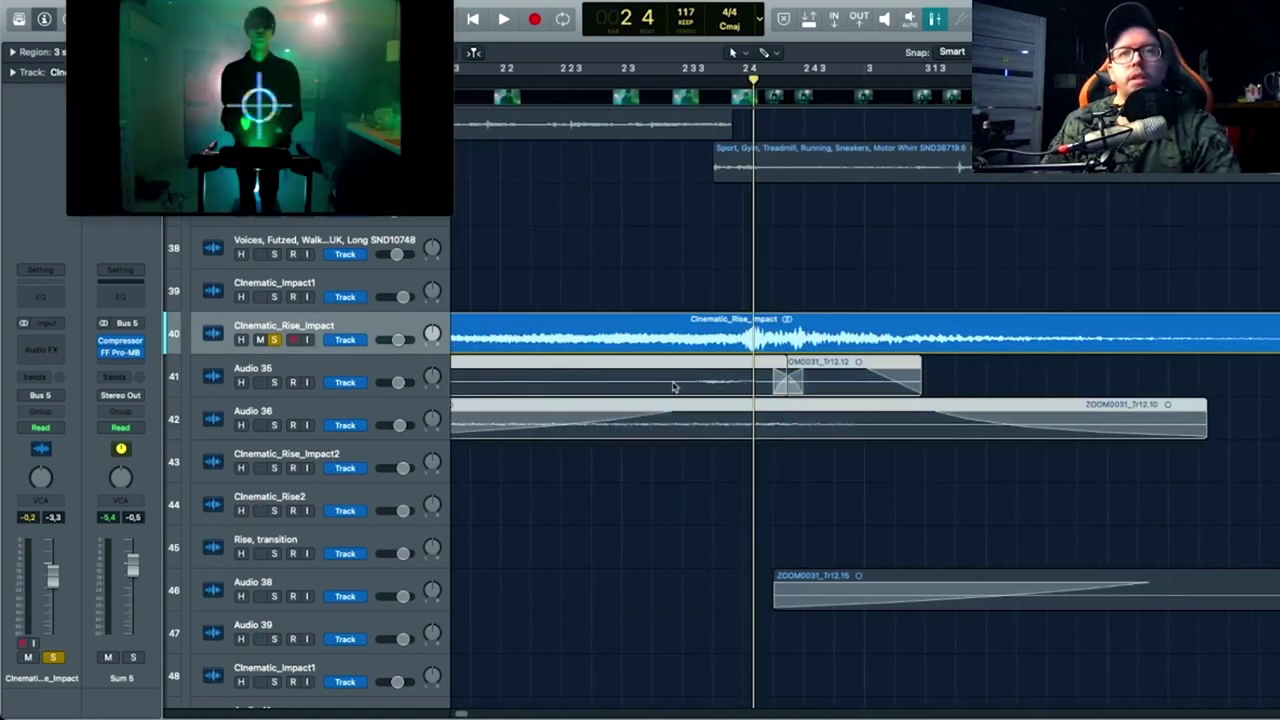
drag(674, 386, 657, 387)
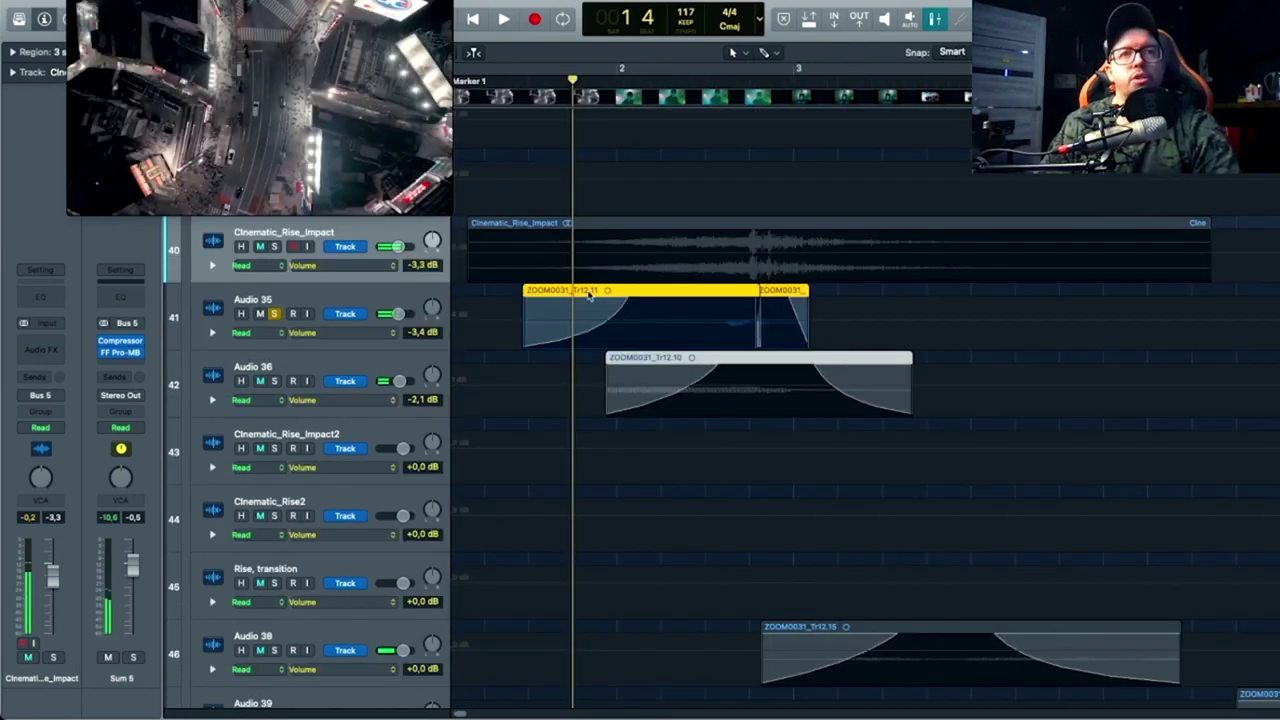
Step: Play Audio 35 soloed, then play Cinematic_Rise_Impact, Audio 35 and Audio 36 soloed together through the impact up to bar 4
key(space)
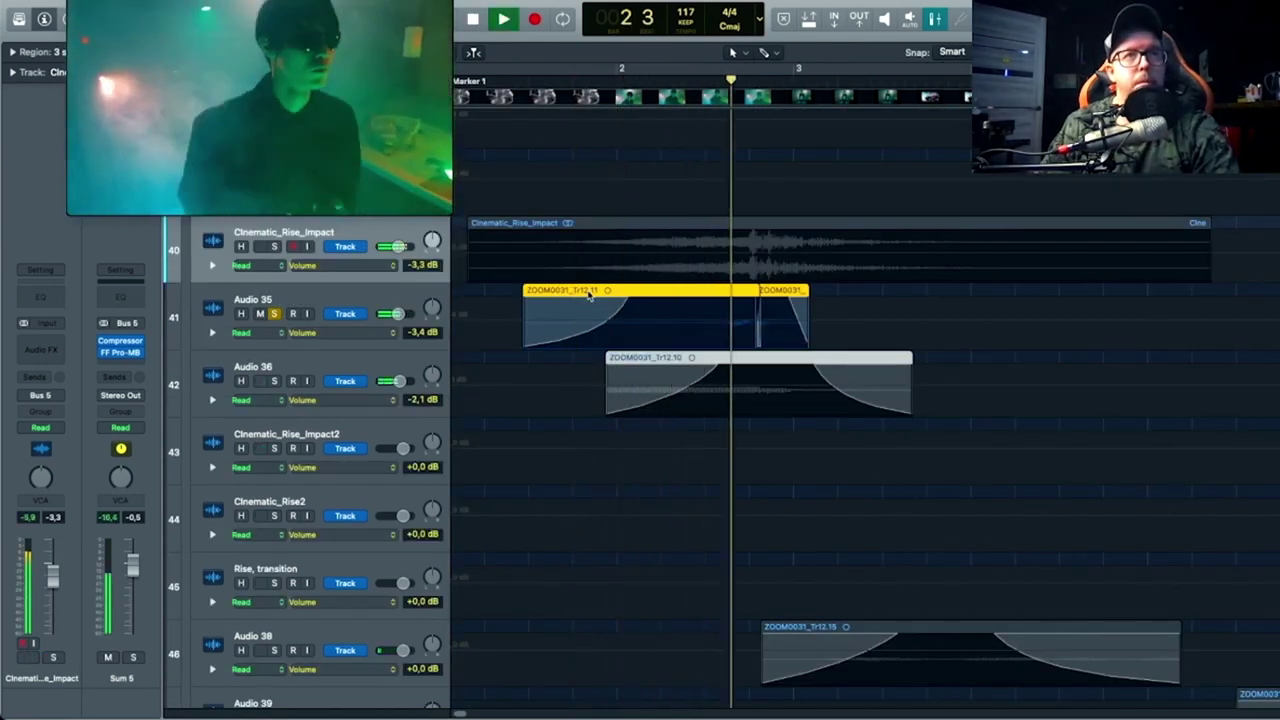
click(278, 314)
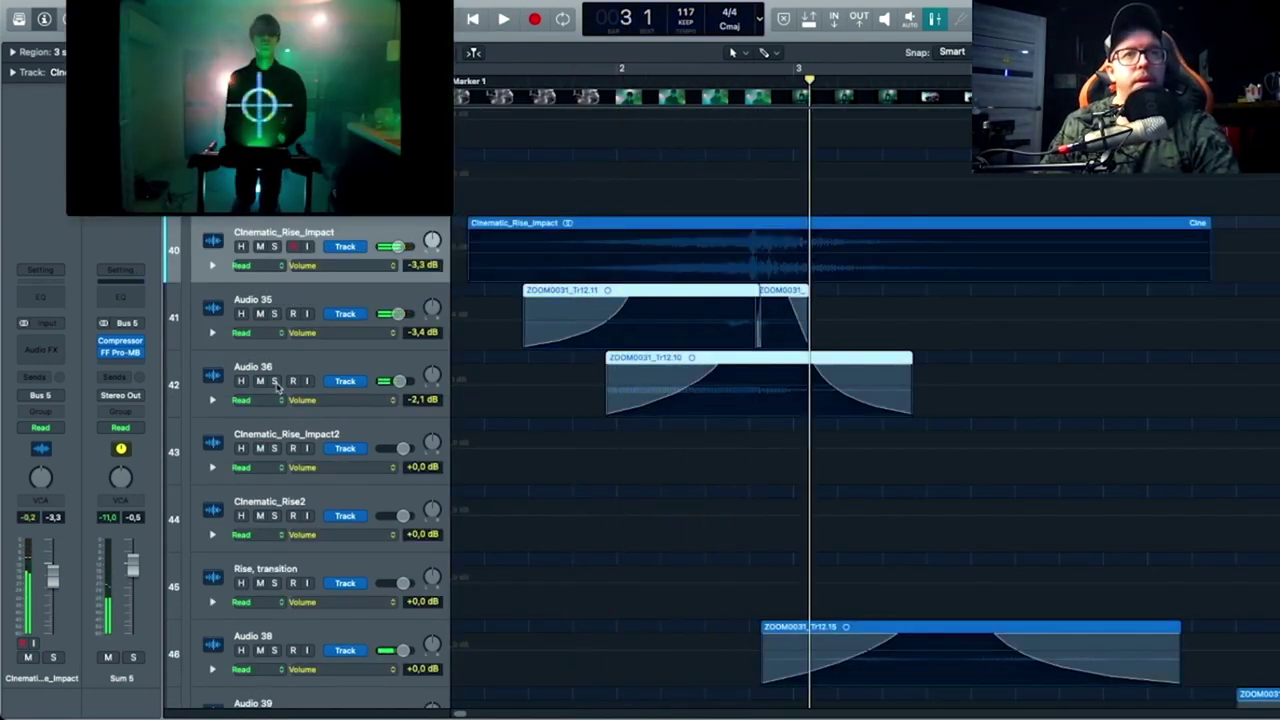
click(275, 381)
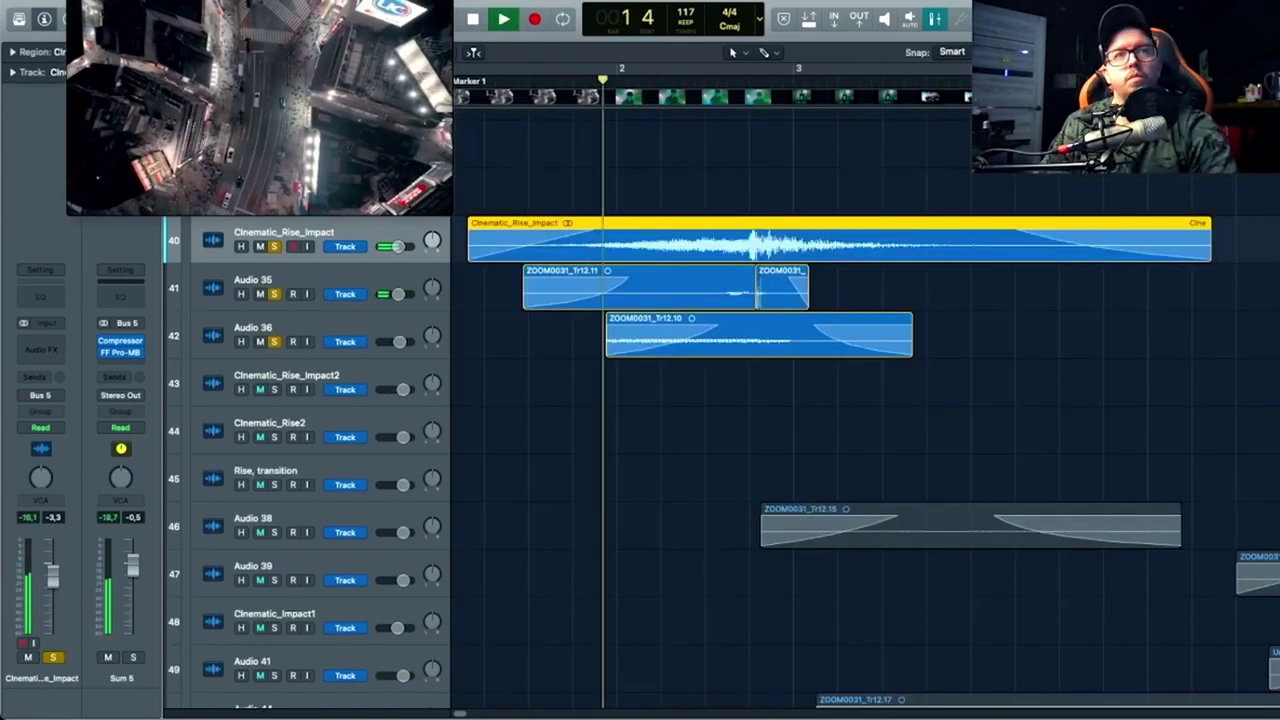
key(a)
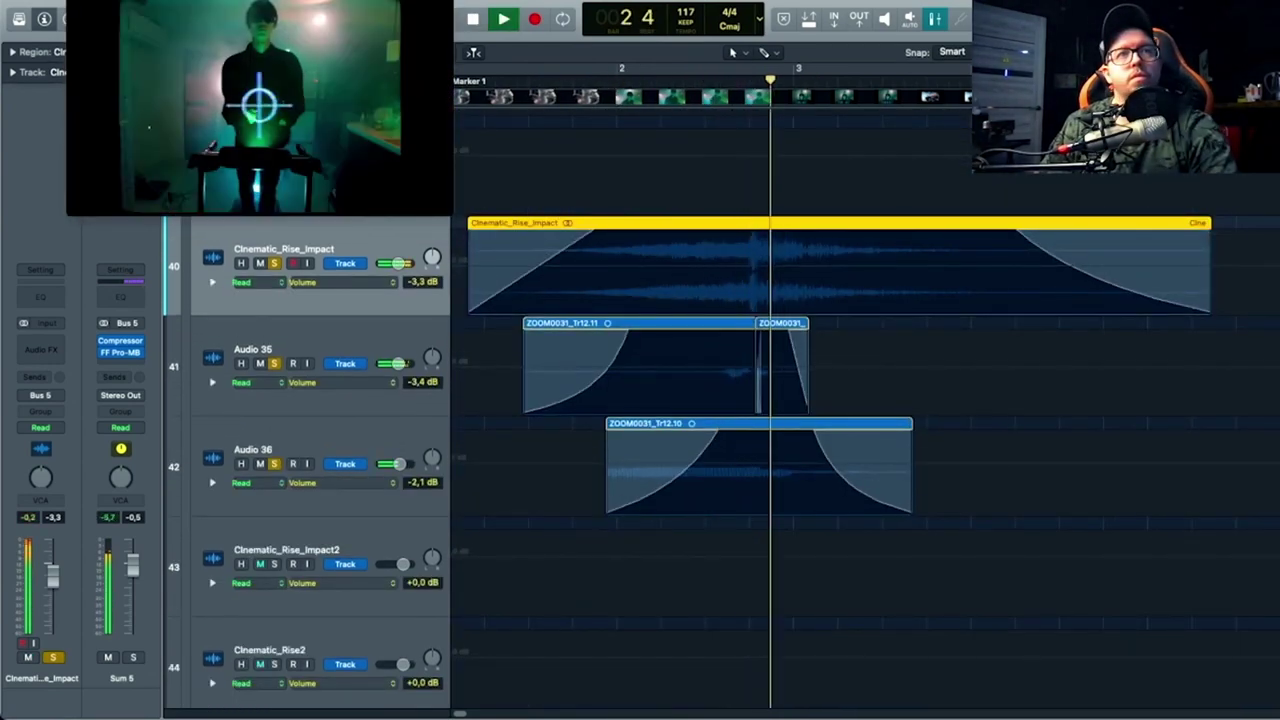
key(super+Up)
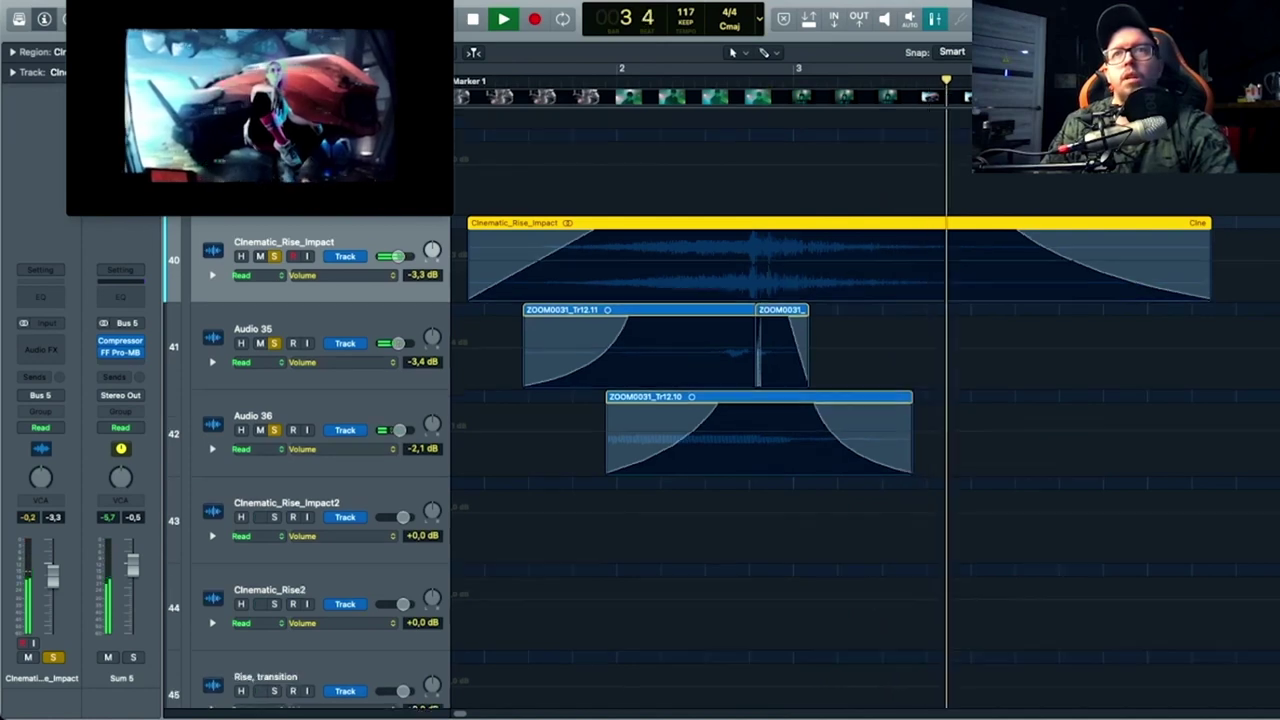
key(super+Left)
key(super+Left)
key(super+Up)
scroll(885, 216, up, 2)
scroll(883, 216, up, 1)
key(space)
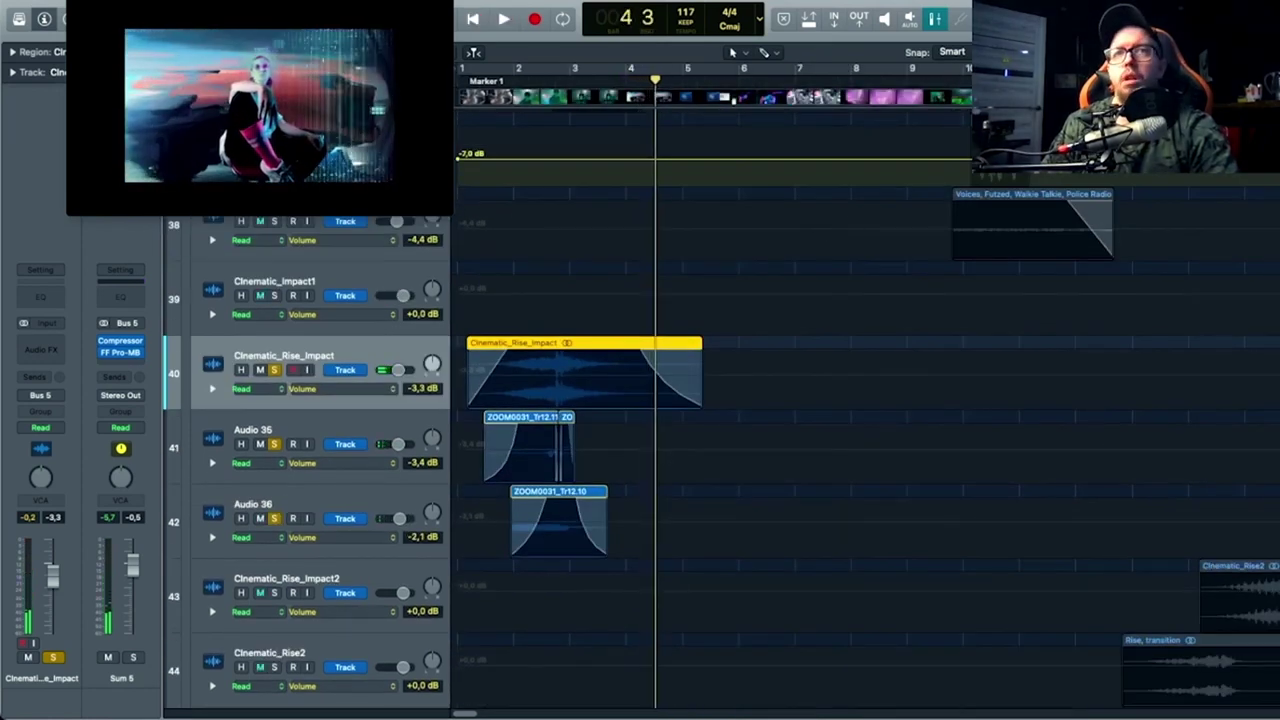
Step: Hide the track automation and turn off solo on the Cinematic_Rise_Impact track
key(a)
key(super+Left)
key(super+Left)
key(super+Left)
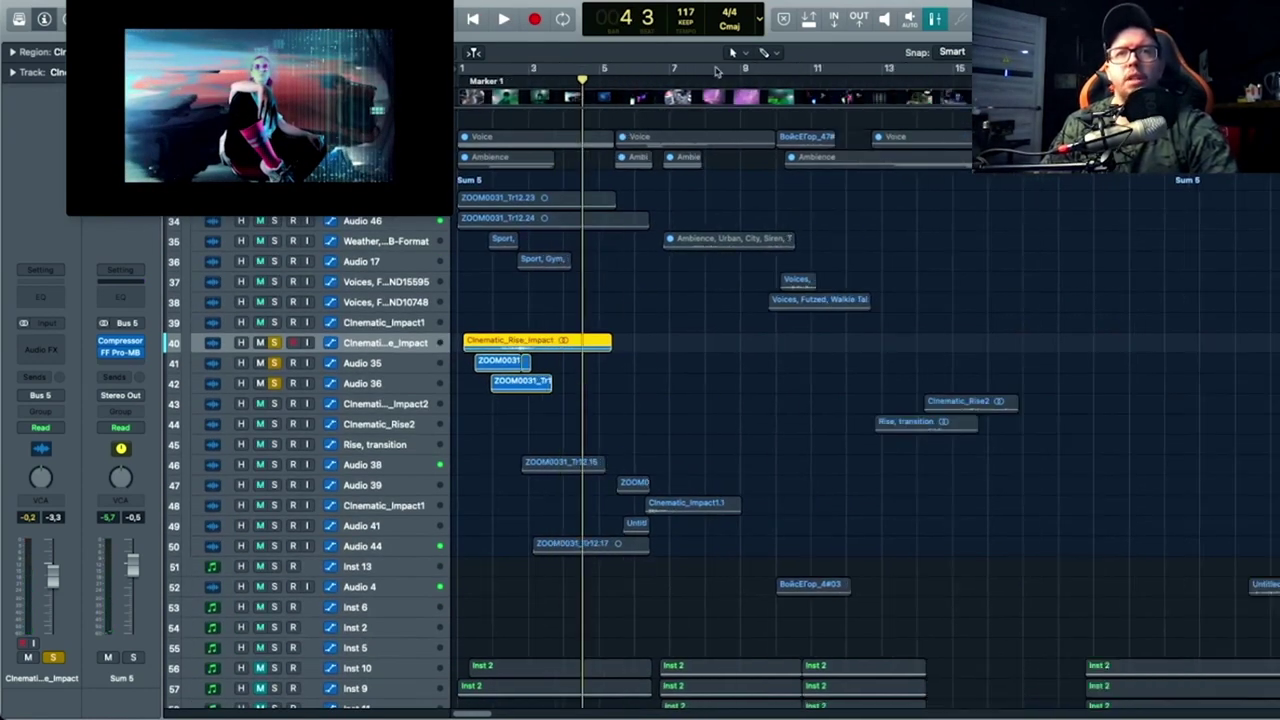
key(super+Left)
key(super+Left)
key(super+Left)
click(274, 343)
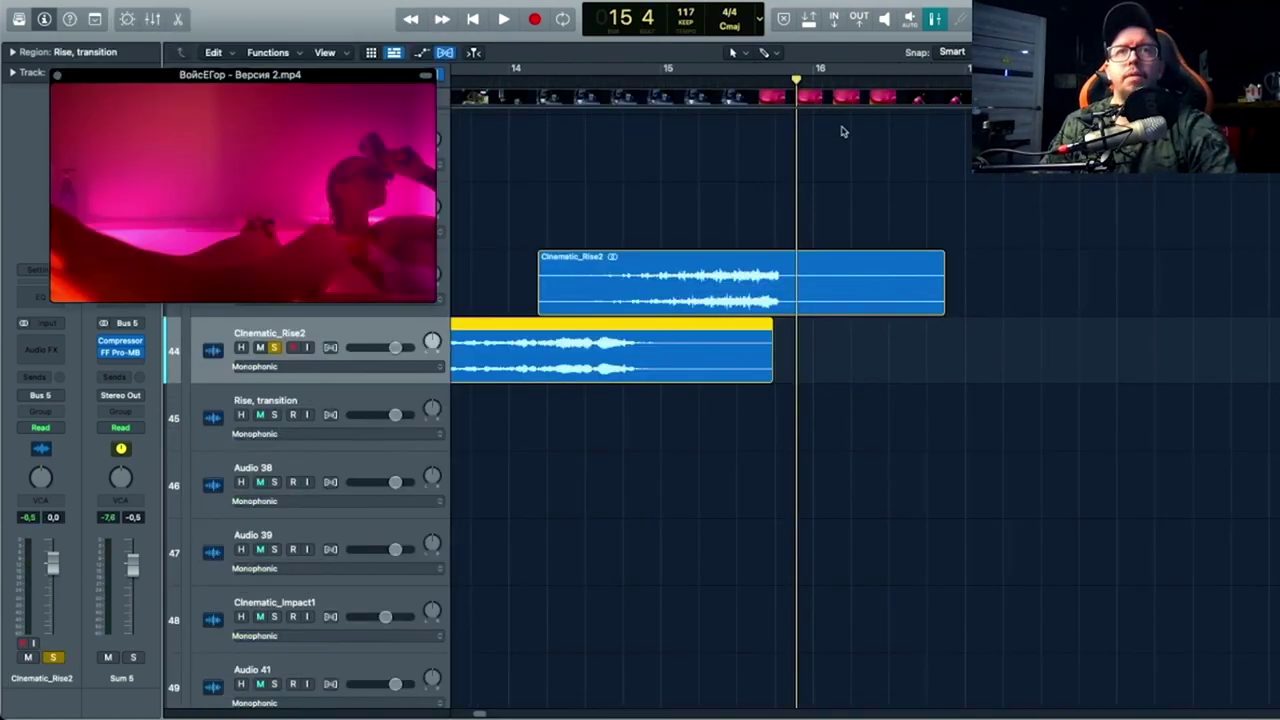
Step: Move the Cinematic_Rise2 region earlier so its rise ends at bar 15 beat 2, and play it from bar 14 beat 3
key(super+Right)
key(super+Left)
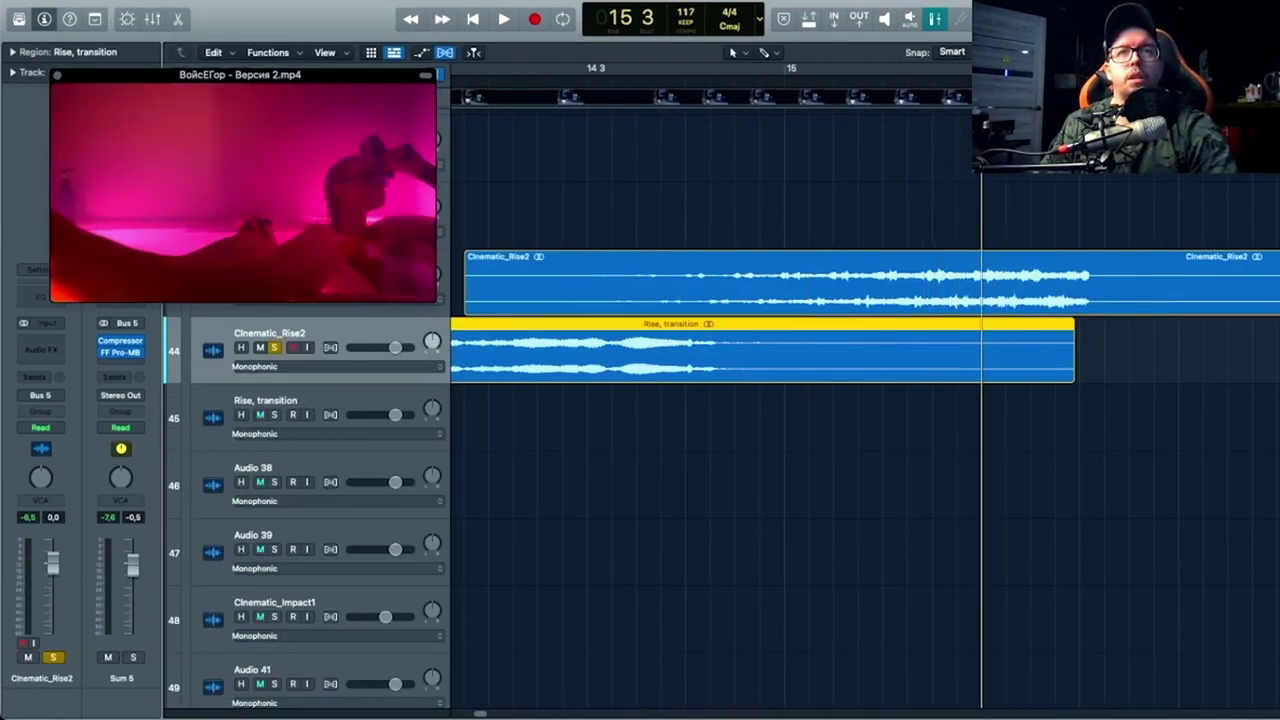
drag(981, 87, 963, 92)
drag(1099, 278, 973, 289)
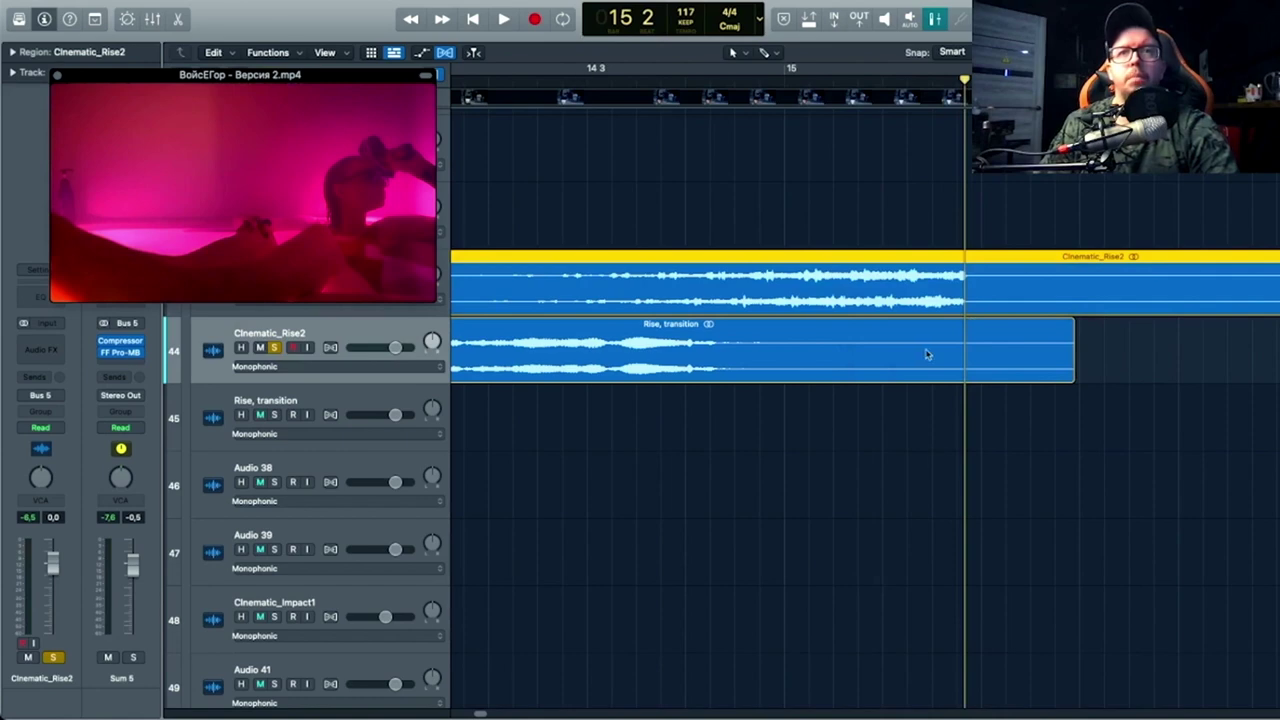
drag(688, 95, 652, 92)
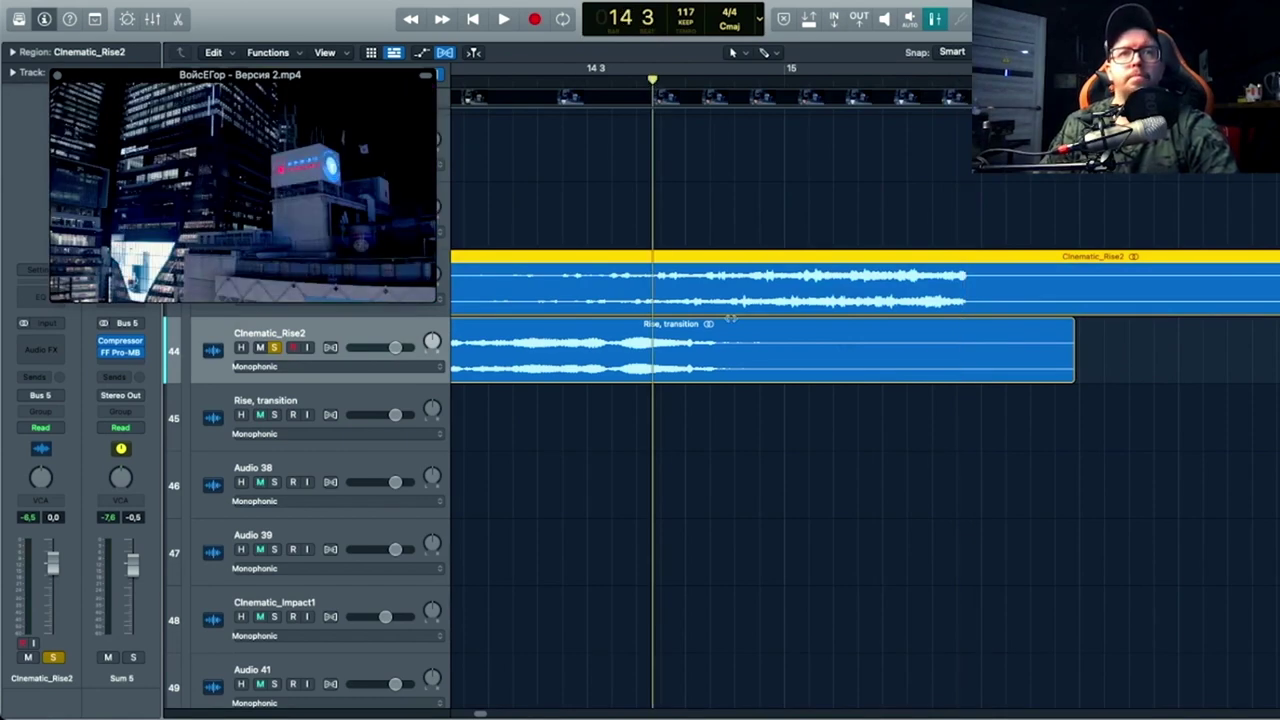
key(space)
Step: Play the soloed Audio 39 region near bar 5 and the soloed Cinematic_Impact1 region after it, and stop playback
scroll(783, 340, left, 10)
scroll(808, 367, down, 5)
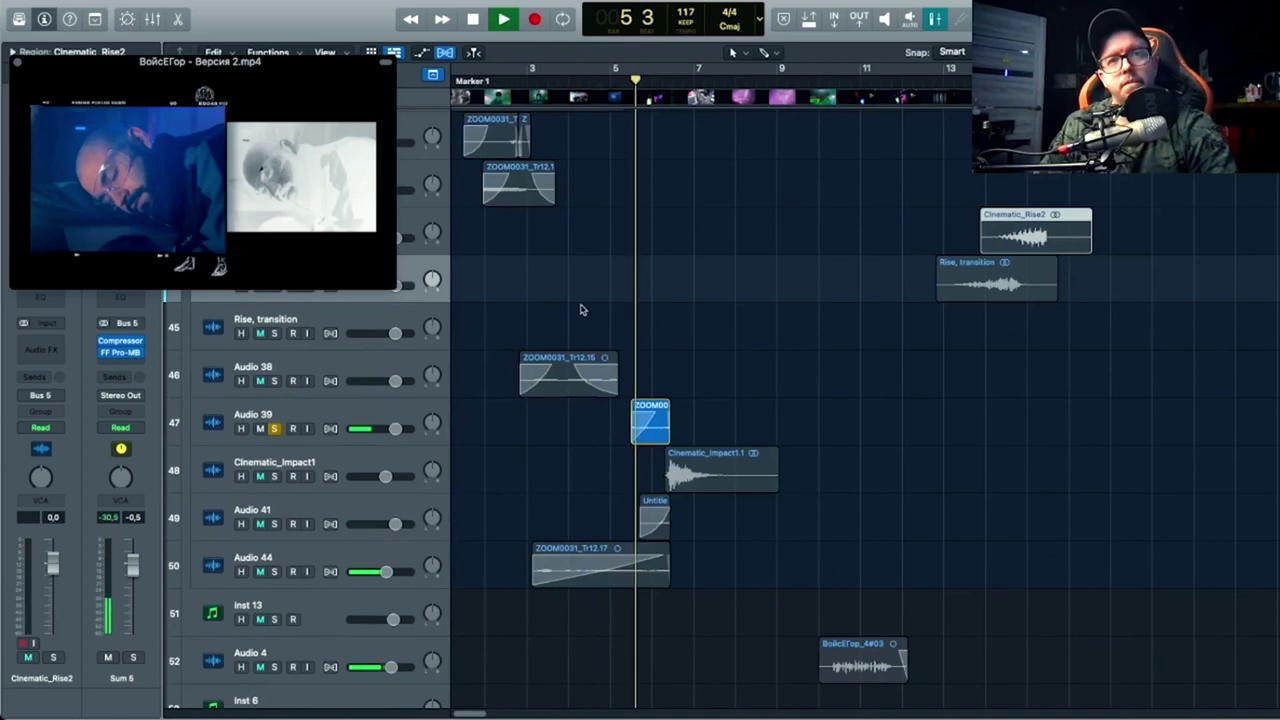
scroll(523, 423, down, 1)
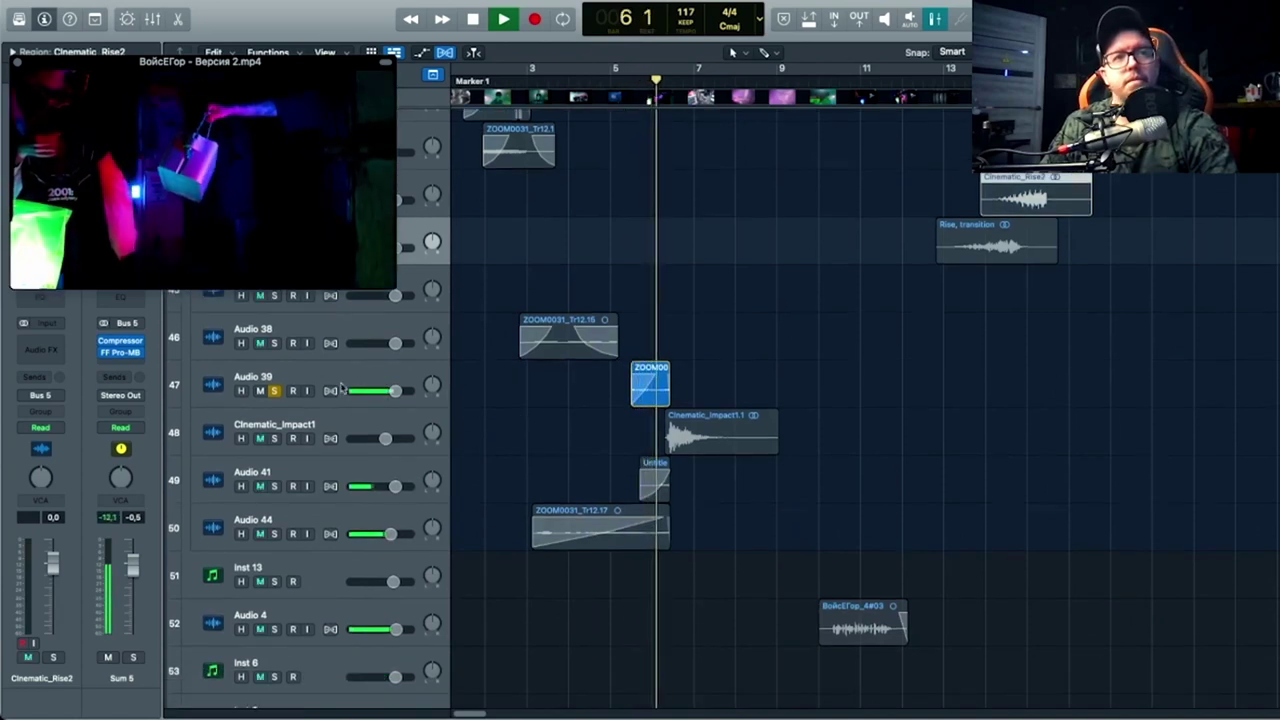
click(296, 377)
key(space)
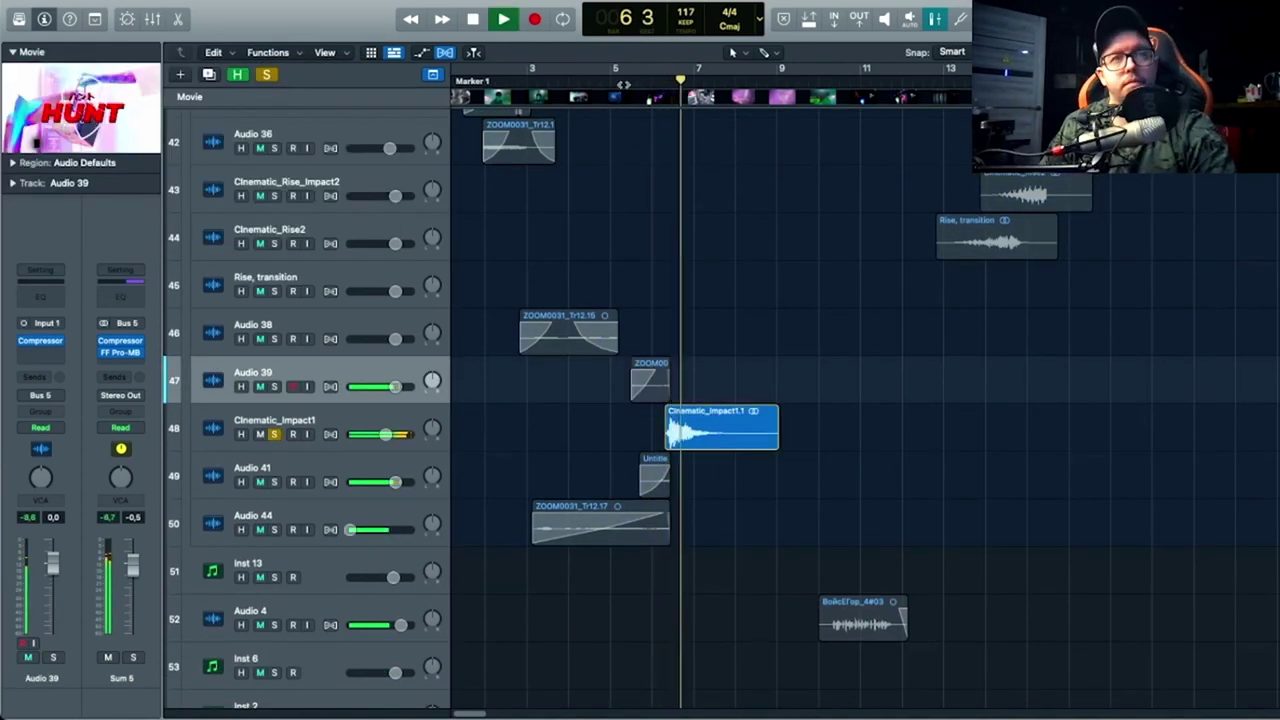
key(space)
scroll(720, 410, up, 1)
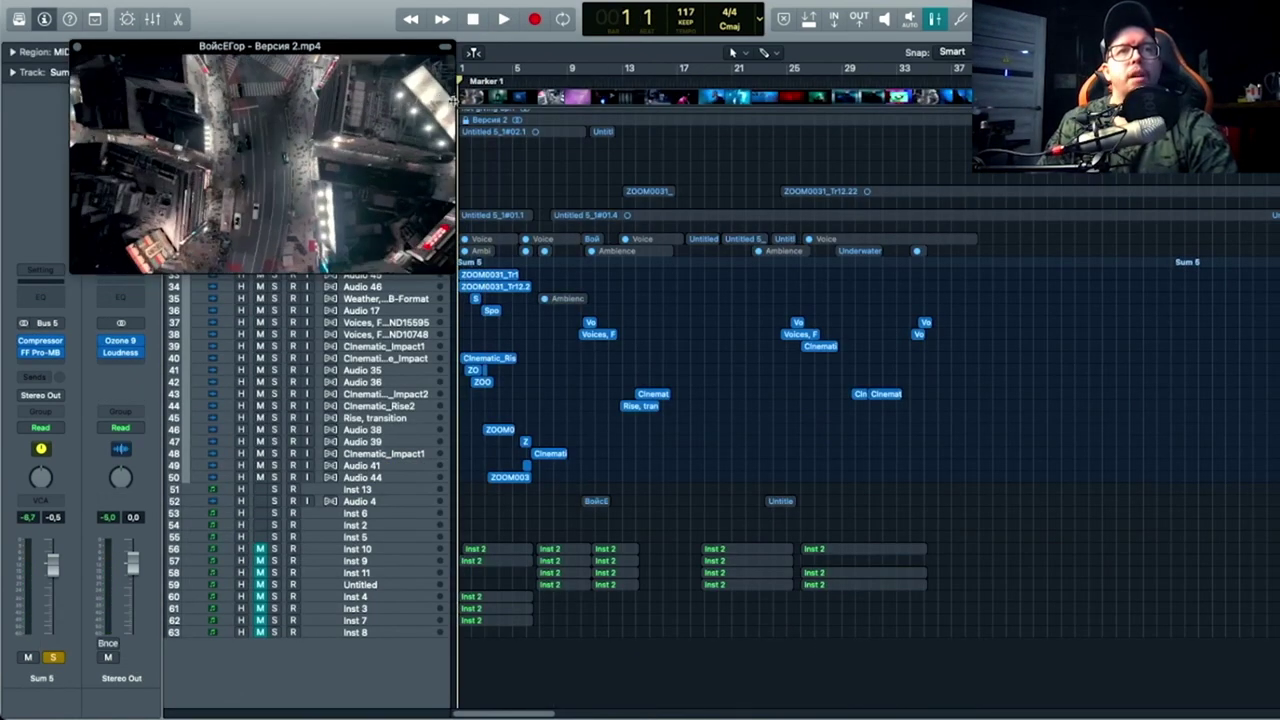
Step: Move the video window clear of the arrangement, solo the Ambience stack and collapse the Sum 5 track stack
drag(606, 113, 340, 148)
scroll(600, 340, up, 1)
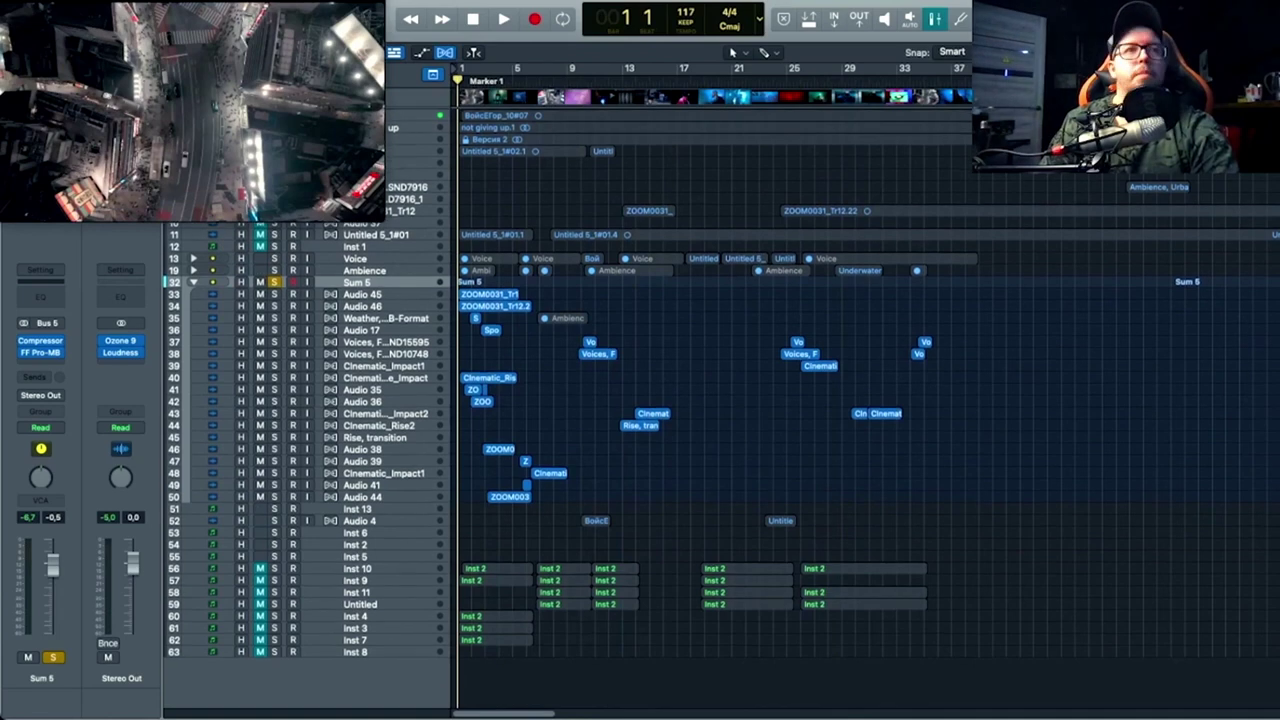
key(super+Up)
click(275, 252)
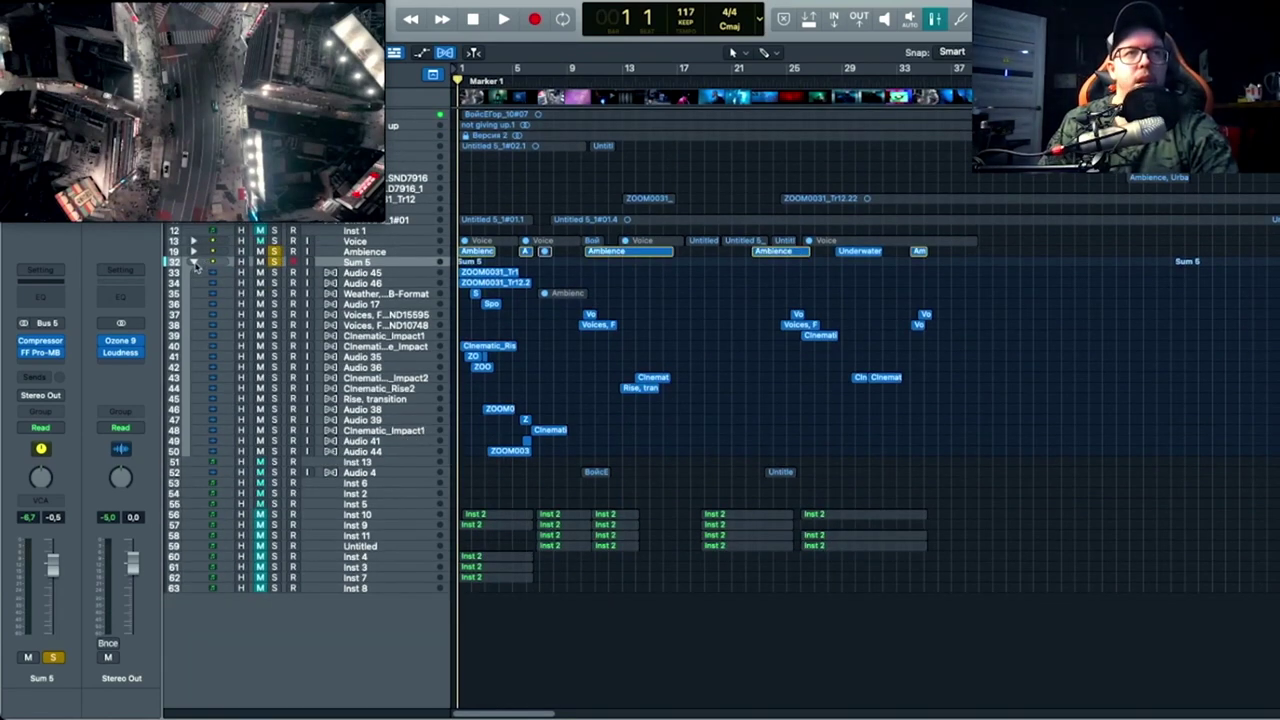
click(193, 262)
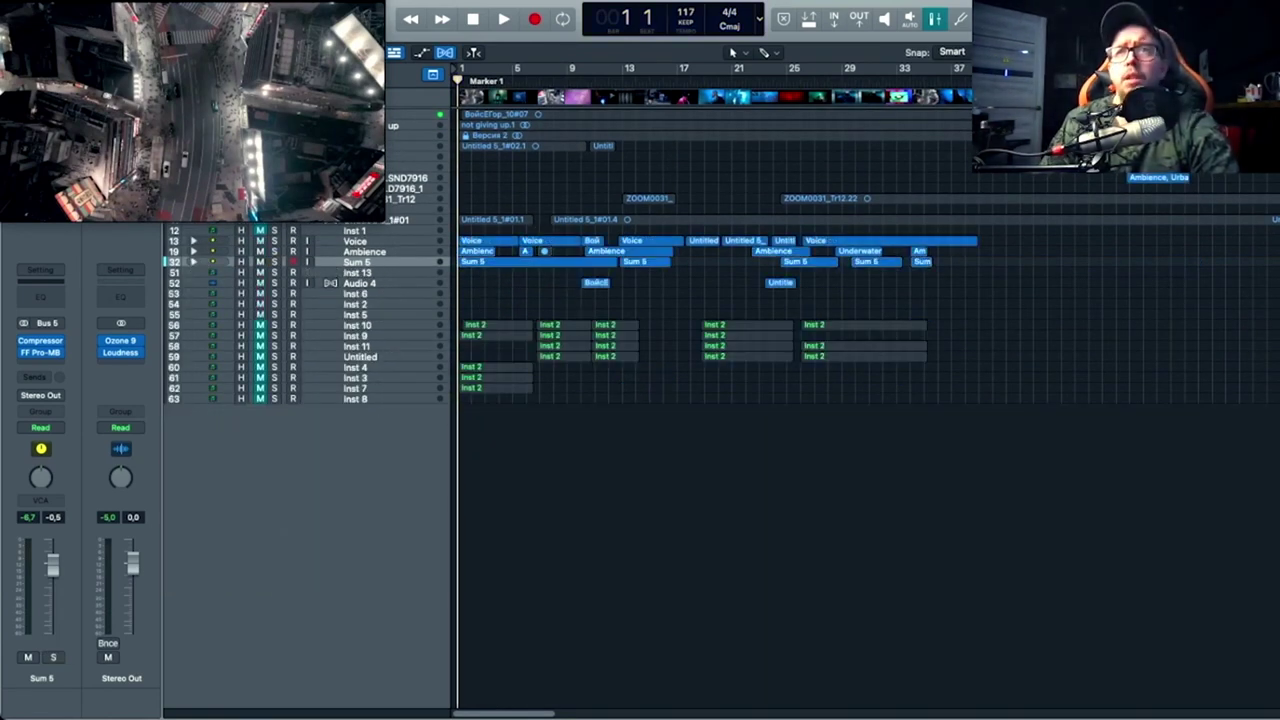
Step: Place the playhead at bar 4 beat 1 and examine the regions of the Voice, Ambience and Sum 5 stacks
key(super+Down)
key(super+Down)
key(super+Down)
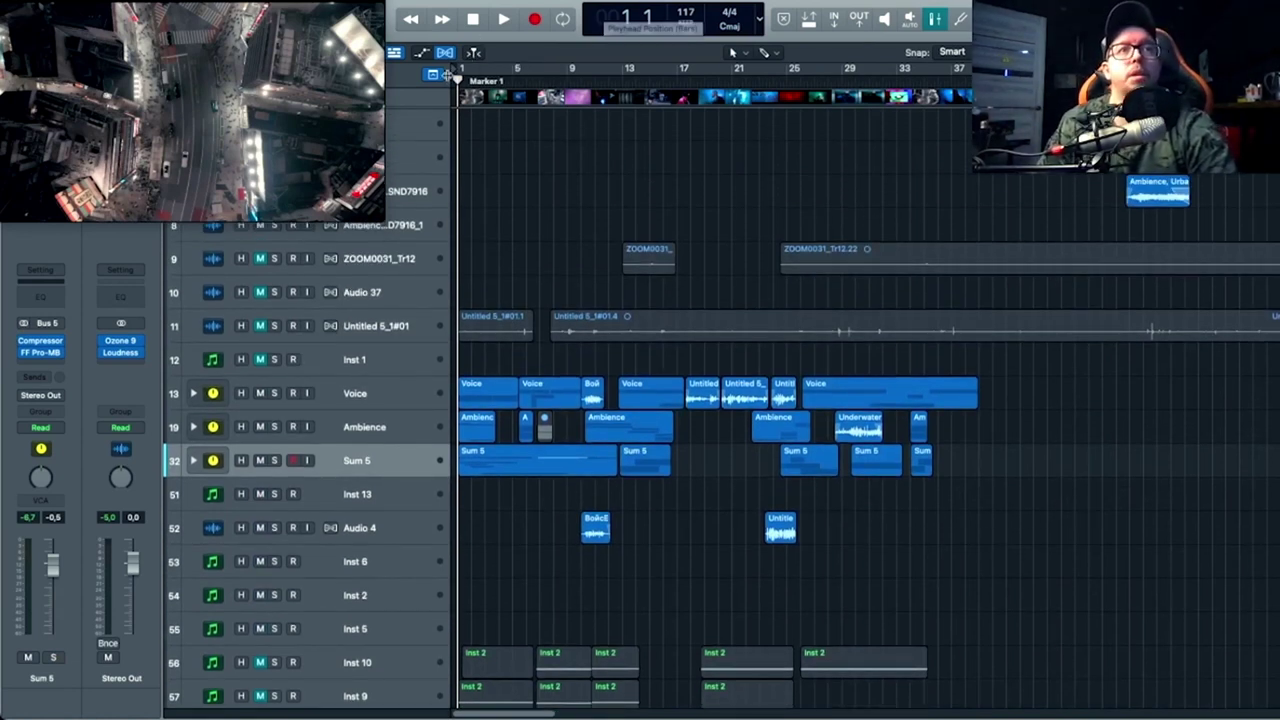
drag(459, 79, 498, 79)
scroll(517, 289, up, 1)
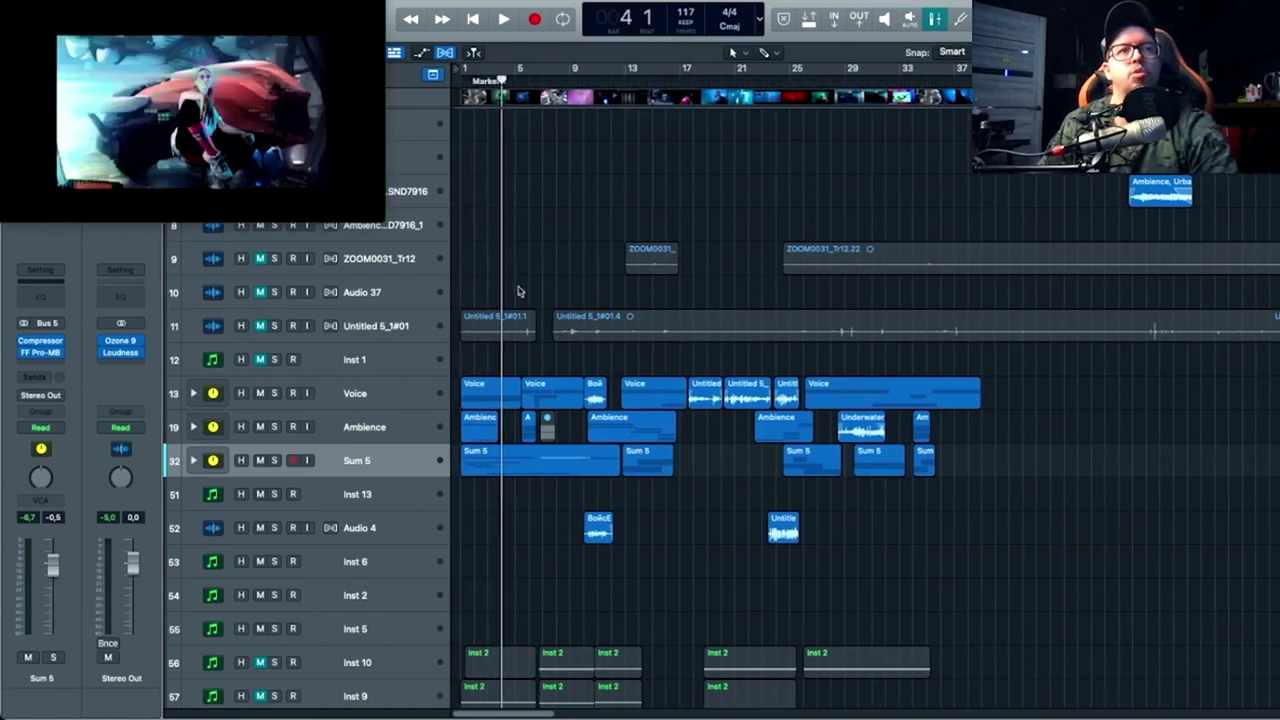
scroll(548, 302, up, 4)
scroll(551, 271, down, 6)
scroll(551, 271, left, 1)
scroll(614, 334, up, 8)
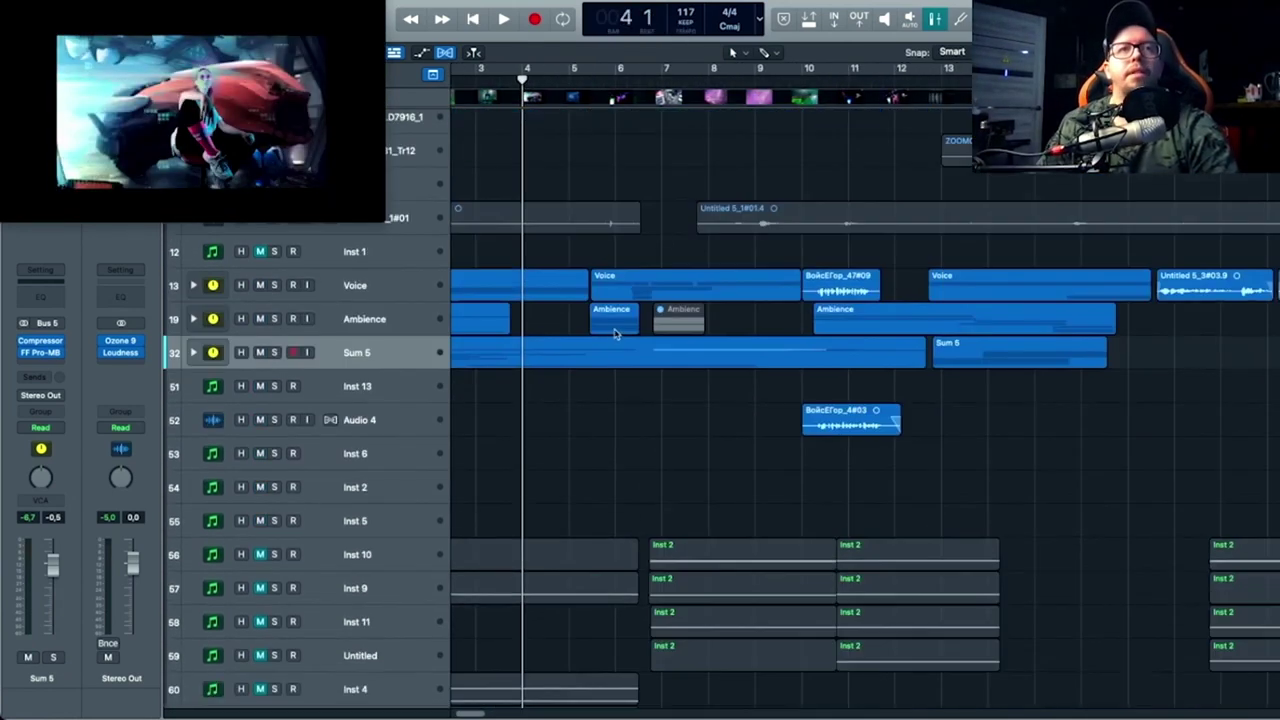
scroll(775, 275, down, 4)
scroll(586, 131, down, 3)
scroll(586, 131, down, 1)
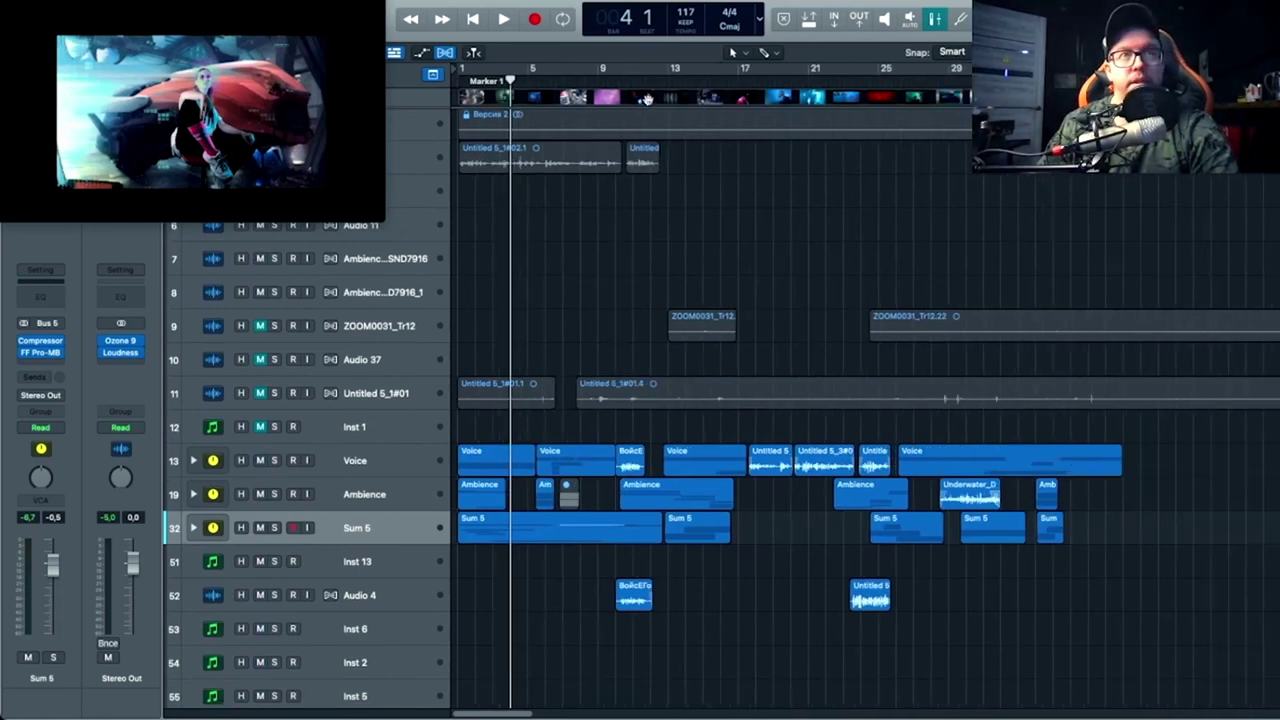
Step: Solo the Voice stack and place the playhead at bar 5 beat 2
drag(517, 79, 575, 118)
click(274, 460)
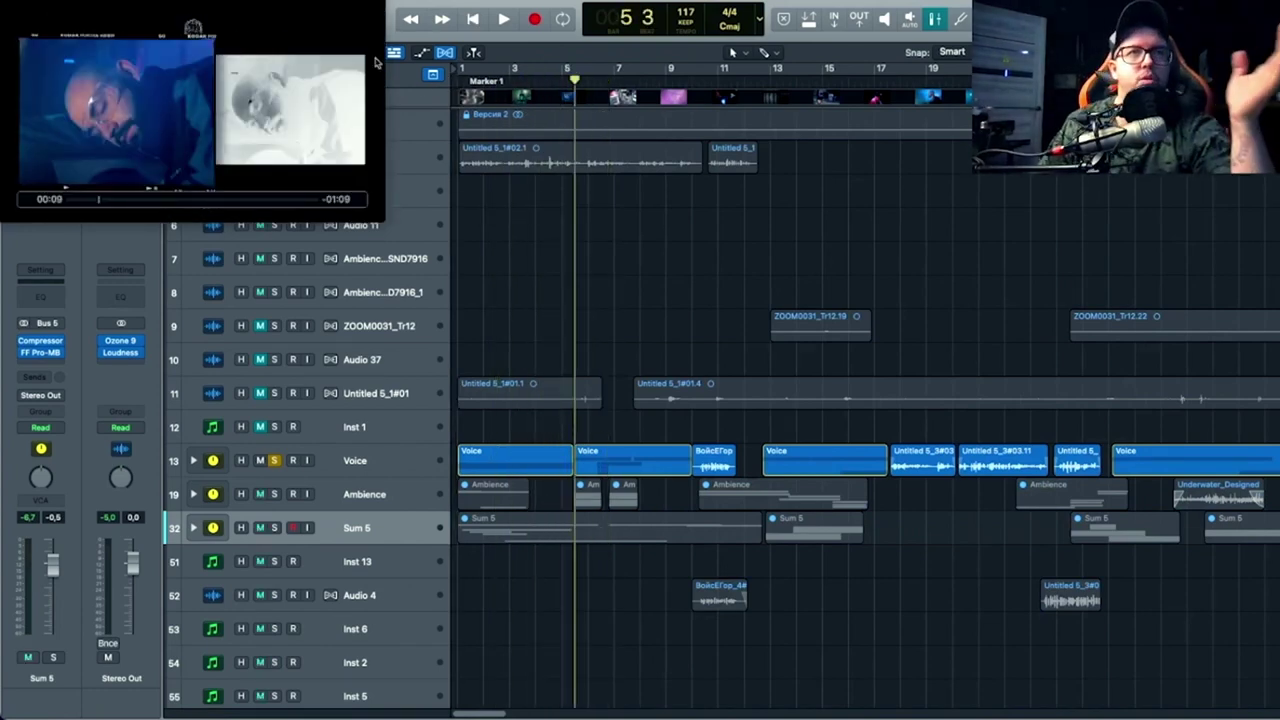
drag(575, 88, 567, 91)
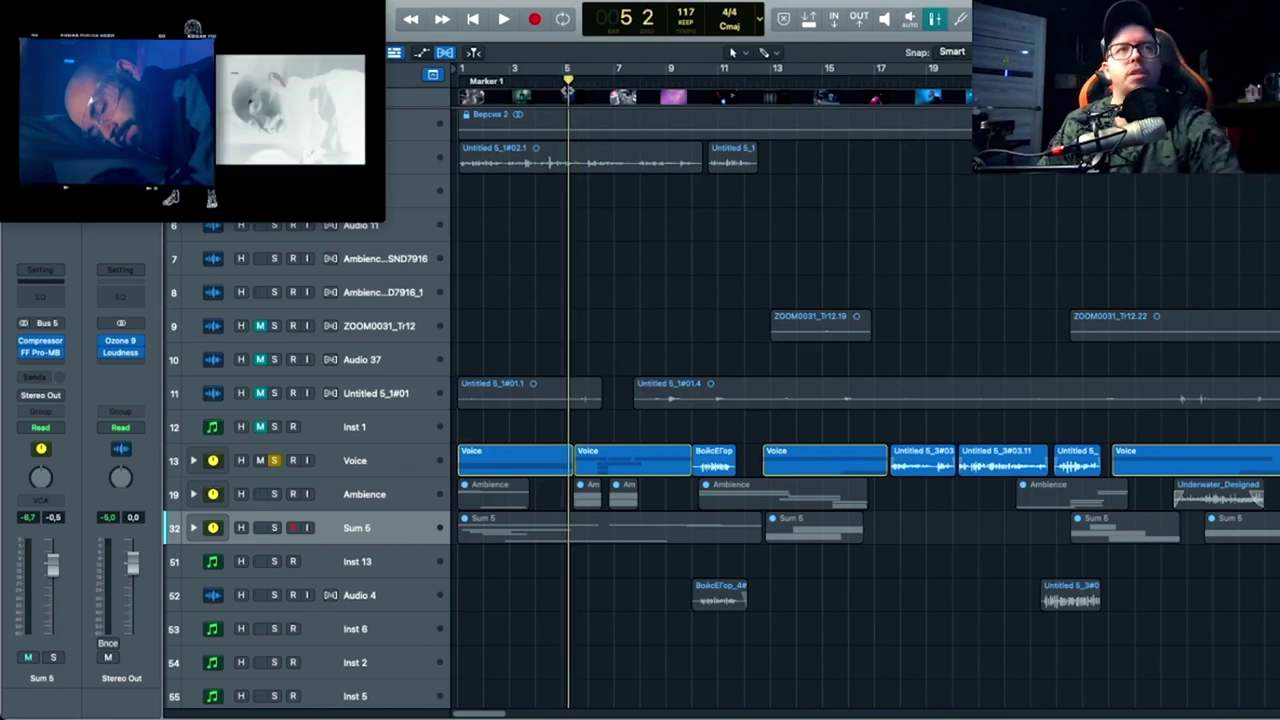
key(super+Down)
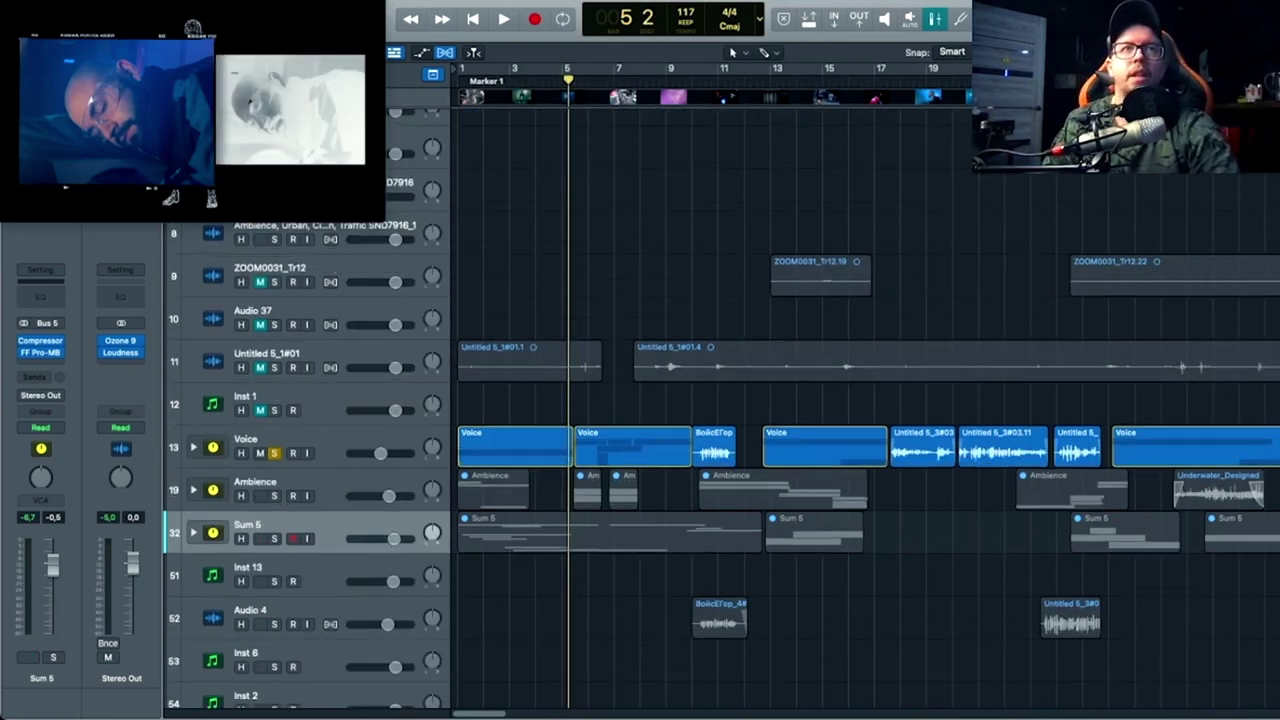
Step: Solo the Ambience and Sum 5 stacks together with the Voice stack
scroll(925, 192, down, 2)
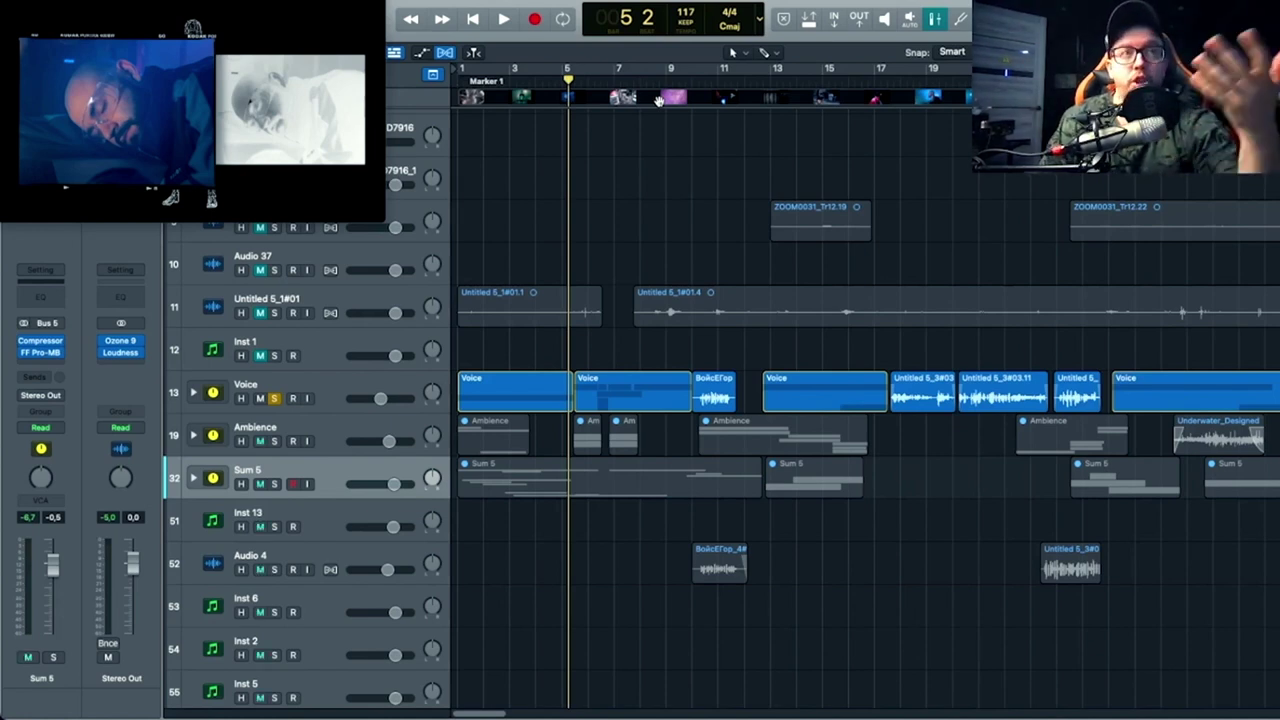
scroll(305, 322, down, 2)
click(275, 362)
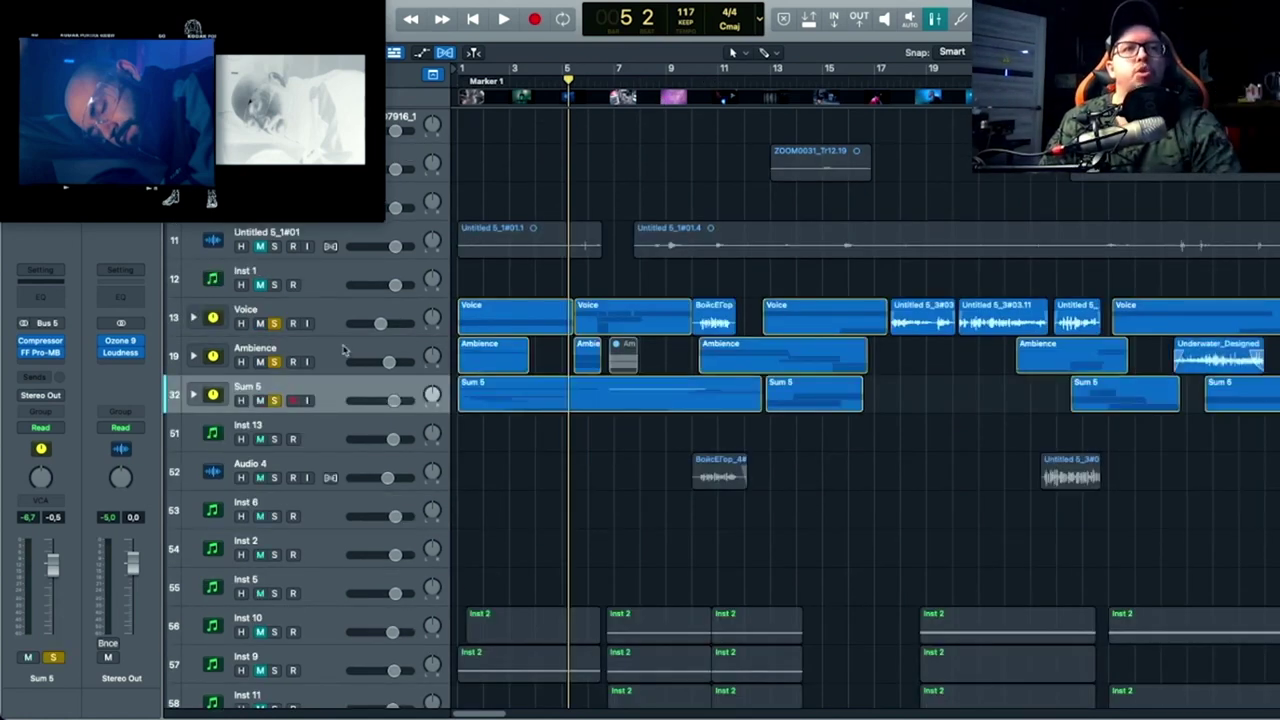
Step: Place the playhead at bar 6 beat 3 and examine how the three soloed stacks are arranged around it
drag(567, 80, 510, 81)
scroll(466, 103, down, 5)
key(super+Right)
key(super+Right)
key(super+Right)
scroll(514, 90, left, 1)
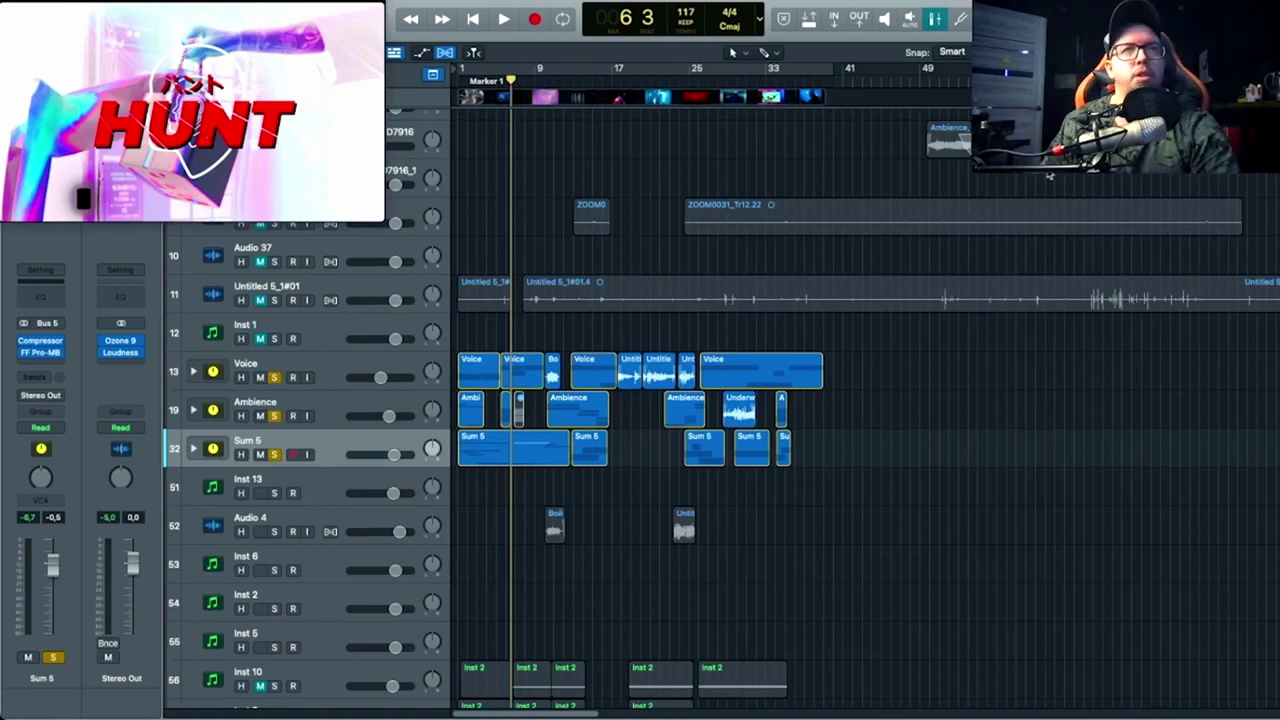
scroll(1049, 176, up, 5)
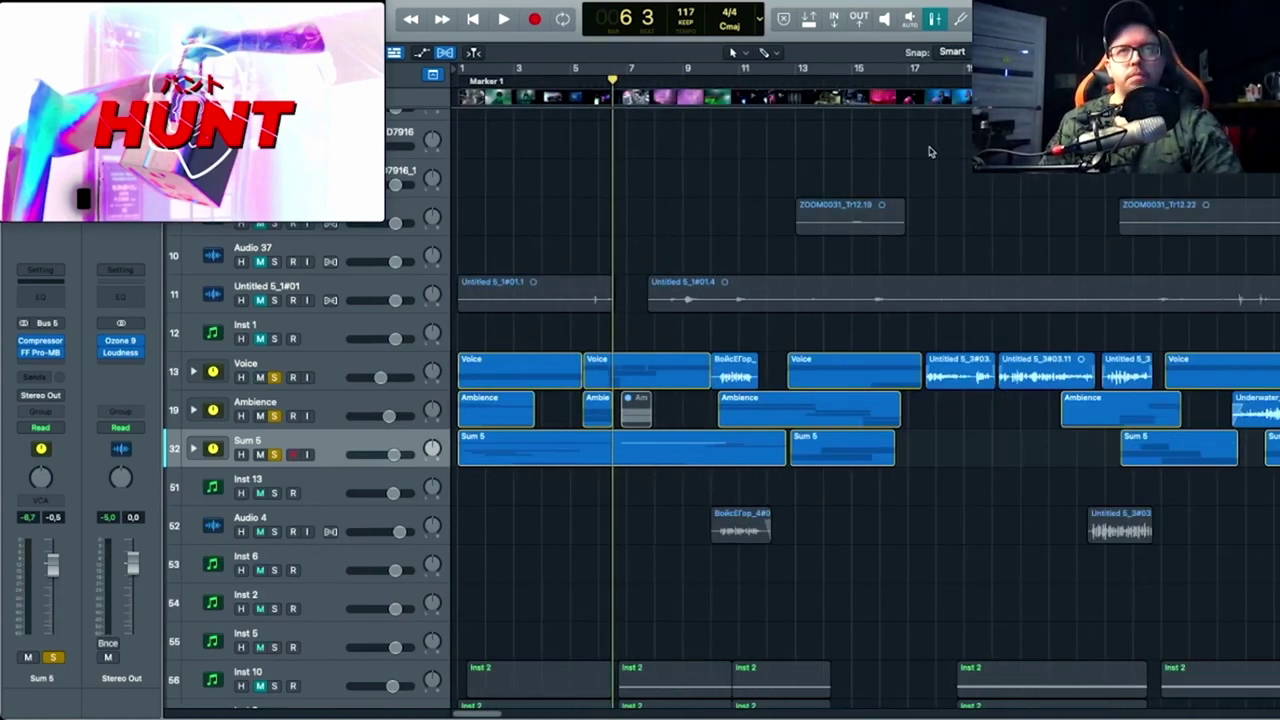
scroll(930, 152, down, 5)
scroll(482, 79, up, 6)
scroll(500, 81, up, 3)
scroll(504, 81, down, 3)
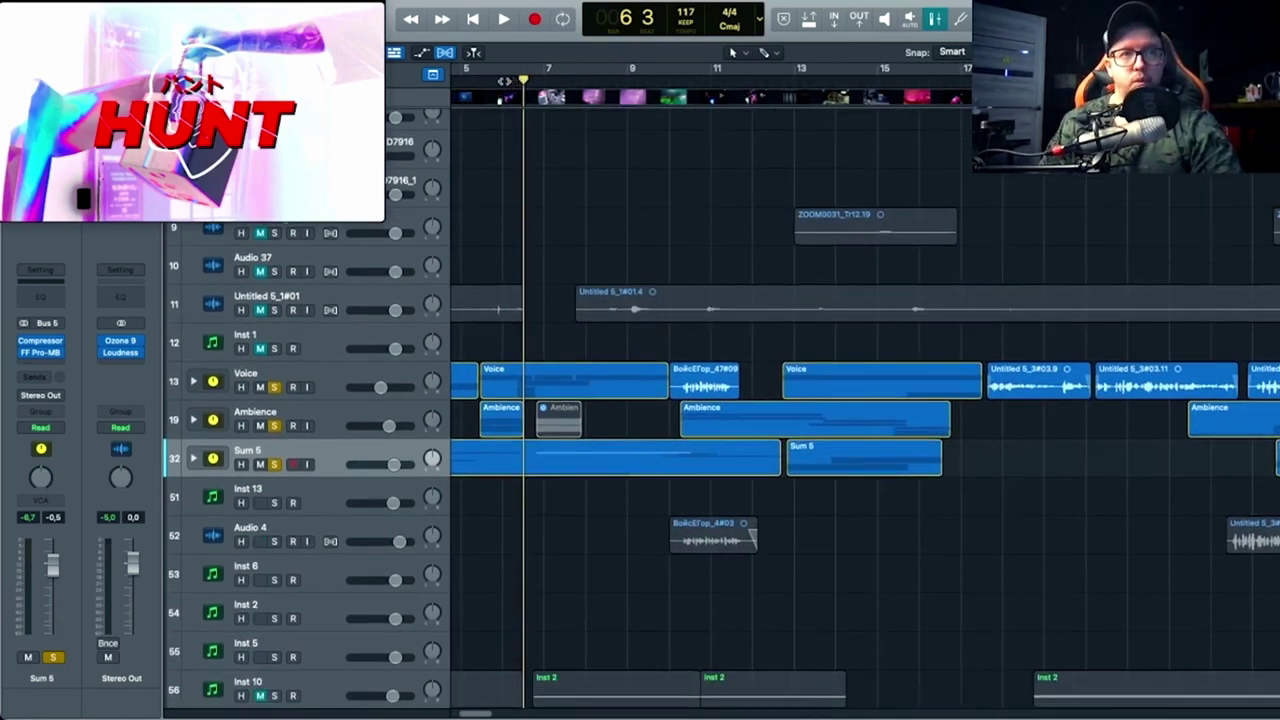
scroll(505, 80, down, 3)
scroll(533, 81, up, 1)
Step: Move the playhead to bar 4 beat 1
drag(540, 84, 621, 87)
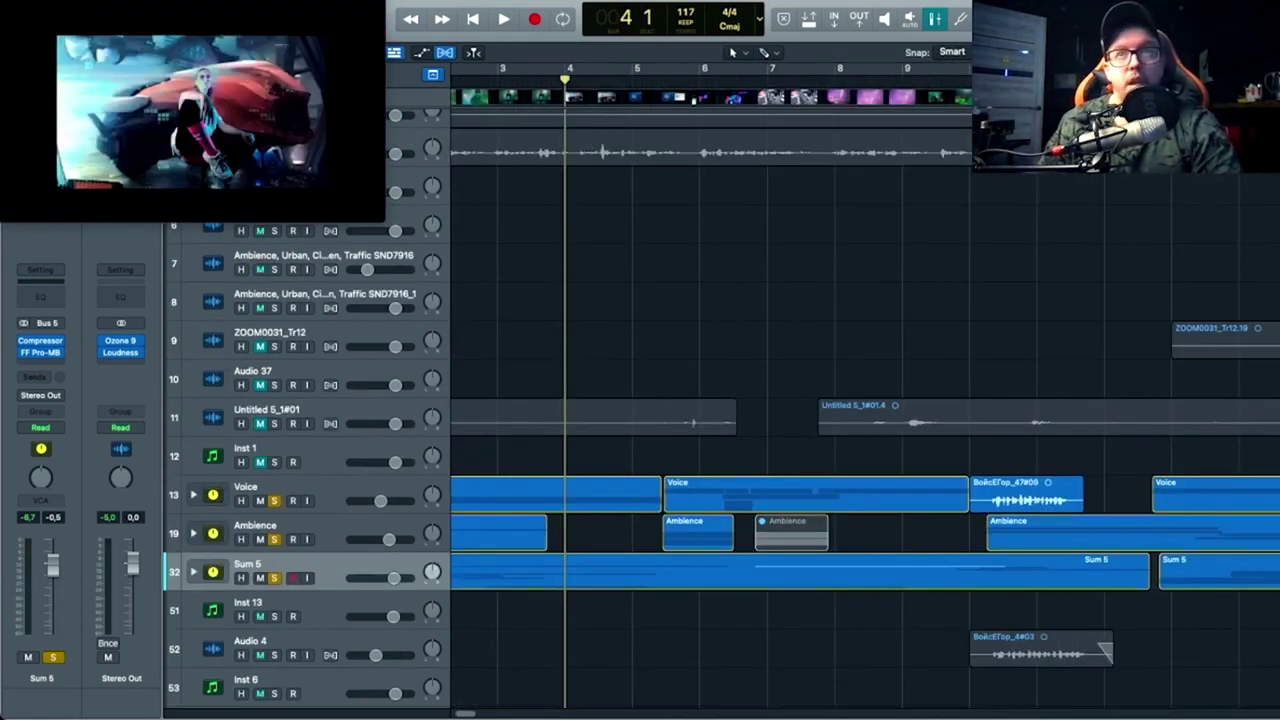
scroll(737, 254, down, 2)
scroll(737, 254, down, 2)
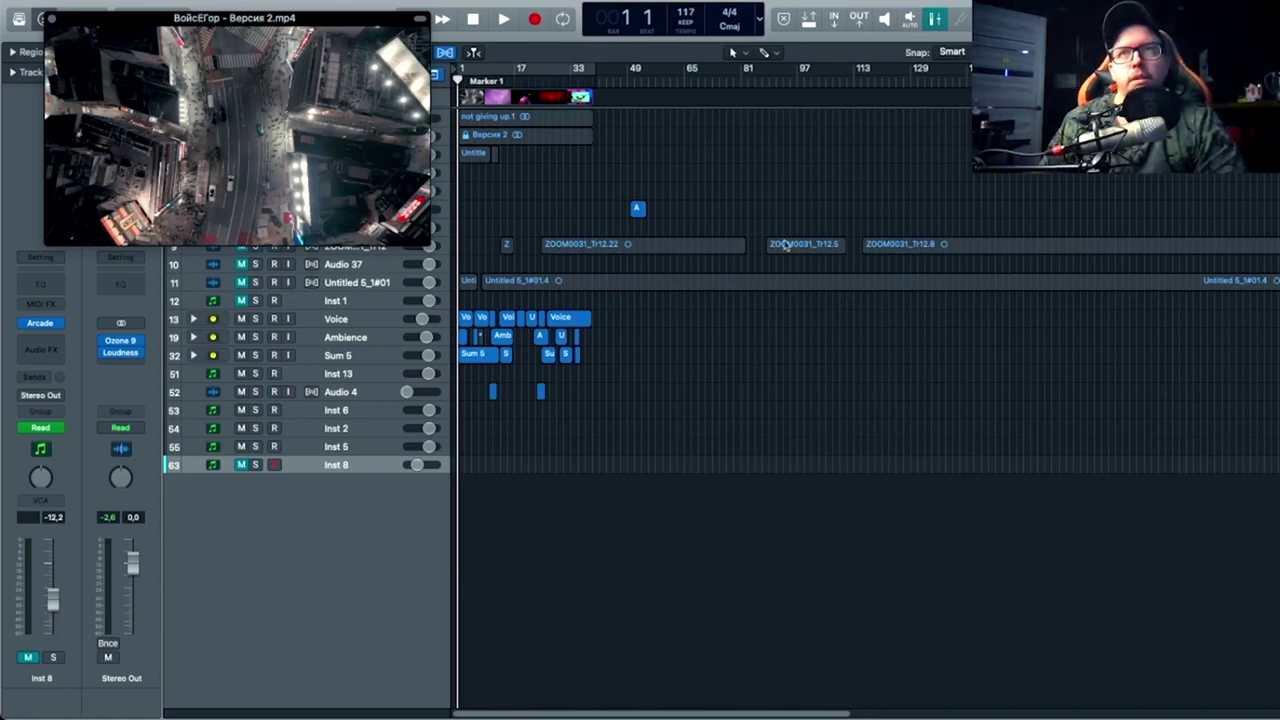
Step: Check the instrument tracks Inst 6, Inst 2 and Inst 5 by selecting each one in turn
scroll(536, 386, down, 1)
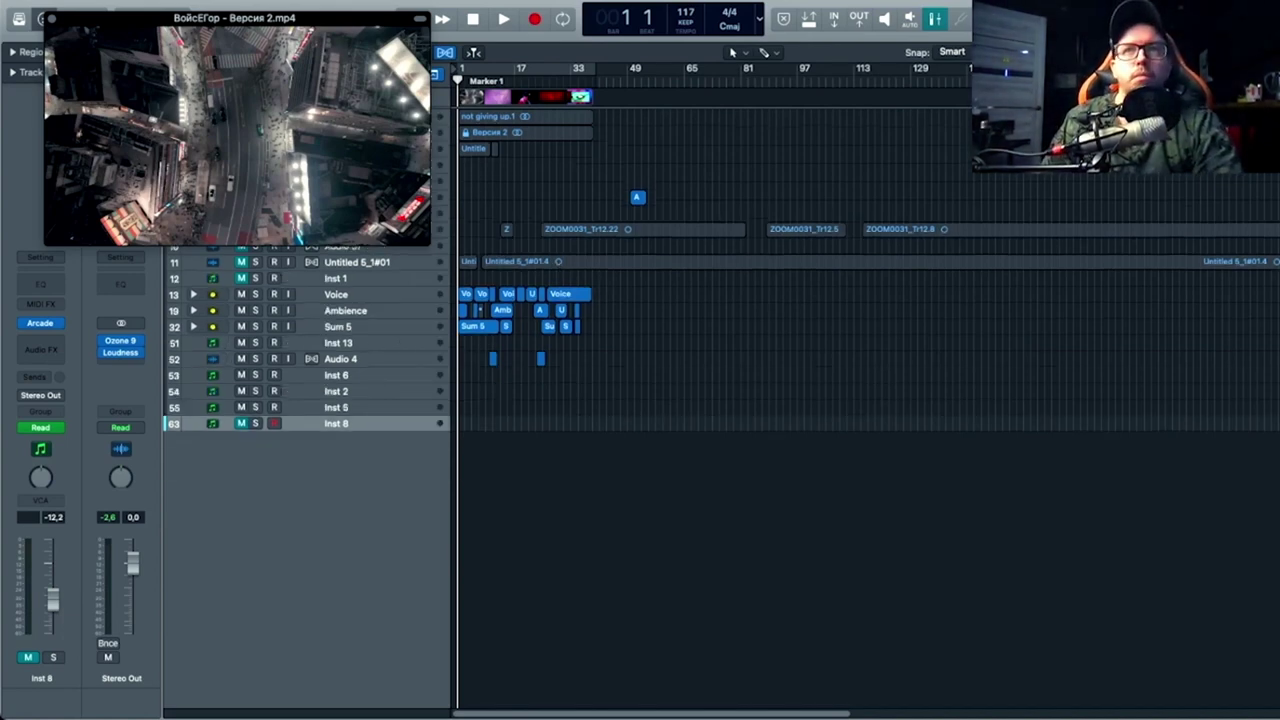
scroll(536, 386, up, 5)
click(357, 548)
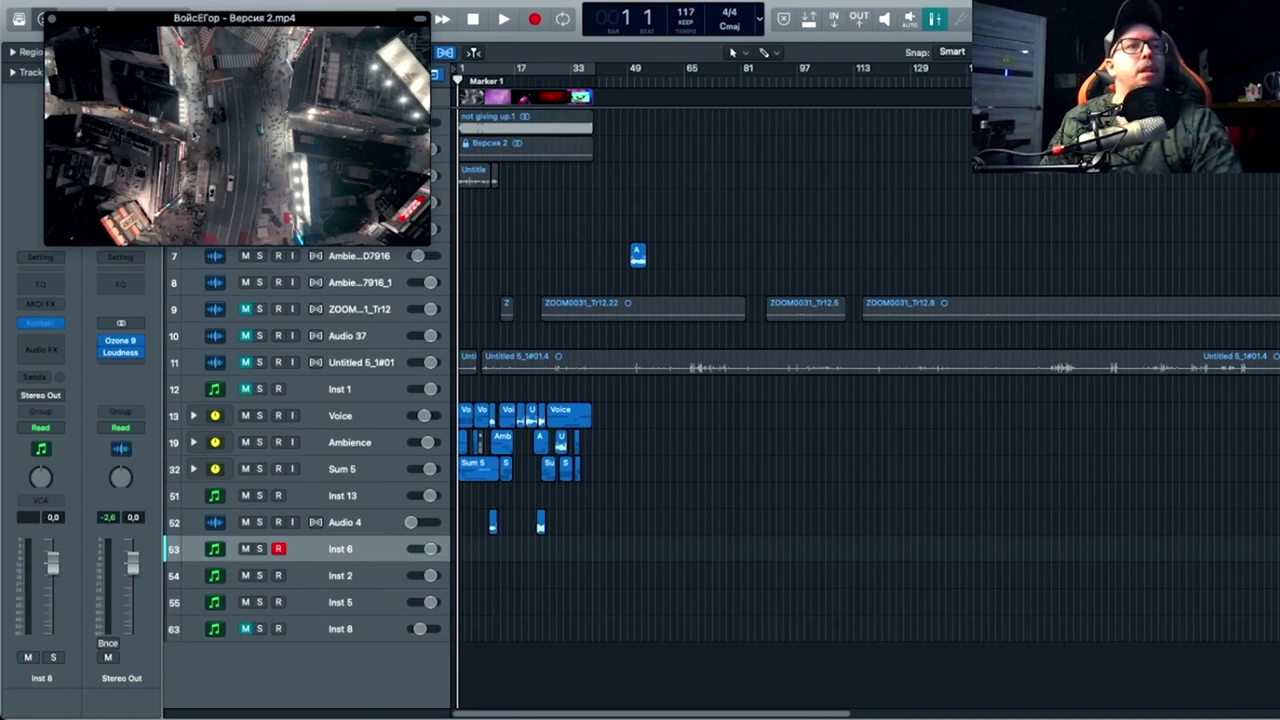
click(342, 576)
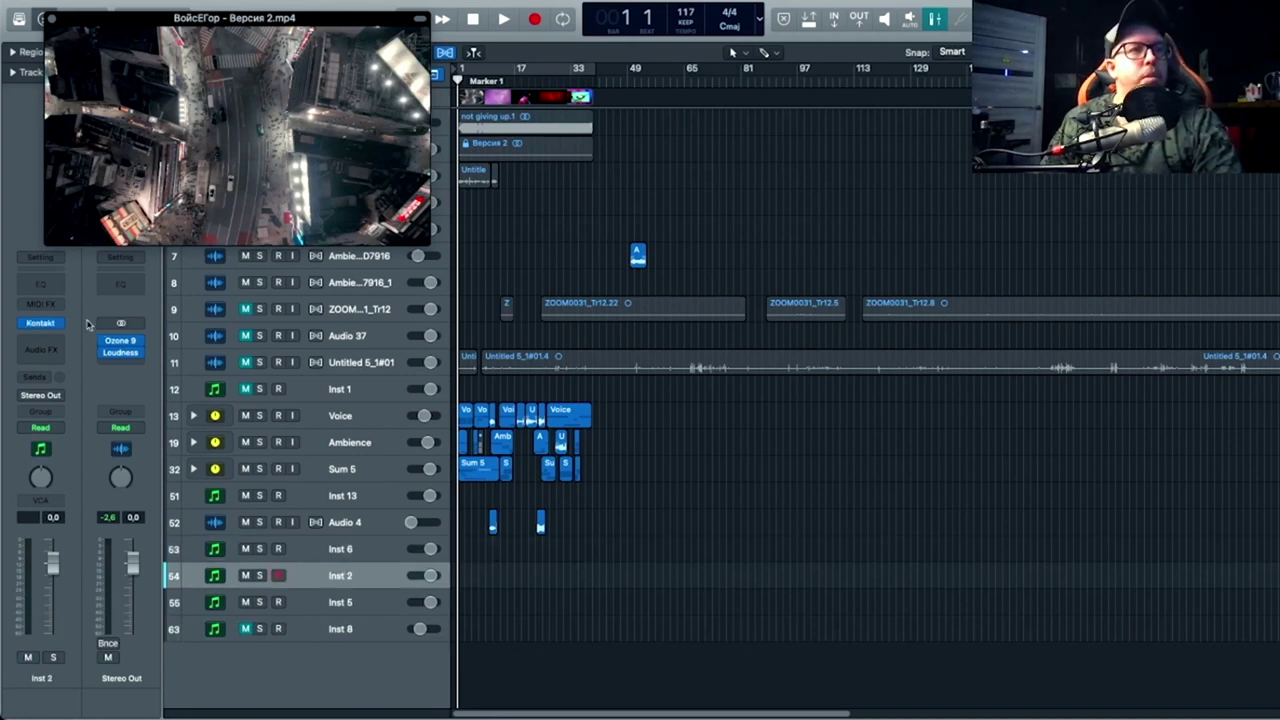
click(332, 601)
Step: Replace the Kontakt instrument on the Inst 6 track with Arturia's Analog Lab
click(350, 548)
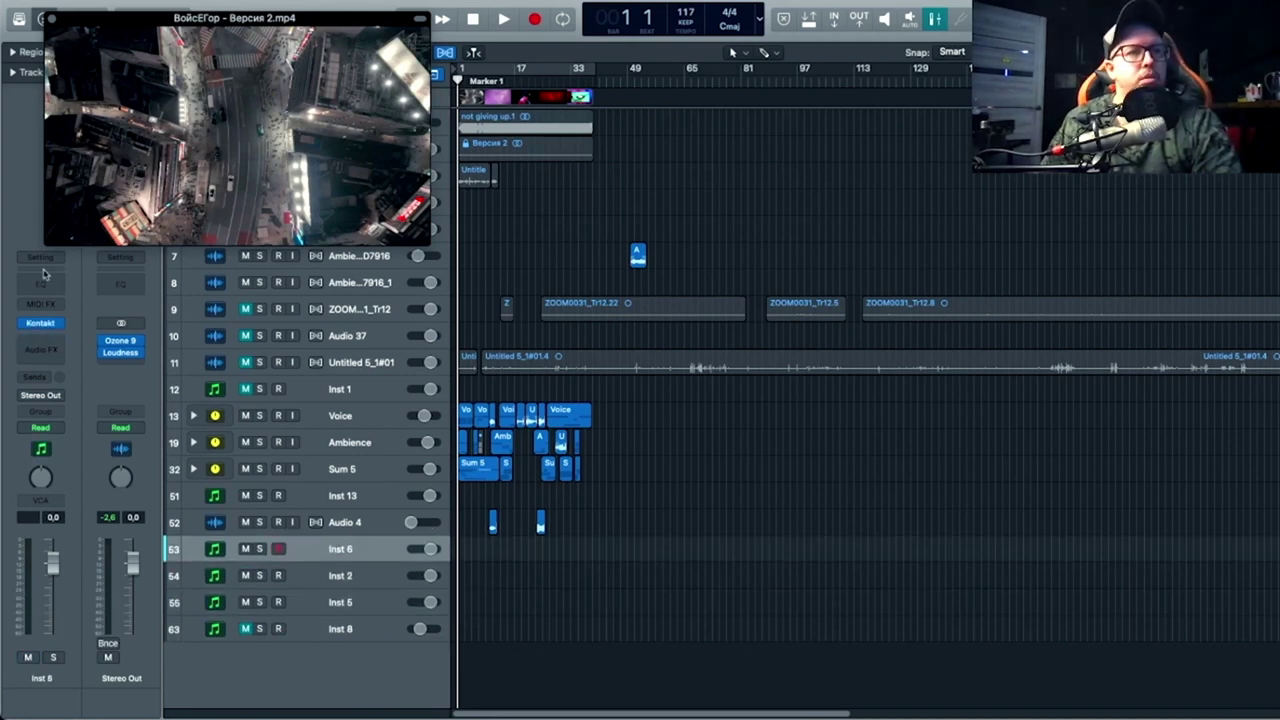
click(62, 323)
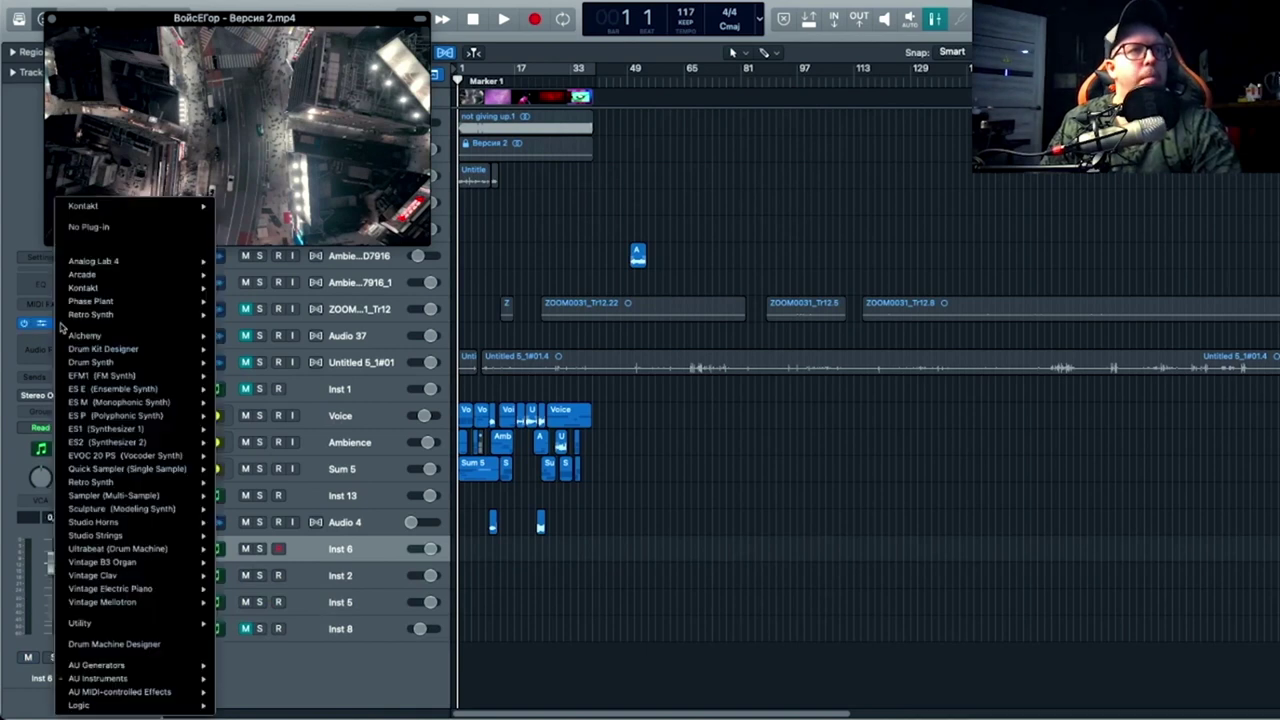
mouse_move(115, 678)
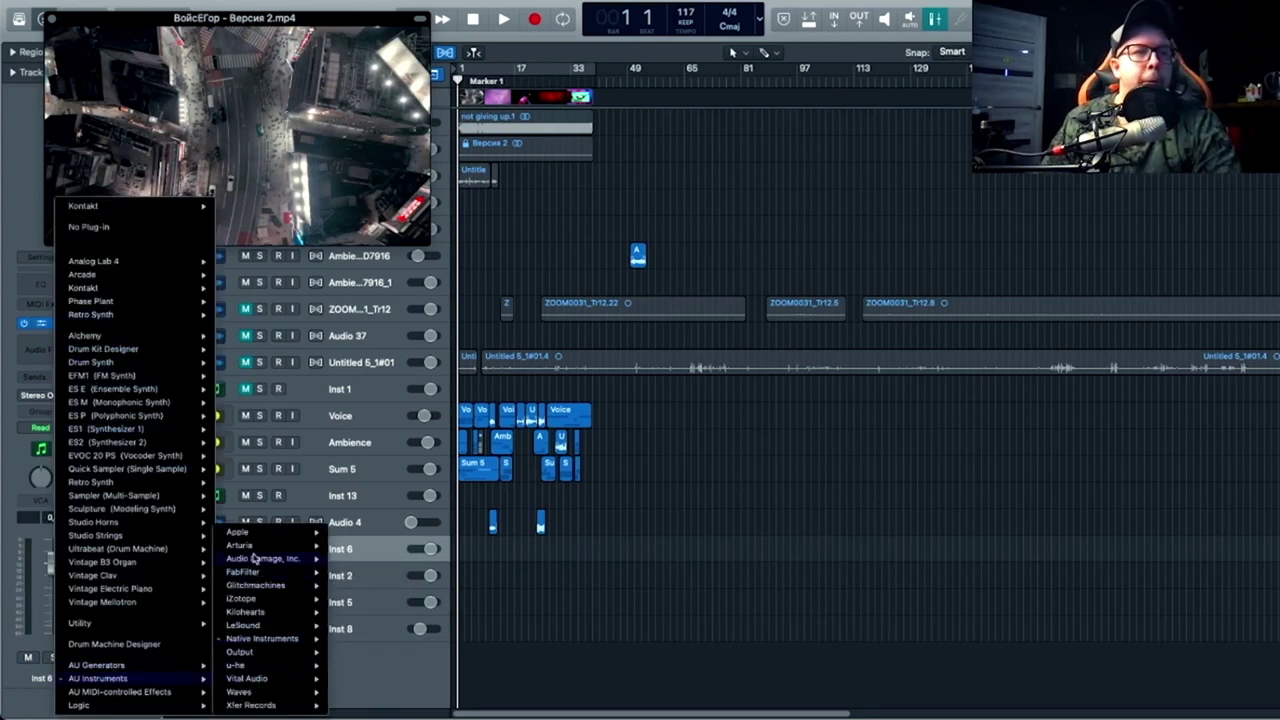
mouse_move(255, 548)
click(360, 545)
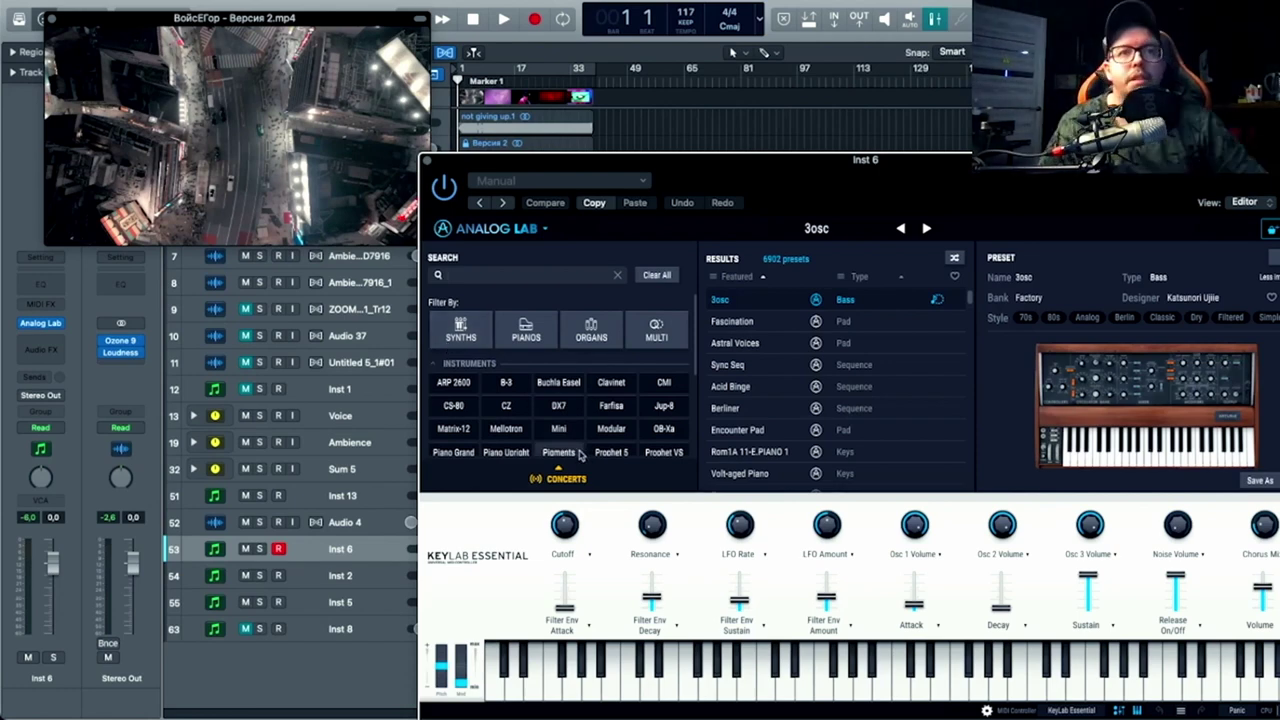
Step: Filter the Analog Lab presets to synths with the Arpeggiated style
click(459, 338)
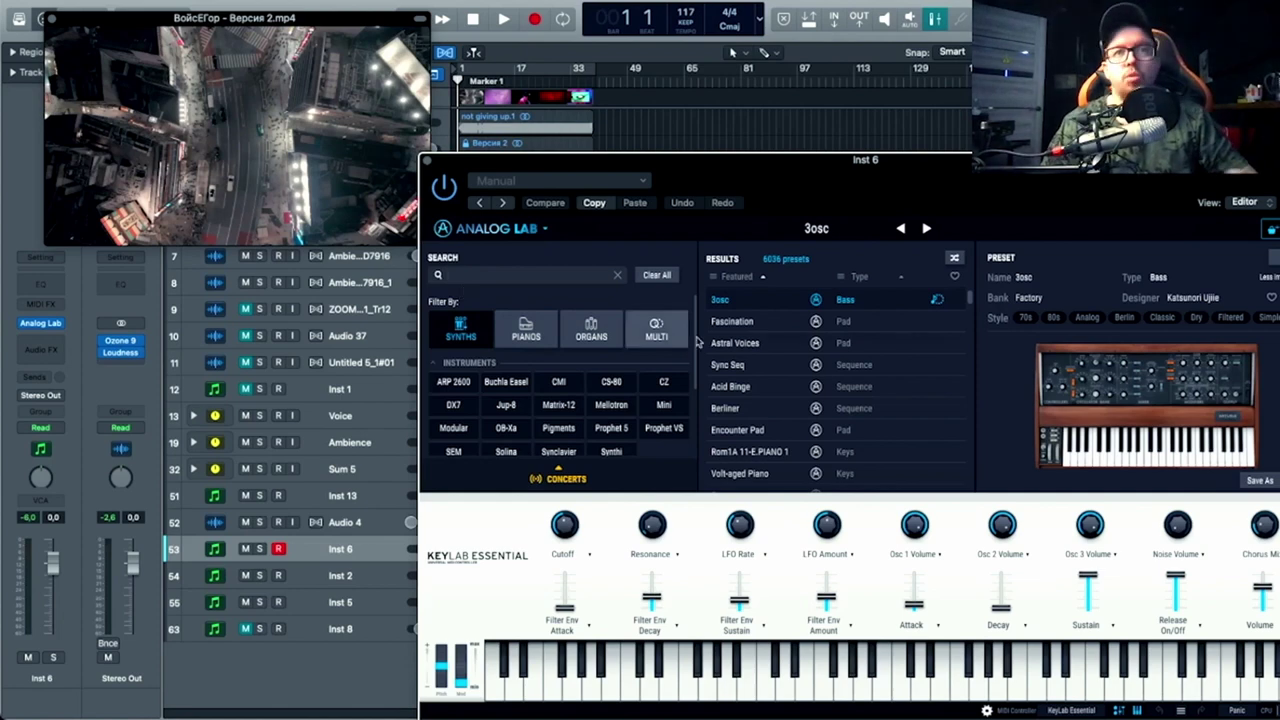
drag(800, 181, 752, 173)
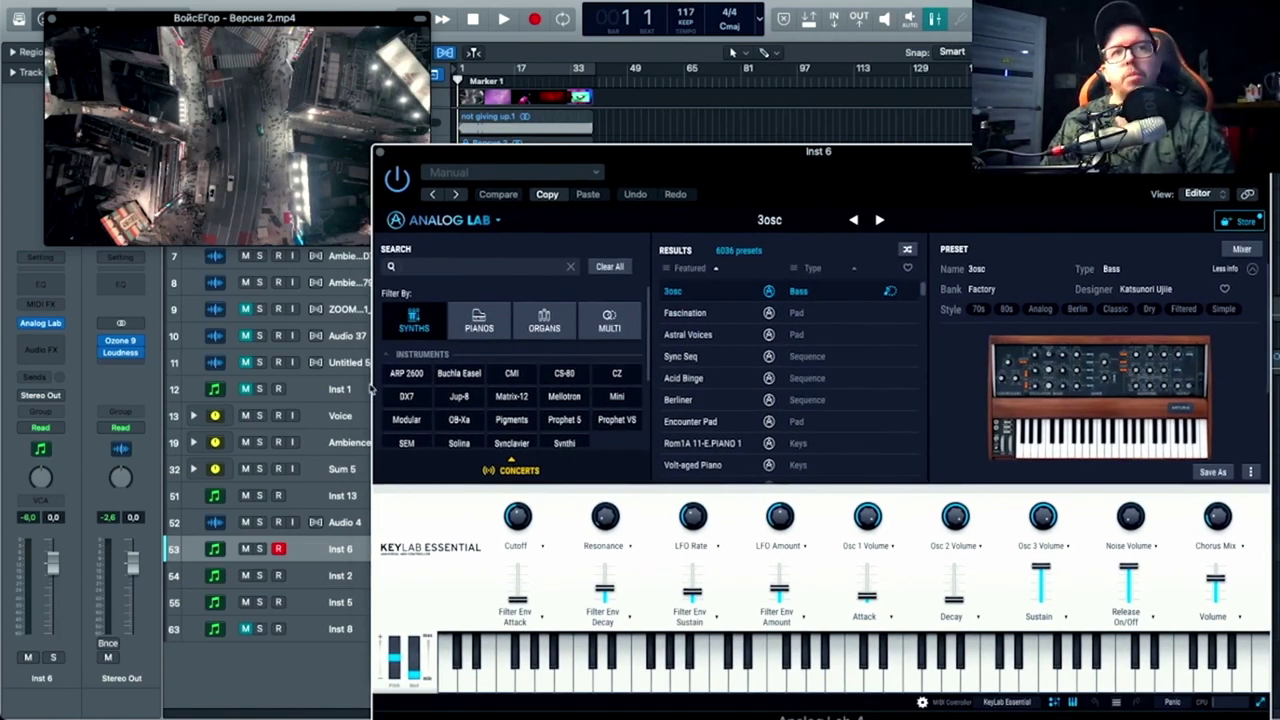
scroll(392, 345, down, 5)
click(400, 369)
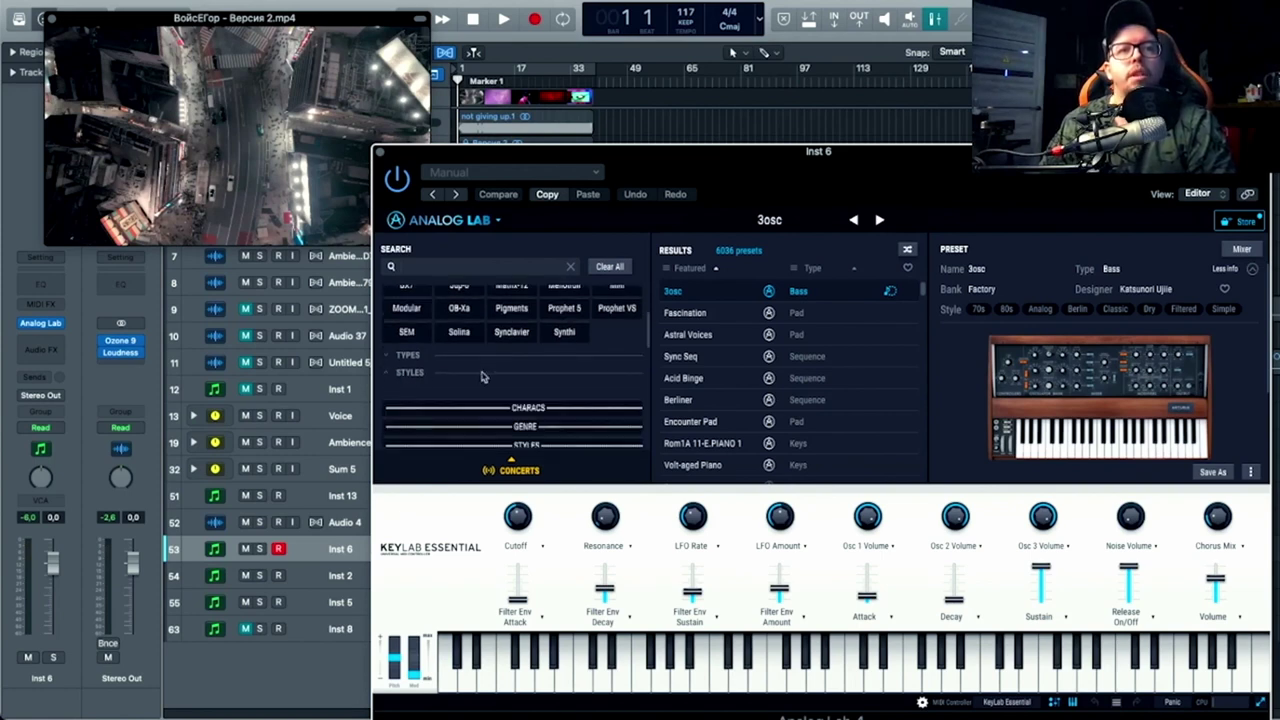
scroll(580, 410, down, 2)
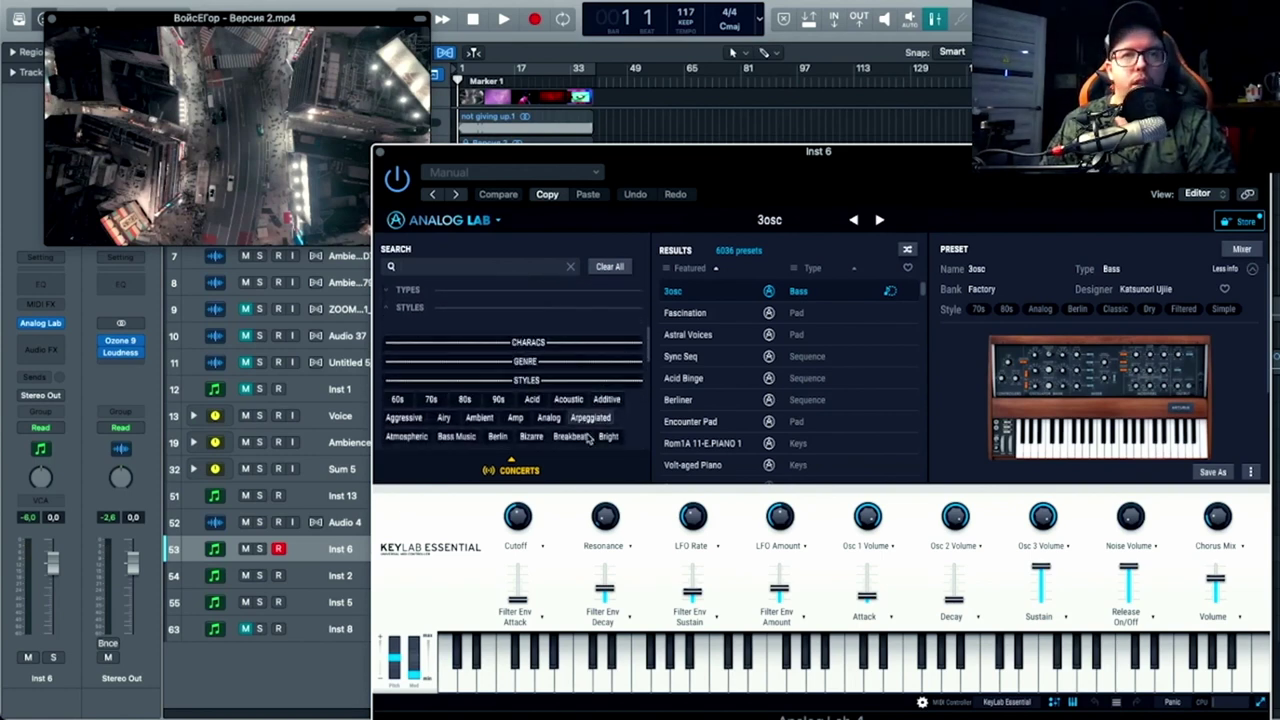
click(590, 418)
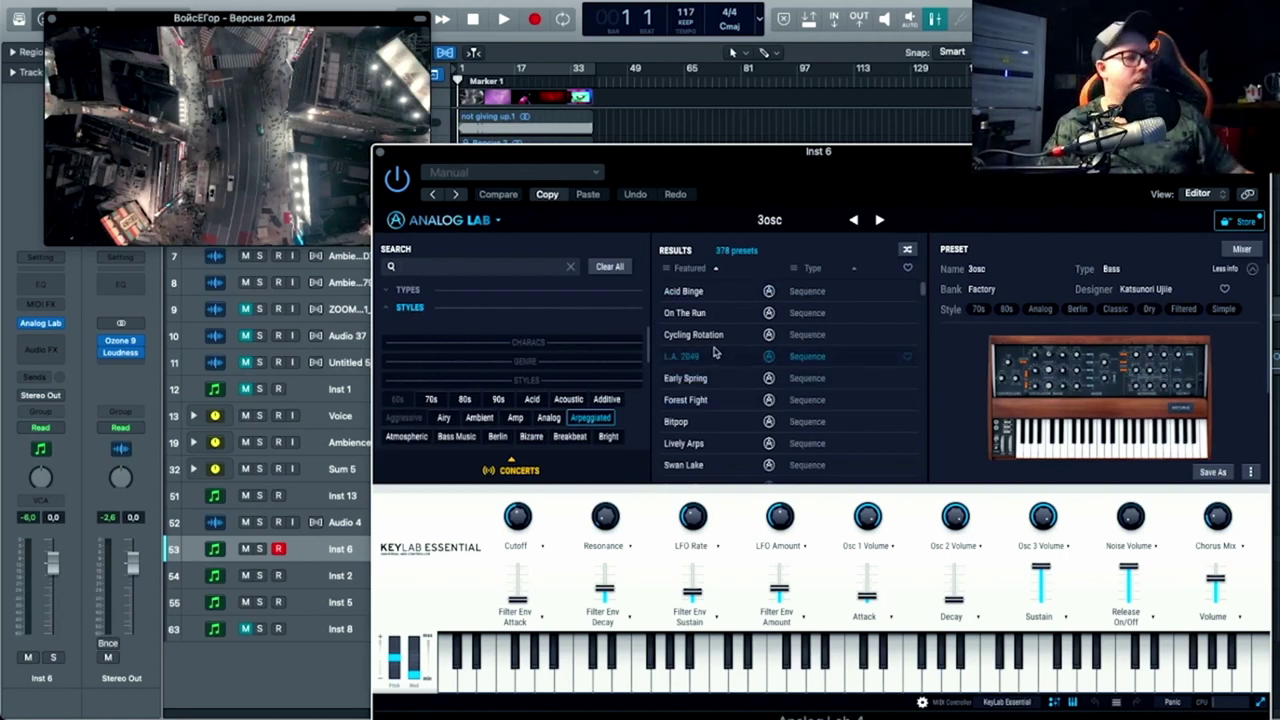
Step: Audition the arpeggiated presets L.A. 2049, On The Run and Early Spring, and continue through Forest Fight and Bitpop
click(714, 353)
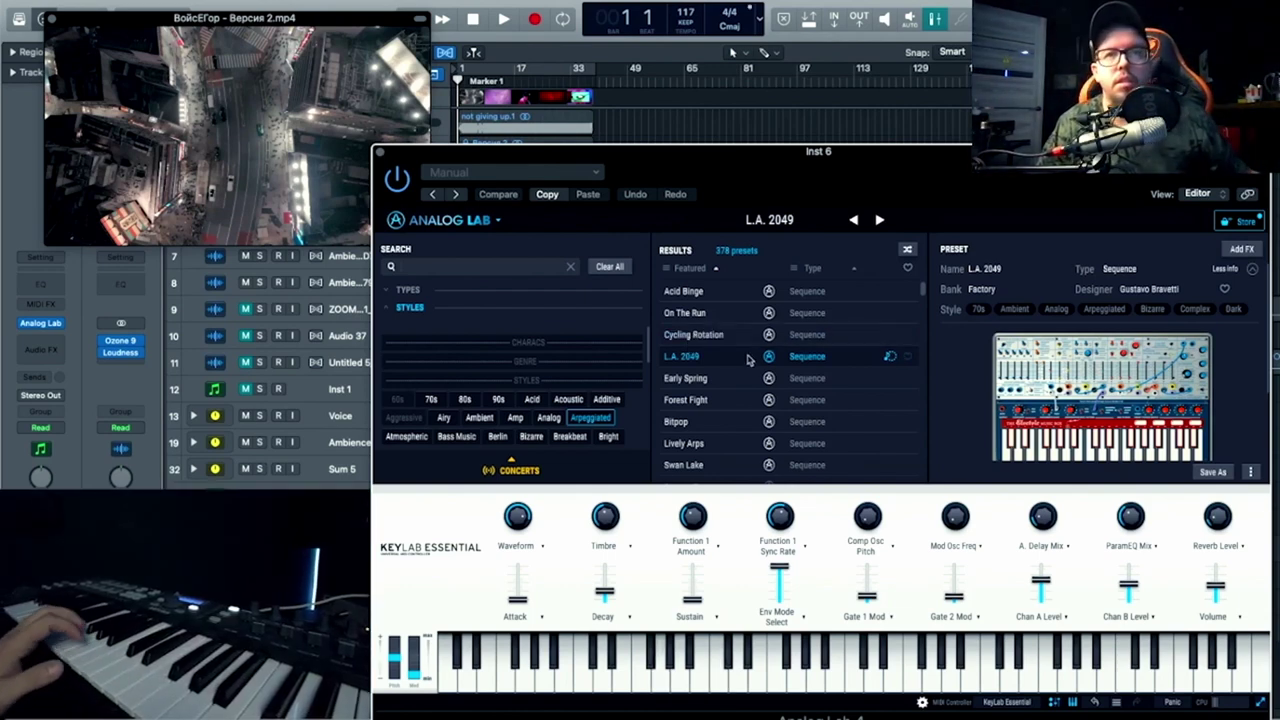
click(733, 313)
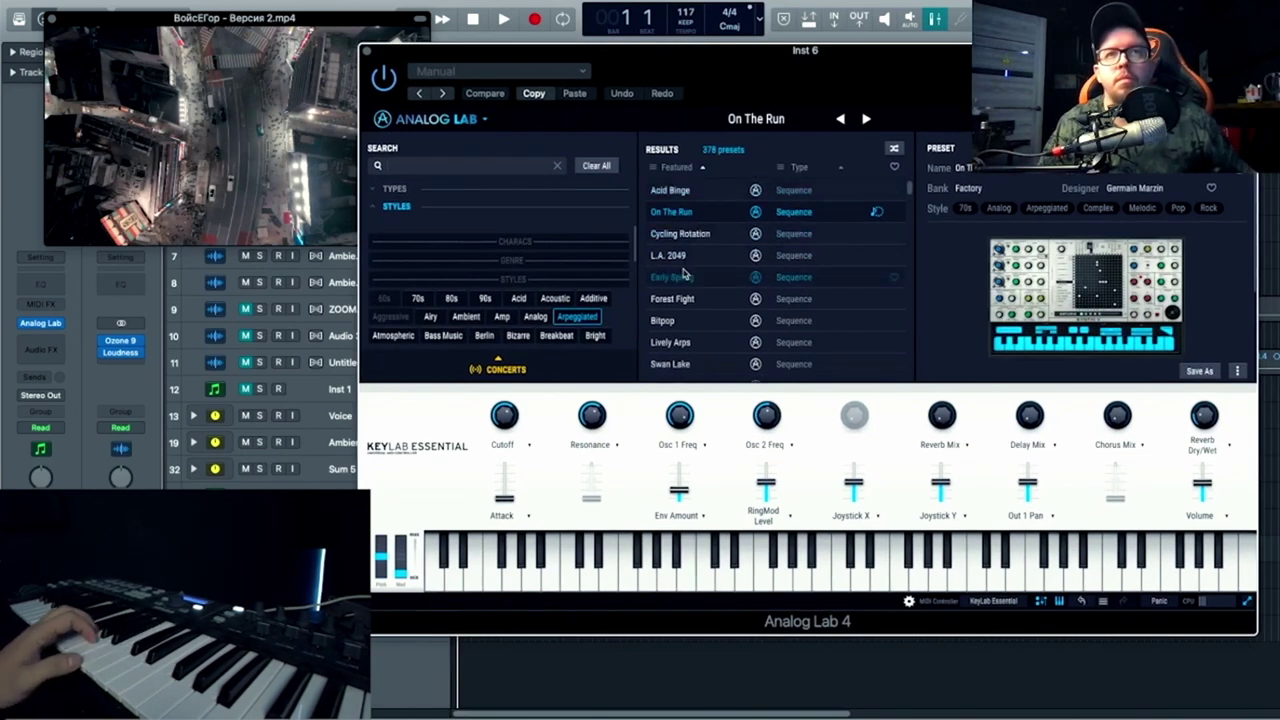
click(780, 277)
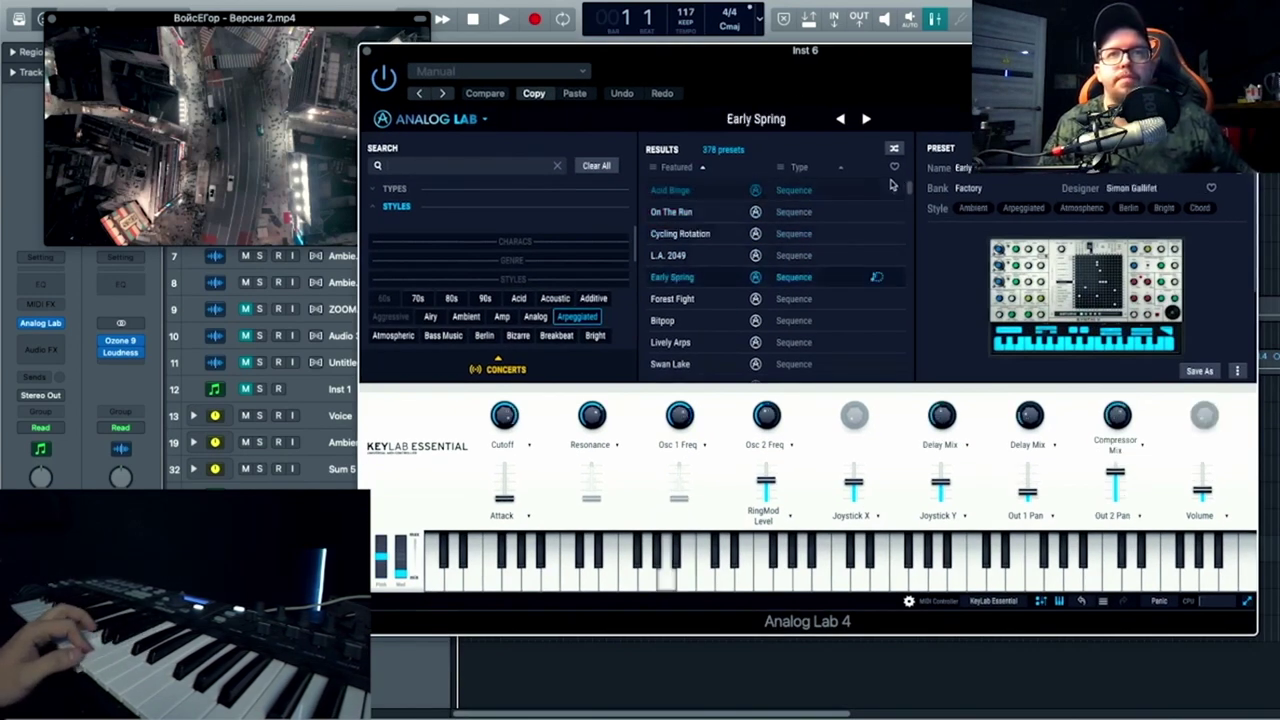
click(862, 120)
click(866, 120)
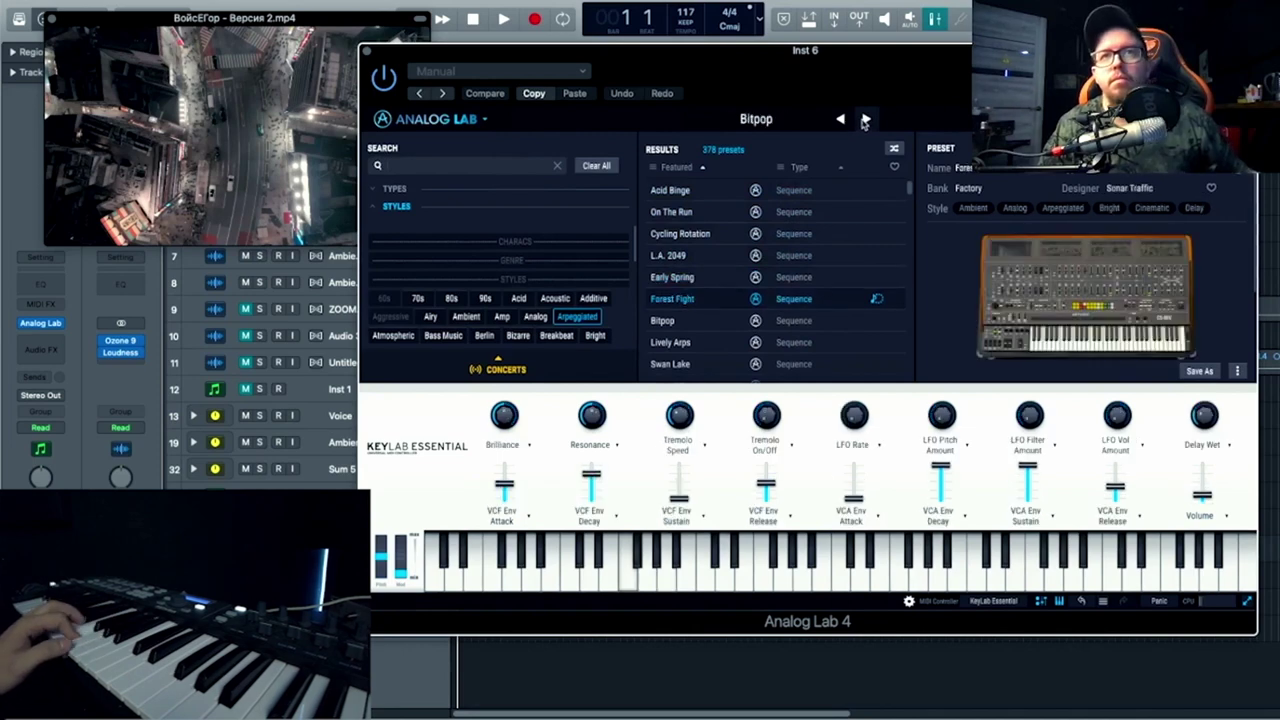
click(865, 120)
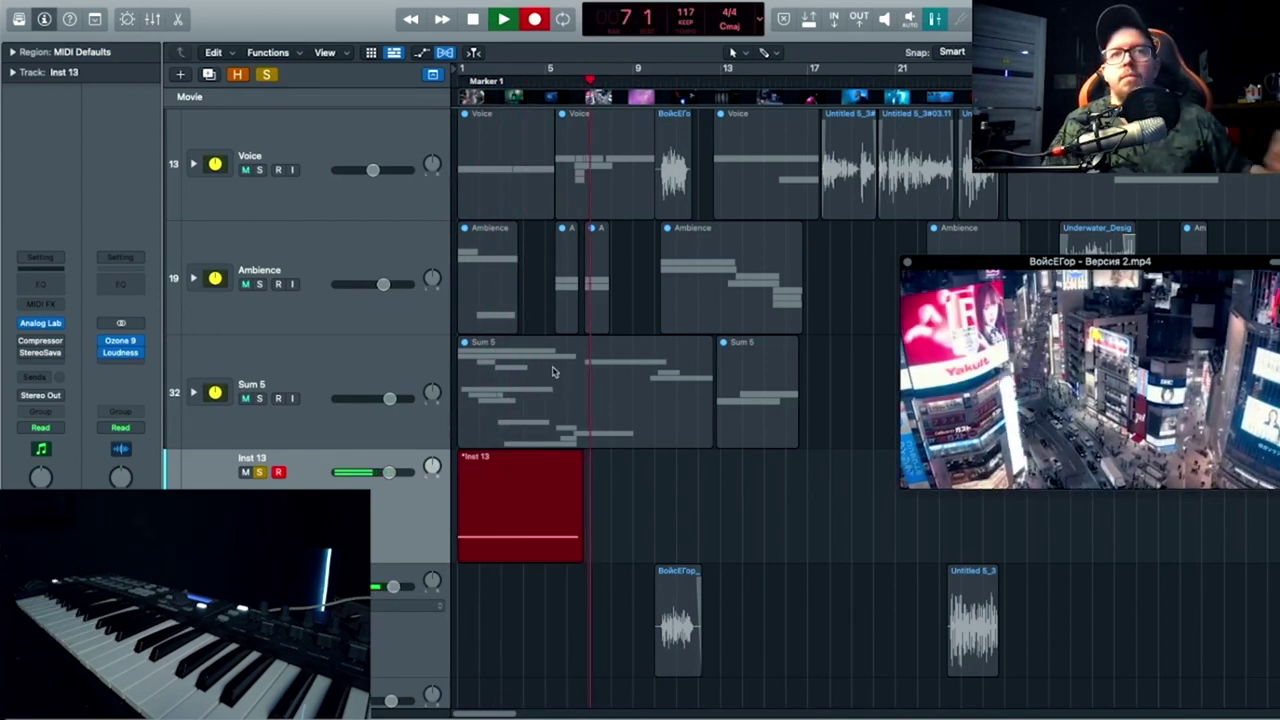
Step: Stop recording on Inst 13 and place the playhead at bar 6 beat 4, near the end of the recorded region
key(space)
key(super+Right)
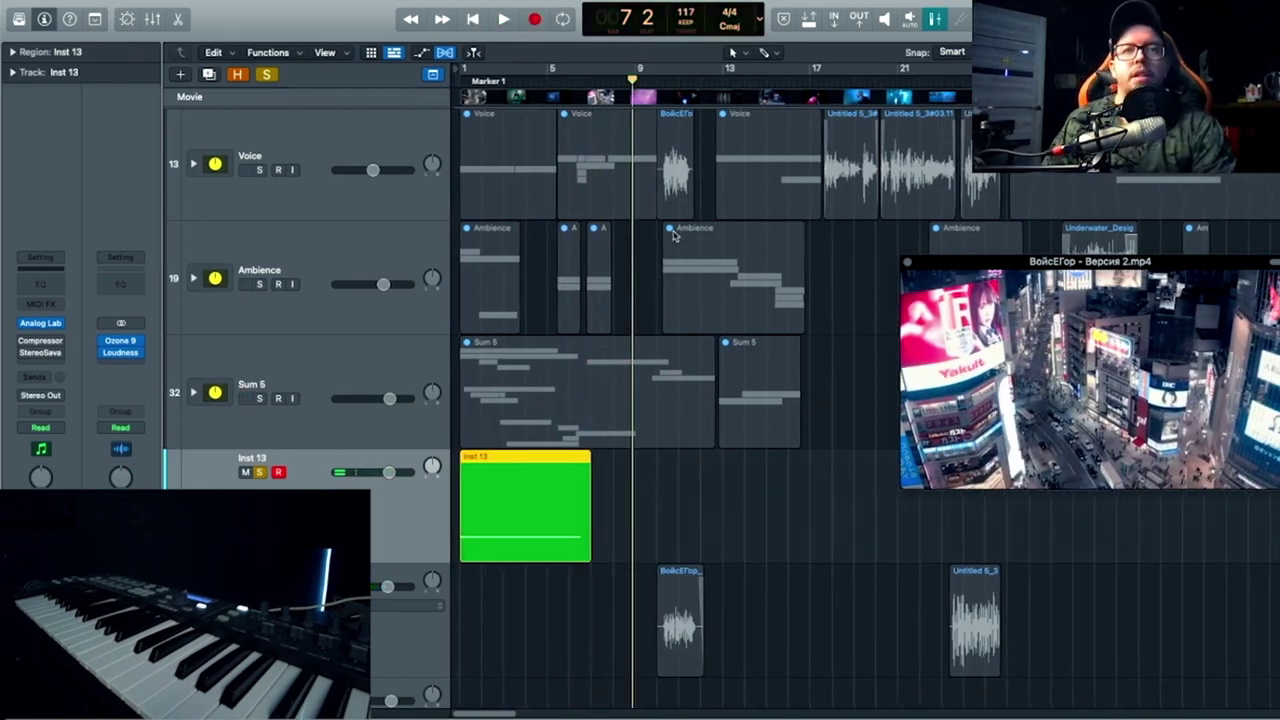
key(super+Right)
key(super+Right)
key(super+Right)
drag(837, 89, 797, 89)
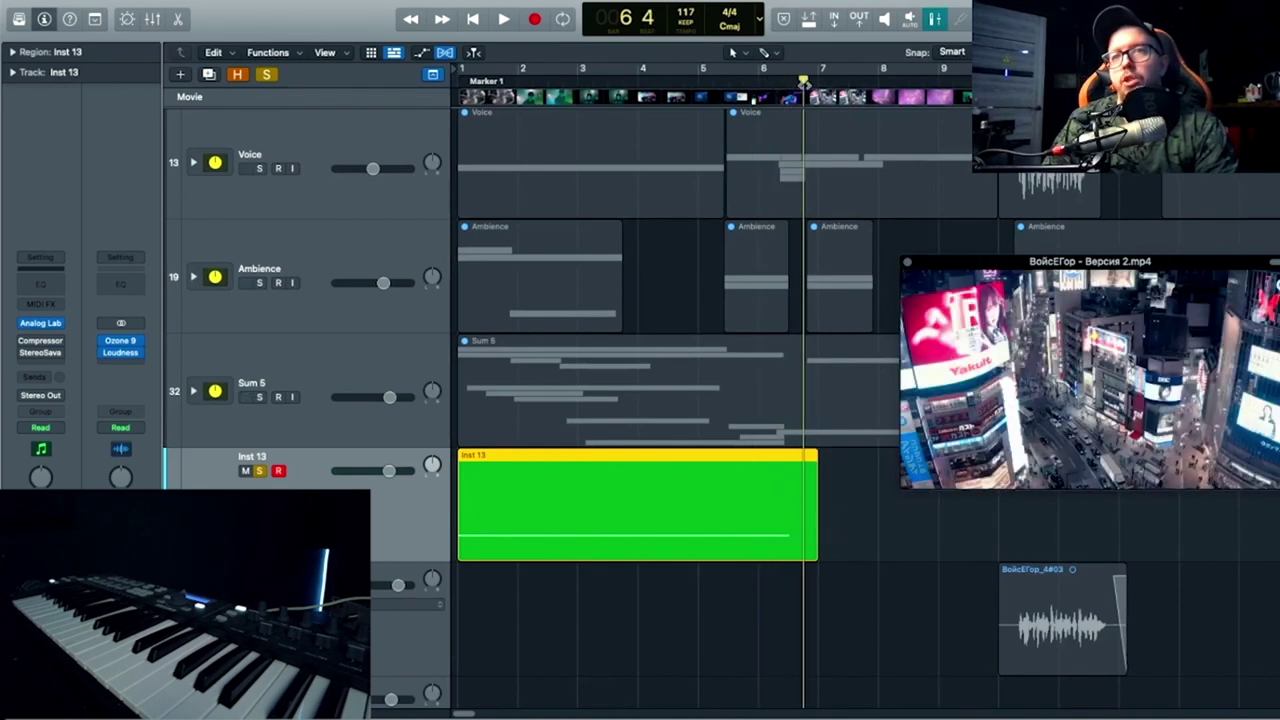
drag(805, 84, 806, 98)
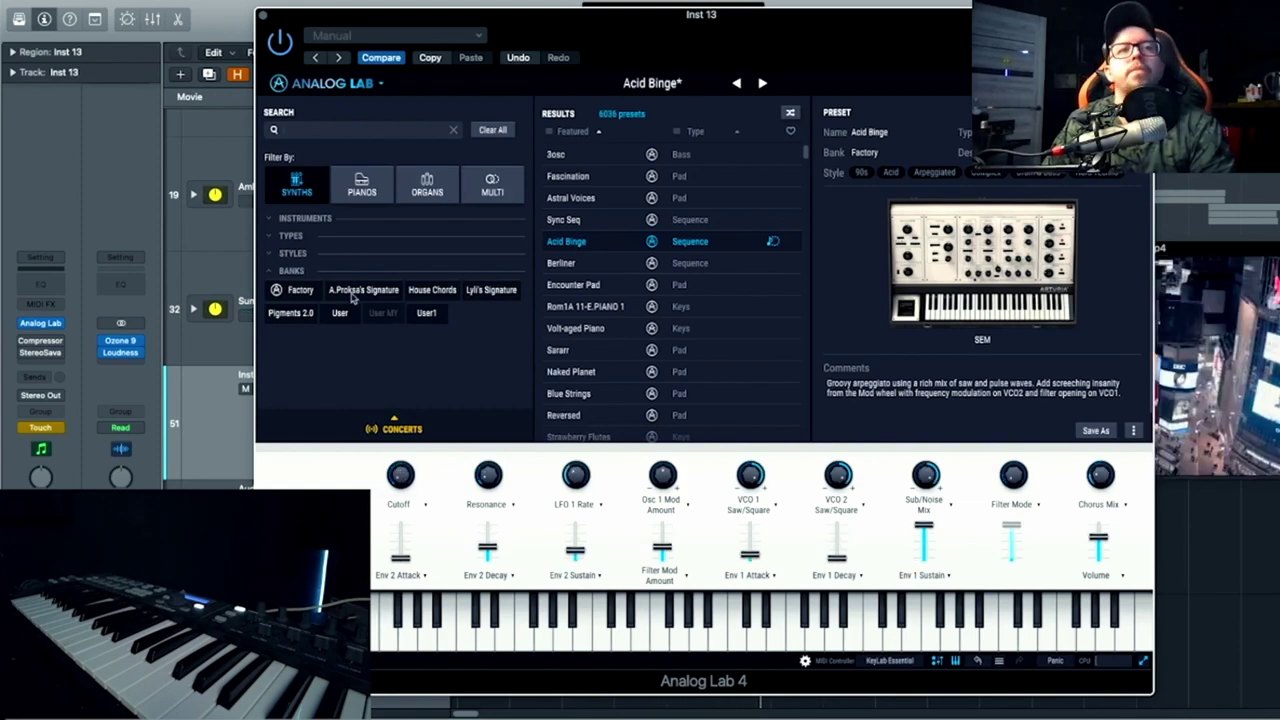
Step: Close the Inst 13 Analog Lab window and return the playhead to bar 1 beat 1
drag(264, 14, 264, 17)
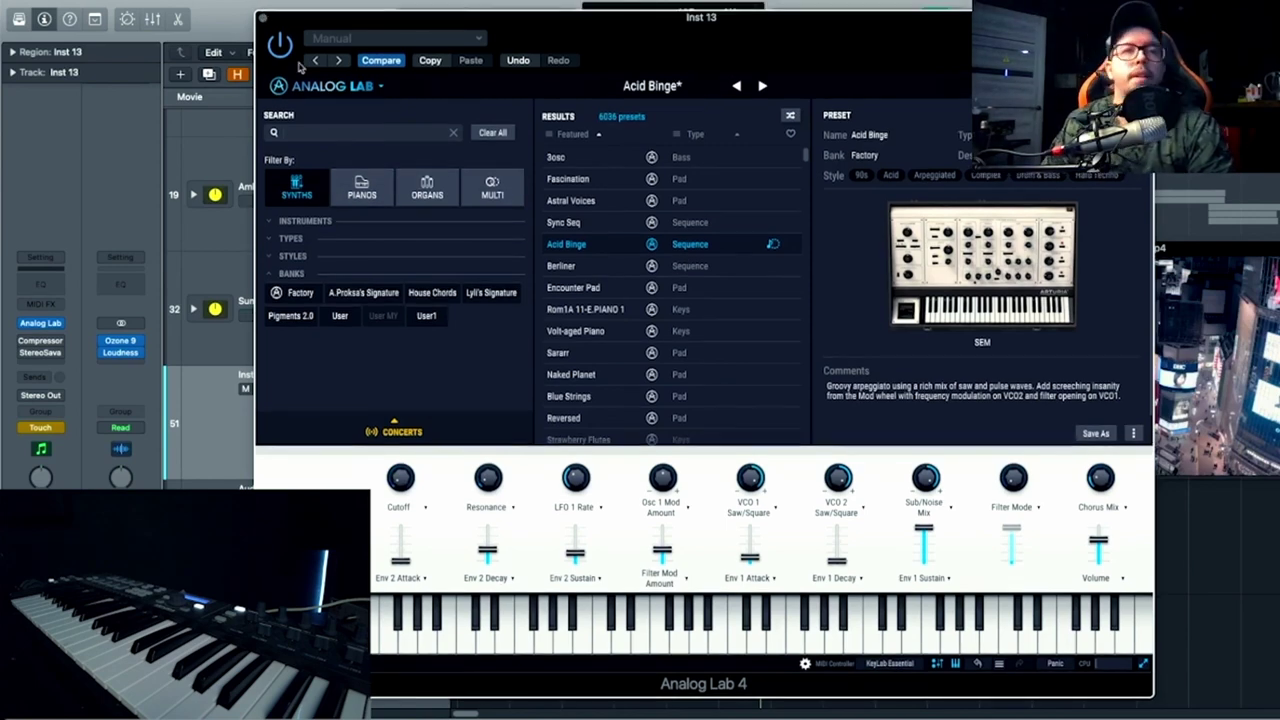
click(262, 19)
drag(770, 76, 137, 91)
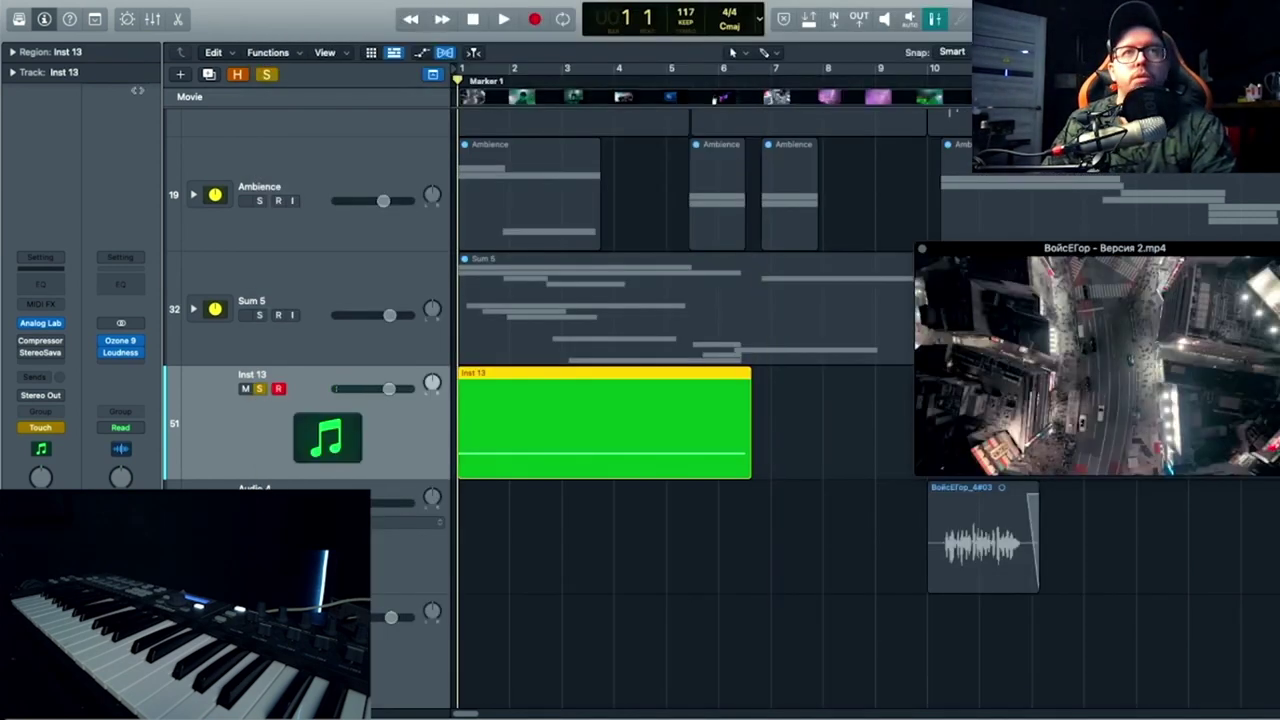
Step: Show track automation, display Analog Lab's P1 Cutoff curve on Inst 13, and play the region from the start
click(422, 53)
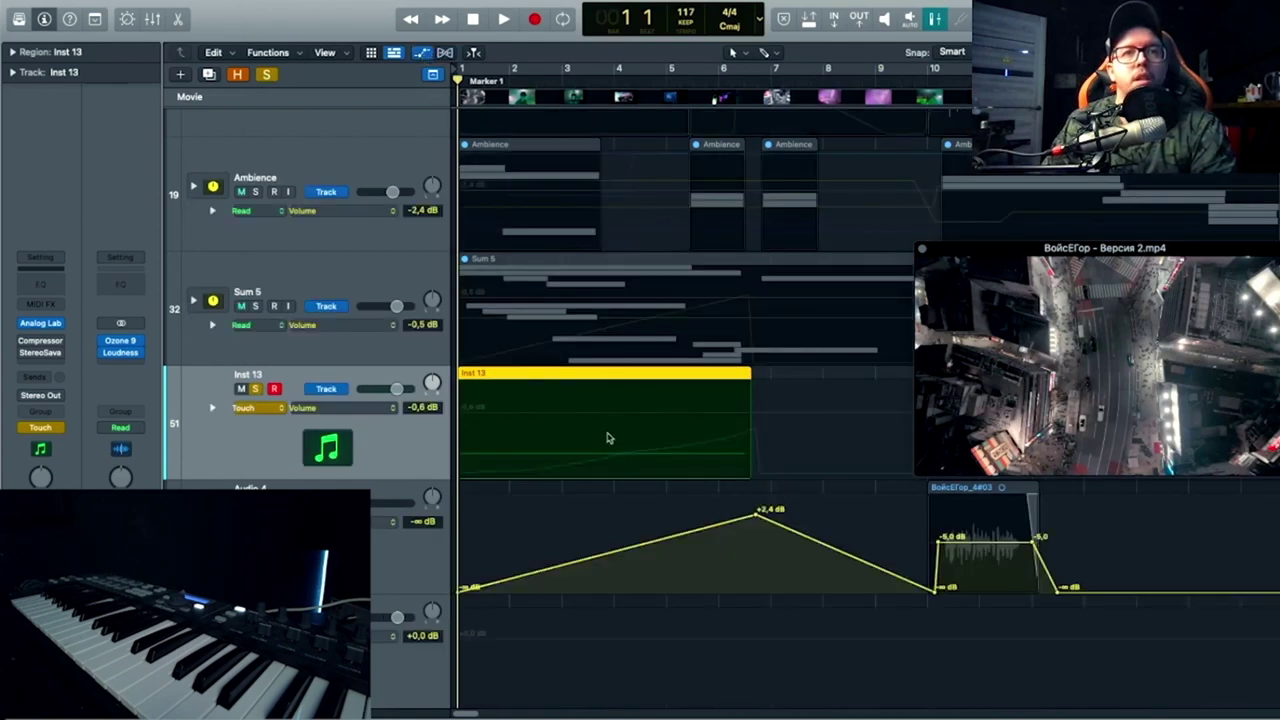
click(357, 407)
click(408, 578)
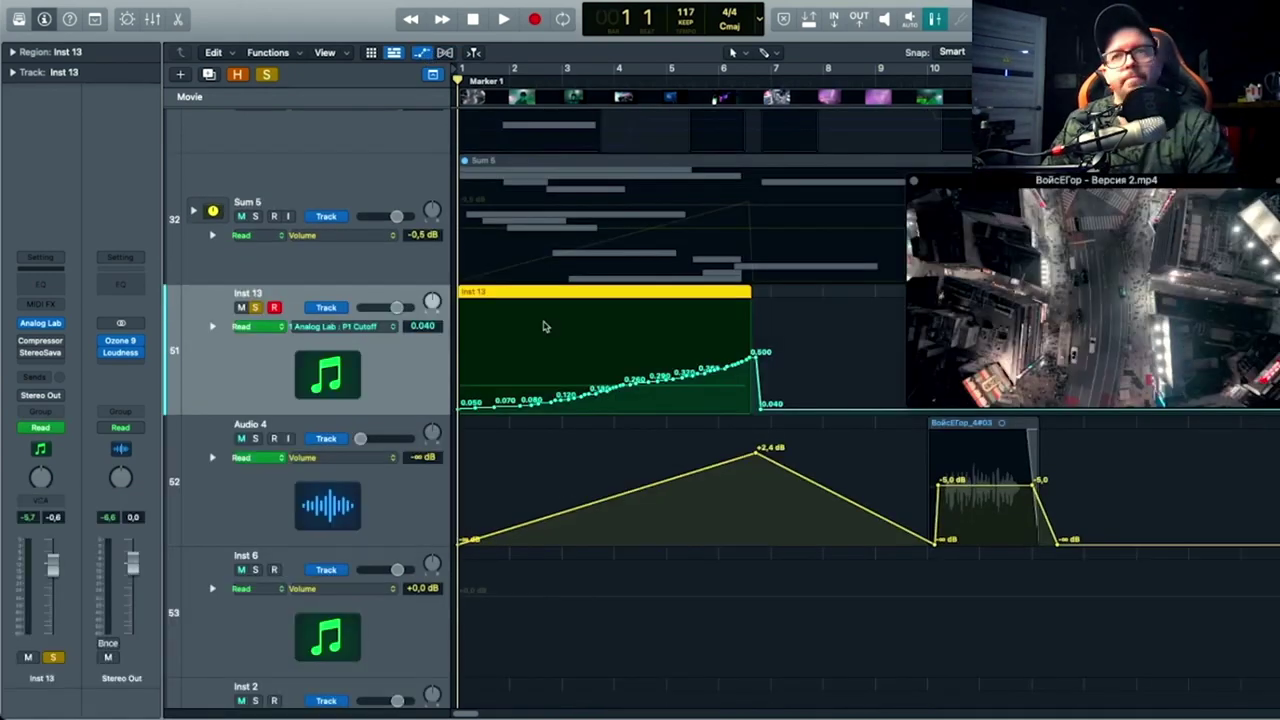
key(space)
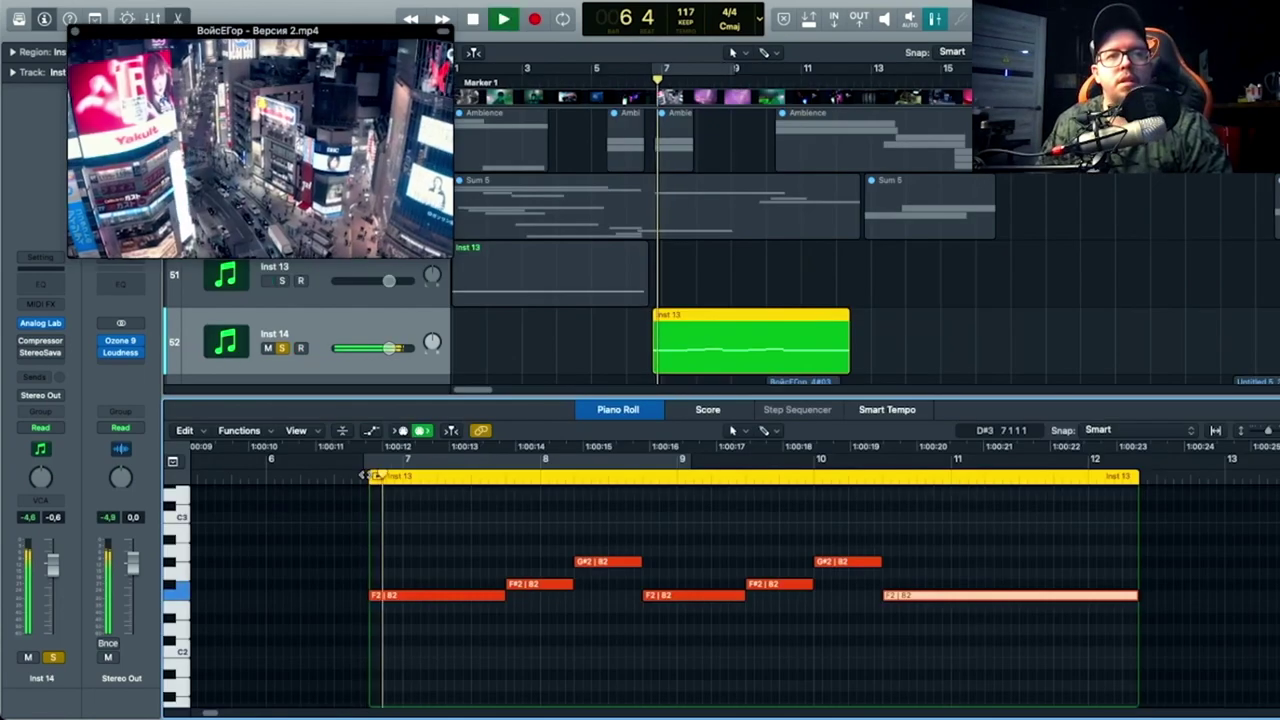
Step: Stop playback of the Inst 14 track's notes, and play them again from around bar 9
key(space)
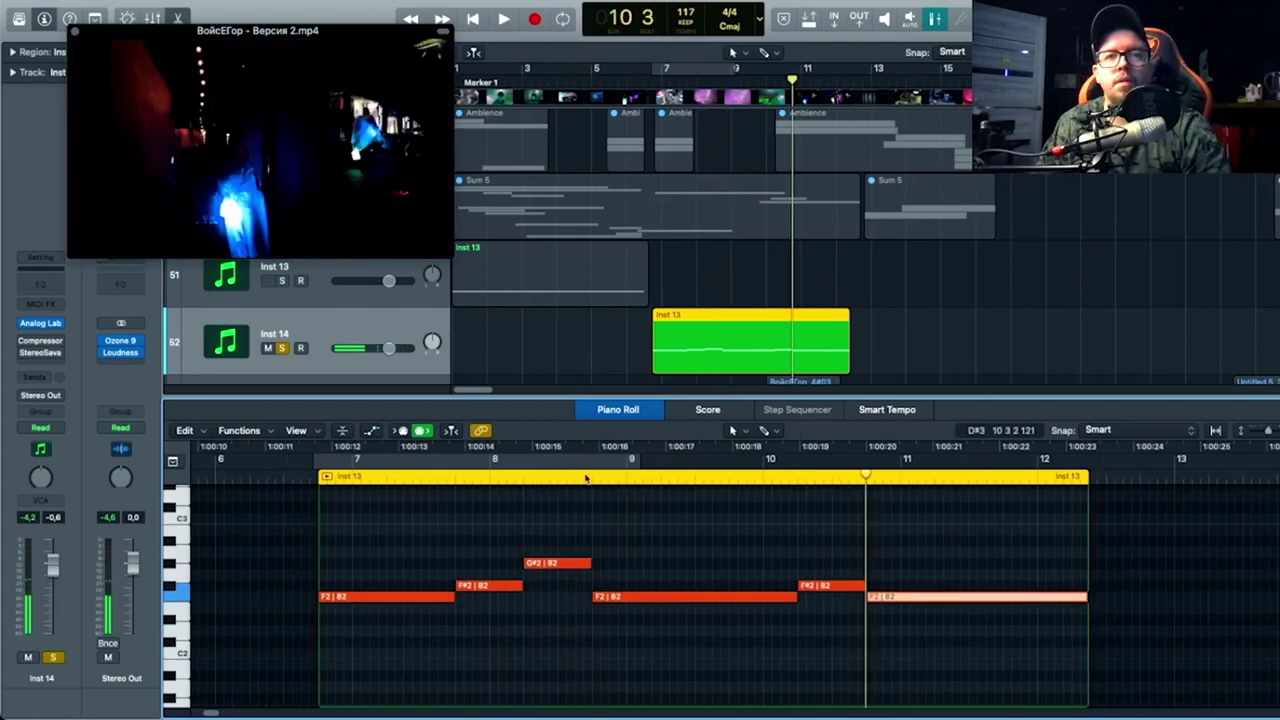
key(space)
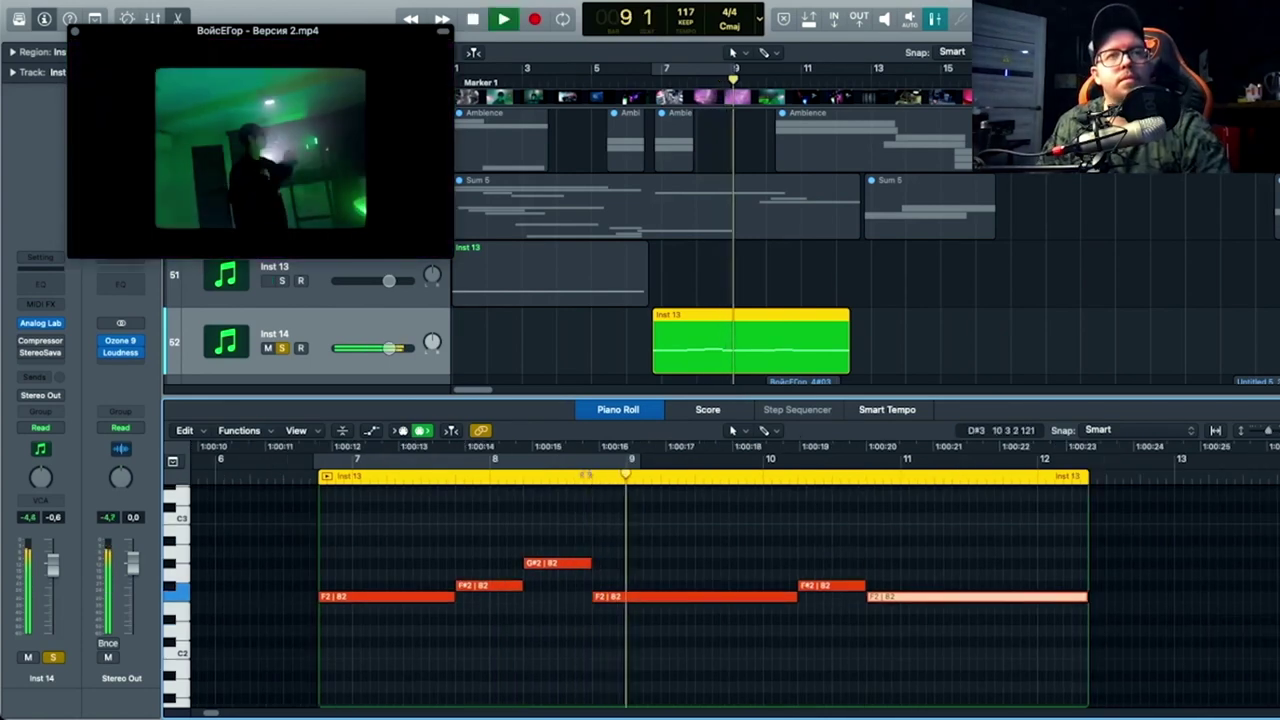
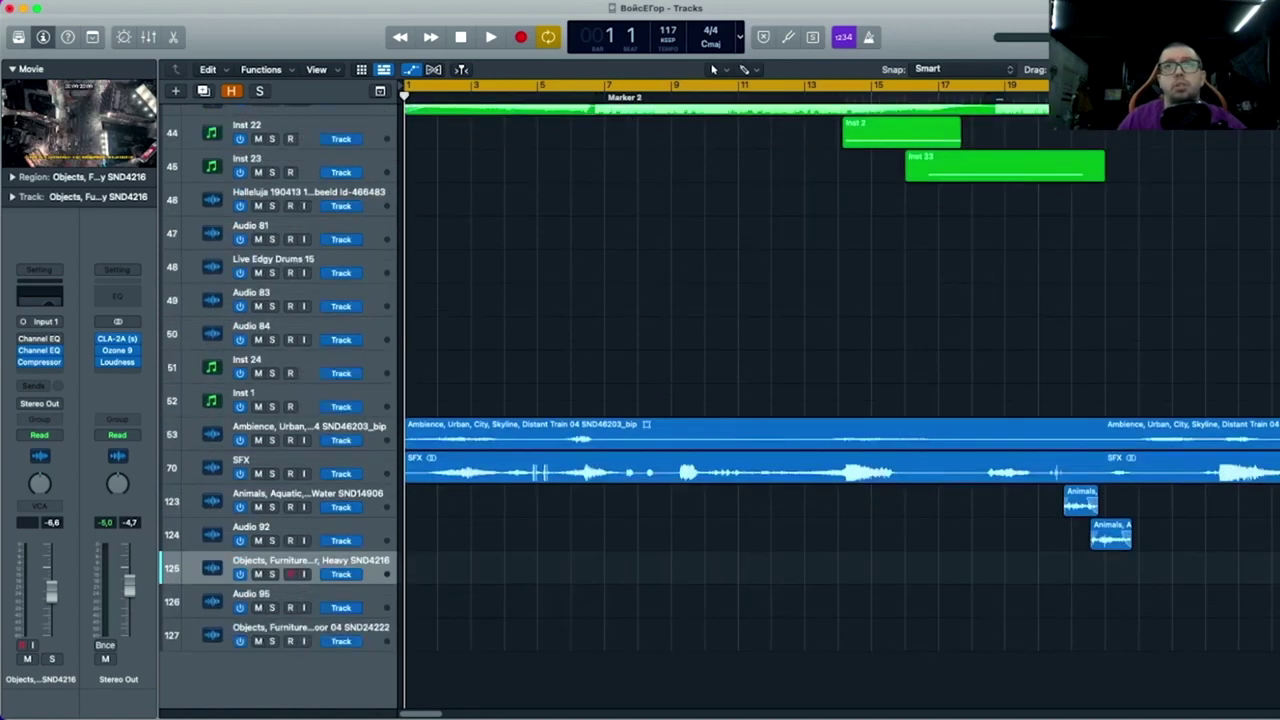
Step: Expand the Voice stack above the music tracks to show its individual audio tracks
scroll(568, 304, up, 6)
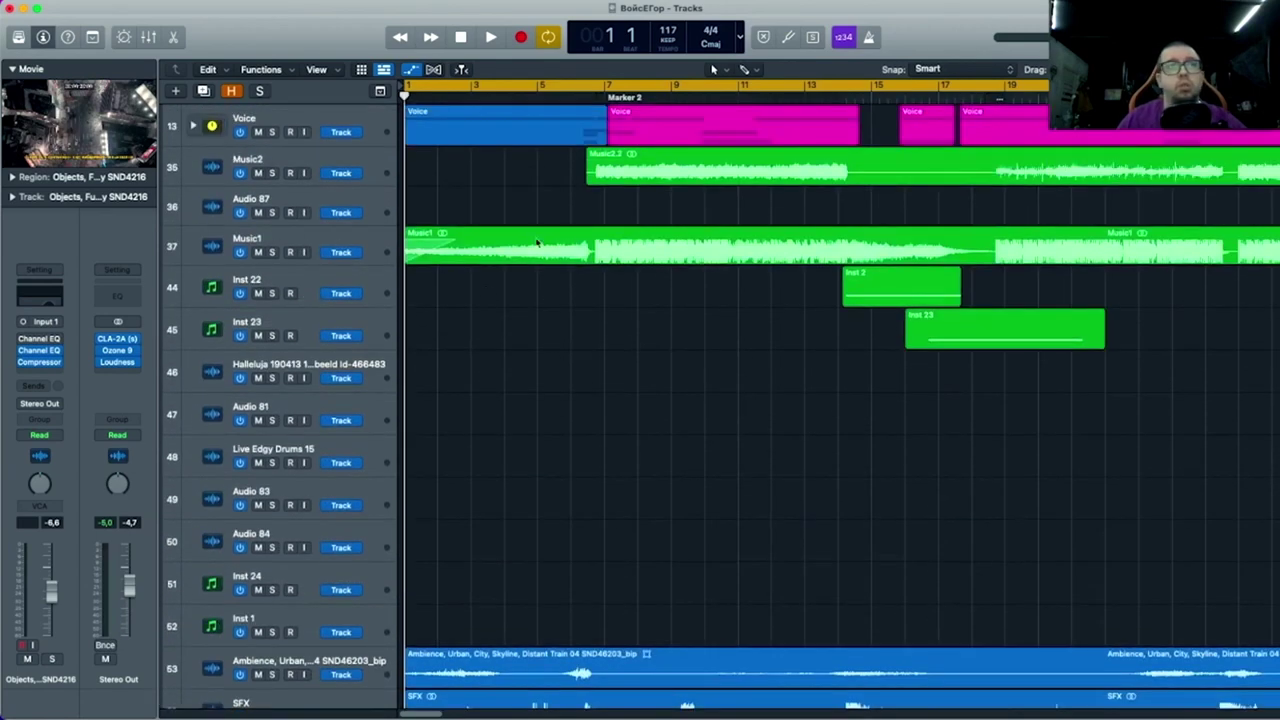
scroll(567, 329, down, 4)
scroll(890, 276, up, 3)
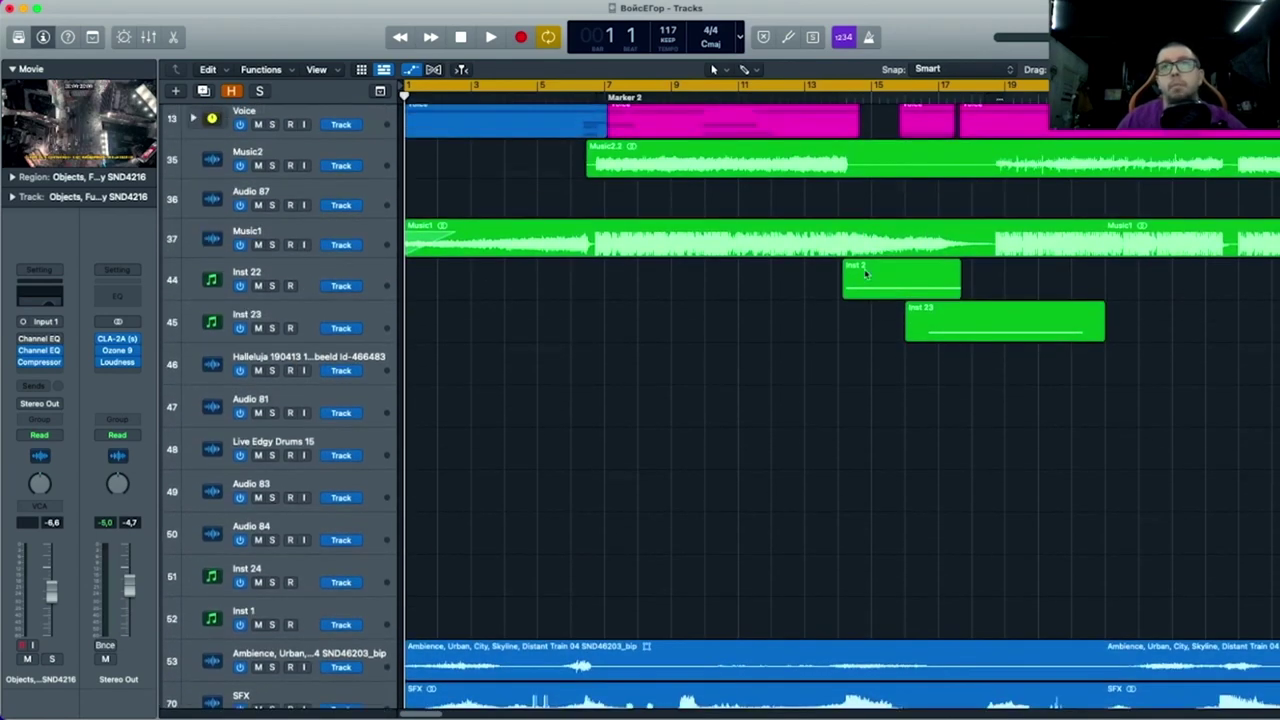
scroll(559, 197, up, 1)
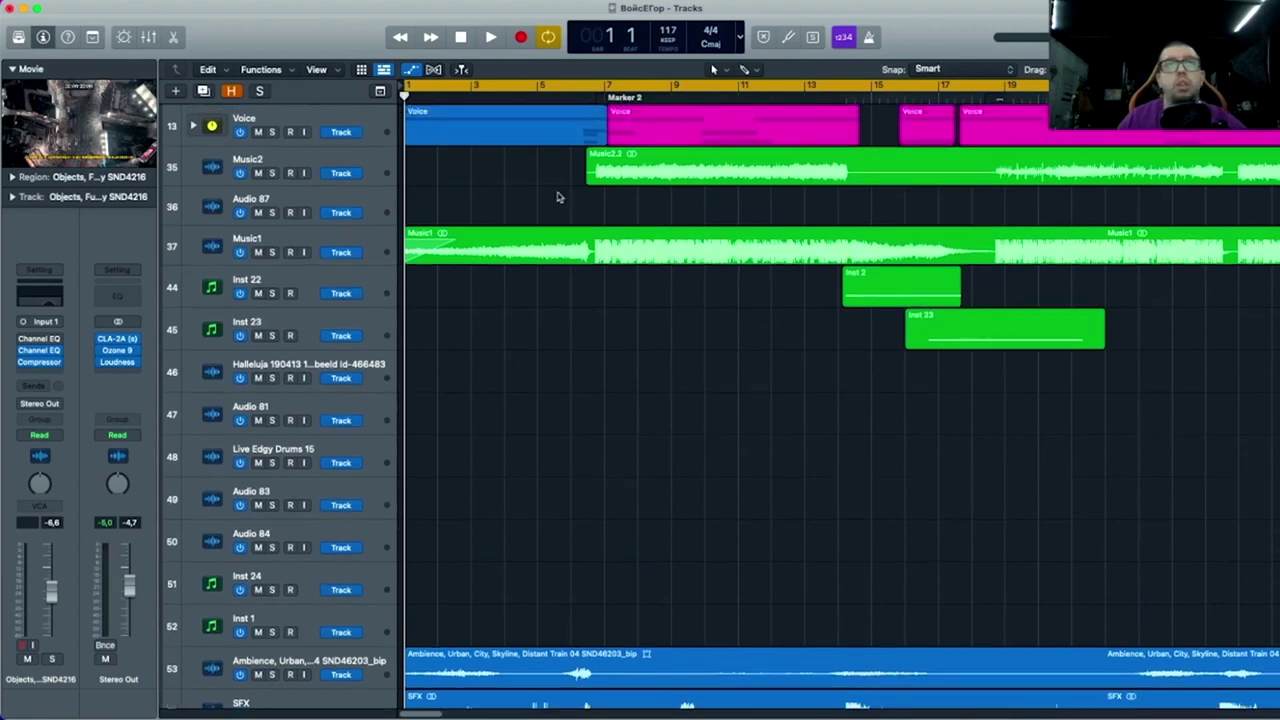
click(193, 126)
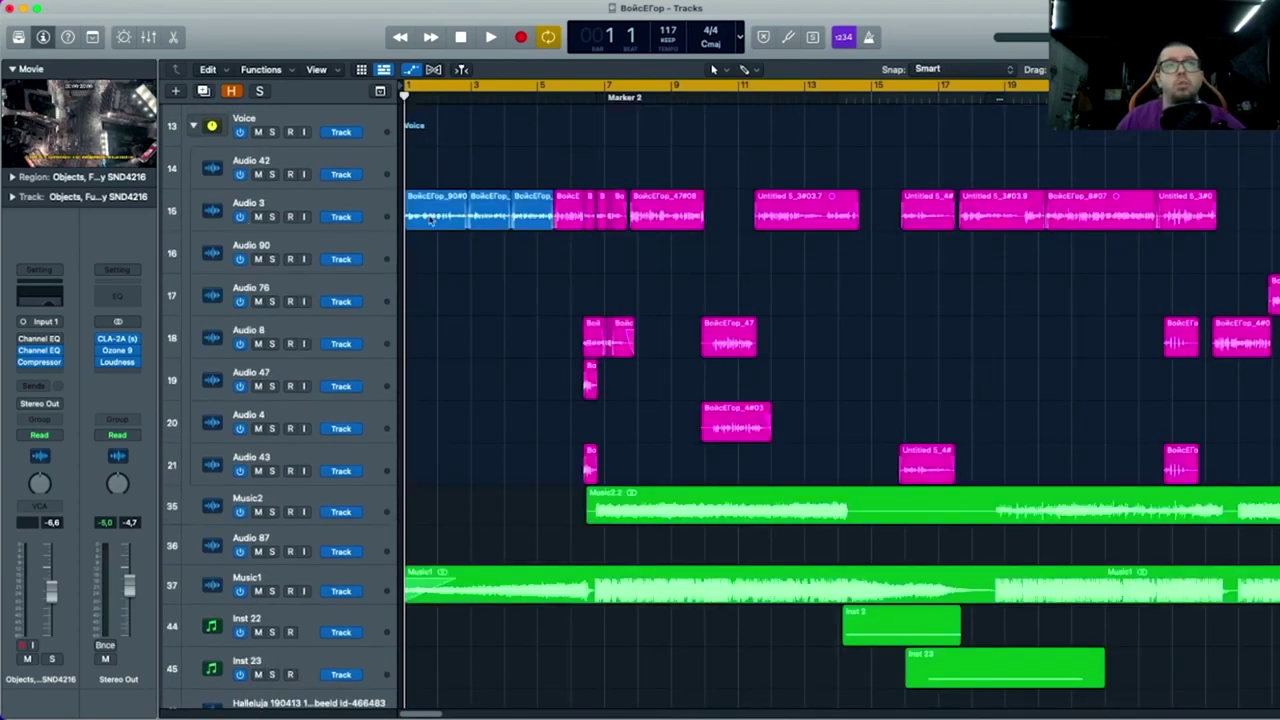
Step: Reduce the track heights and review the arrangement from the Voice stack down to the SFX and object sound tracks
scroll(702, 257, down, 1)
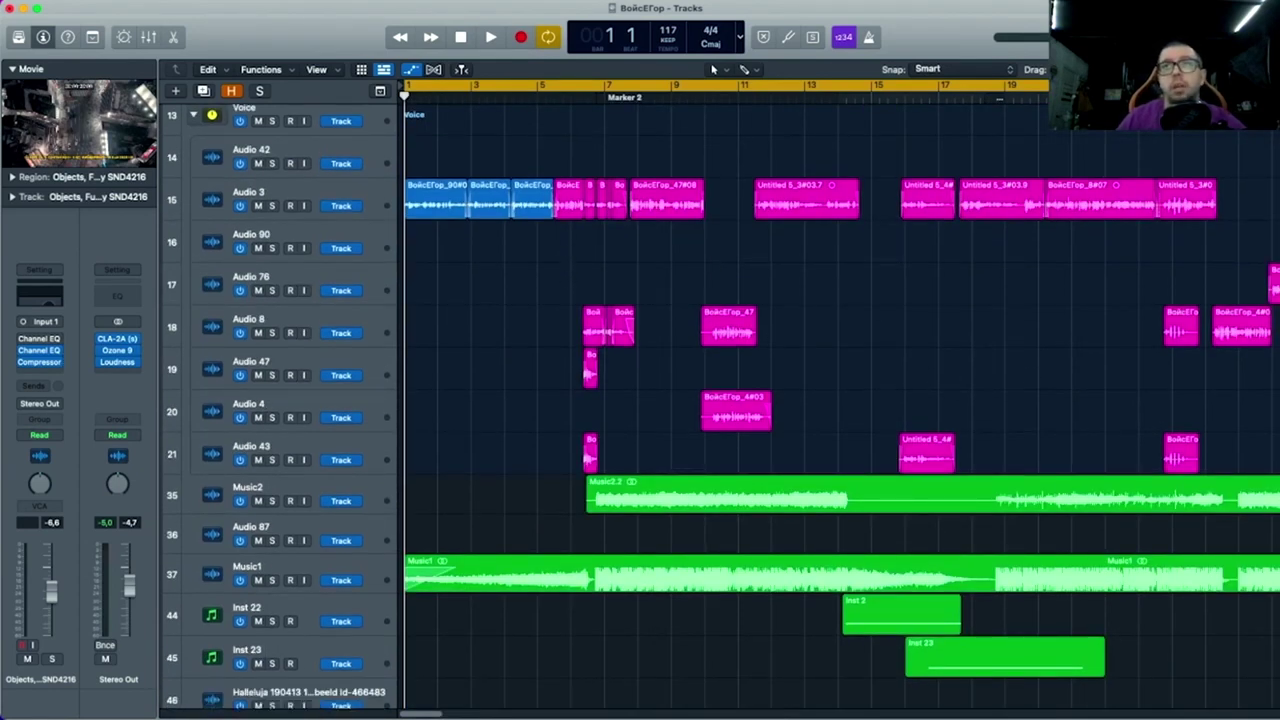
key(super+Up)
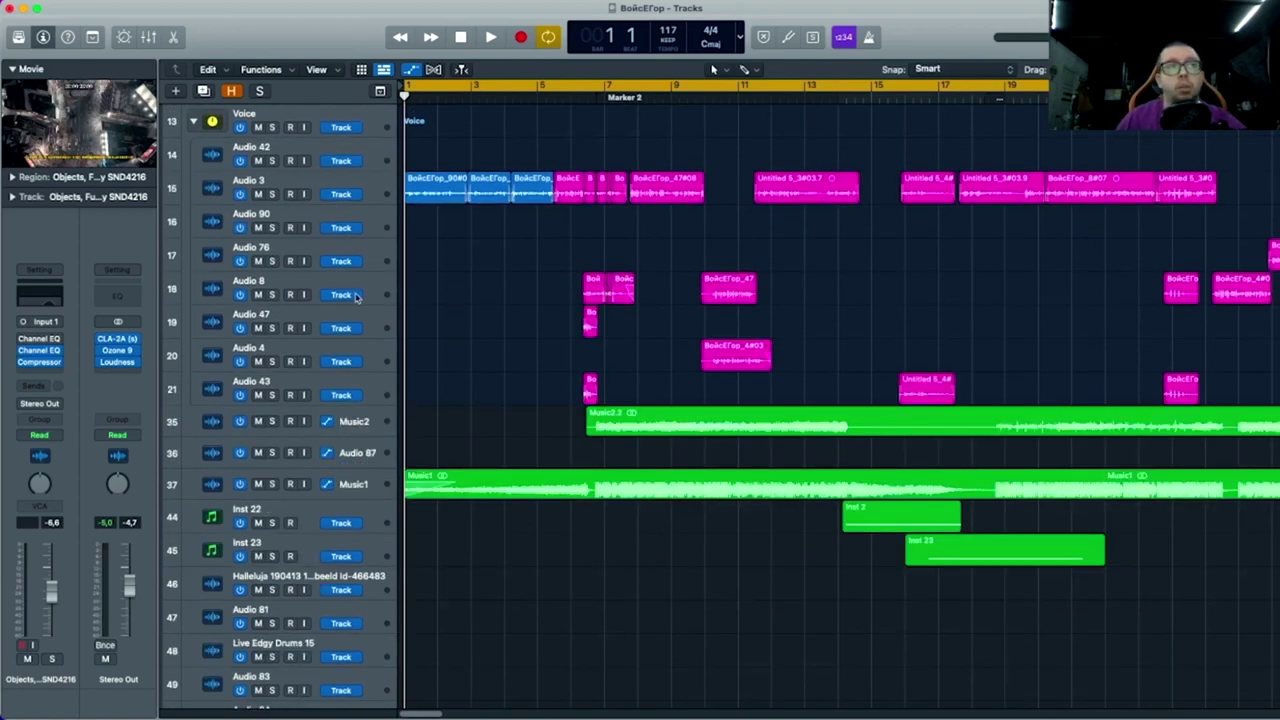
scroll(1000, 300, down, 15)
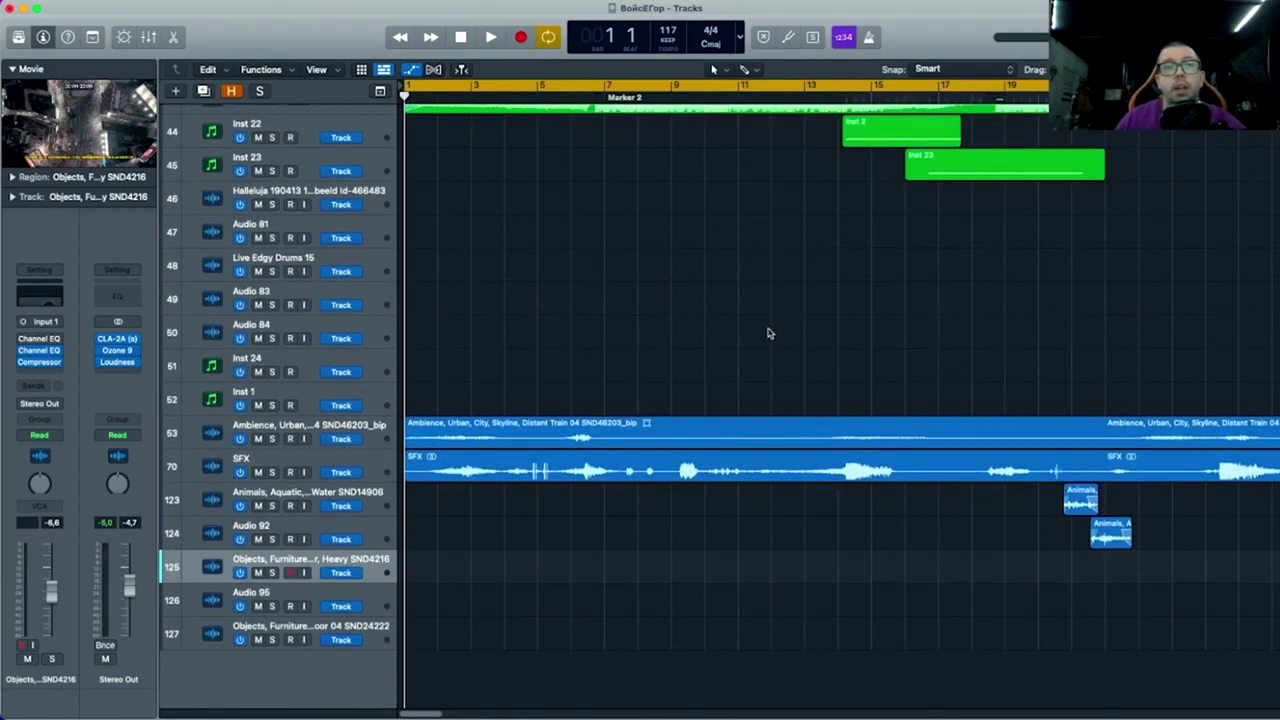
Step: Review the arrangement from the SFX and object sound tracks up to the instrument regions inside the Music1 stack
key(super+Up)
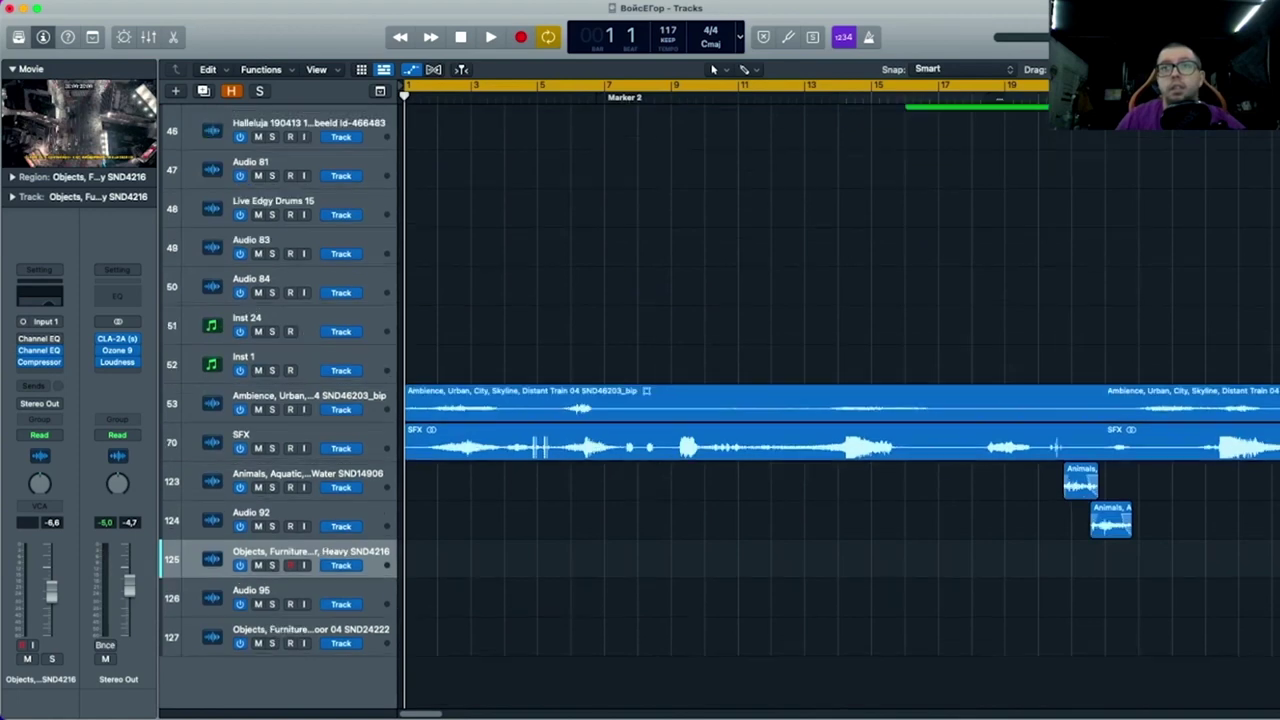
key(super+Left)
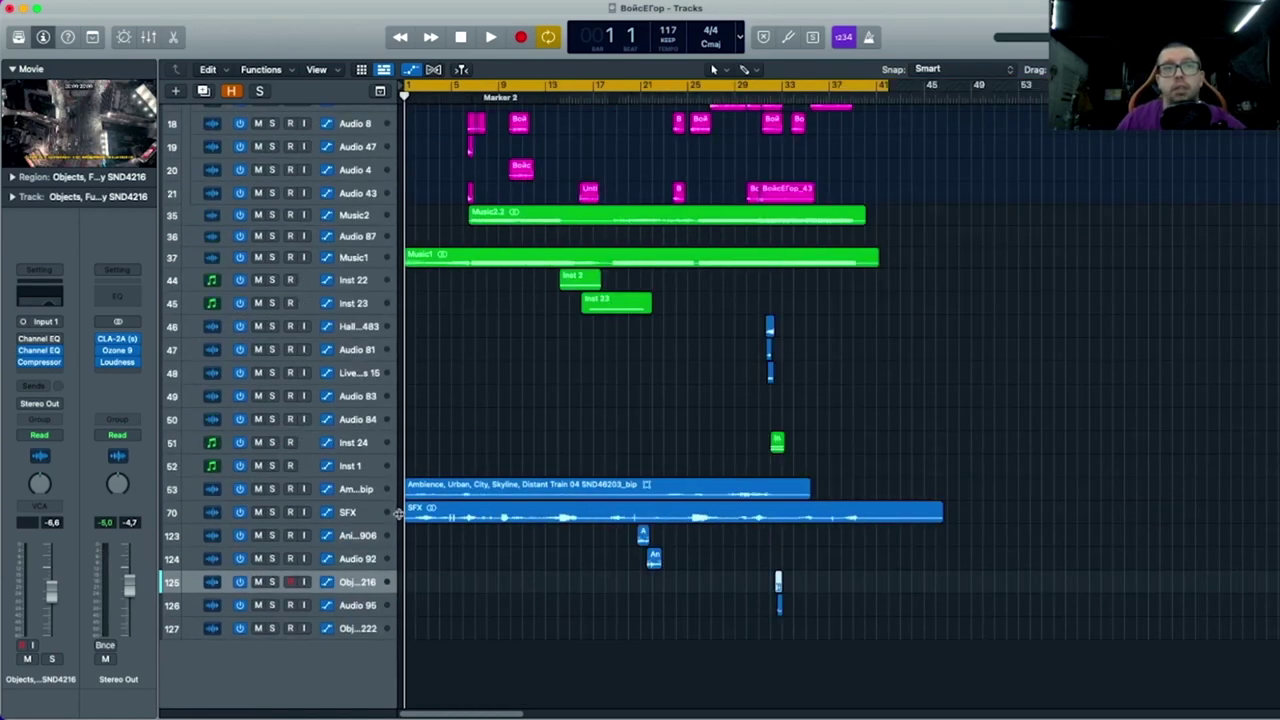
key(super+Down)
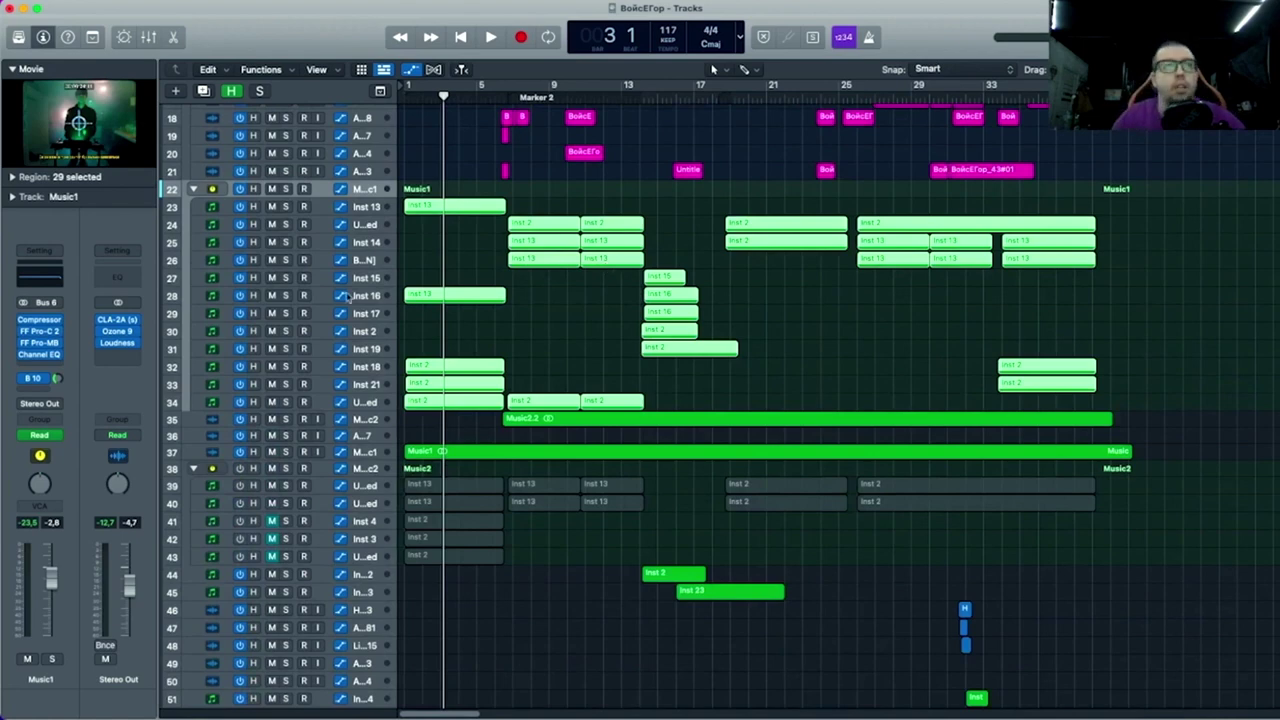
scroll(338, 276, up, 5)
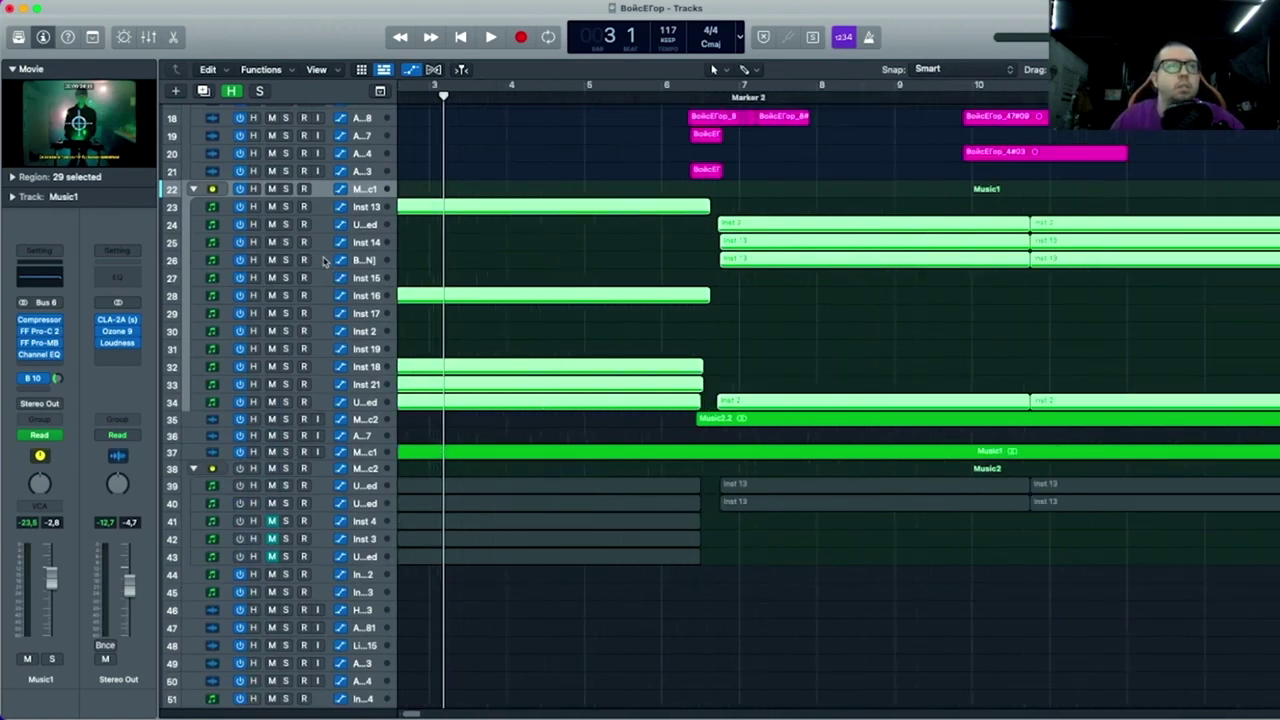
scroll(340, 225, down, 1)
scroll(390, 215, down, 5)
scroll(399, 340, up, 2)
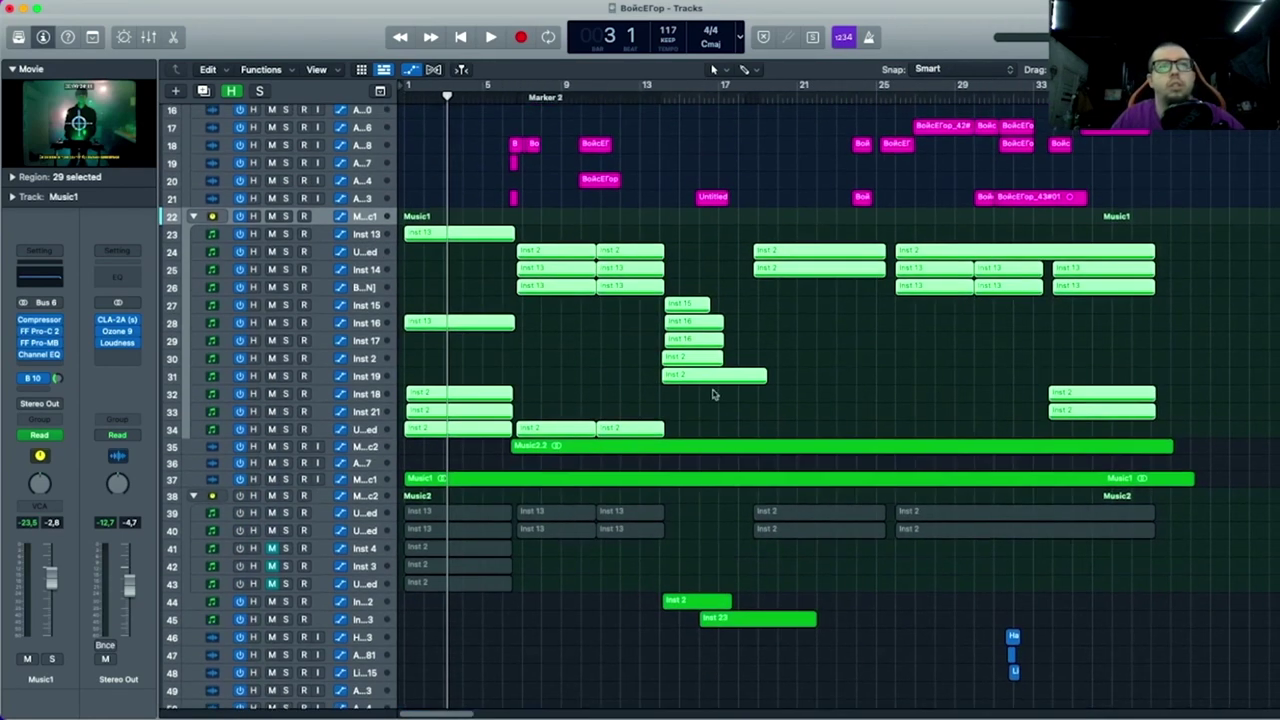
key(super+Left)
key(super+Left)
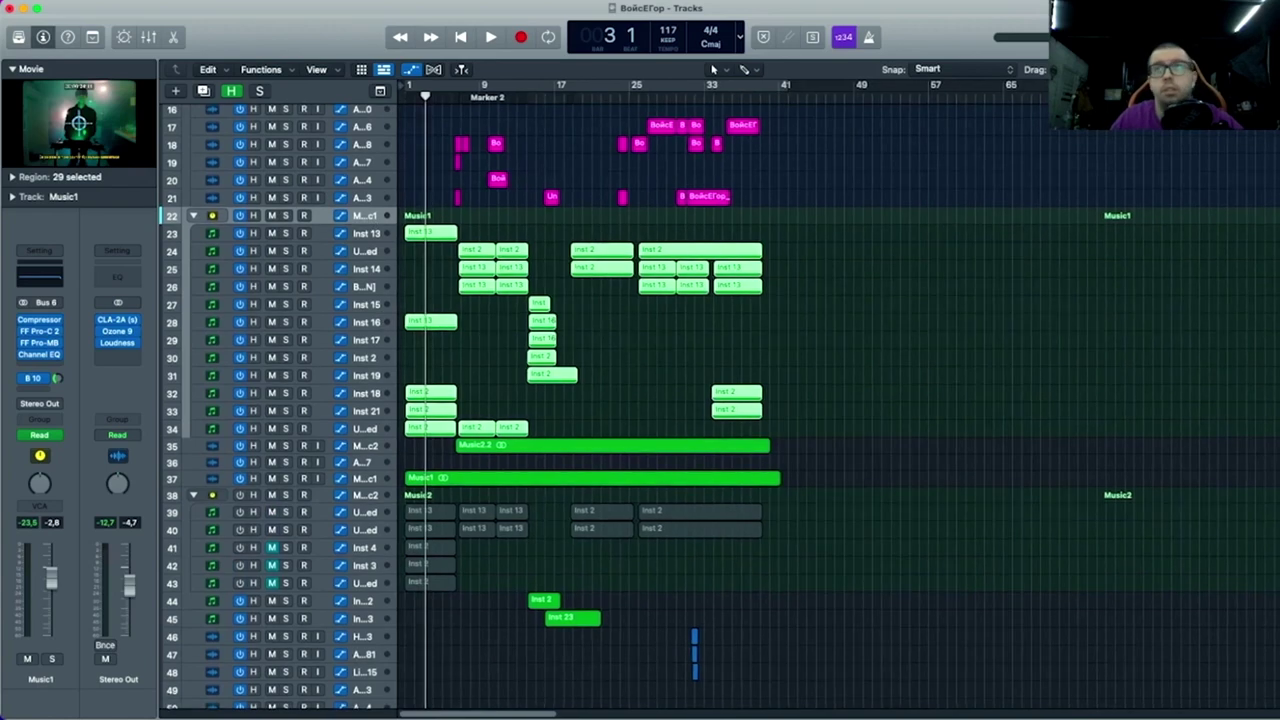
key(super+Down)
key(super+Down)
key(super+Right)
key(super+Right)
key(super+Right)
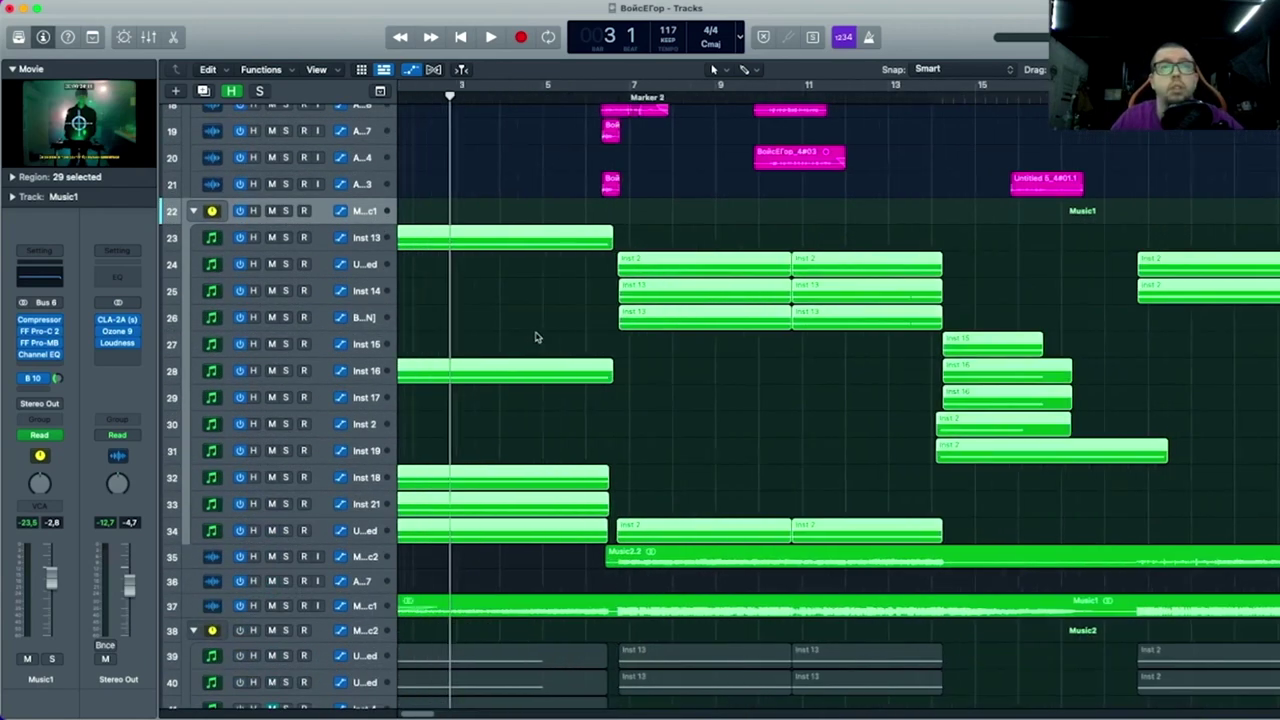
Step: Solo the Music2 audio track and place the playhead at the start of its region, around bar 6
key(super+Left)
key(super+Left)
key(super+Left)
key(super+Left)
scroll(510, 360, down, 5)
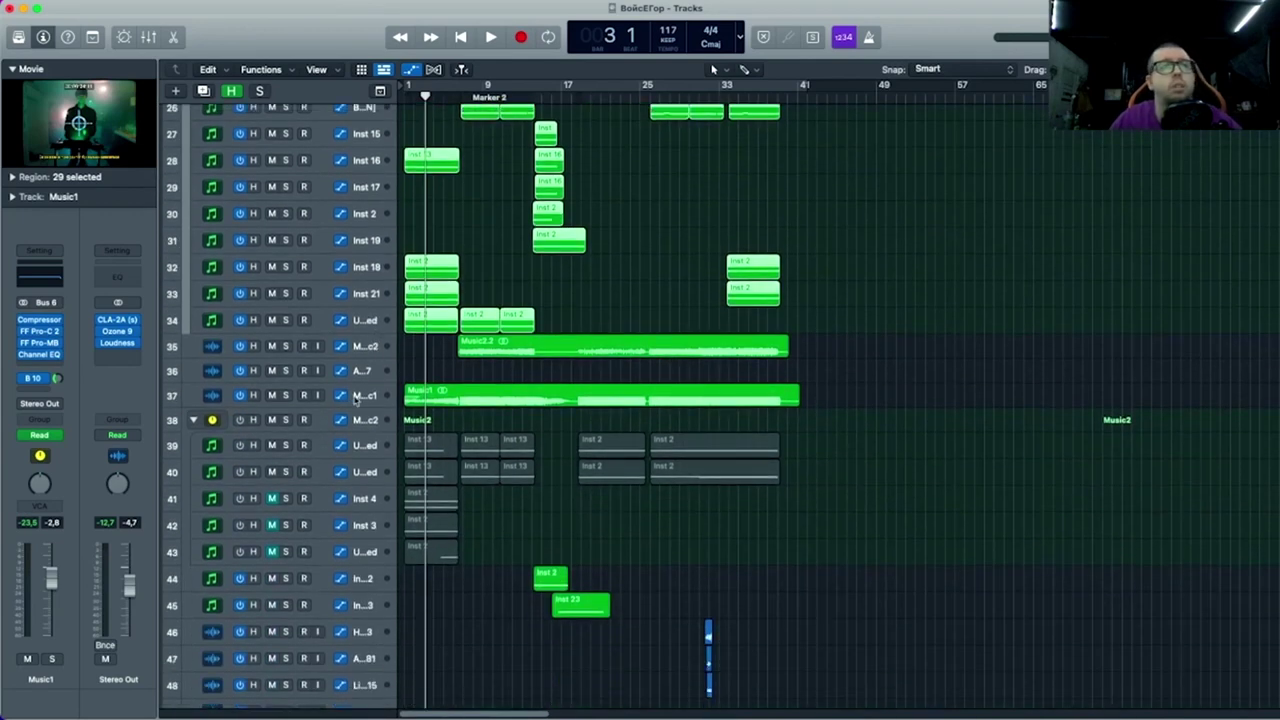
click(285, 346)
click(455, 92)
click(455, 92)
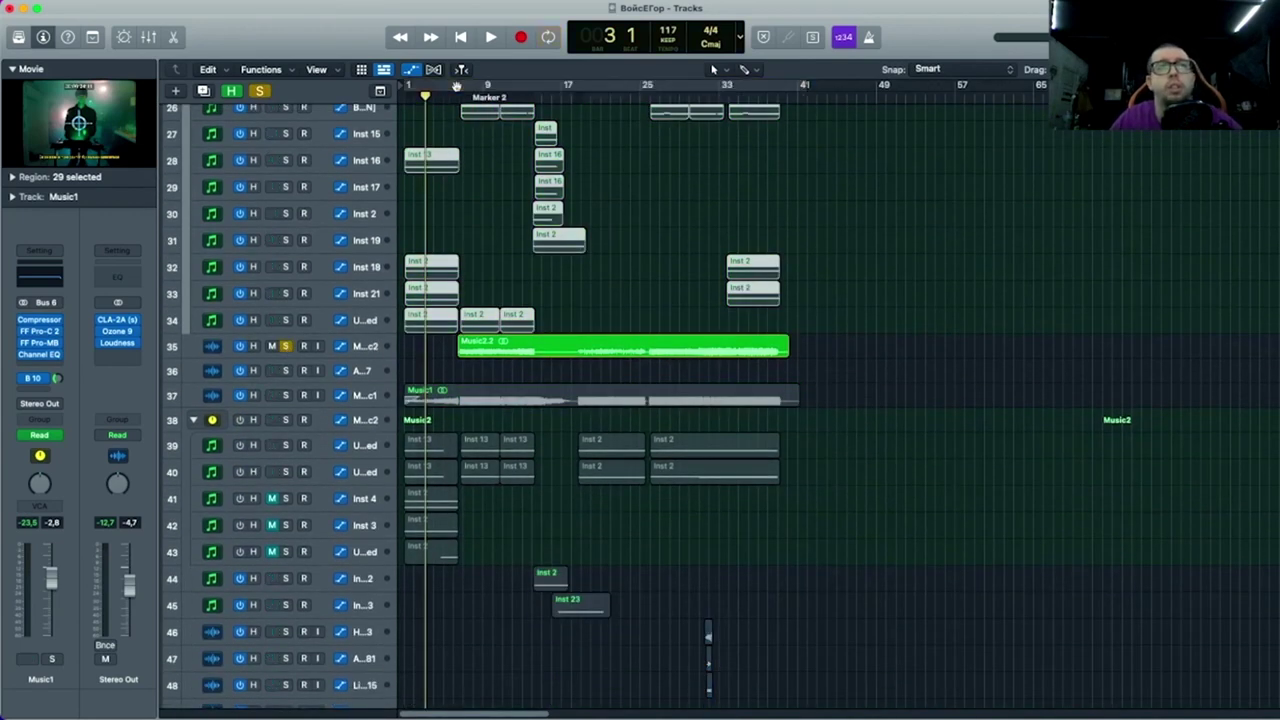
click(456, 91)
click(457, 87)
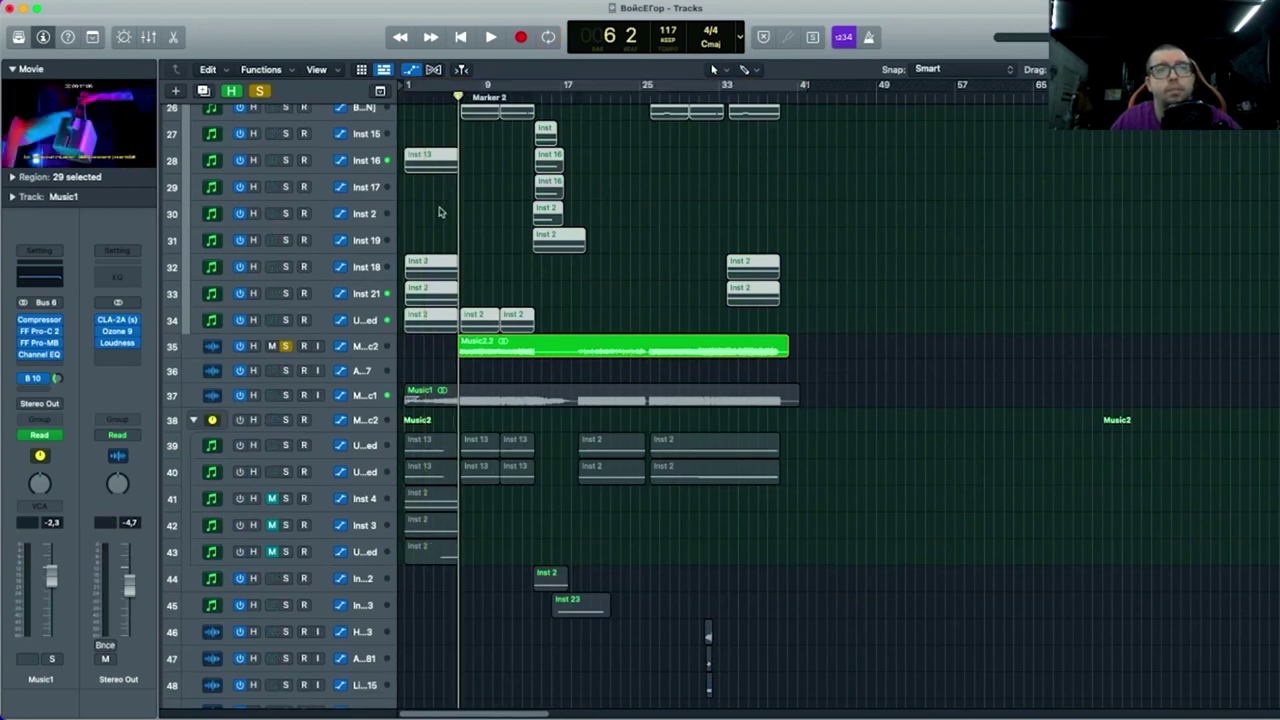
Step: Play the soloed Music2 track to about bar 9 and enlarge its waveform for inspection
key(super+Right)
key(super+Right)
key(super+Right)
key(super+Right)
key(space)
key(super+Left)
key(super+Left)
key(super+Left)
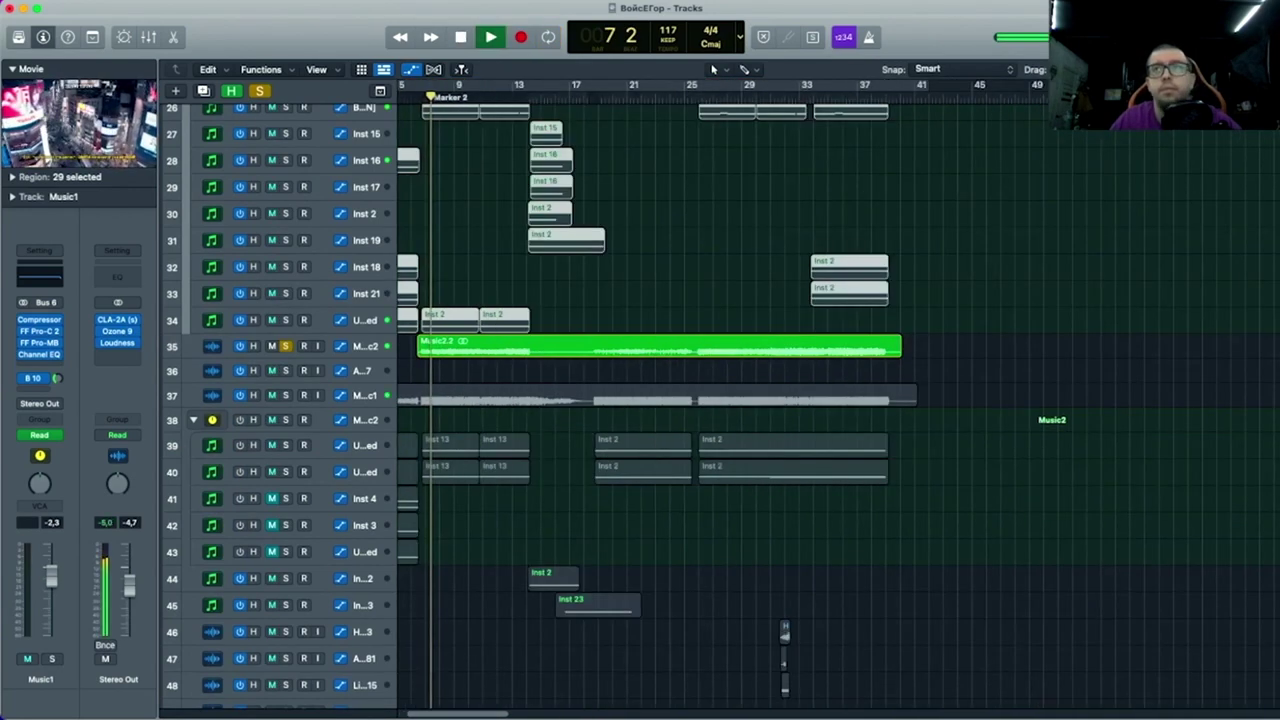
key(super+Down)
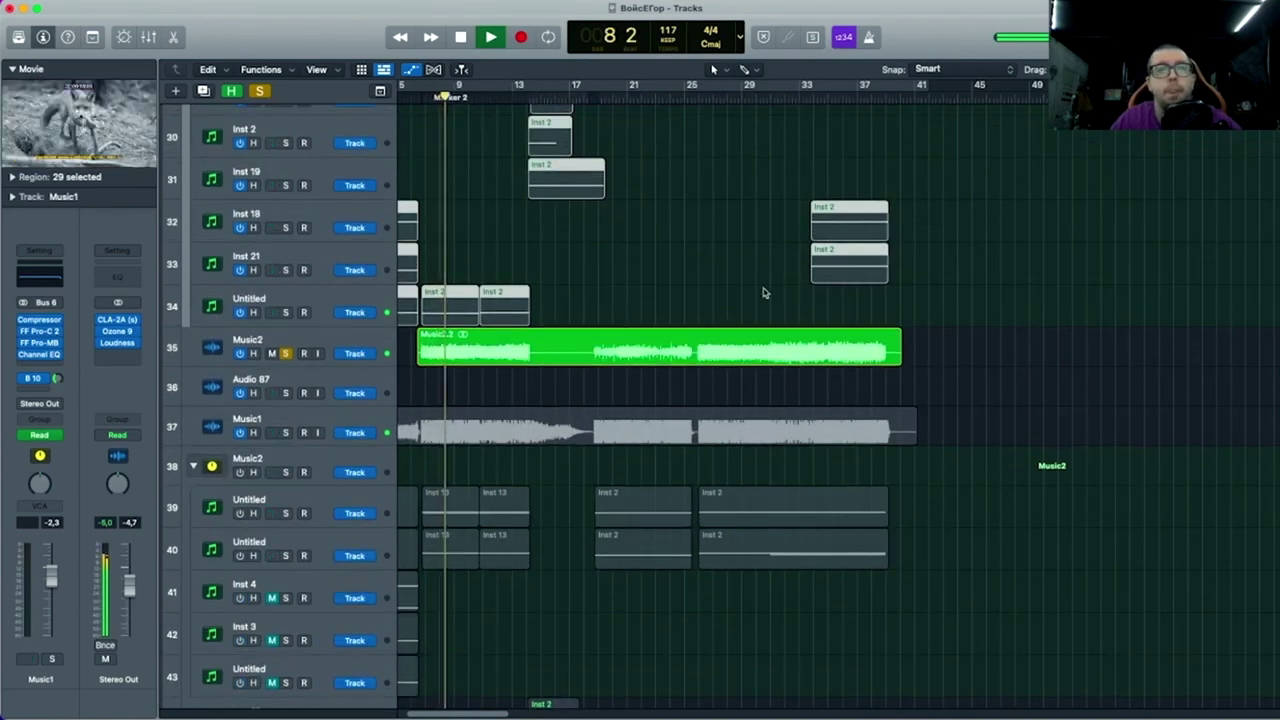
key(super+Right)
key(super+Right)
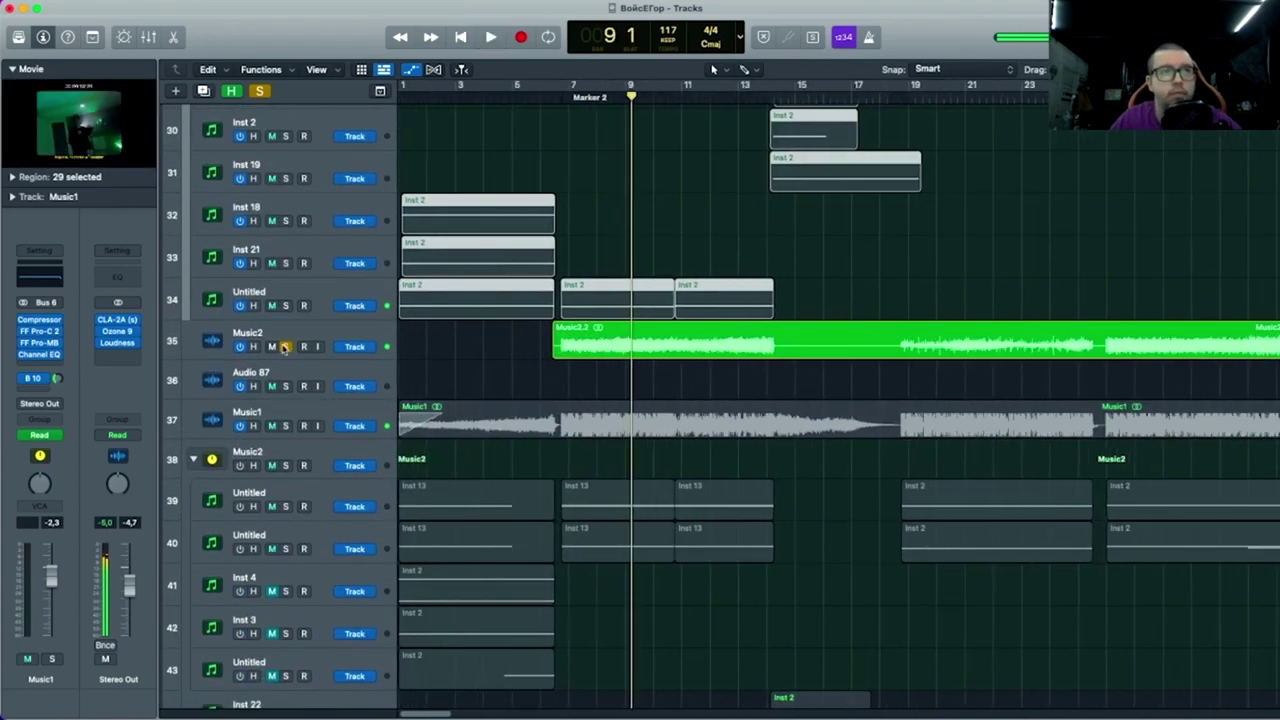
Step: Switch the solo from the Music2 audio track to the Music1 audio track and play it from around bar 7
click(285, 346)
click(285, 426)
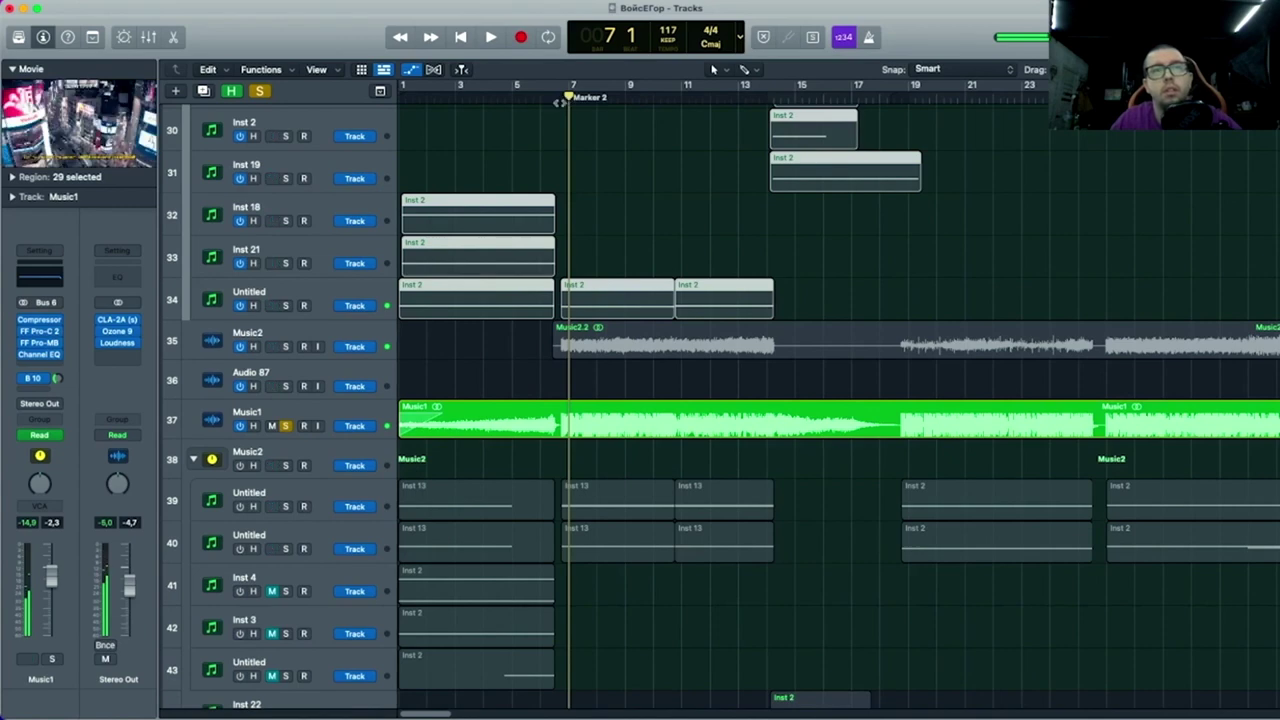
key(space)
scroll(554, 115, up, 5)
scroll(554, 115, down, 5)
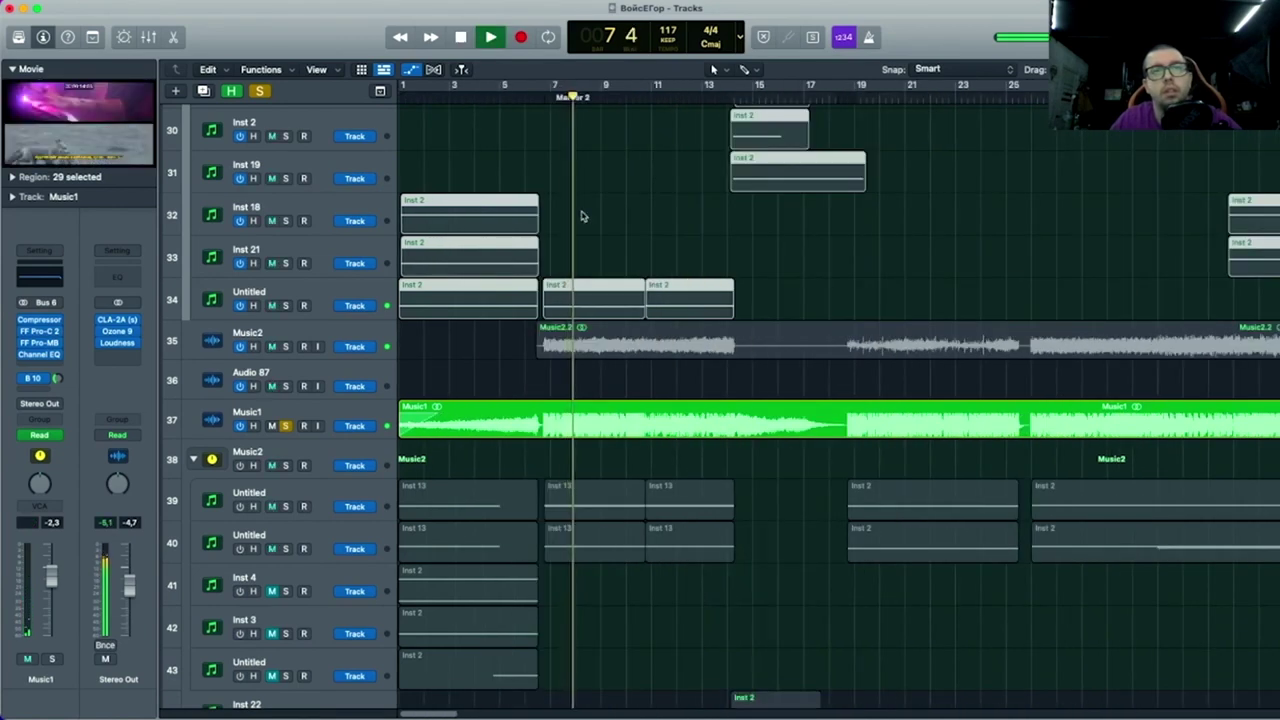
scroll(749, 211, down, 5)
scroll(756, 236, up, 4)
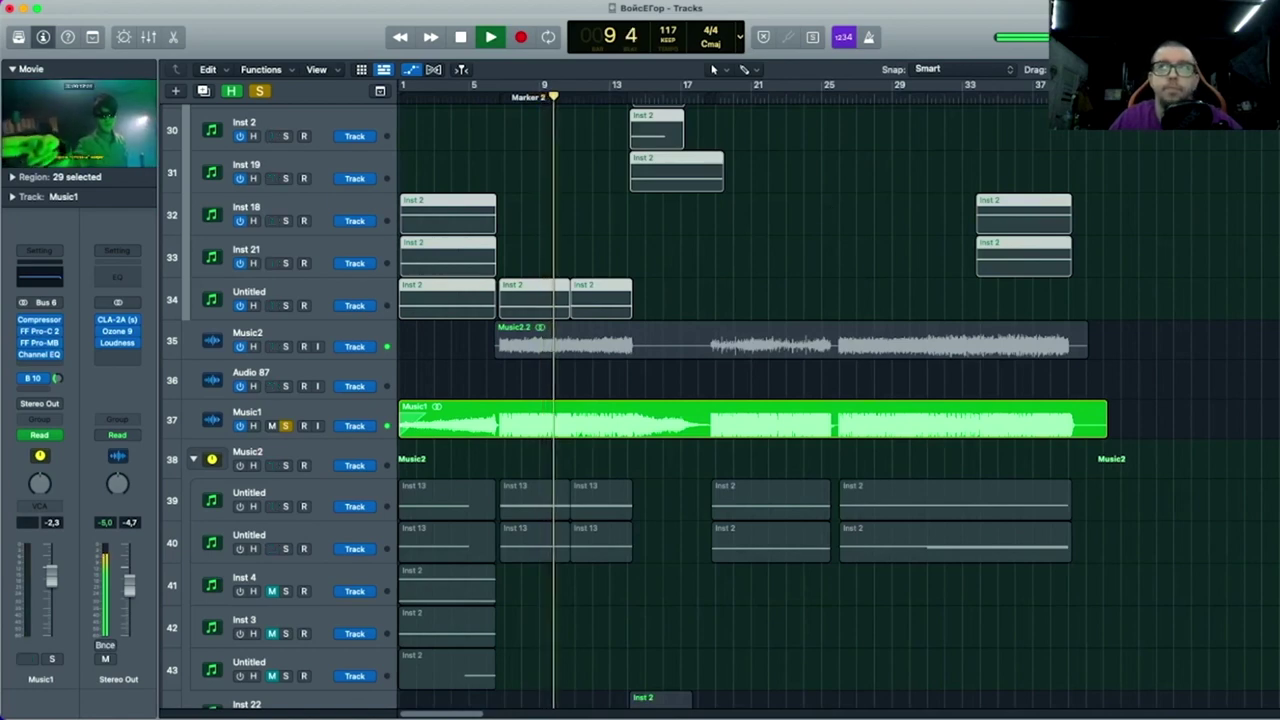
scroll(833, 212, up, 1)
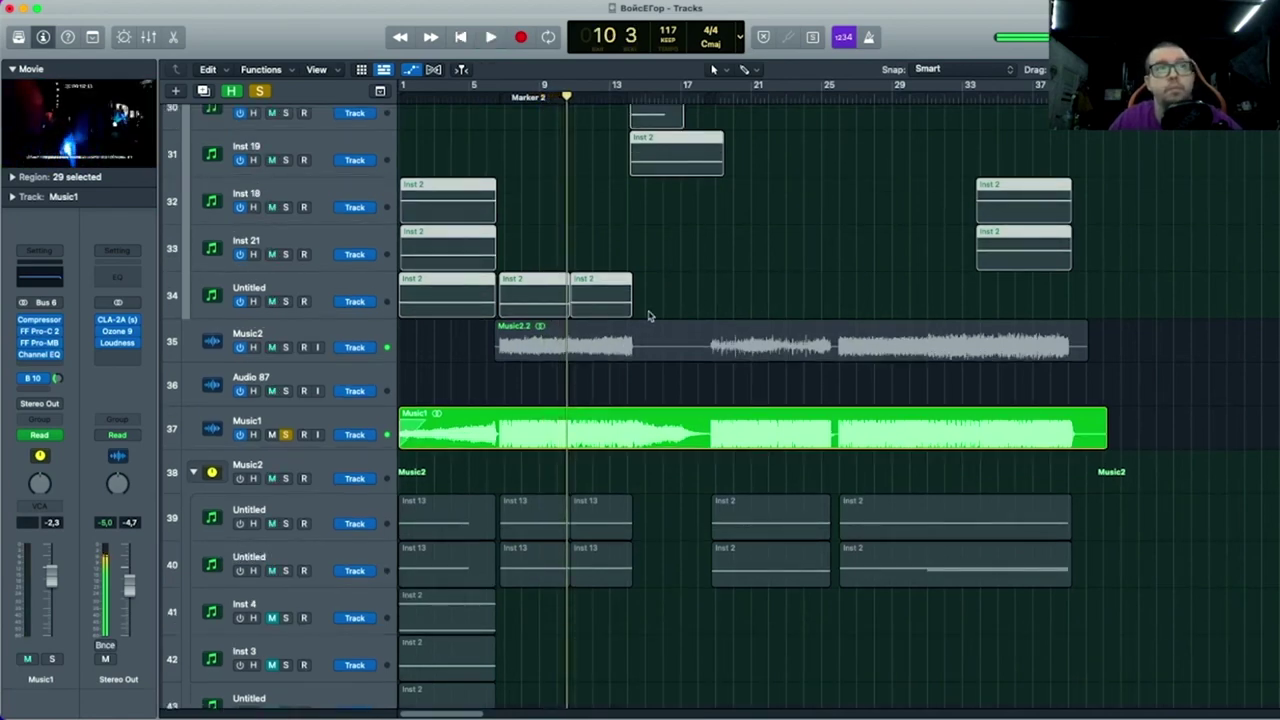
Step: Collapse the Music1 and Music2 track stacks and turn off the Music1 audio track's solo
scroll(648, 316, down, 3)
scroll(457, 347, down, 5)
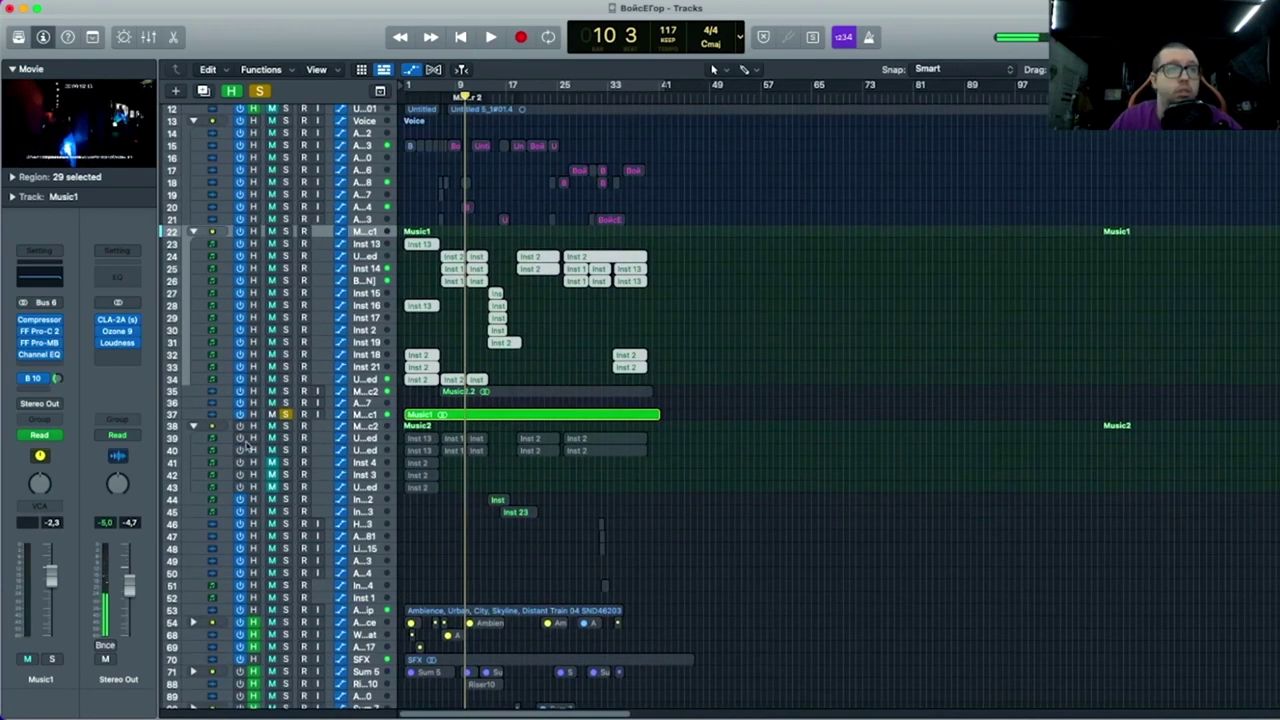
scroll(409, 374, down, 2)
scroll(409, 374, up, 3)
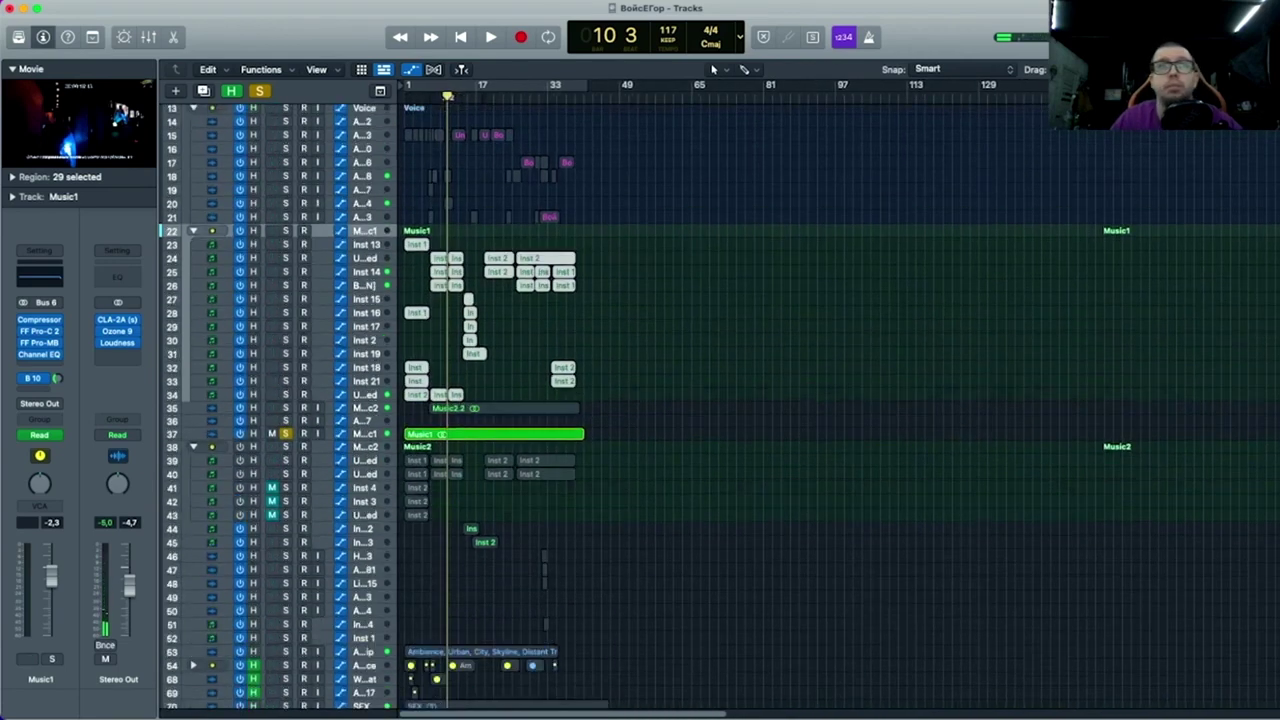
click(194, 229)
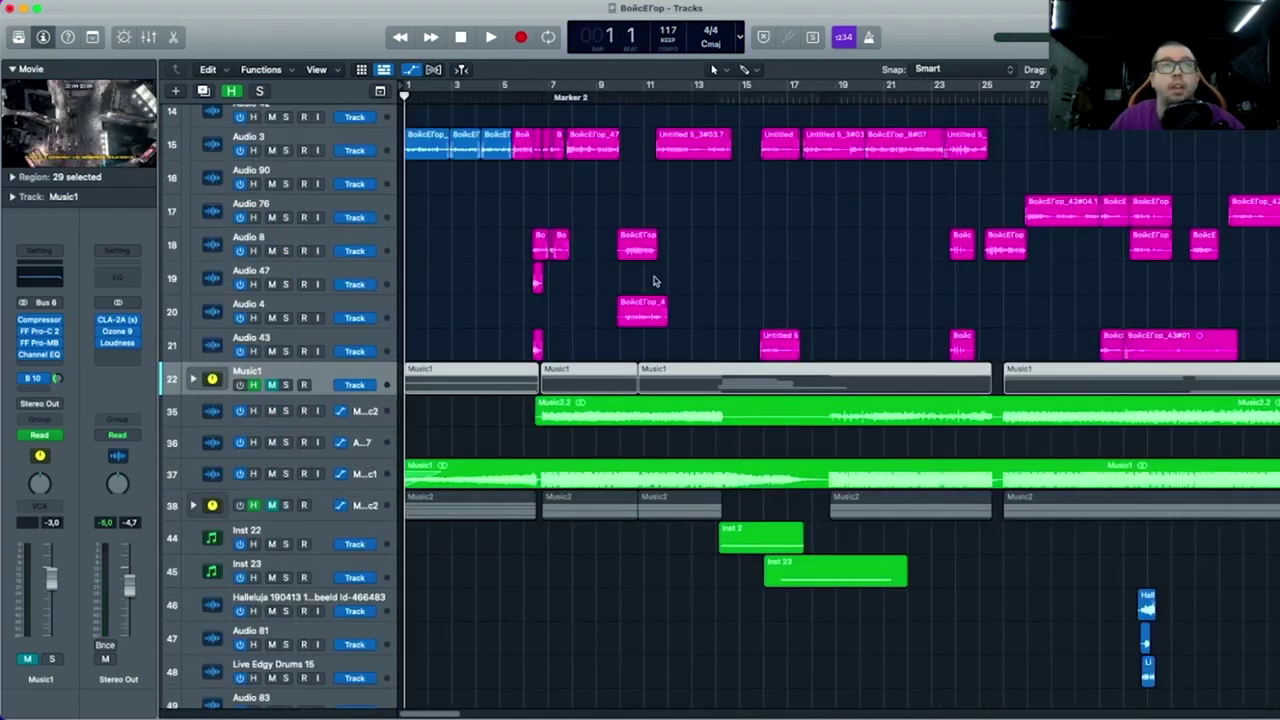
Step: Select the Voice stack above the music tracks, keeping all its voice regions in view
scroll(612, 297, up, 4)
scroll(310, 252, up, 1)
click(300, 270)
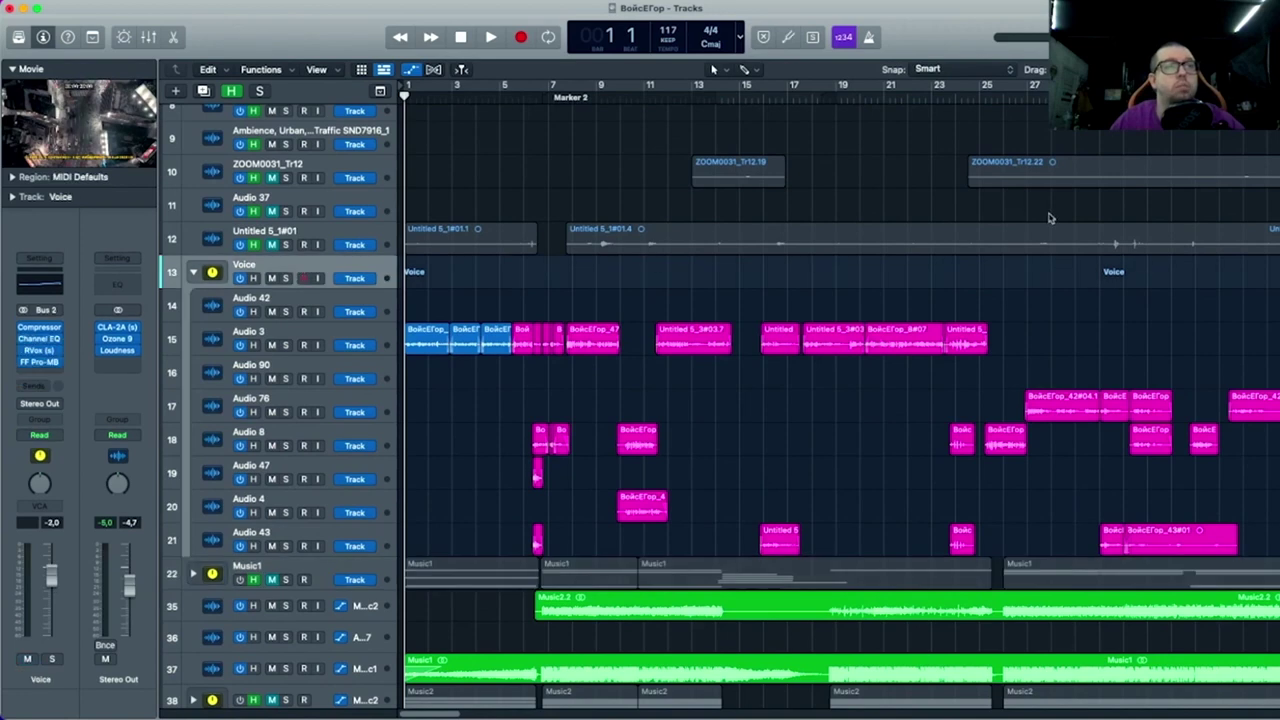
key(super+Down)
key(super+Left)
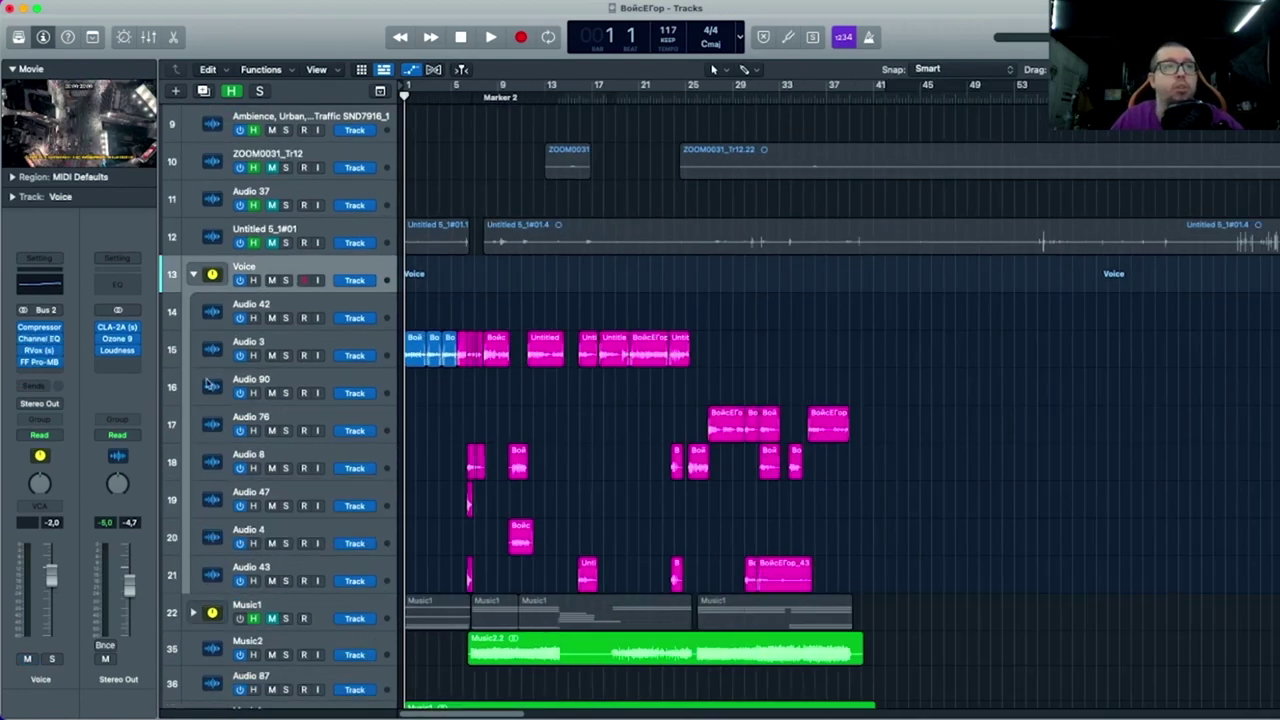
Step: Select the Audio 3 voice track and bypass its Nectar 3 and PShft plug-ins
click(211, 343)
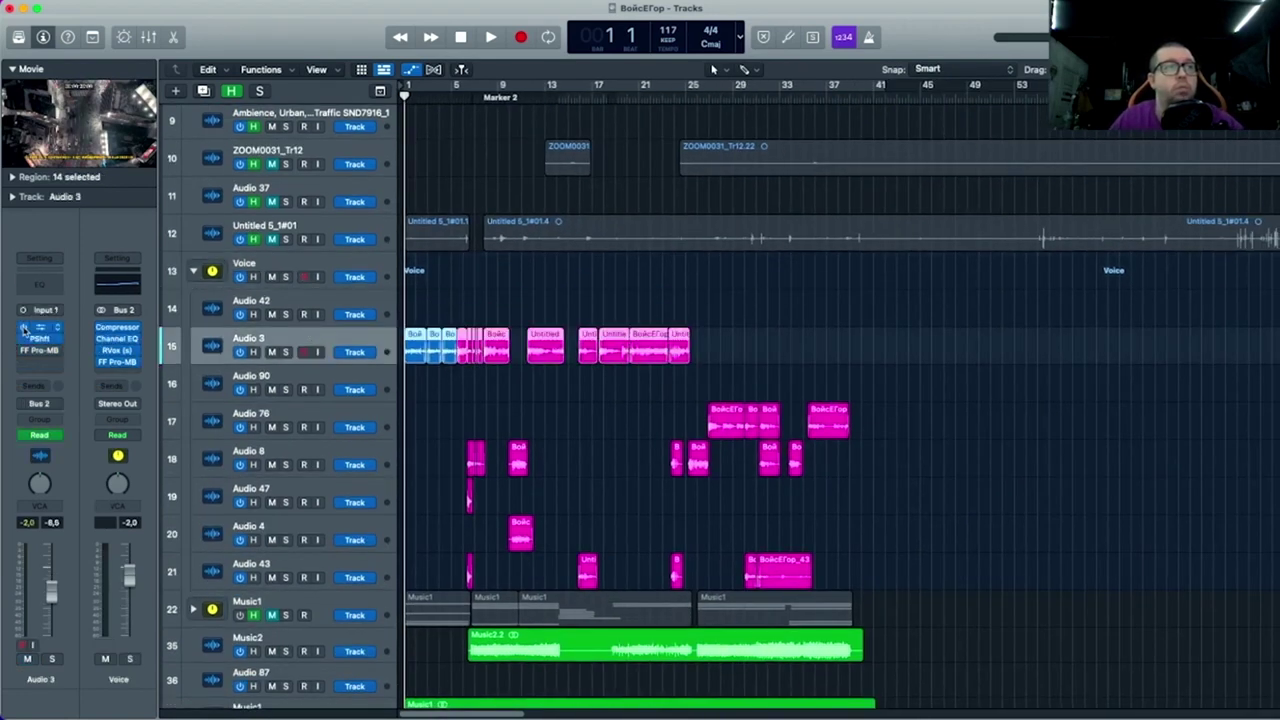
key(super+Right)
key(super+Right)
key(super+Right)
key(super+Right)
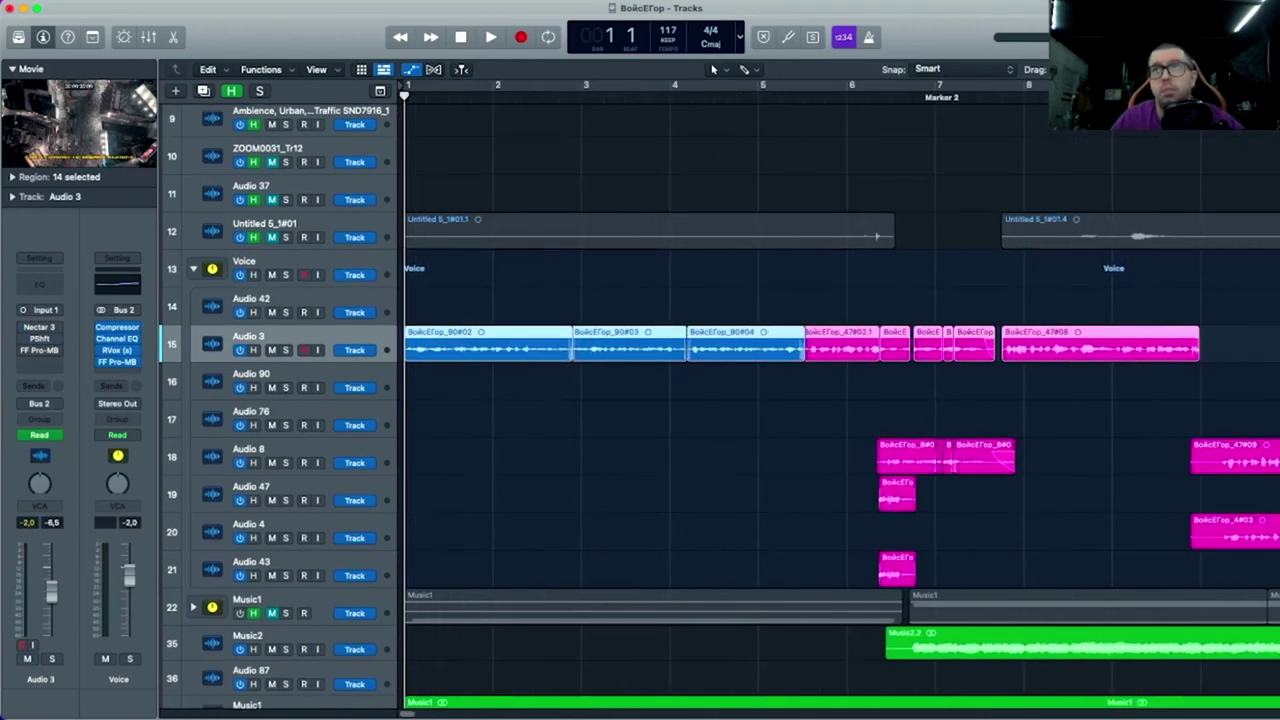
Step: Show the tracks' volume automation and play the soloed Audio 3 voice track from the start
key(super+Down)
key(a)
key(super+Left)
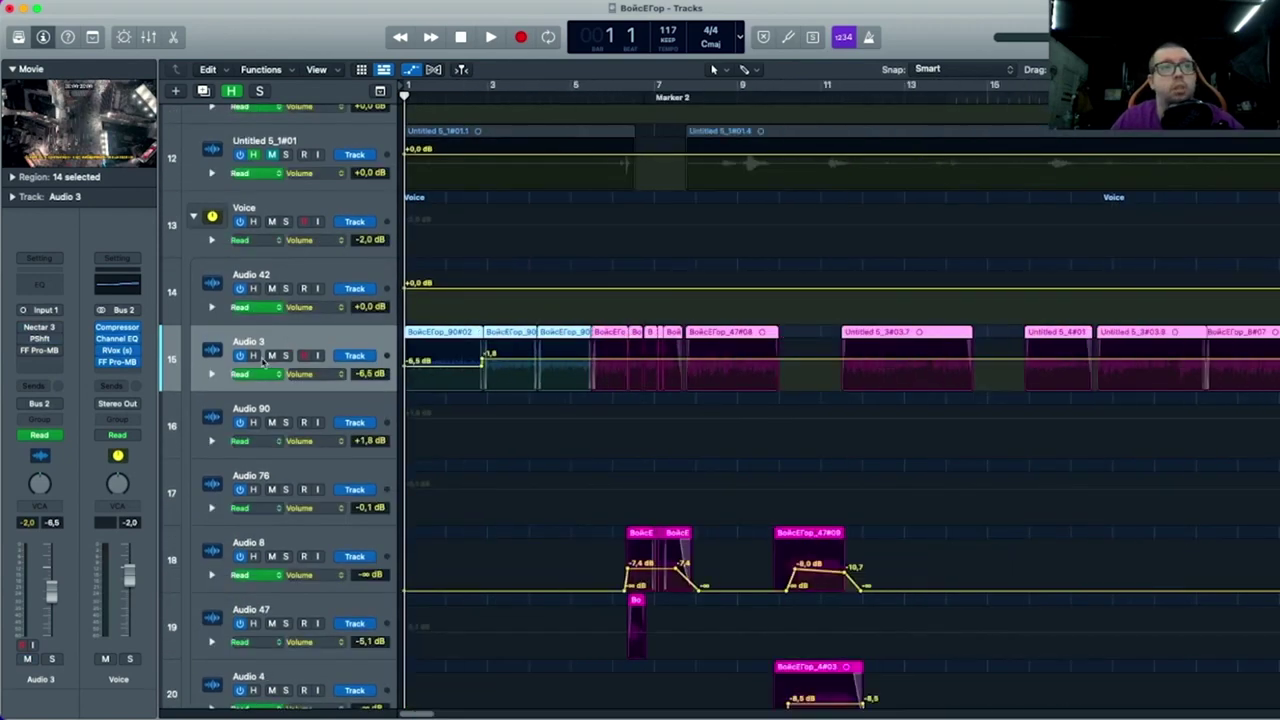
click(286, 356)
key(super+Right)
key(super+Right)
key(space)
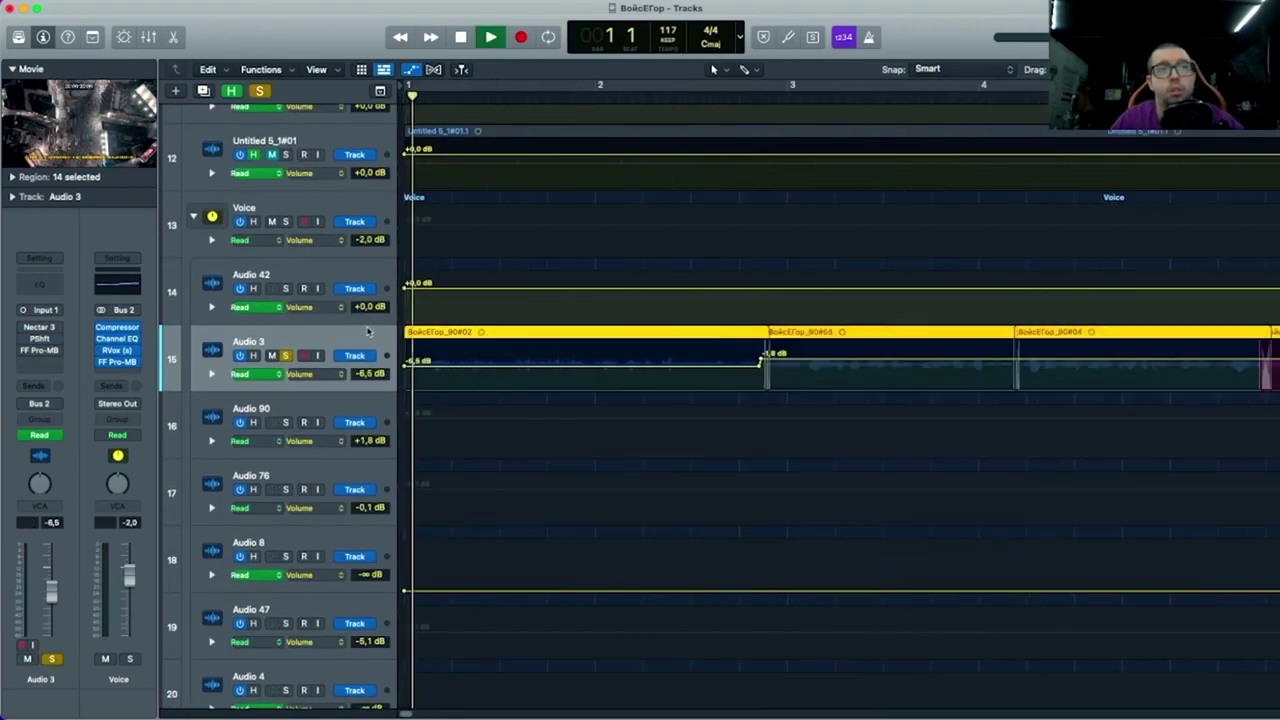
key(super+Left)
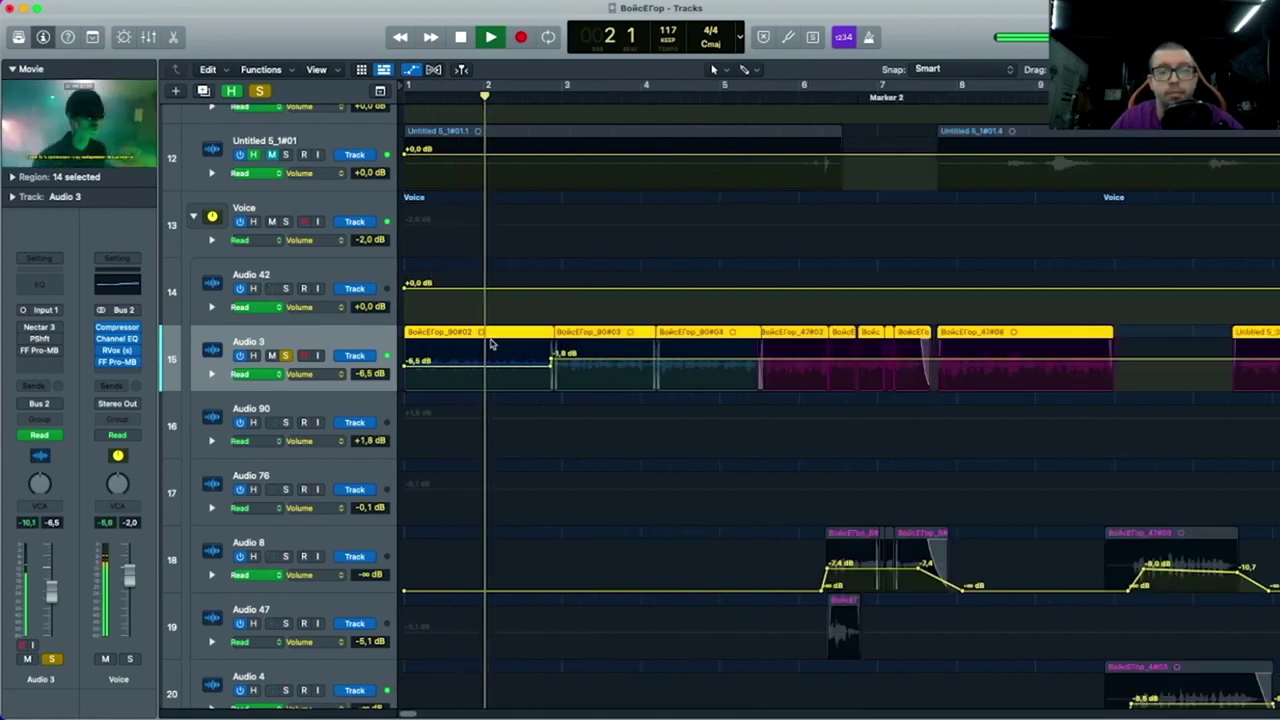
key(space)
Step: Enlarge the Audio 3 track and play its unprocessed voice from around bar 3
key(super+Left)
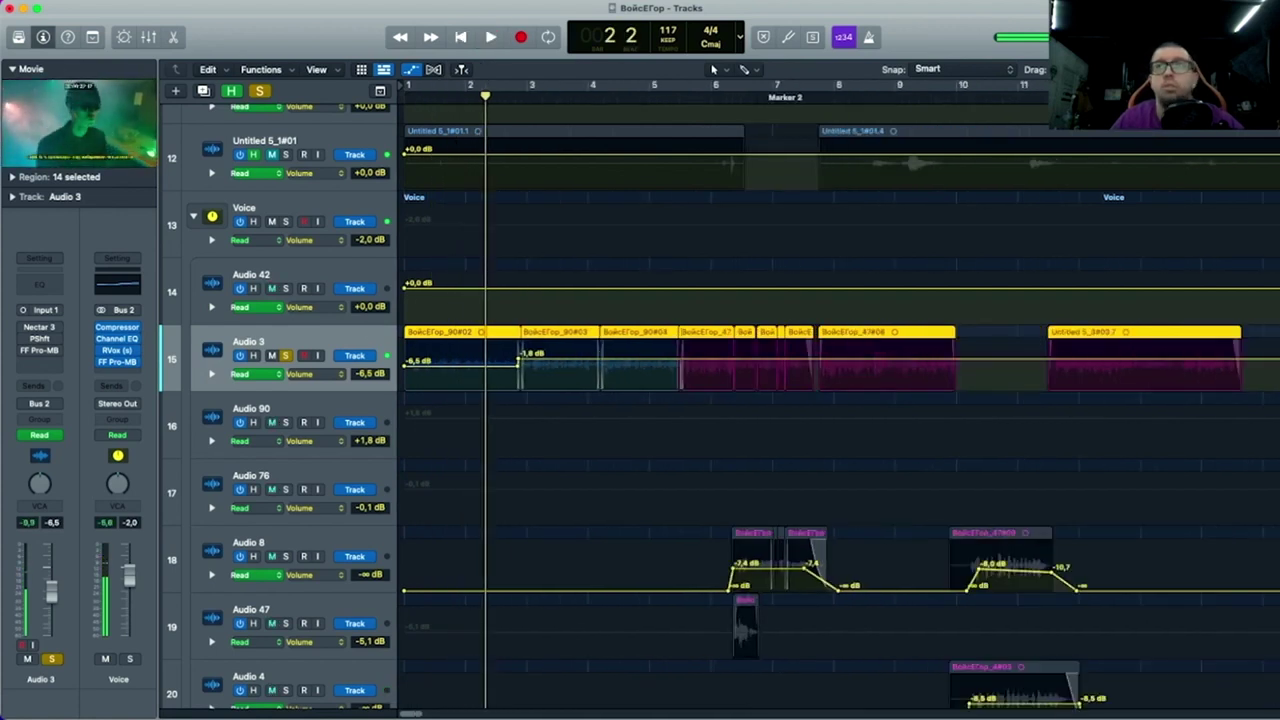
key(super+Down)
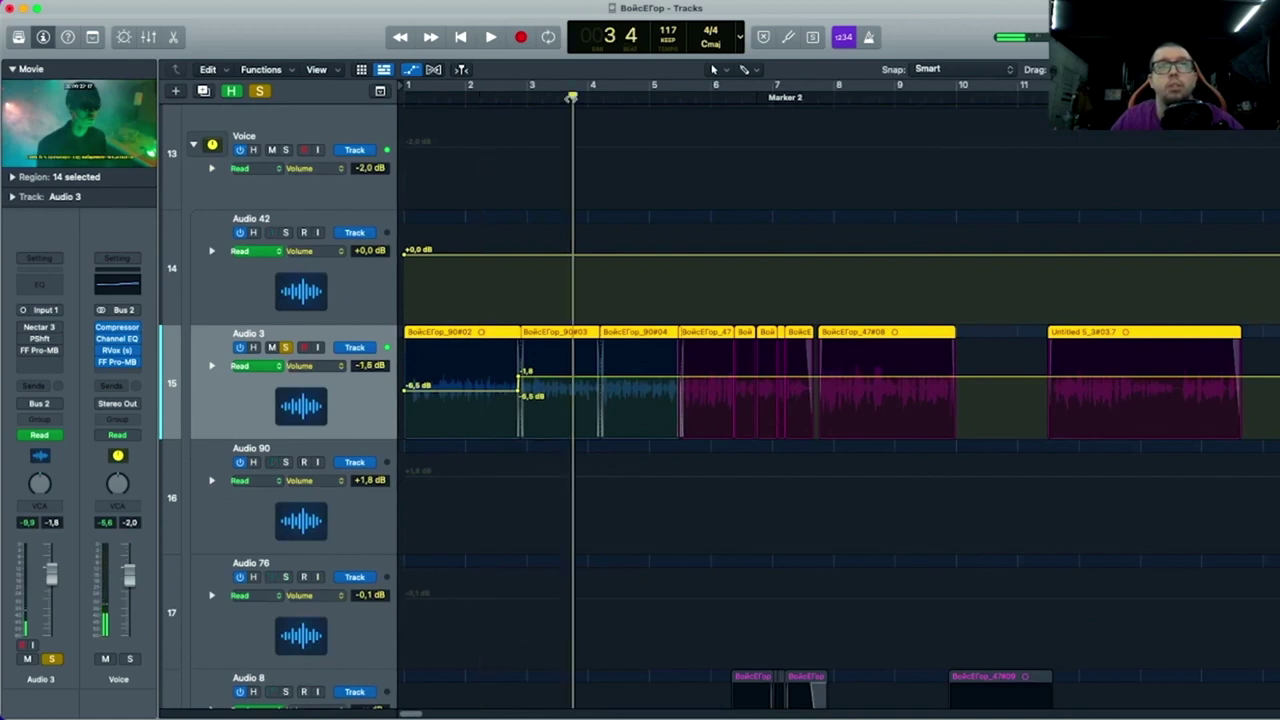
drag(571, 98, 569, 98)
key(space)
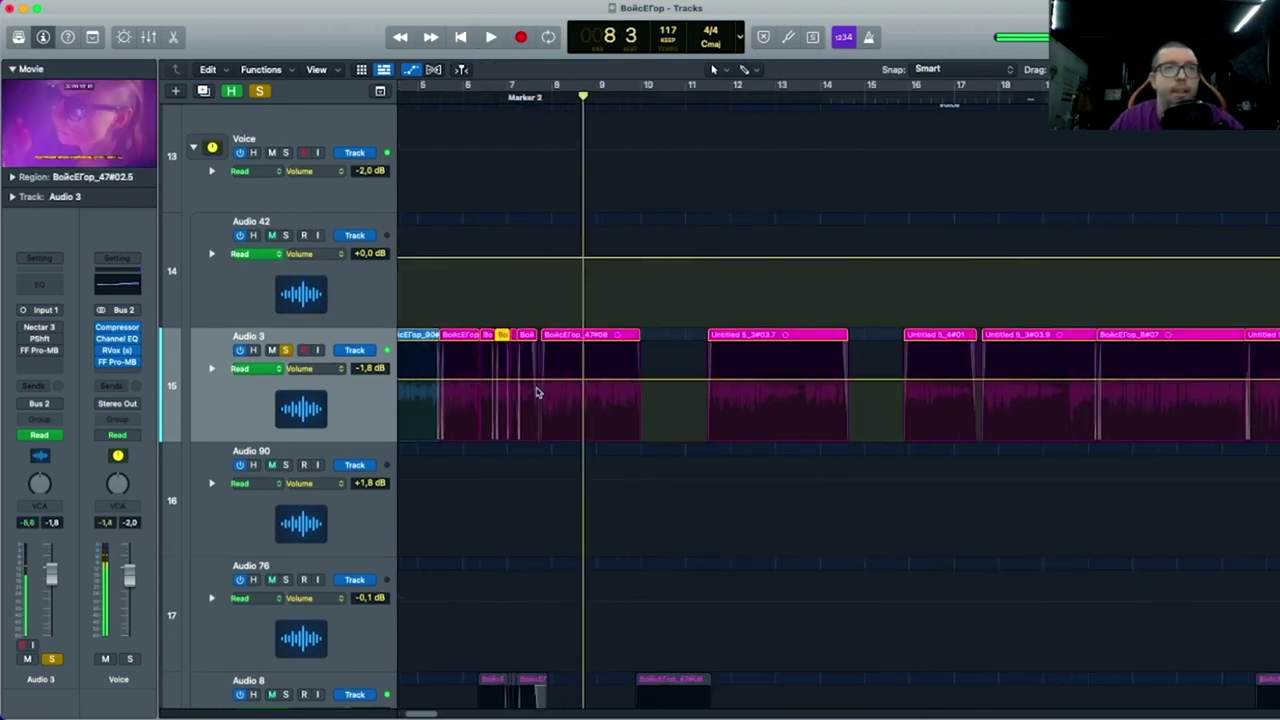
Step: Re-enable Nectar 3 and PShft on Audio 3, and look over Nectar 3's vocal chain and presets before closing it
scroll(537, 391, left, 5)
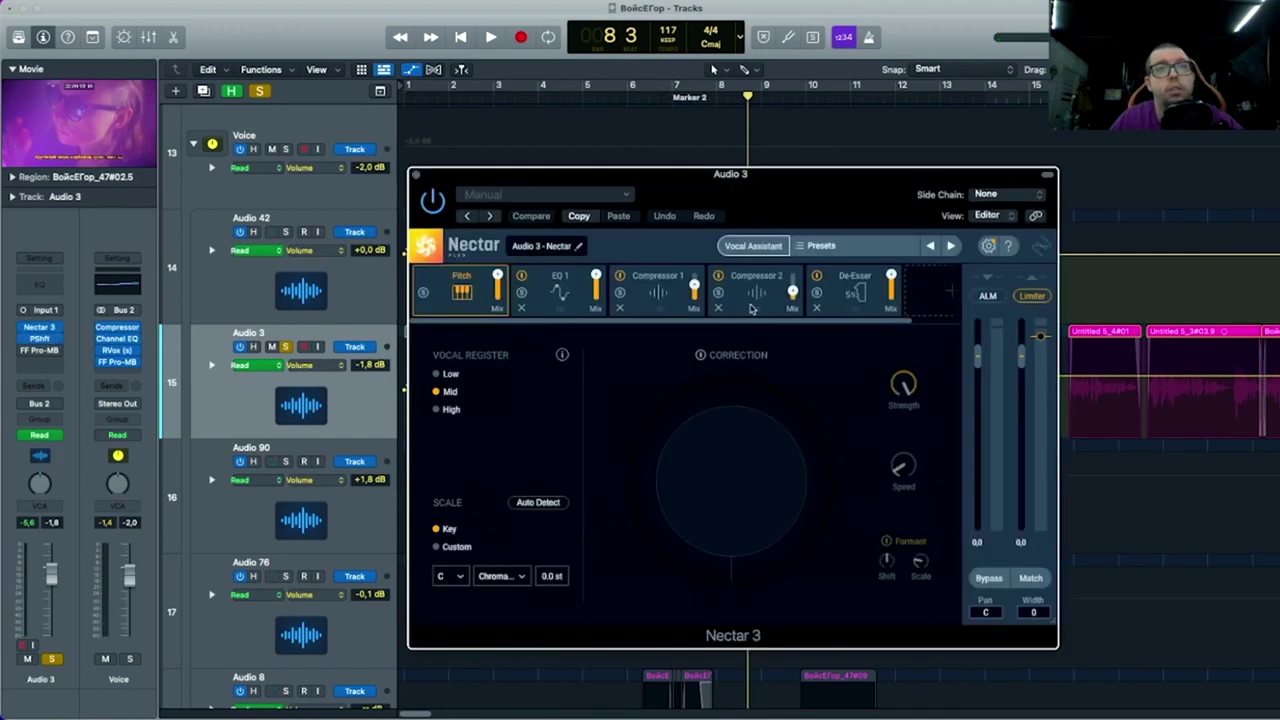
drag(795, 178, 713, 120)
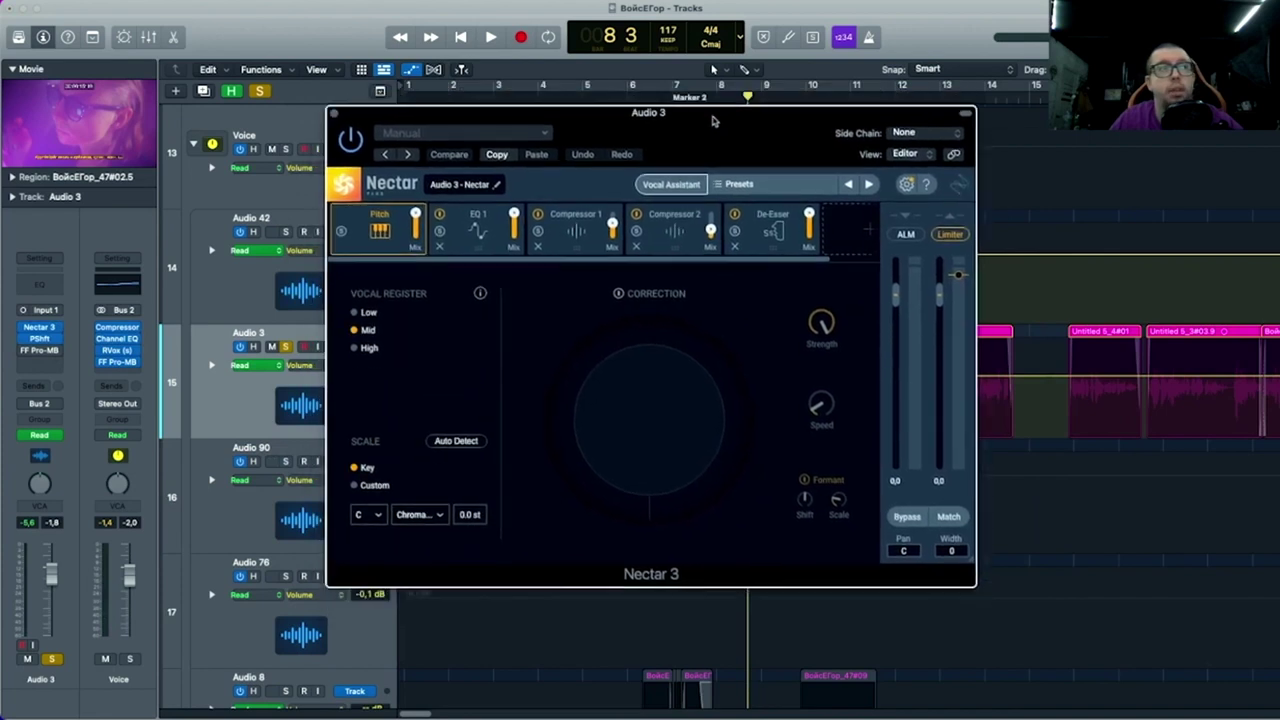
click(765, 186)
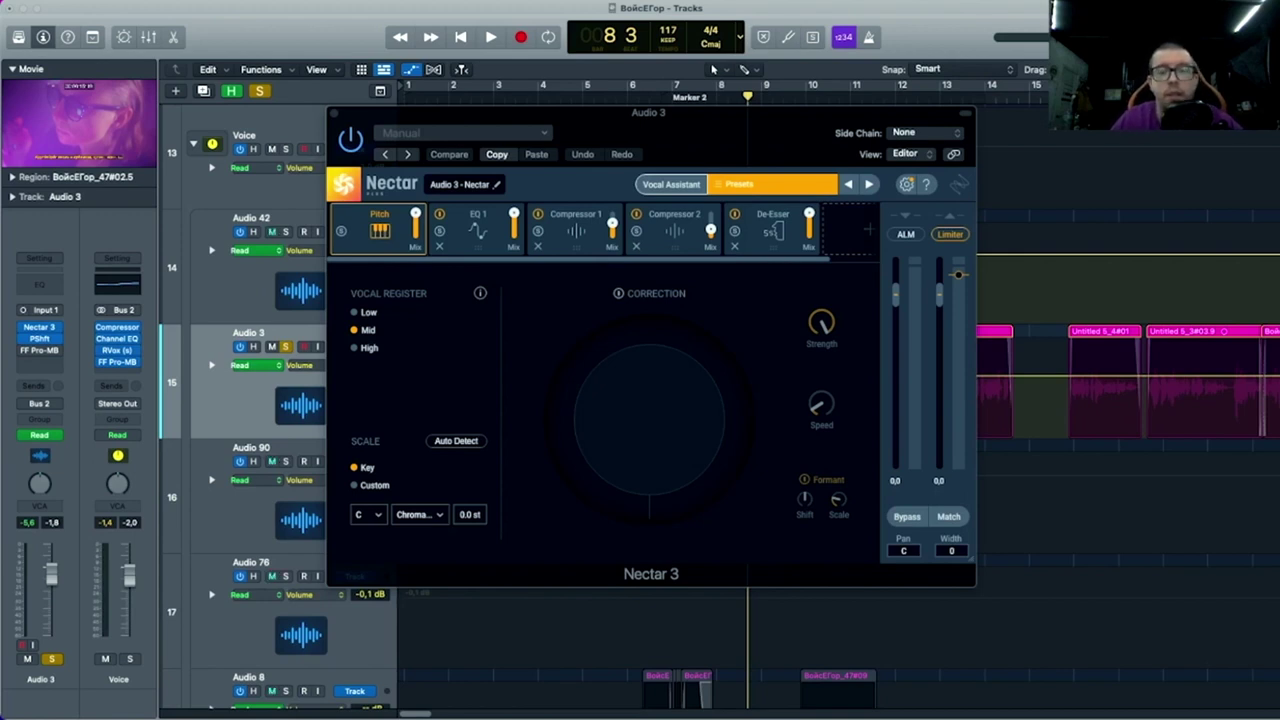
key(Escape)
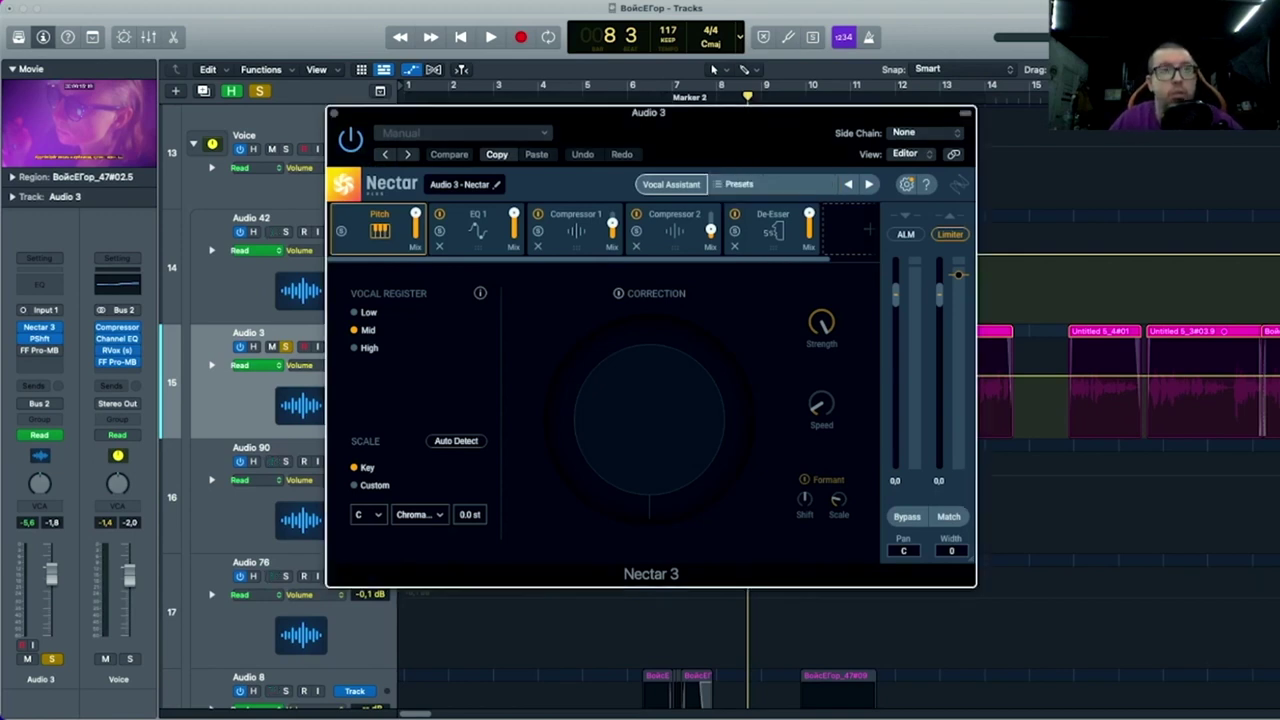
click(334, 113)
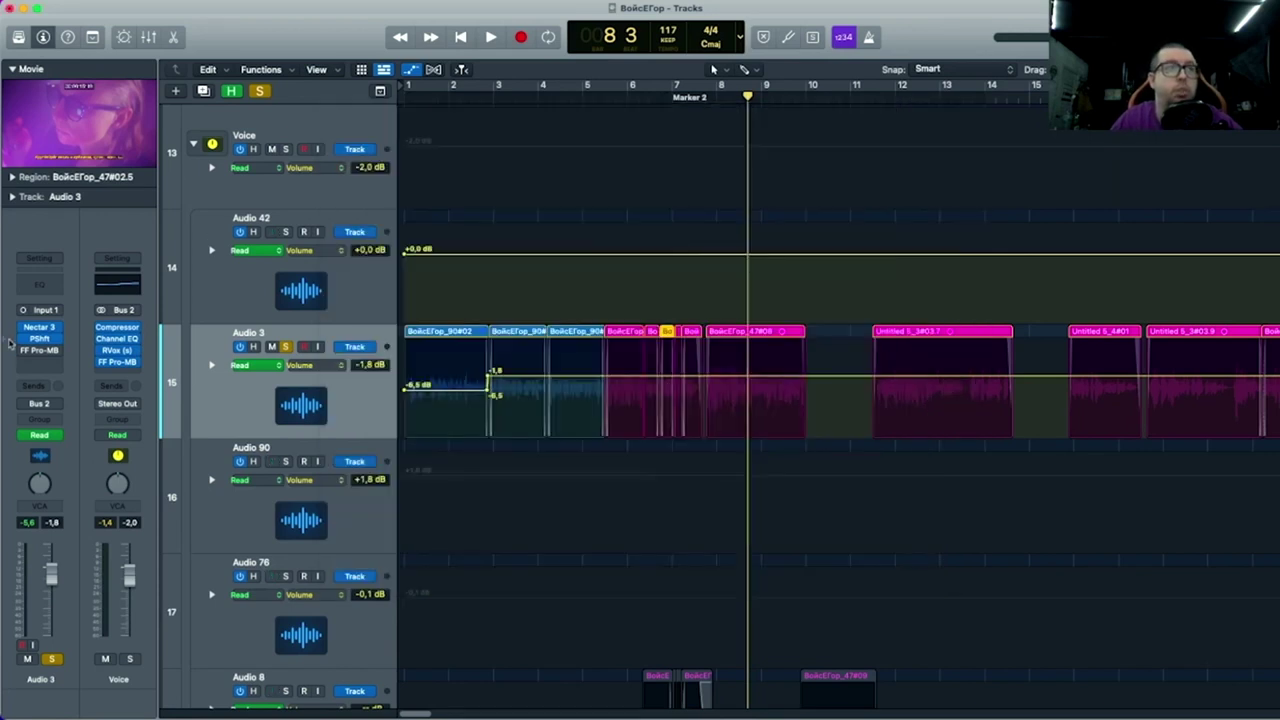
Step: Look over the Pitch Shifter settings on Audio 3, close the plug-in, and play the processed voice from bar 6
click(37, 343)
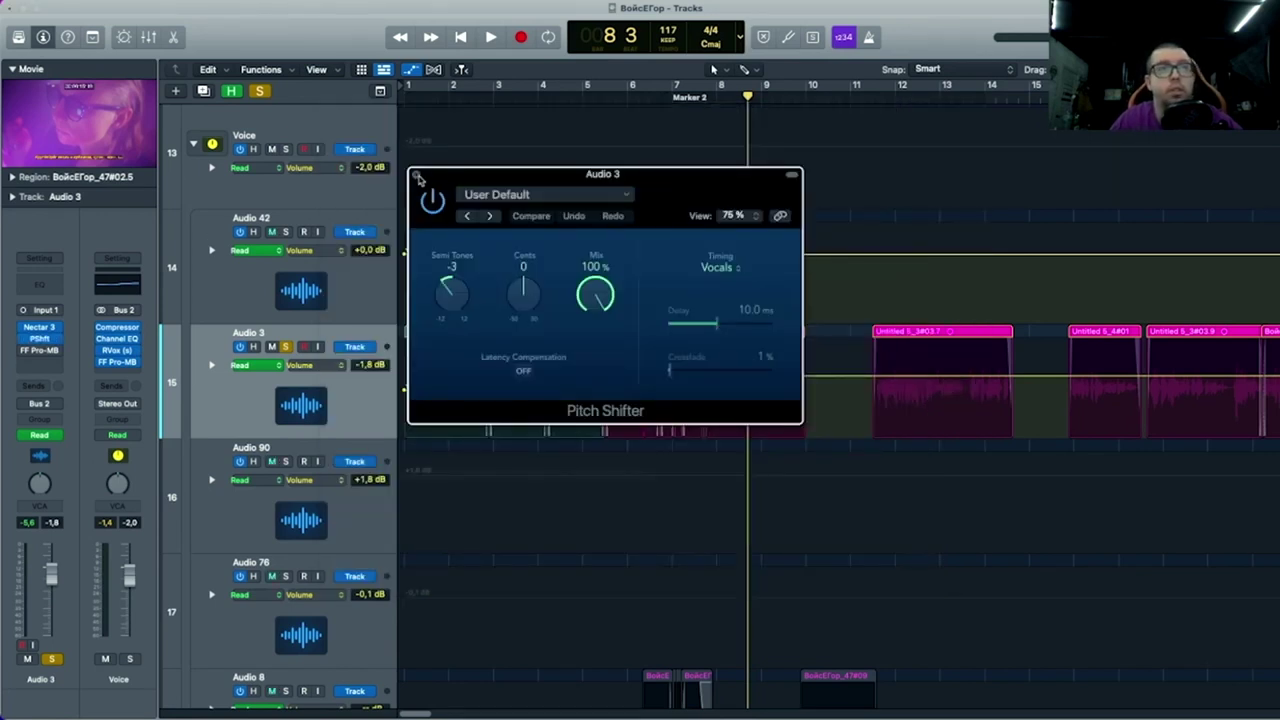
click(416, 175)
click(624, 100)
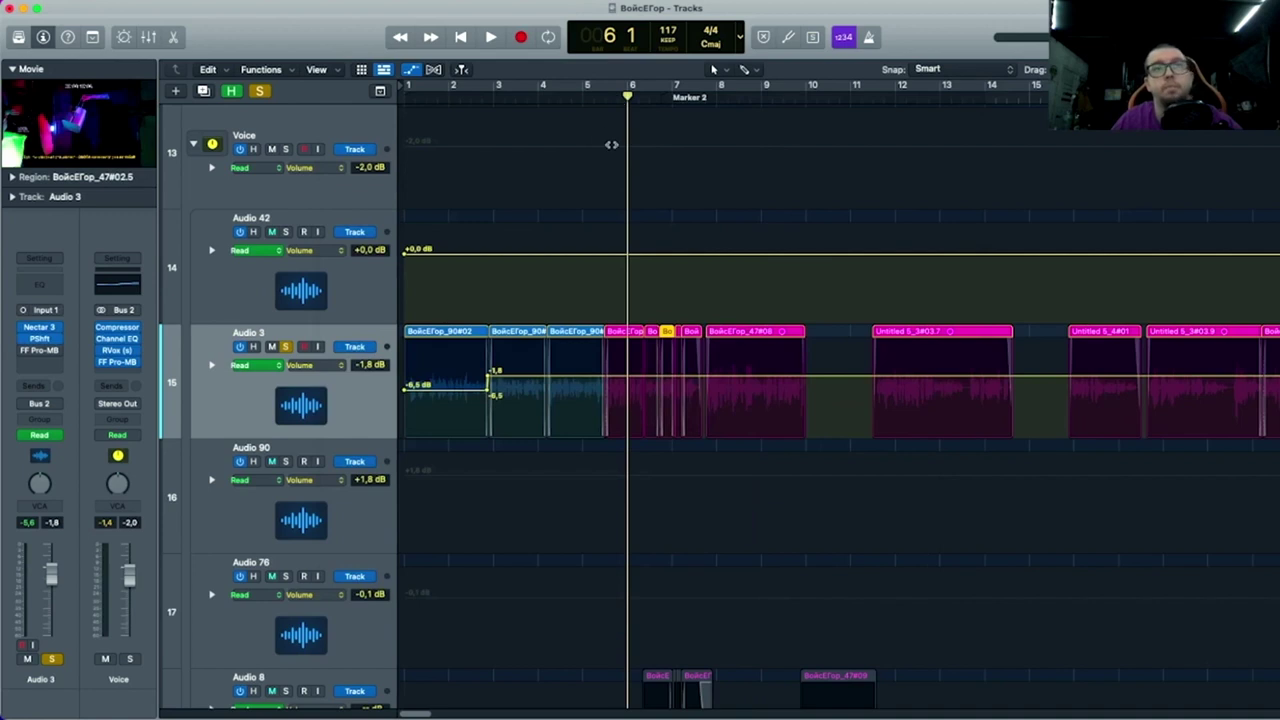
key(space)
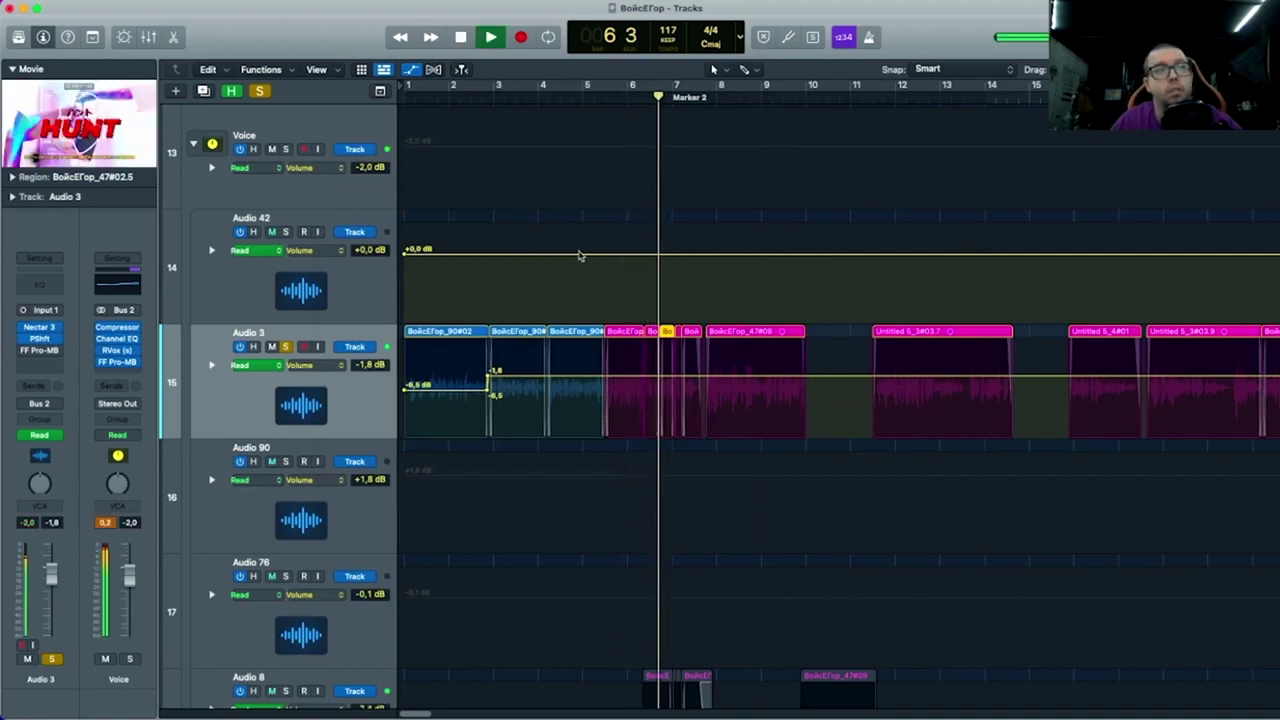
key(super+Right)
key(super+Left)
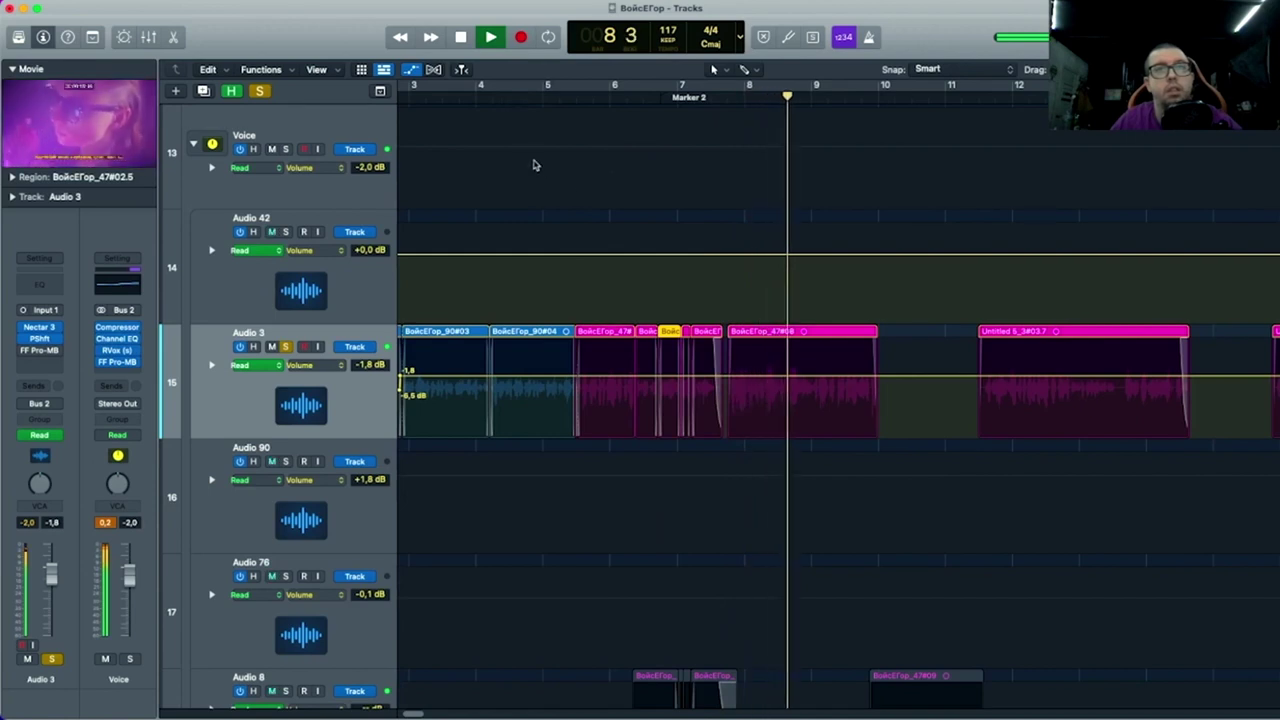
key(super+Right)
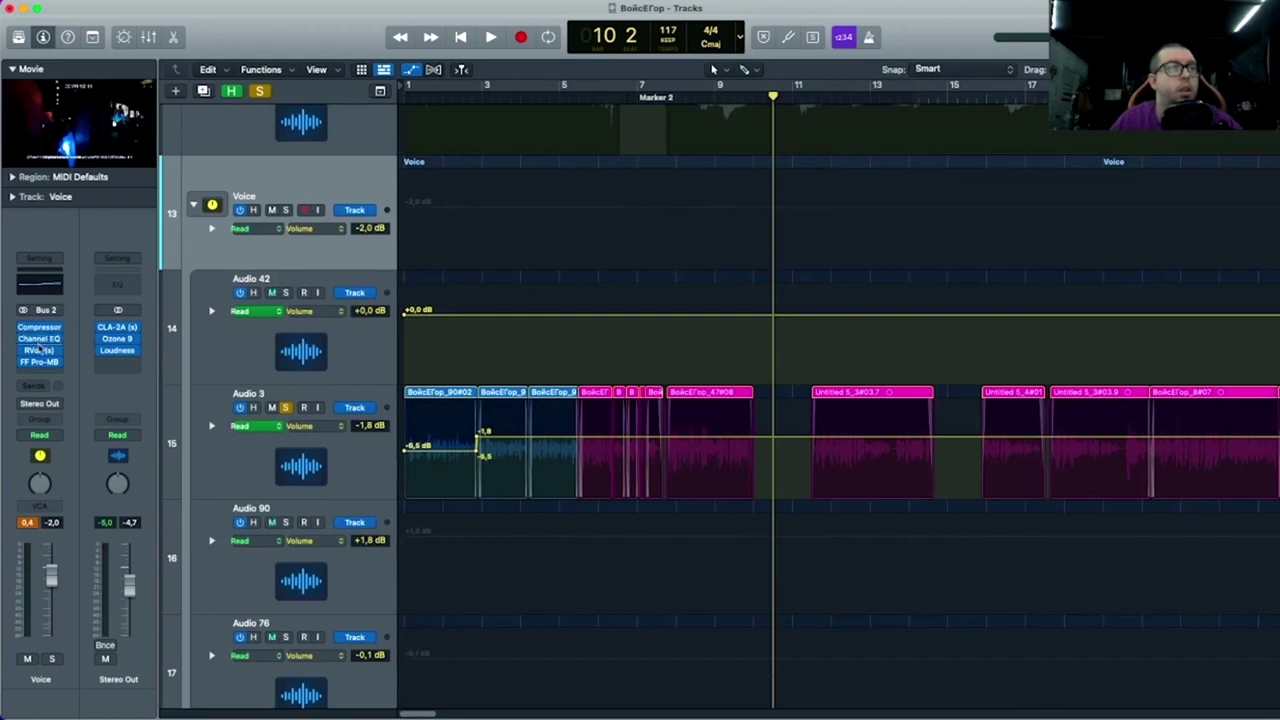
Step: Examine the Channel EQ curve and the RVox compression settings on the Voice bus, closing each plug-in
click(38, 340)
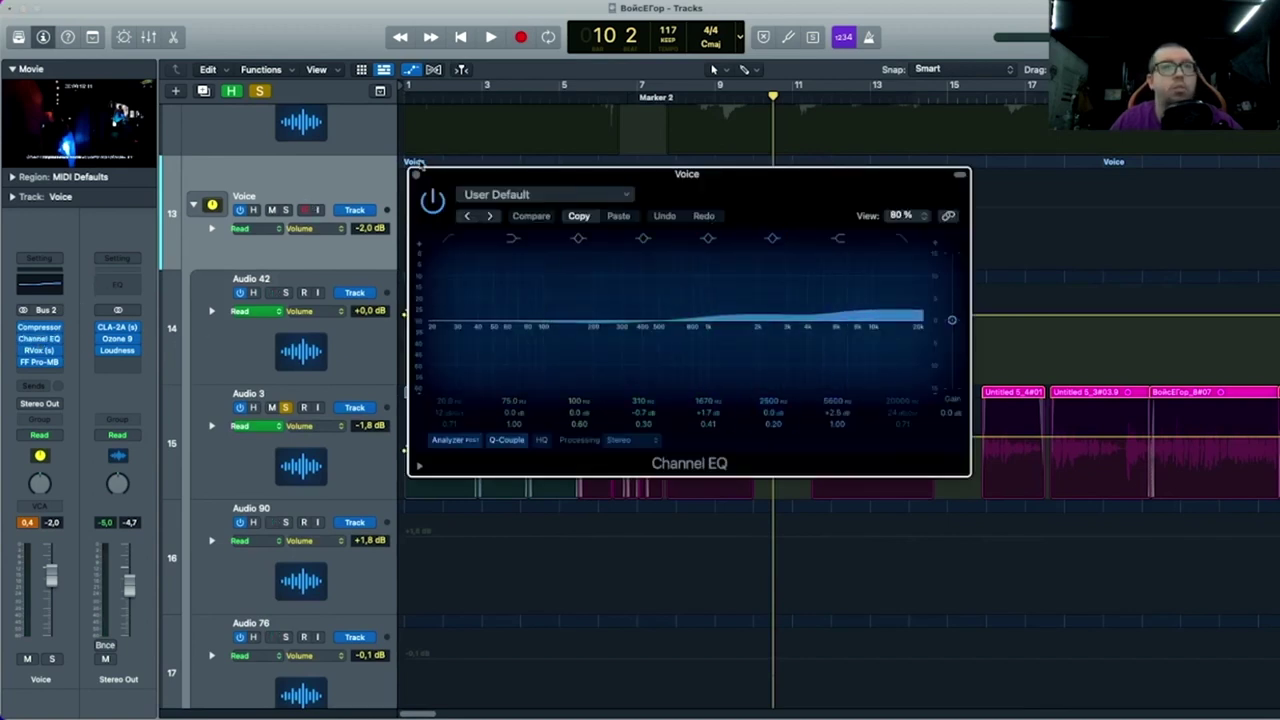
click(421, 165)
click(38, 350)
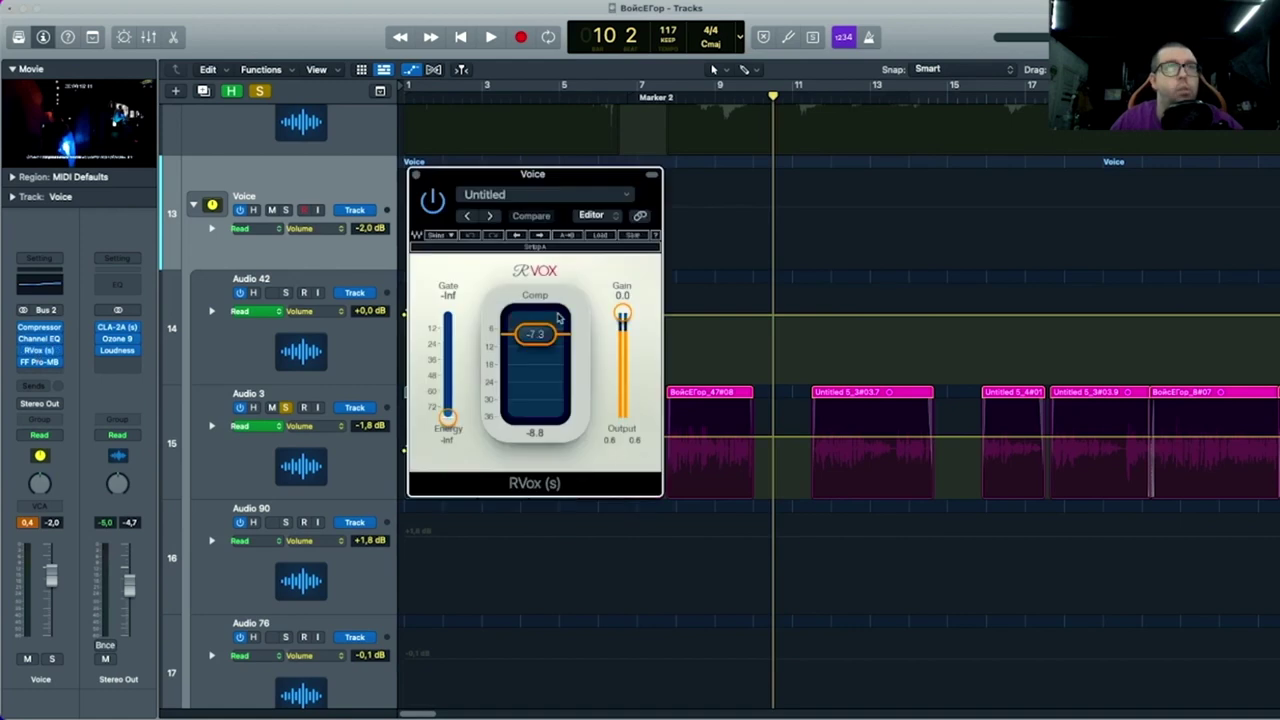
click(416, 174)
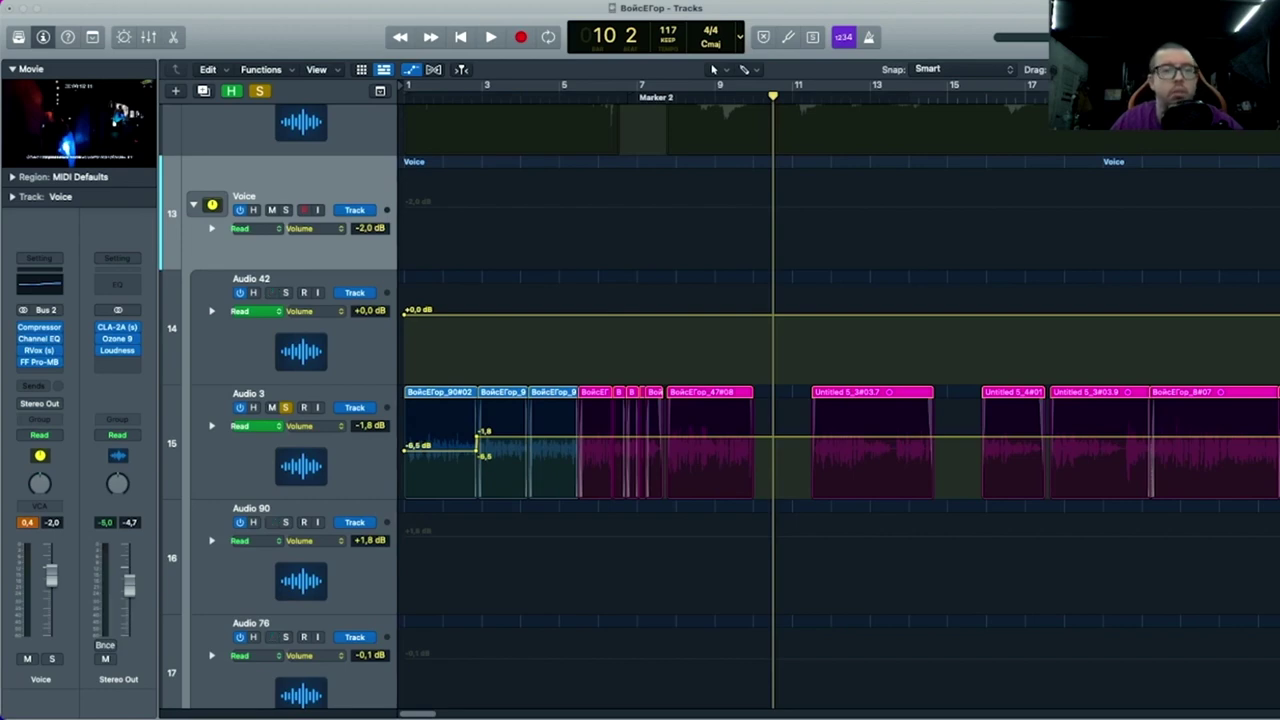
Step: Look over the soloed Sum 5, Sum 7 and Sum 11 effect tracks in a compact overview during playback from bar 1
key(super+Left)
key(super+Left)
key(super+Left)
key(super+Left)
key(super+Left)
key(super+Up)
key(super+Up)
key(super+Up)
key(super+Up)
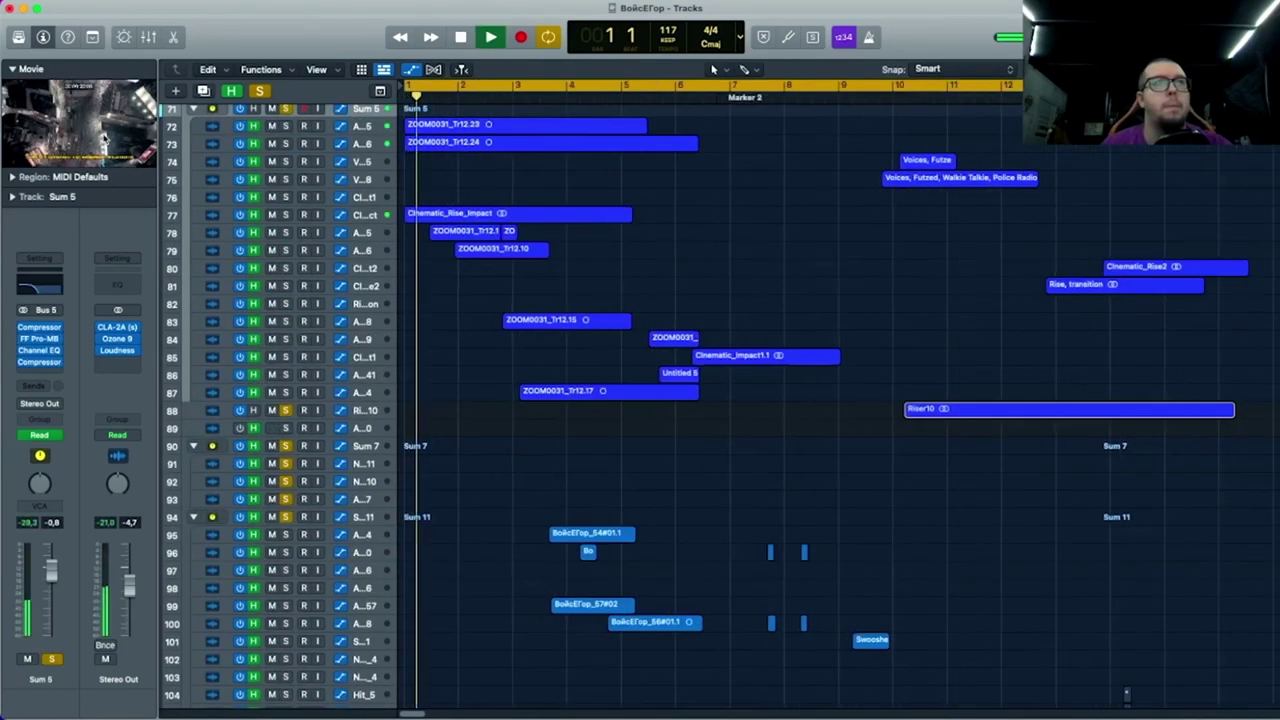
Step: Open the project movie in a floating window, place it over the upper tracks, and enlarge it during playback
key(alt+super+m)
drag(587, 216, 713, 288)
drag(630, 155, 400, 220)
scroll(546, 263, up, 8)
key(super+Left)
key(super+Left)
key(super+Left)
scroll(533, 288, down, 2)
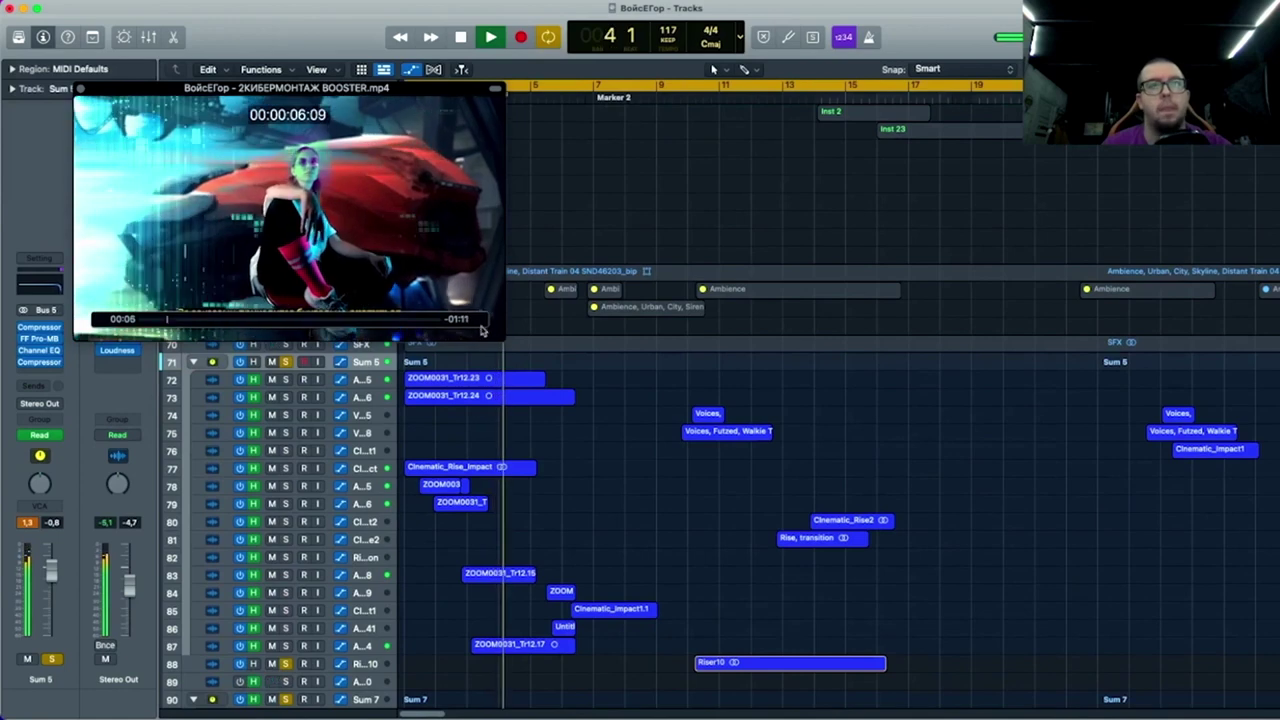
drag(506, 341, 764, 450)
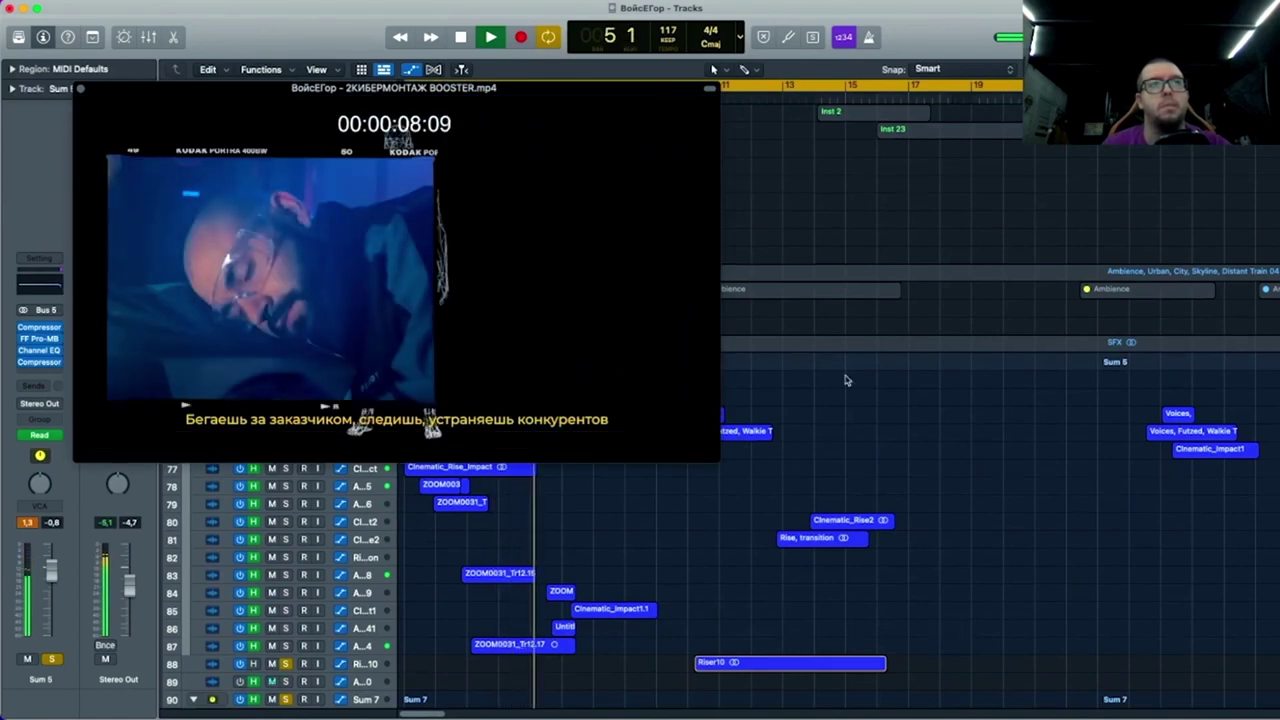
Step: Follow the soloed effect regions against the movie, and move the movie window clear of the track headers and regions
scroll(962, 209, down, 2)
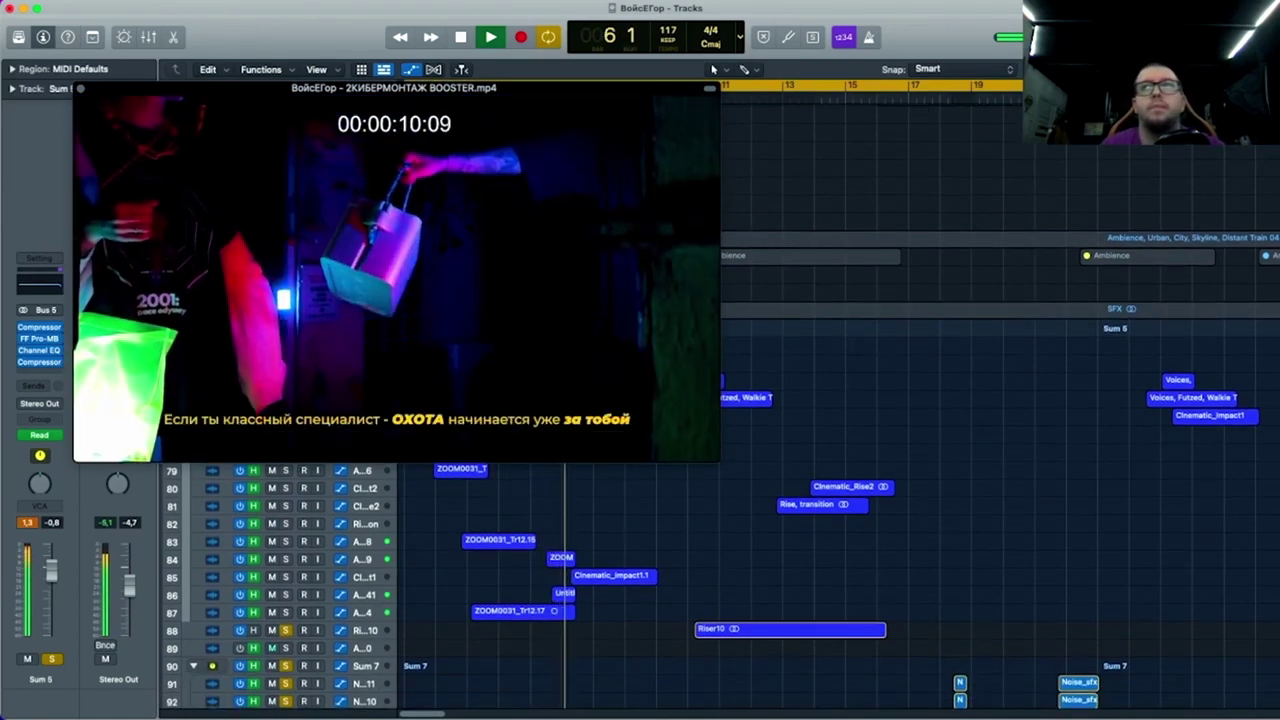
scroll(962, 209, down, 3)
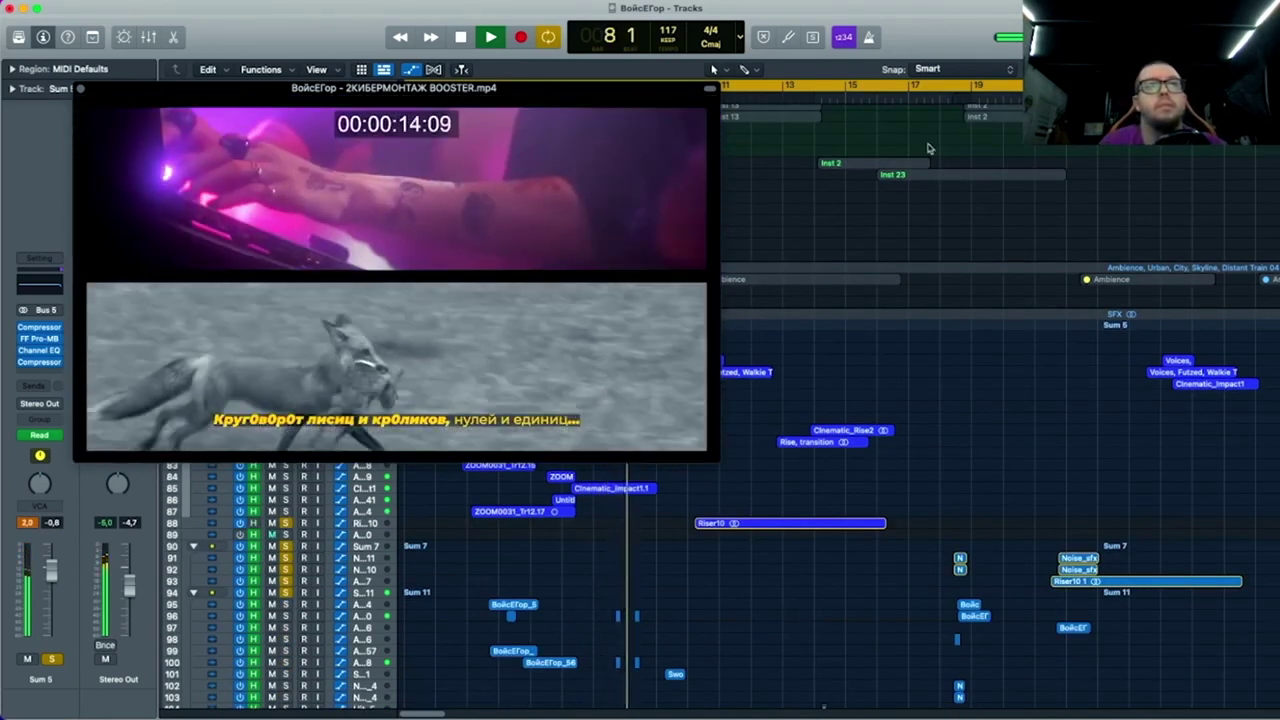
key(super+Left)
key(super+Left)
scroll(868, 197, down, 3)
key(super+Left)
key(super+Left)
scroll(868, 197, down, 4)
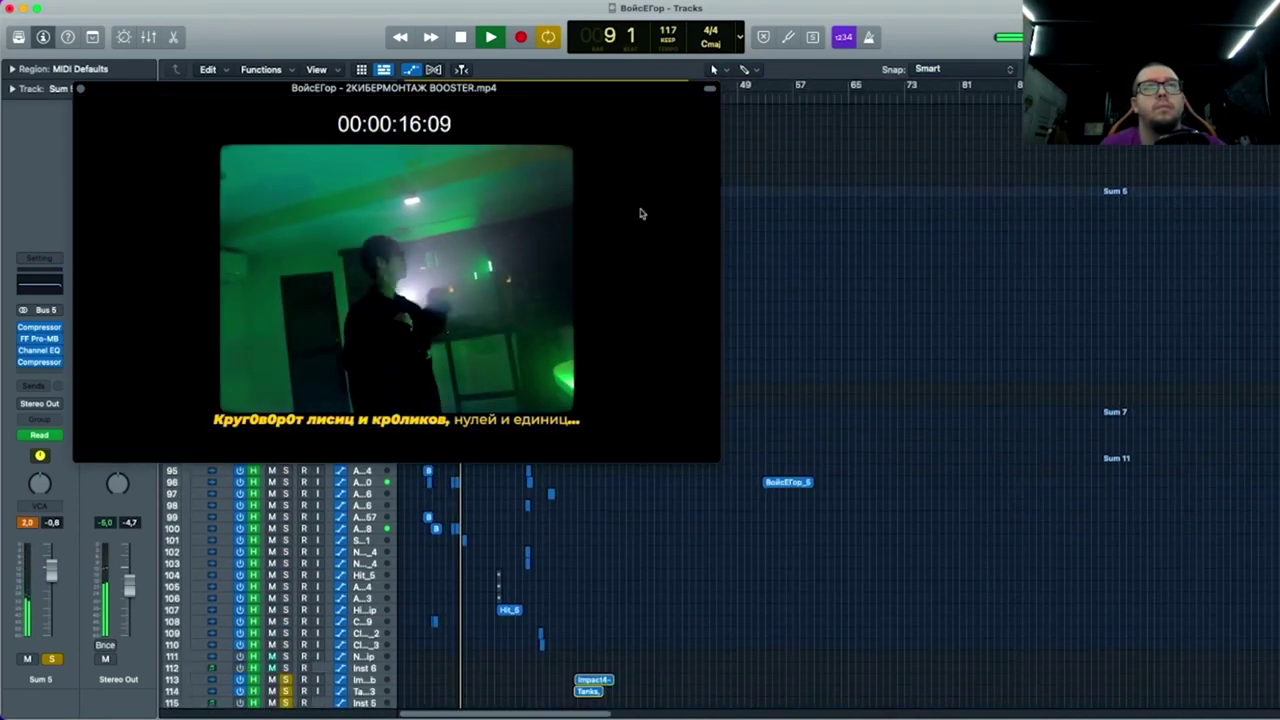
drag(623, 214, 1193, 416)
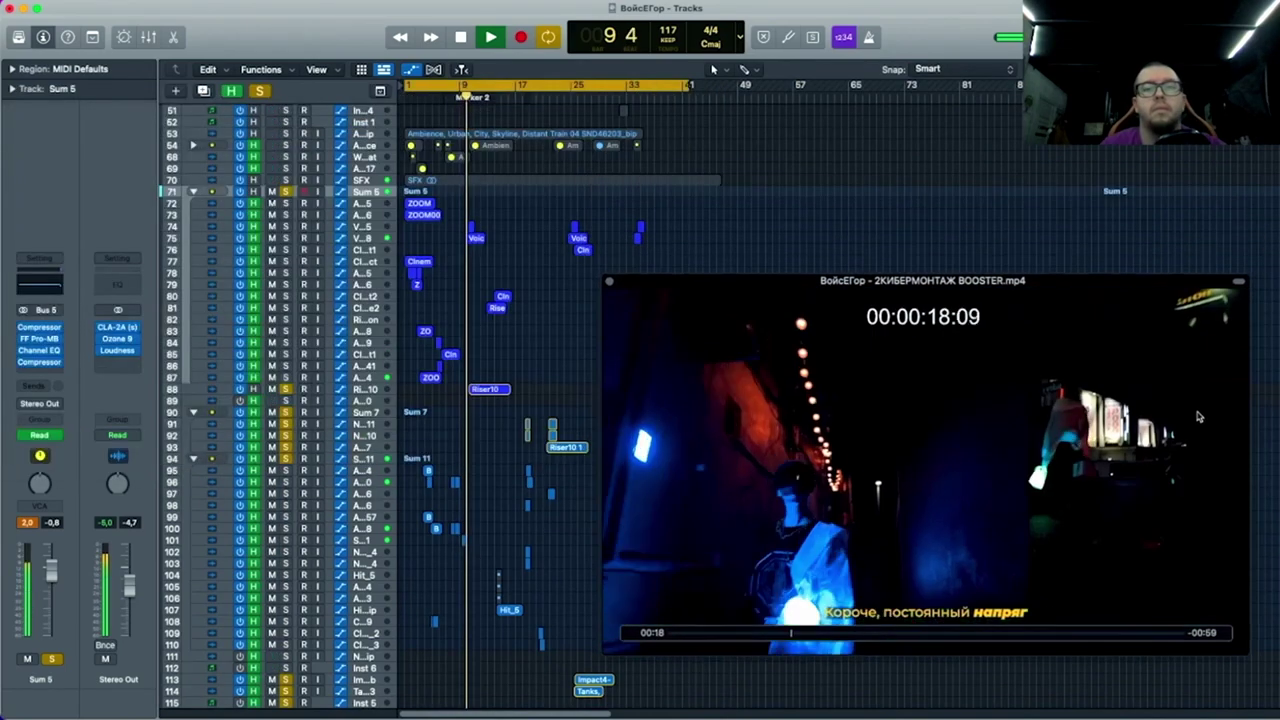
Step: Resume playback from around bar 11 and follow the Sum 5, Sum 7 and Sum 11 effect regions against the picture
scroll(492, 375, down, 5)
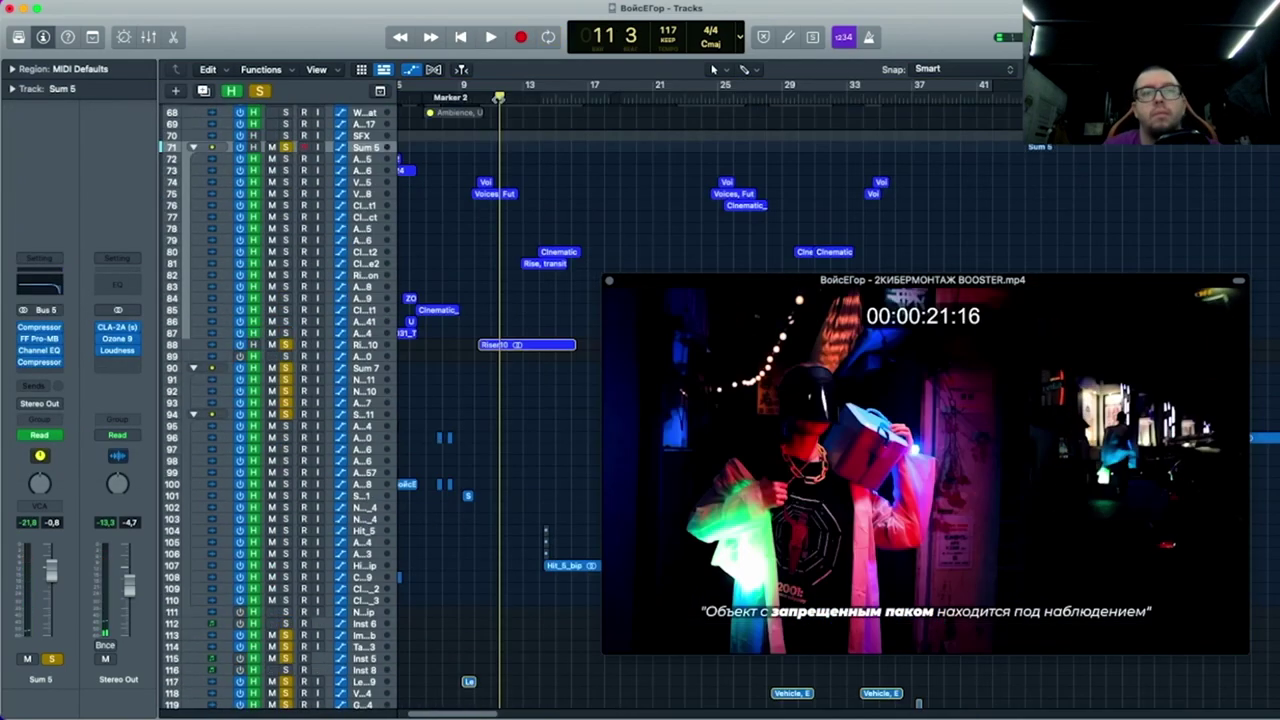
key(space)
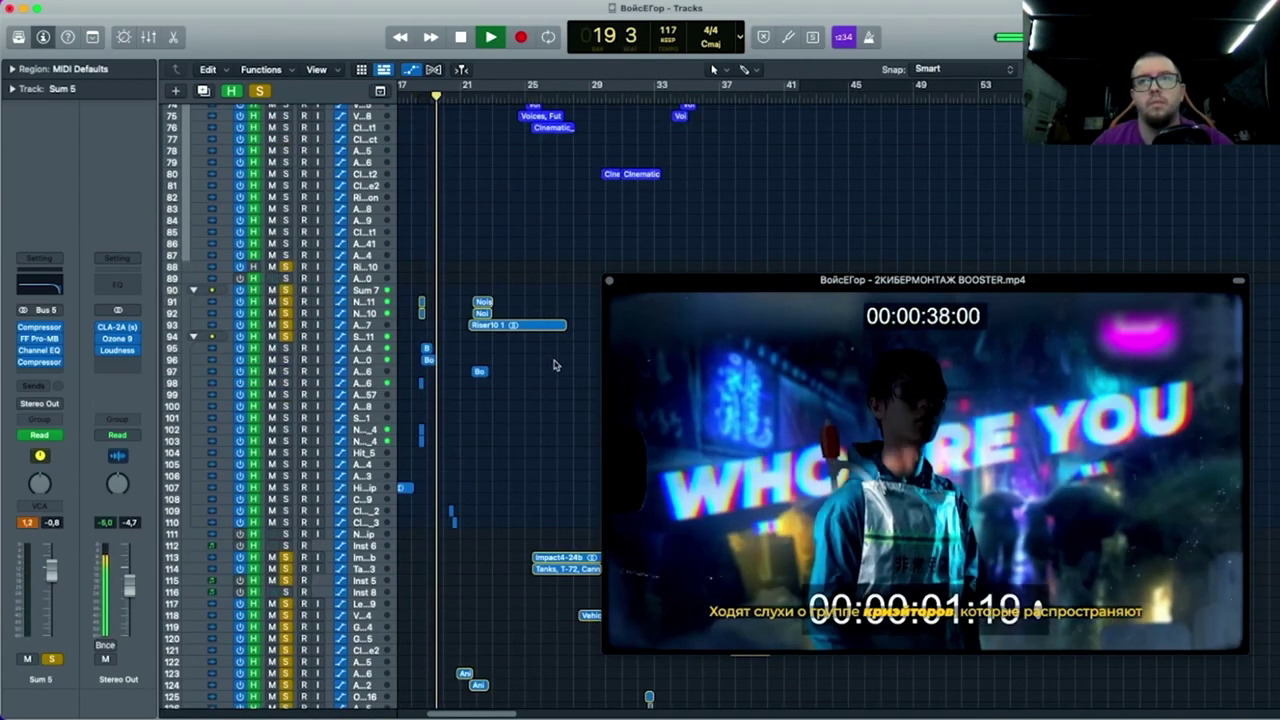
scroll(555, 365, down, 2)
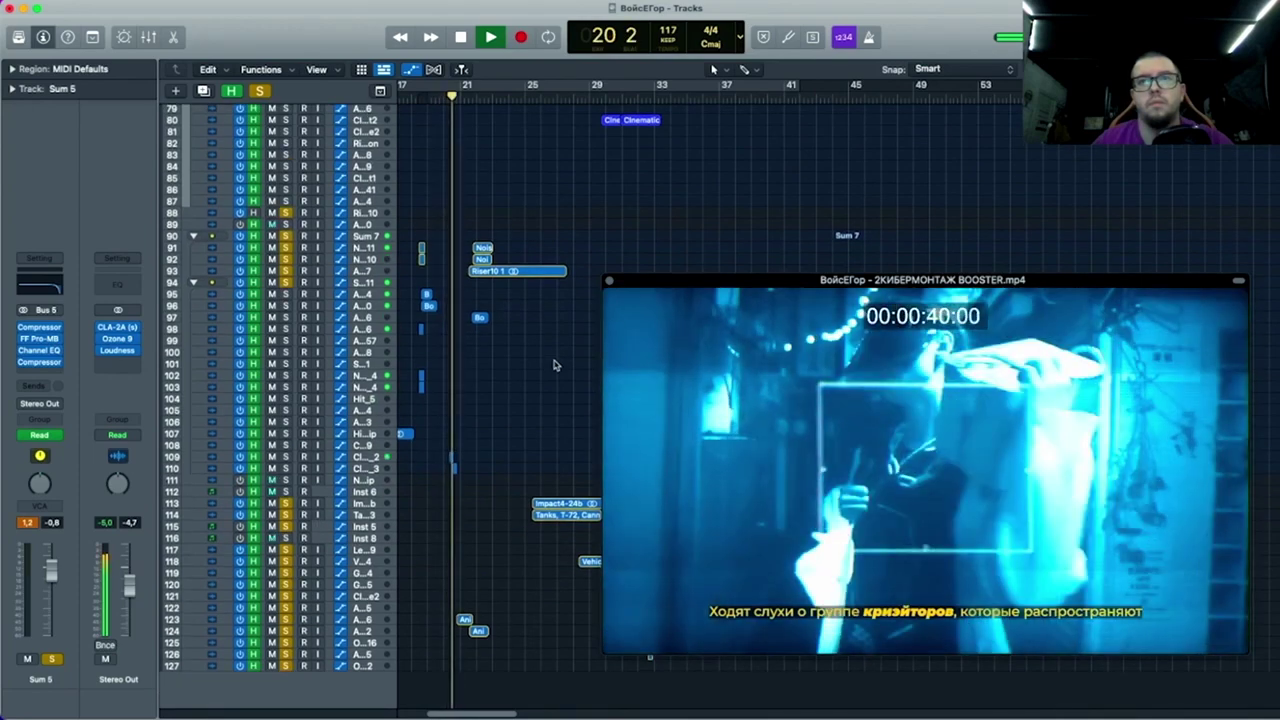
scroll(555, 365, up, 2)
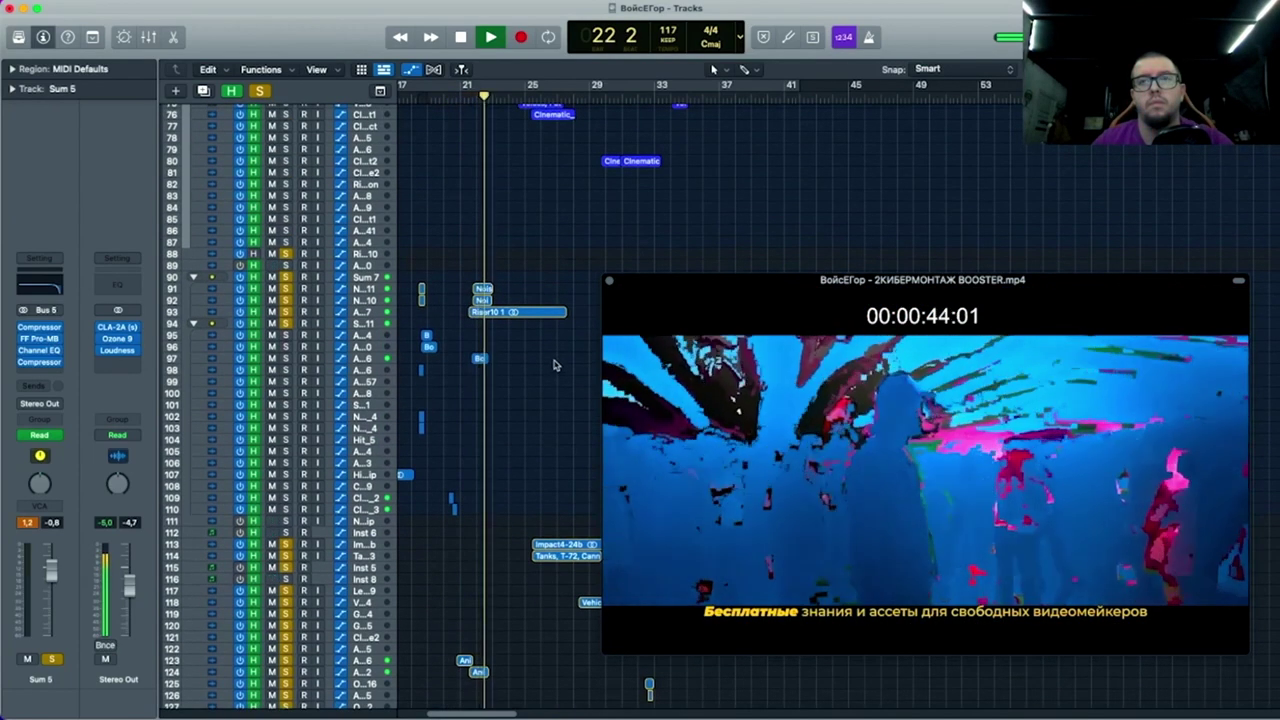
scroll(527, 340, up, 2)
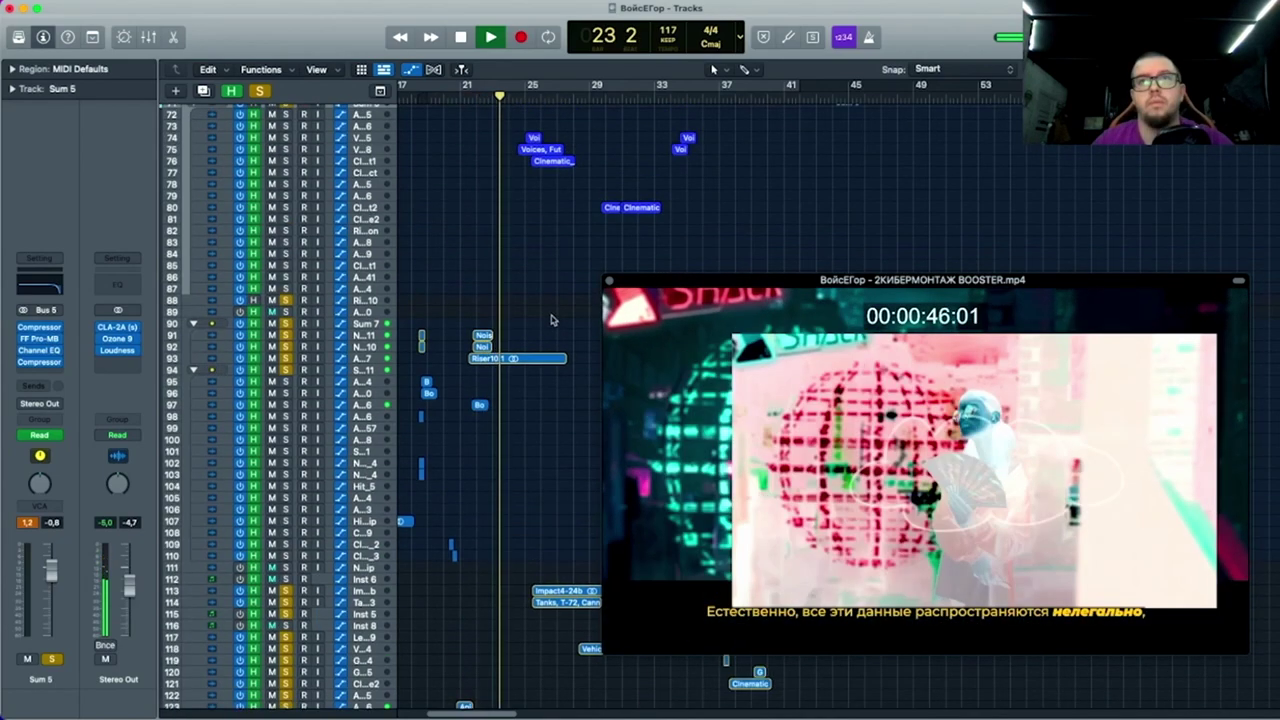
scroll(553, 320, down, 1)
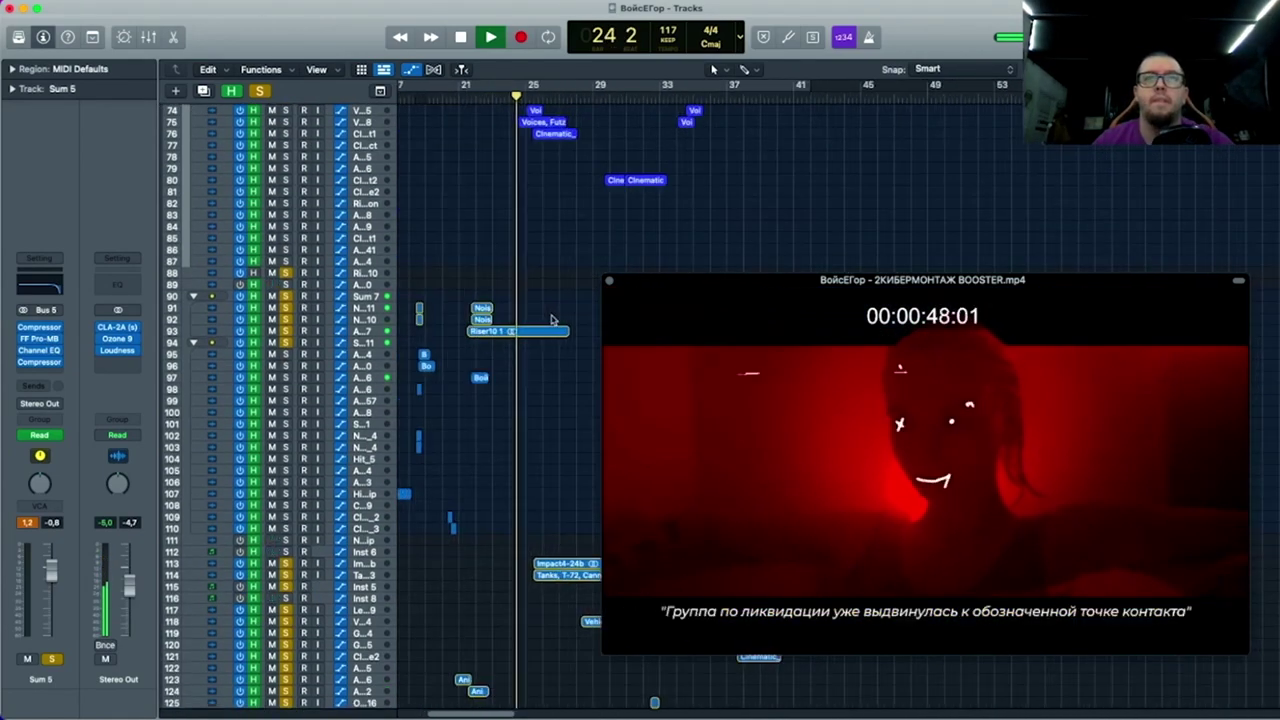
scroll(551, 320, up, 3)
scroll(553, 320, up, 1)
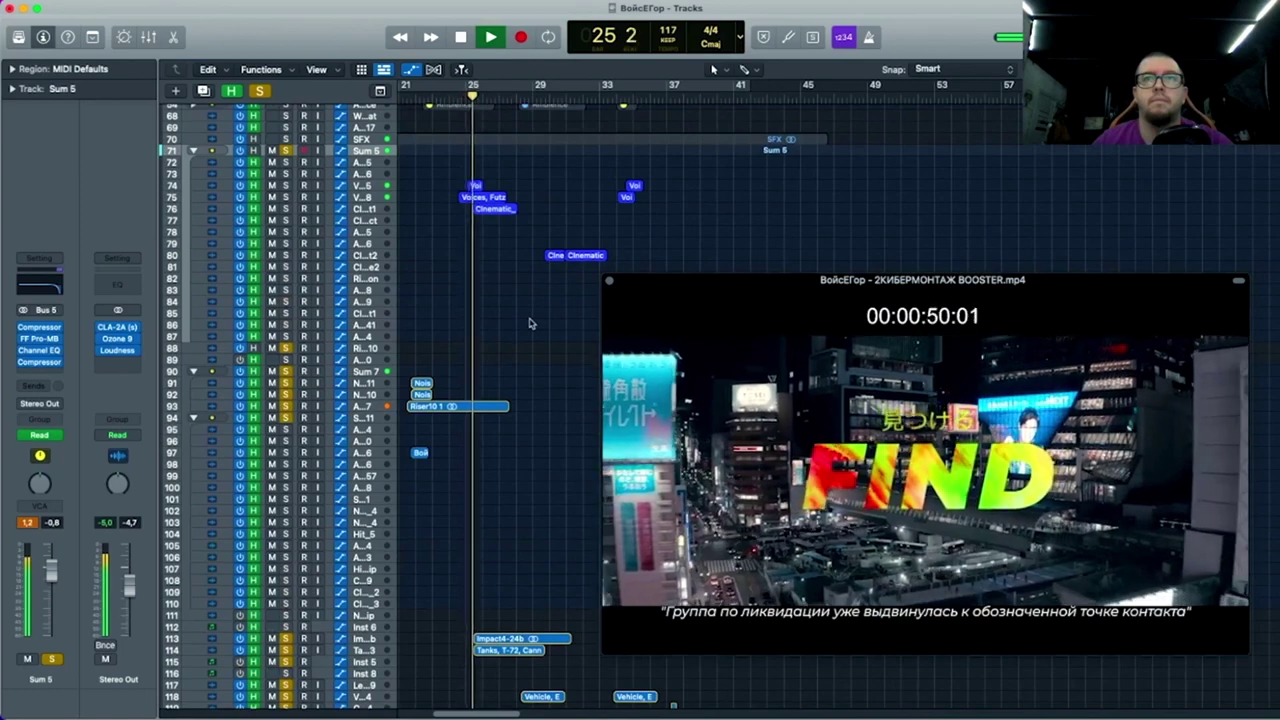
scroll(530, 323, down, 2)
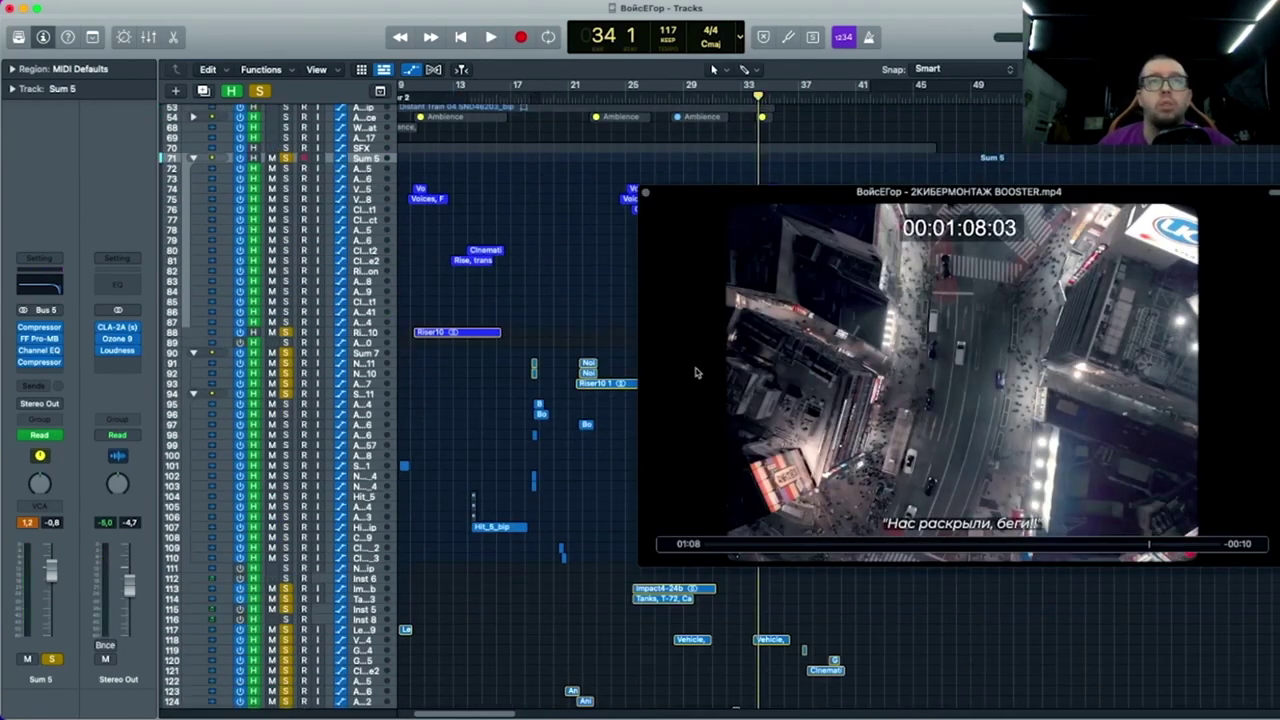
Step: Shrink the floating movie window and reposition it over the channel strips, clear of the later effect regions
drag(916, 354, 343, 196)
drag(707, 414, 534, 300)
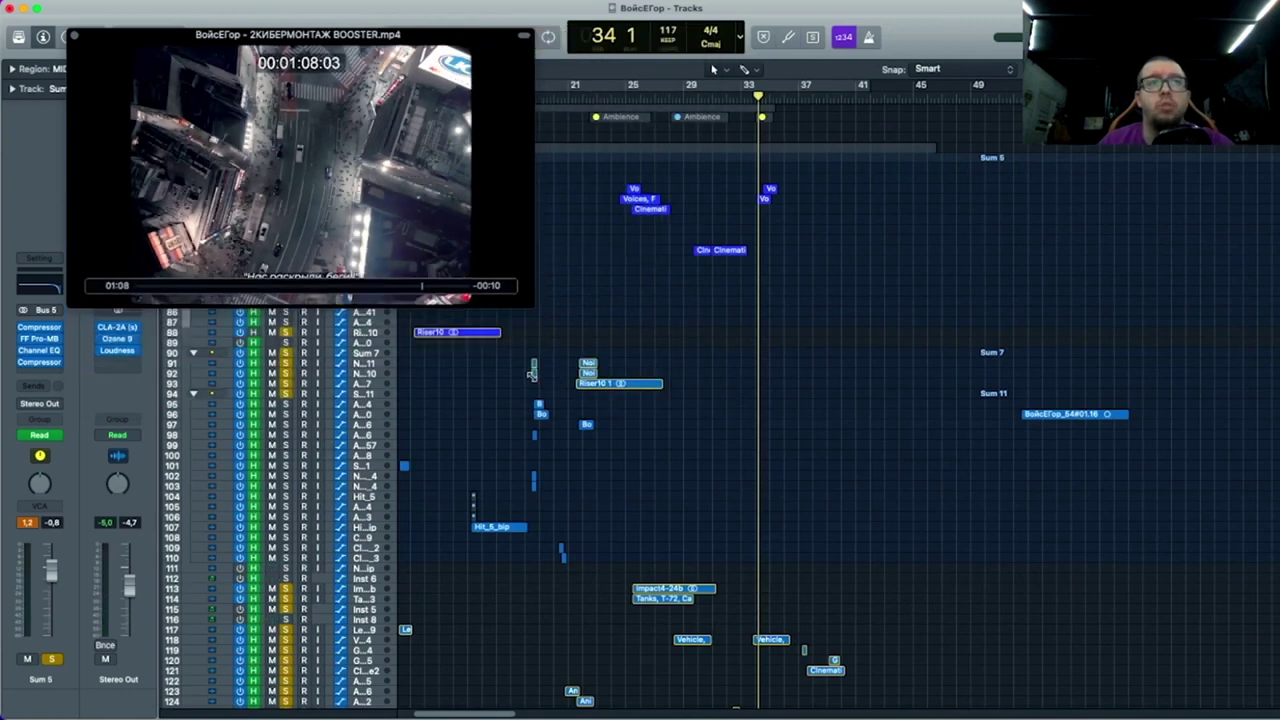
drag(435, 201, 362, 257)
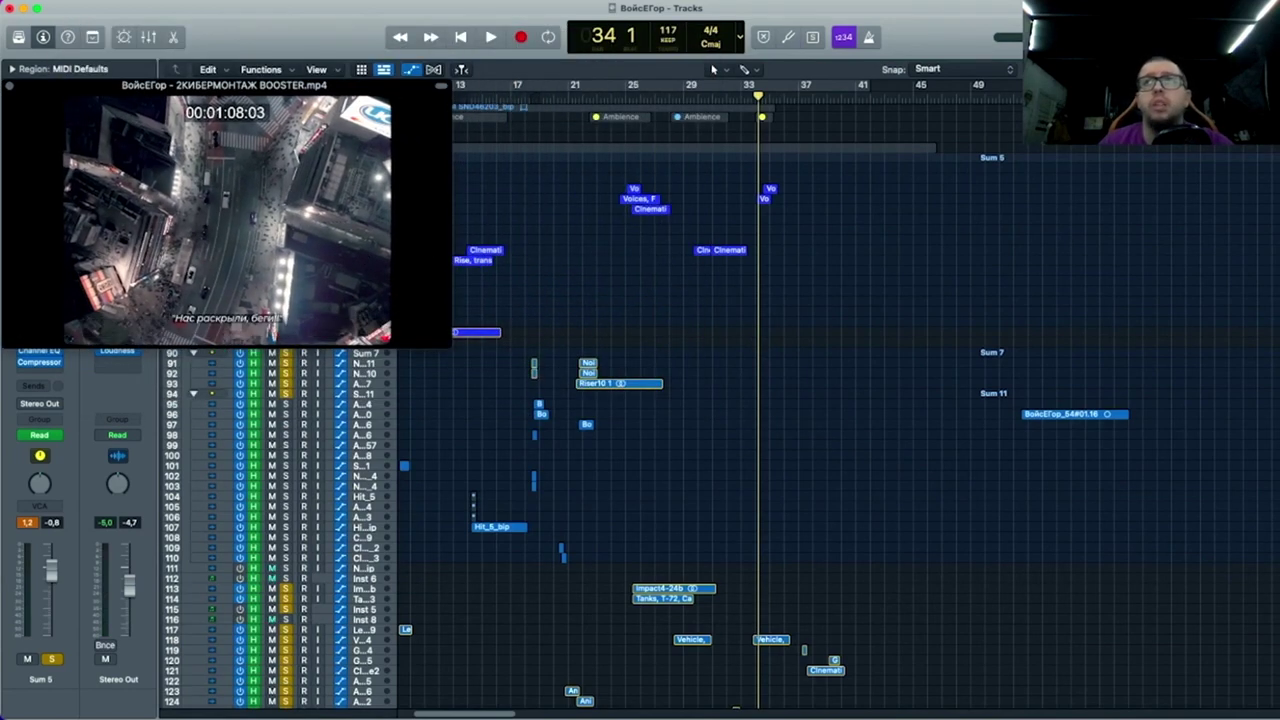